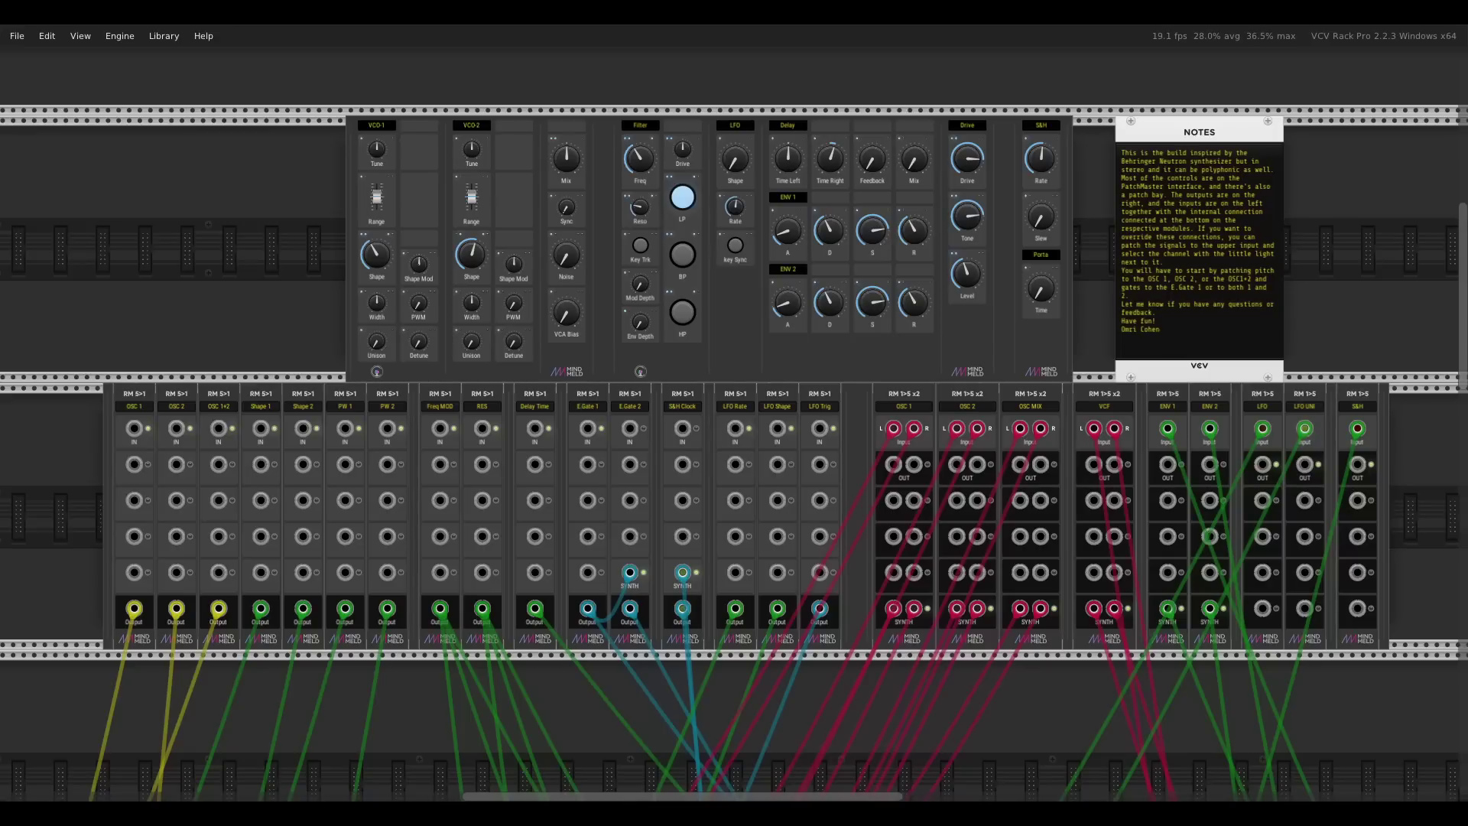
- Add a Surge XT Modern VCO to the empty rack and duplicate it to get two oscillators side by side
{"action": "left_click", "coordinate": [764, 399]}
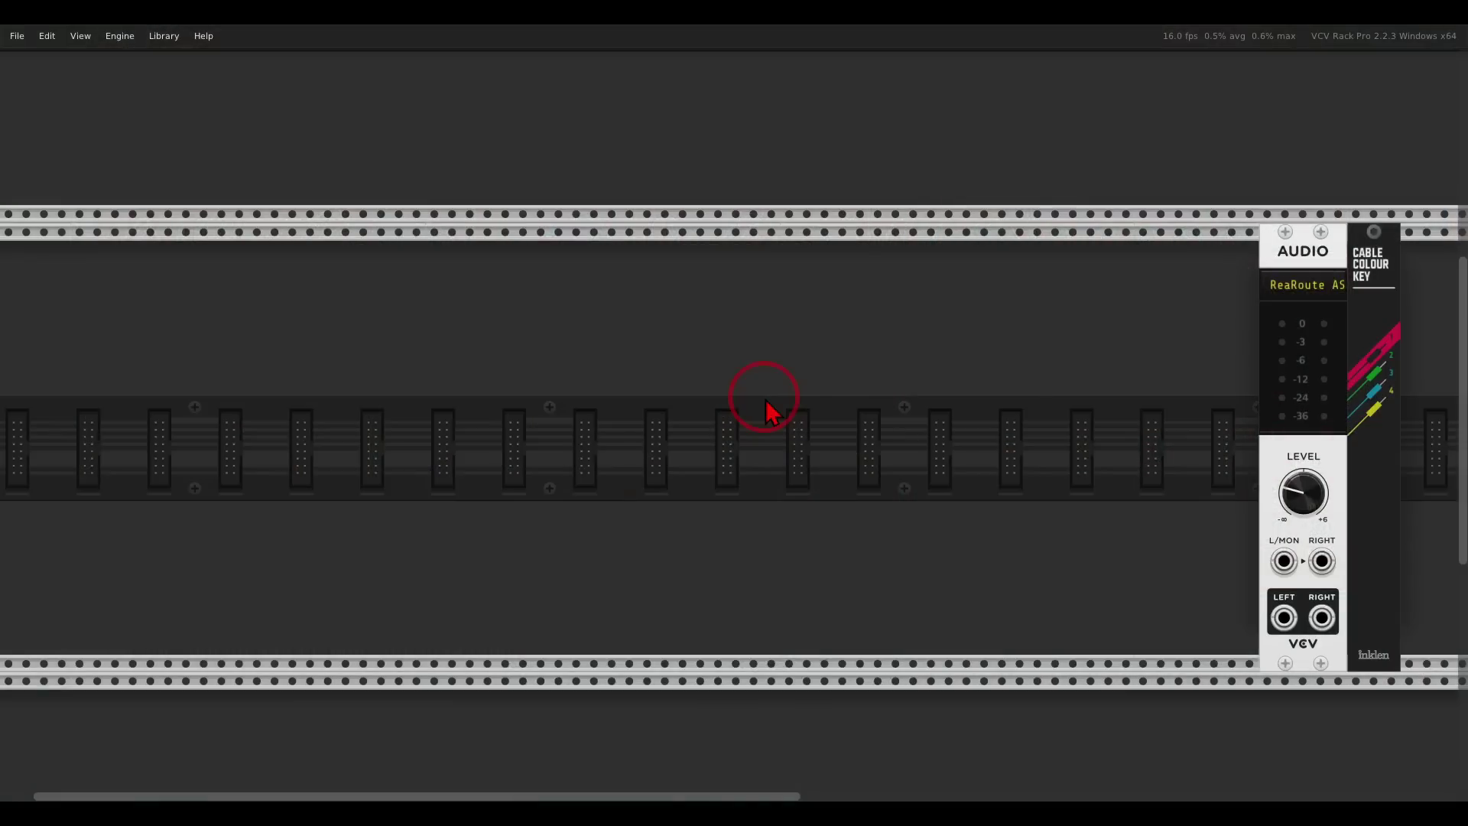
{"action": "right_click", "coordinate": [769, 412]}
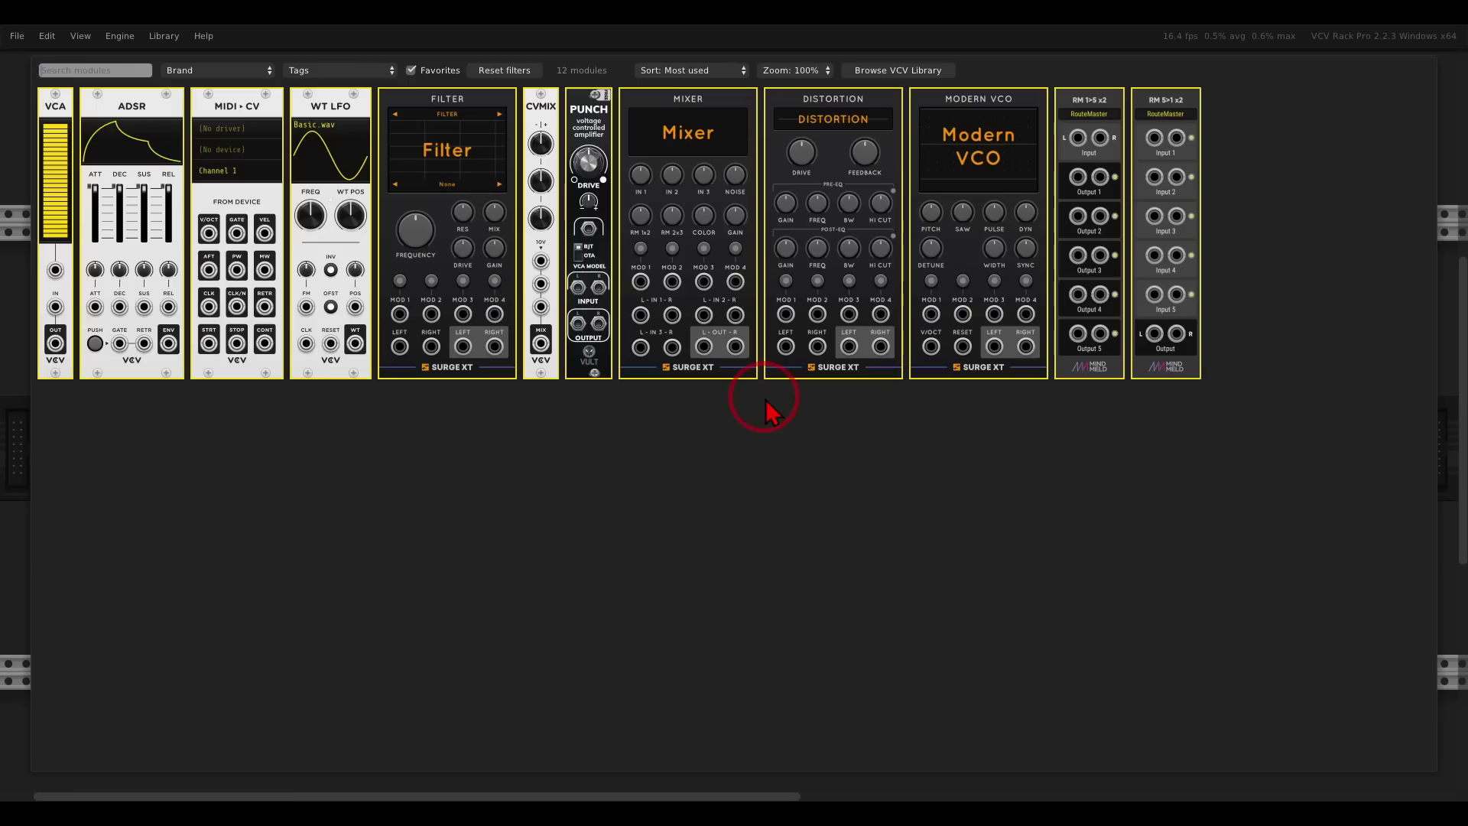
{"action": "left_click_drag", "start_coordinate": [982, 176], "coordinate": [615, 306]}
{"action": "key", "text": "ctrl+d"}
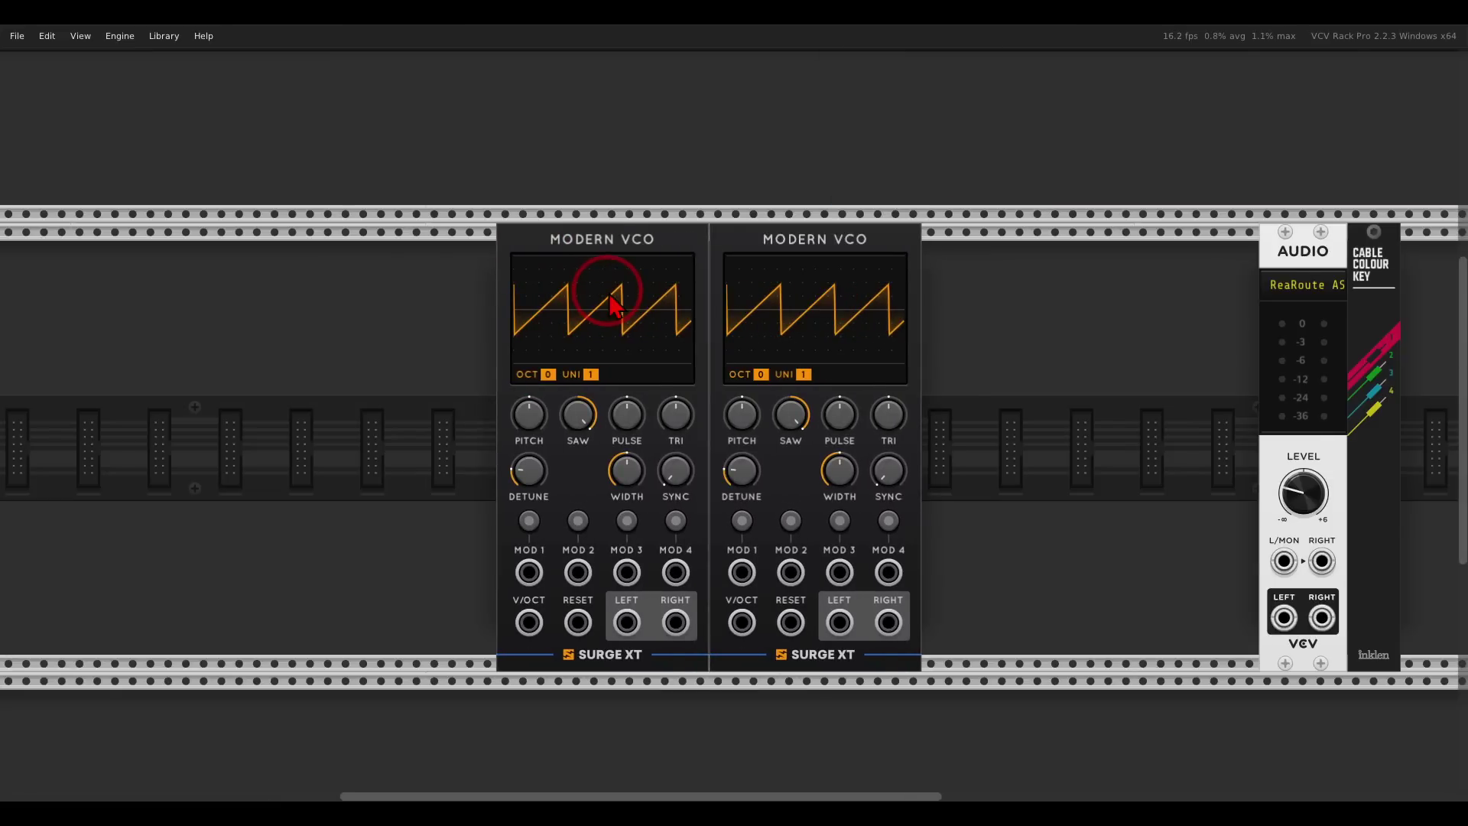
- Blend saw and pulse on the first VCO and narrow its width, and mix some pulse into the second VCO's saw
{"action": "left_click_drag", "start_coordinate": [586, 419], "coordinate": [623, 600]}
{"action": "left_click_drag", "start_coordinate": [621, 423], "coordinate": [655, 426]}
{"action": "mouse_move", "coordinate": [828, 419]}
{"action": "left_mouse_down"}
{"action": "mouse_move", "coordinate": [802, 344]}
{"action": "mouse_move", "coordinate": [825, 402]}
{"action": "left_mouse_up"}
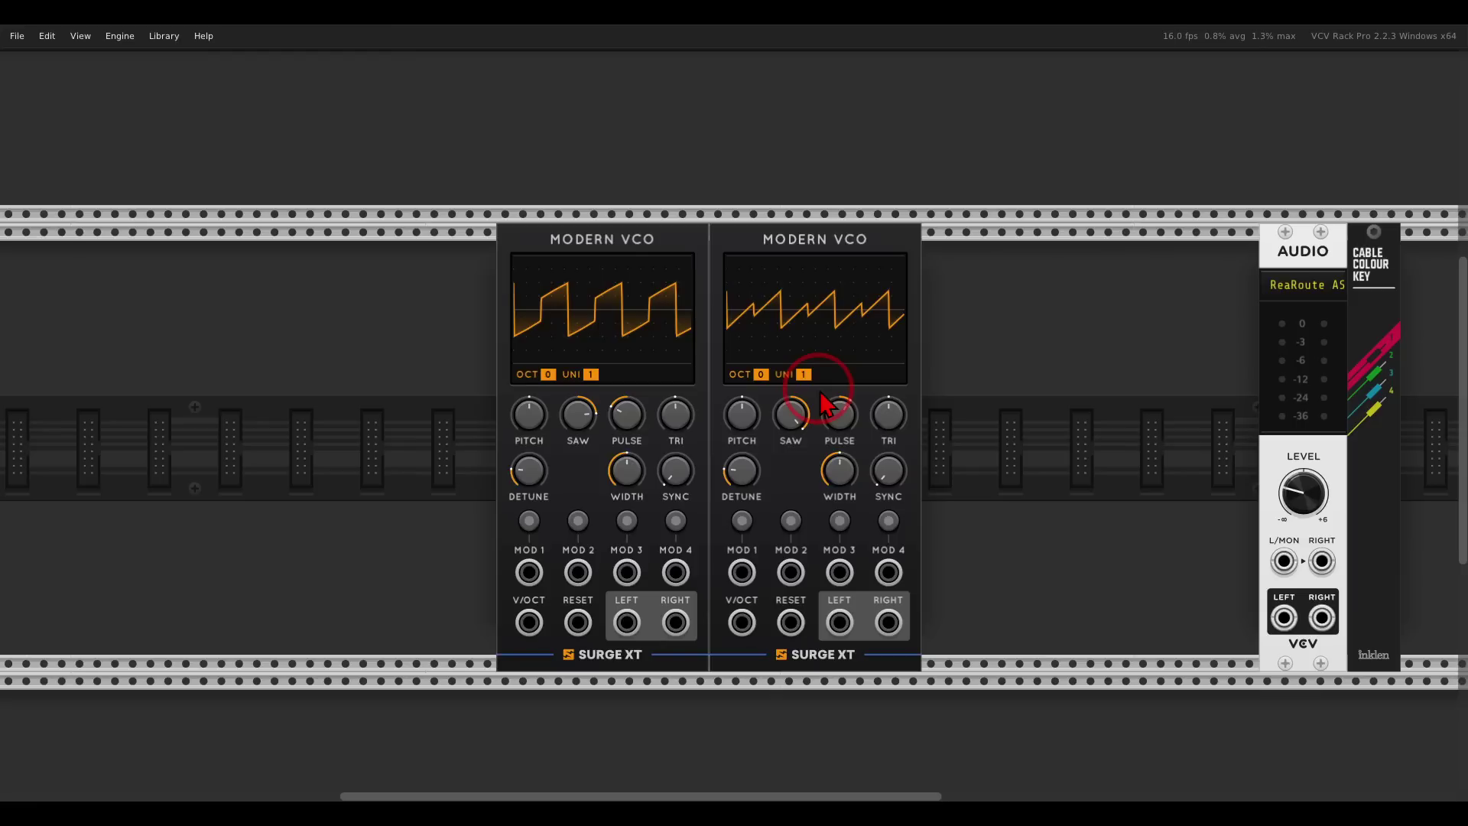
{"action": "left_click_drag", "start_coordinate": [644, 475], "coordinate": [625, 519]}
{"action": "mouse_move", "coordinate": [835, 470]}
{"action": "left_mouse_down"}
{"action": "mouse_move", "coordinate": [835, 550]}
{"action": "mouse_move", "coordinate": [839, 482]}
{"action": "left_mouse_up"}
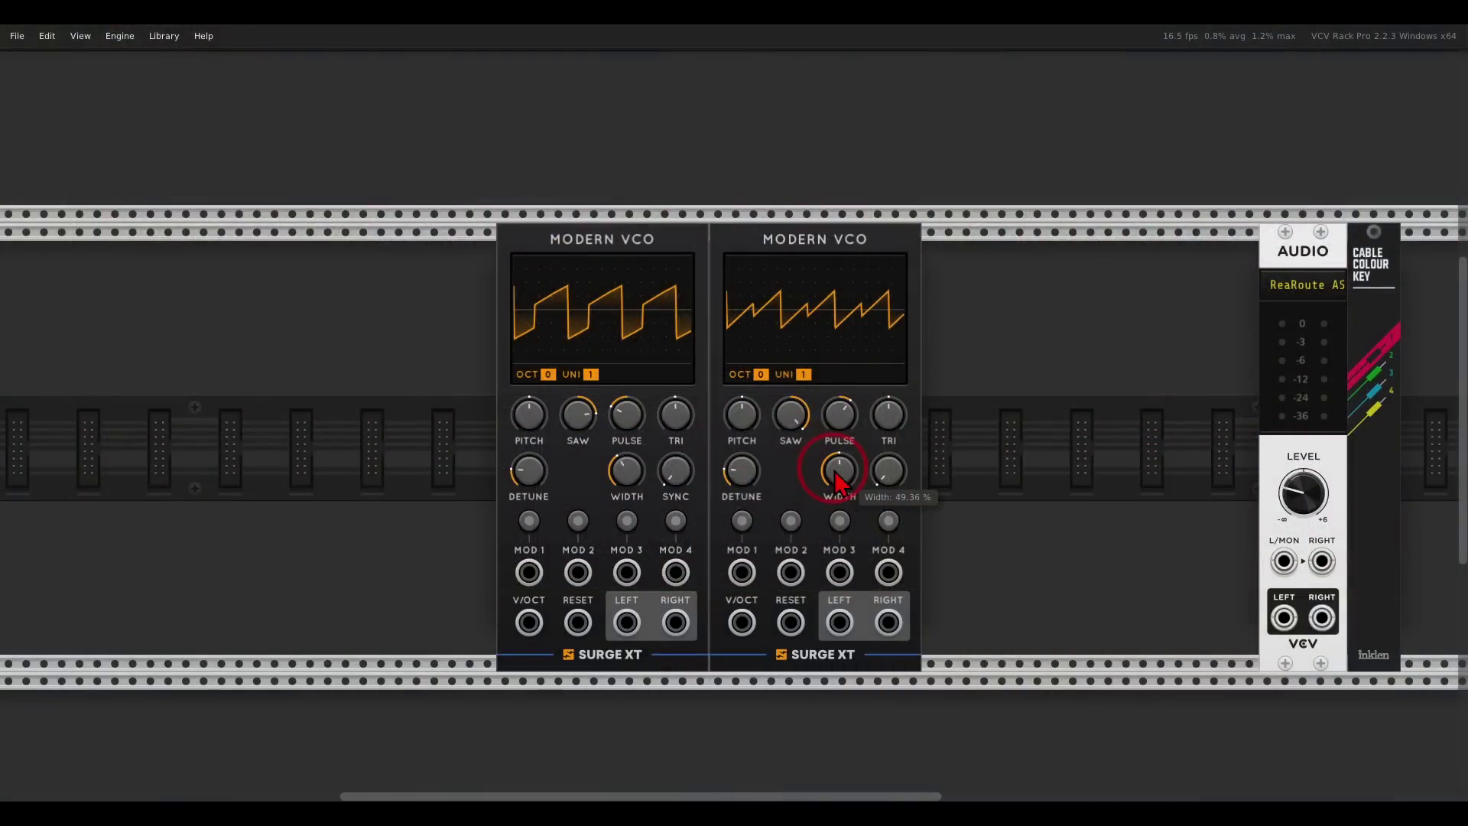
- Examine the second Modern VCO's sync and unison controls and its character and oscillator drift options
{"action": "left_click_drag", "start_coordinate": [884, 477], "coordinate": [893, 520]}
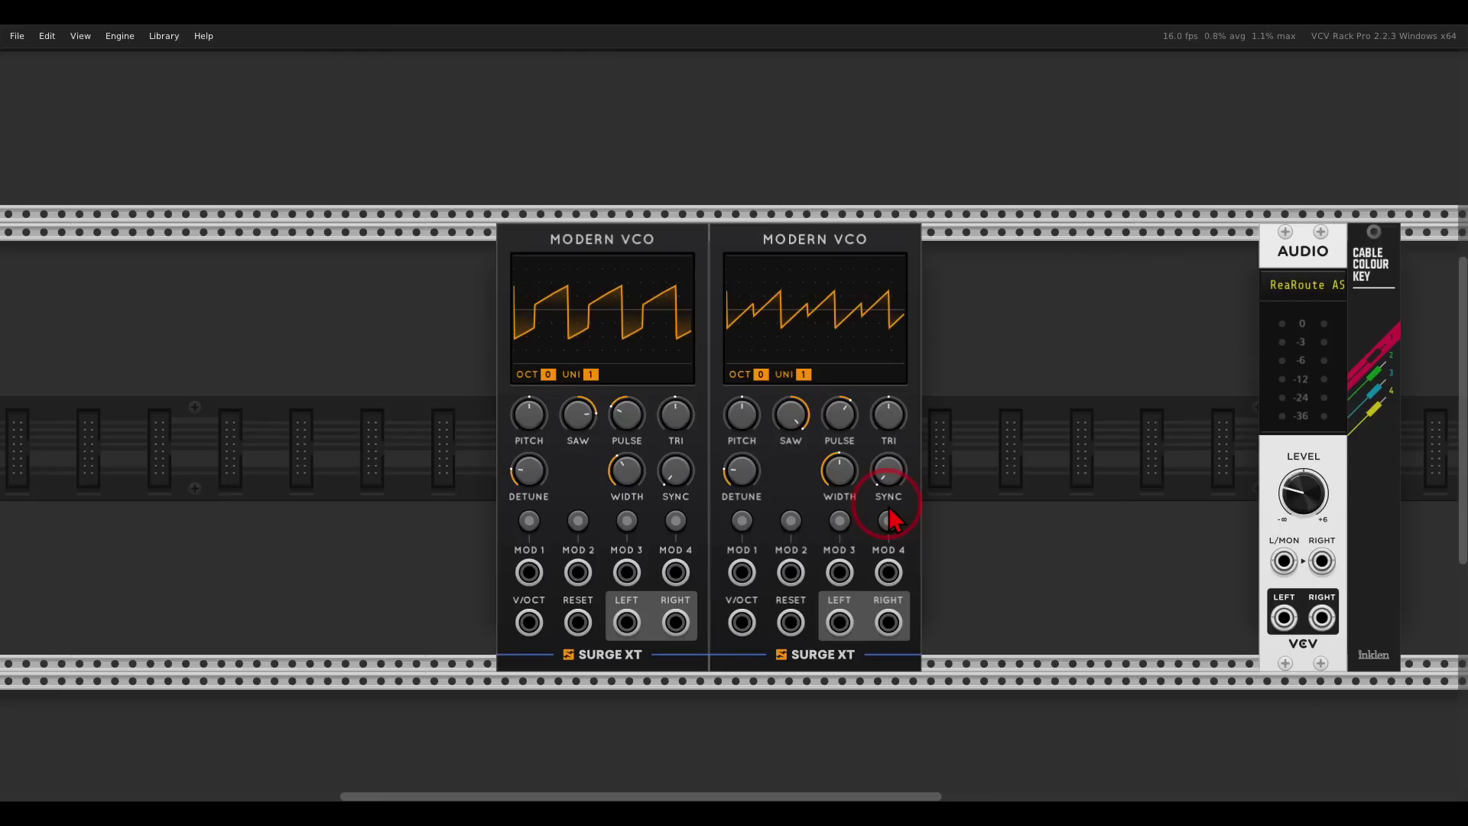
{"action": "left_click_drag", "start_coordinate": [792, 371], "coordinate": [814, 409]}
{"action": "right_click", "coordinate": [745, 245]}
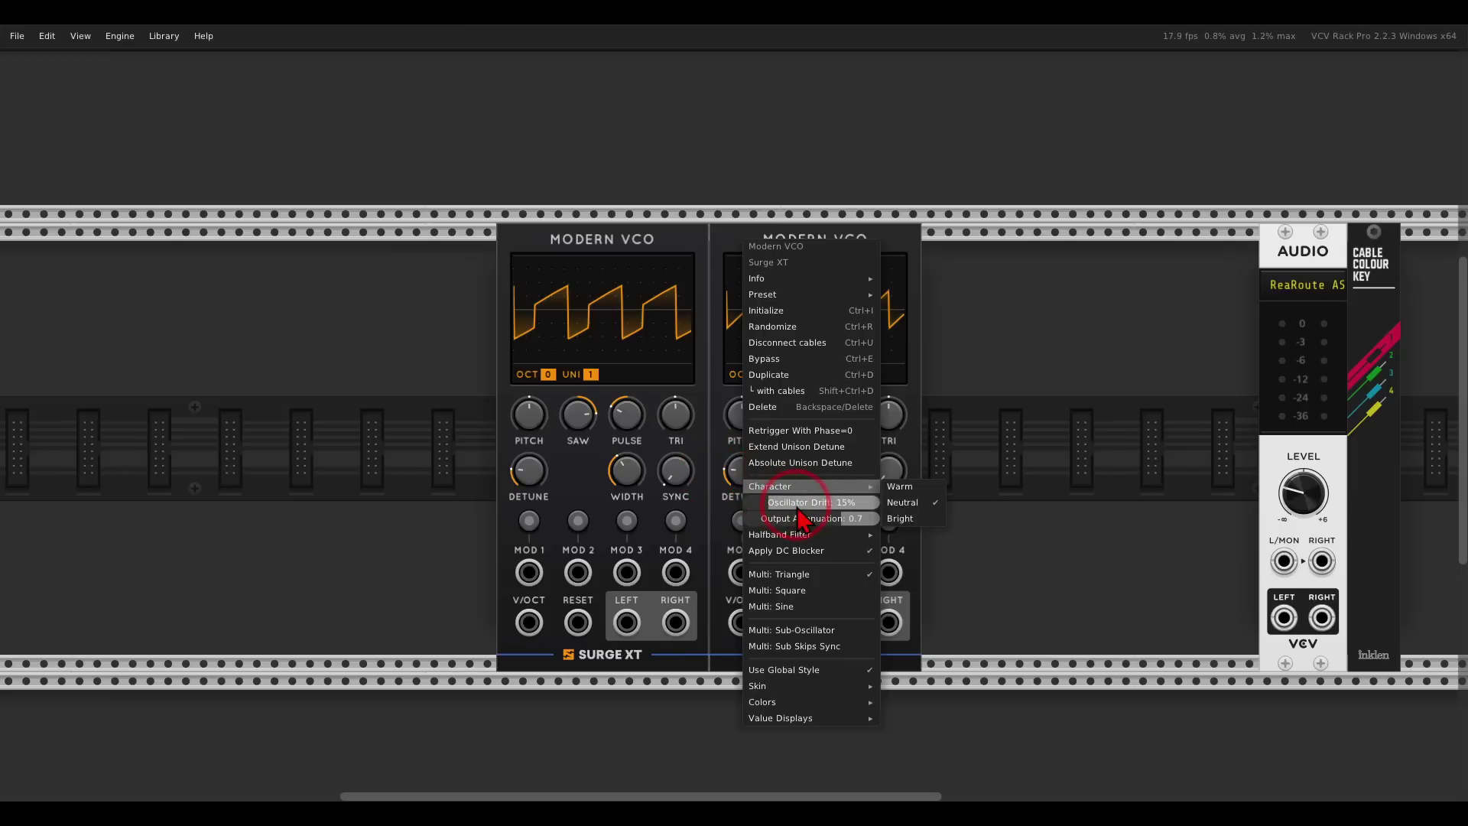
- Add a Surge XT Mixer beside the oscillators and patch both VCOs' stereo outputs into mixer inputs 1 and 2
{"action": "left_click", "coordinate": [656, 260]}
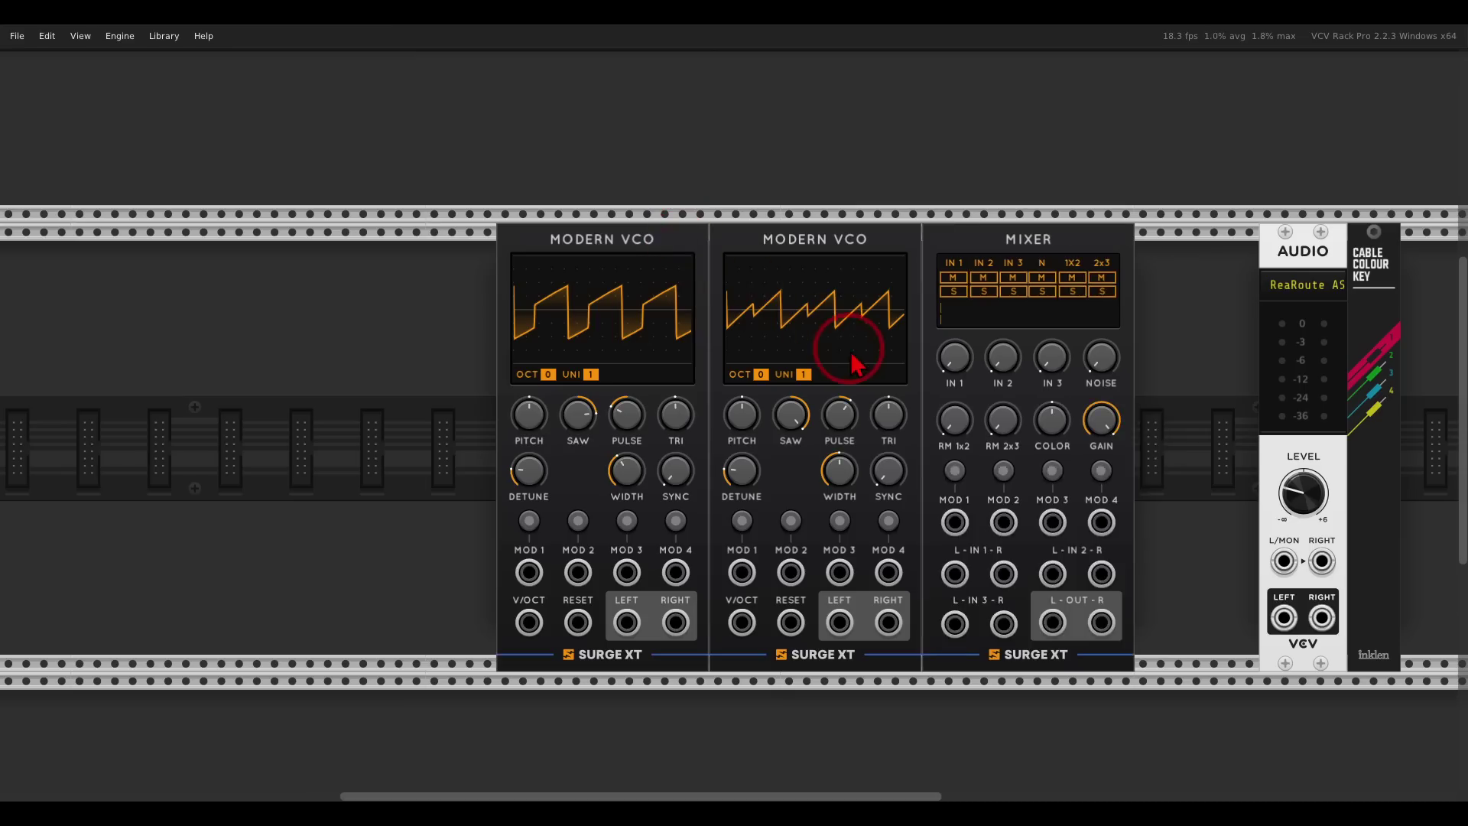
{"action": "left_click_drag", "start_coordinate": [627, 622], "coordinate": [954, 573]}
{"action": "left_click_drag", "start_coordinate": [675, 622], "coordinate": [1003, 573]}
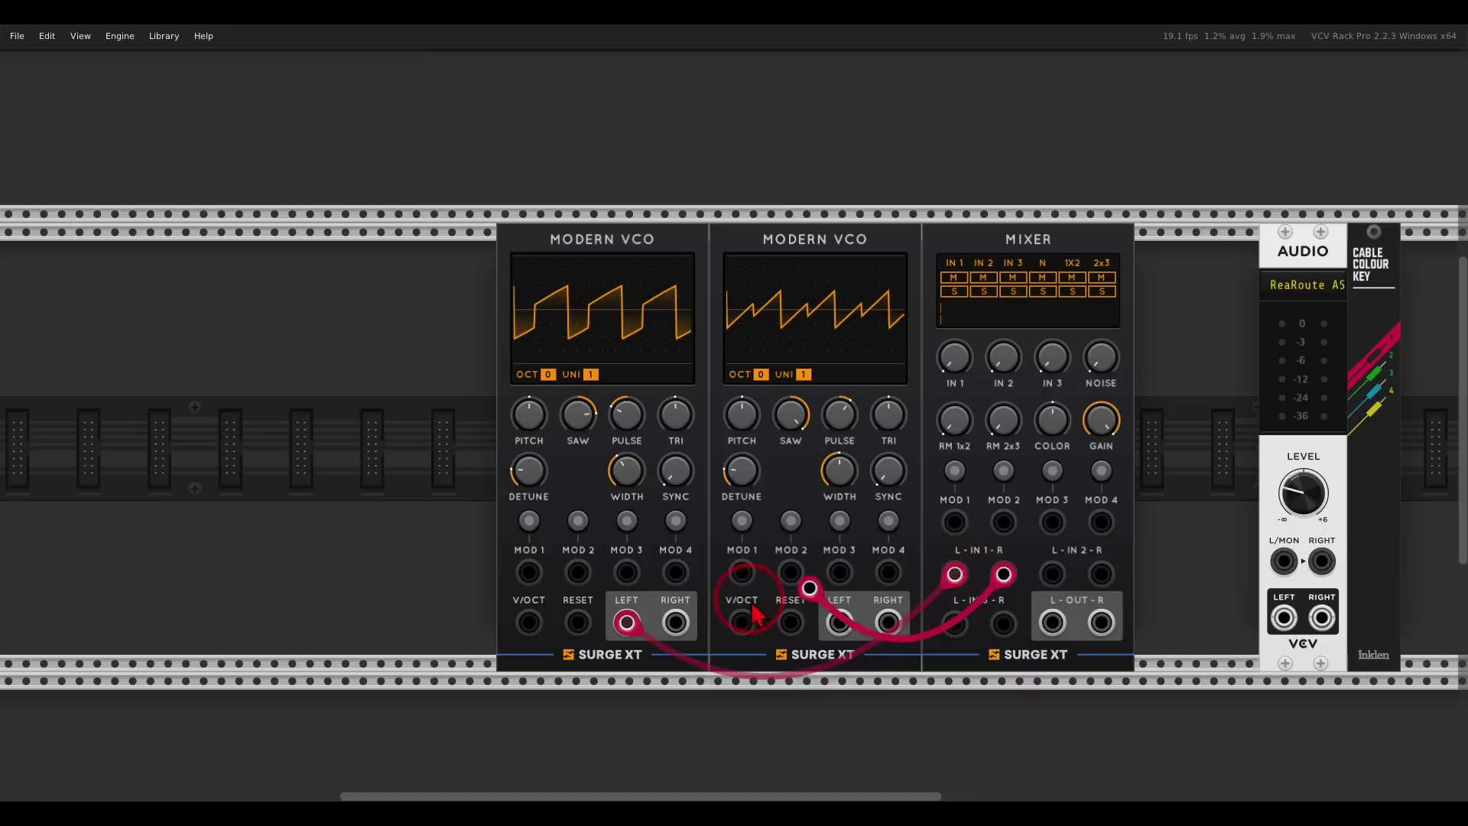
{"action": "left_click_drag", "start_coordinate": [839, 622], "coordinate": [888, 622]}
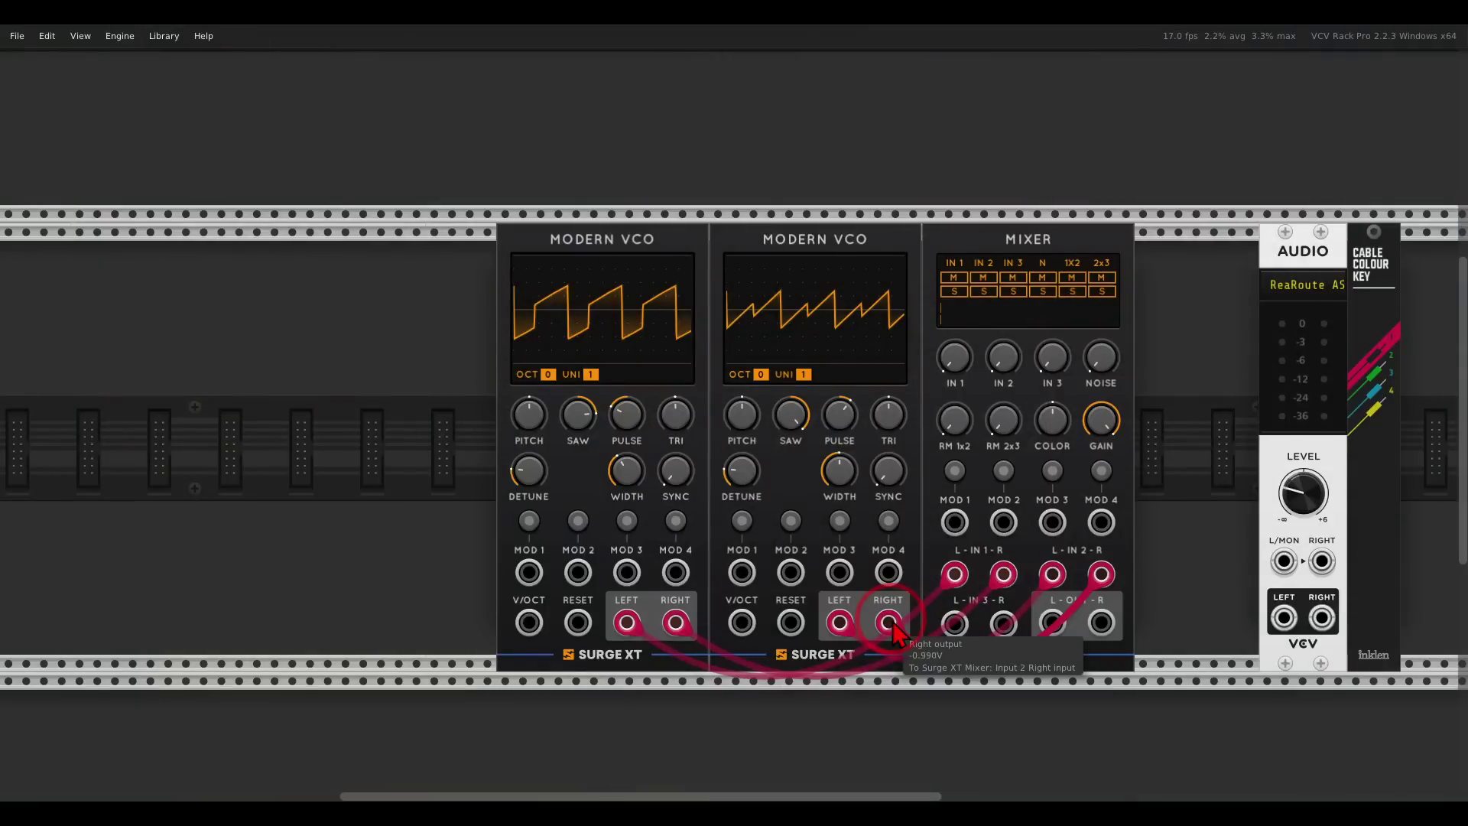
- Add a Surge XT Filter directly after the mixer and duplicate it twice to get three filters
{"action": "left_click_drag", "start_coordinate": [377, 459], "coordinate": [597, 313]}
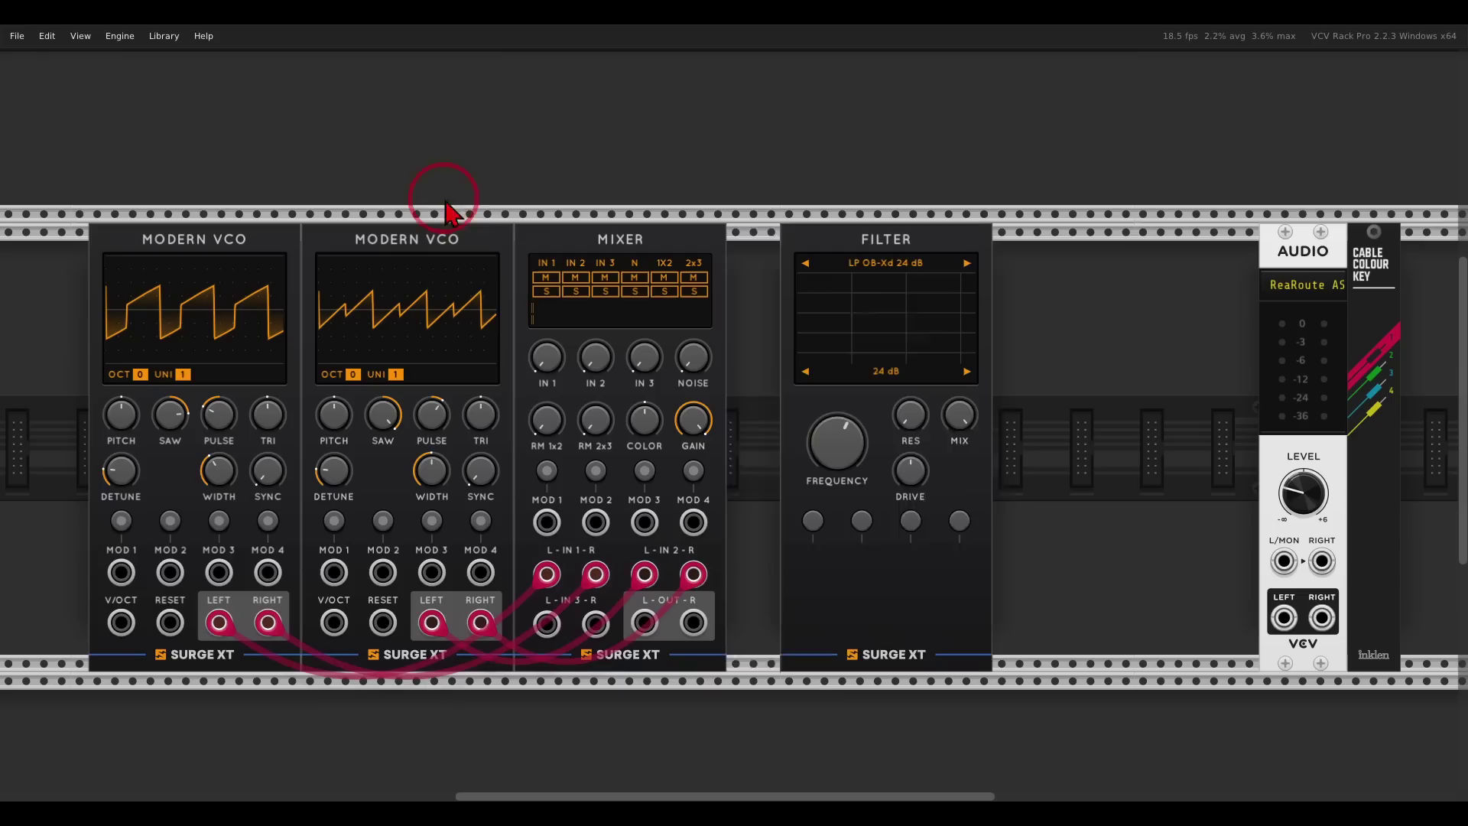
{"action": "scroll", "coordinate": [534, 361], "scroll_direction": "down", "scroll_amount": 1}
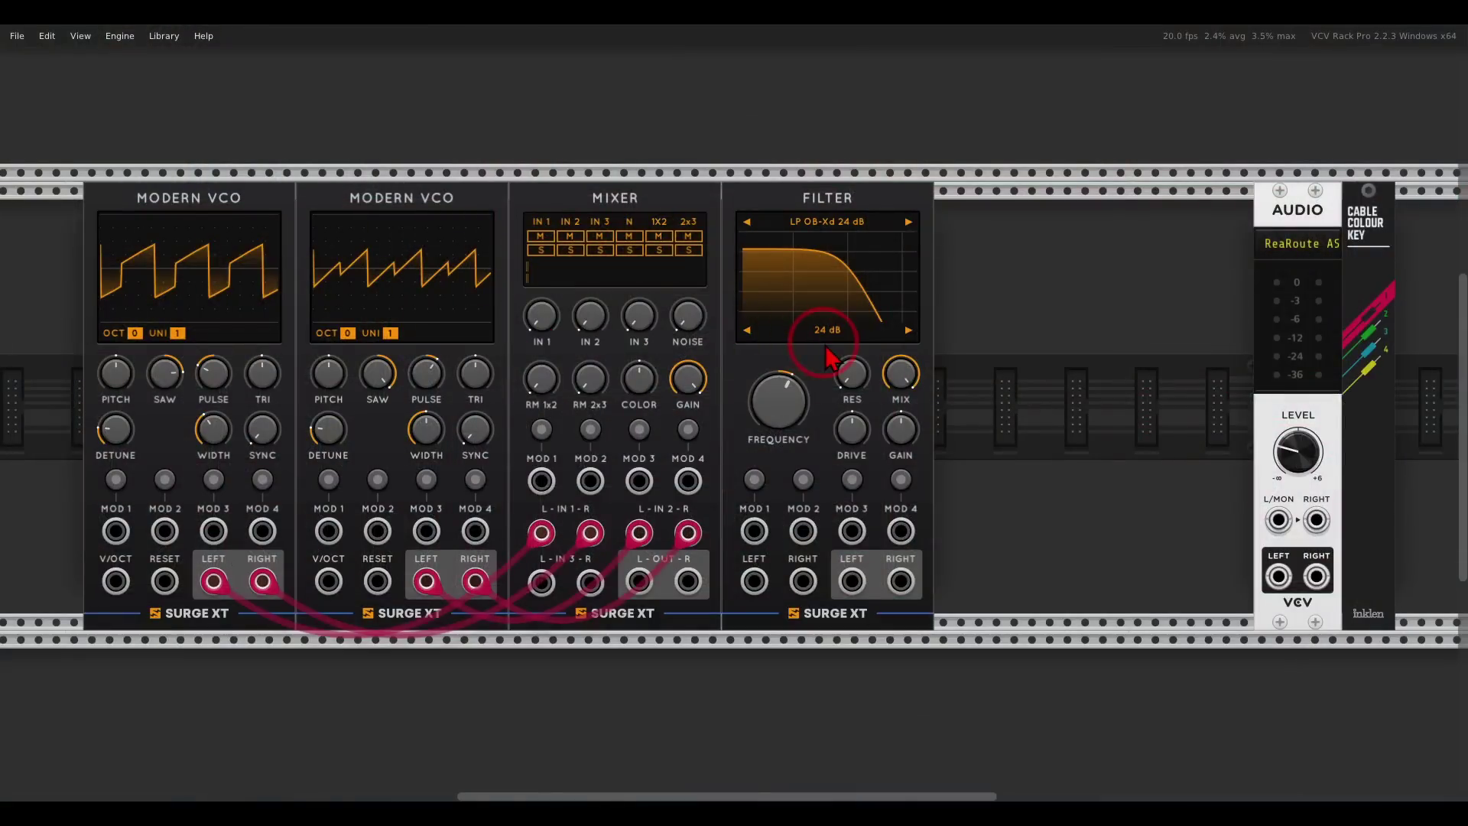
{"action": "left_click_drag", "start_coordinate": [824, 365], "coordinate": [716, 374]}
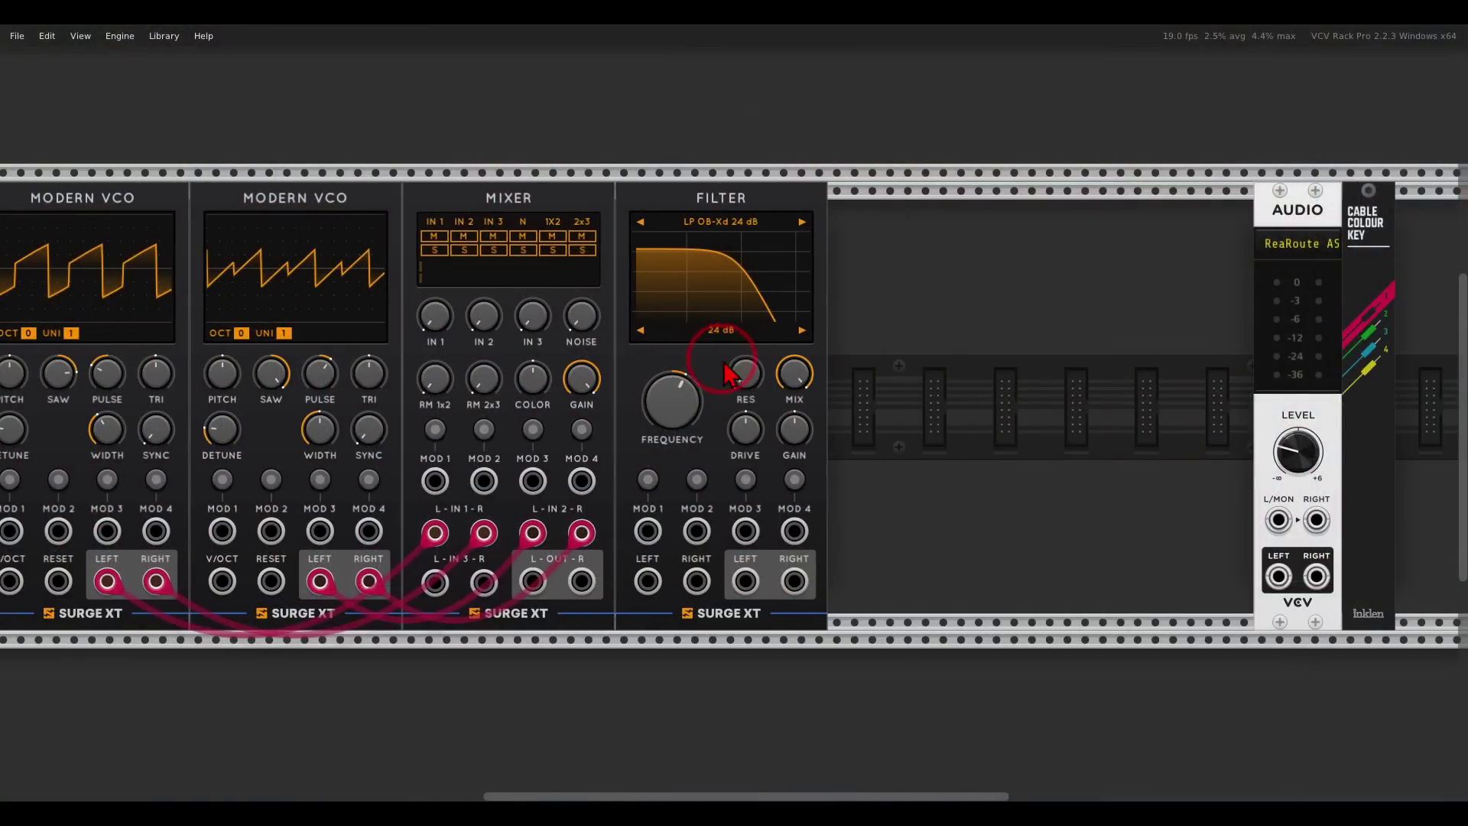
{"action": "key", "text": "ctrl+d"}
{"action": "key", "text": "ctrl+d"}
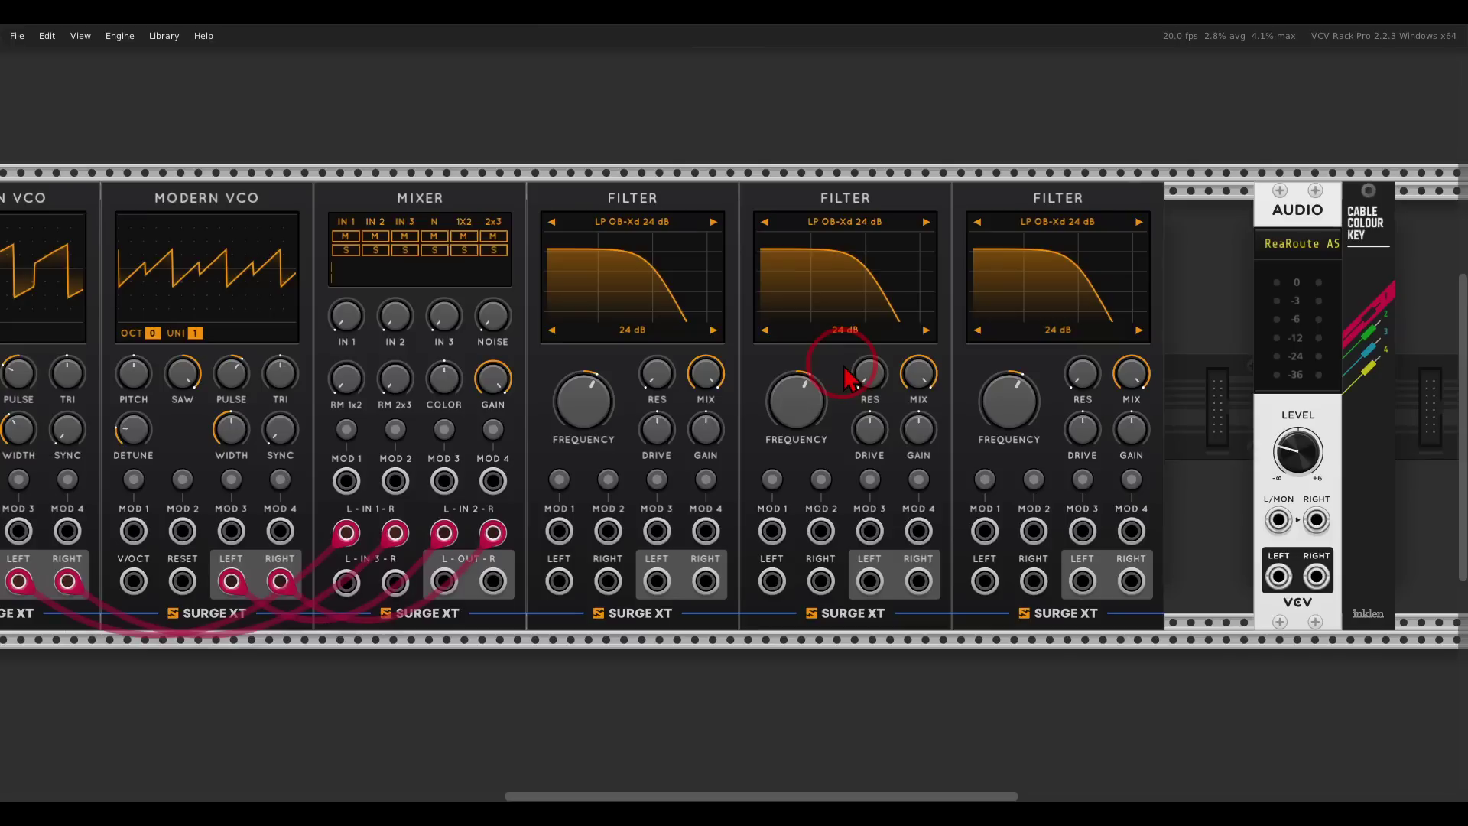
- Set the three filters, in rack order, to the types LP 12 dB, BP 12 dB and HP 12 dB
{"action": "left_click", "coordinate": [631, 221]}
{"action": "left_click", "coordinate": [653, 260]}
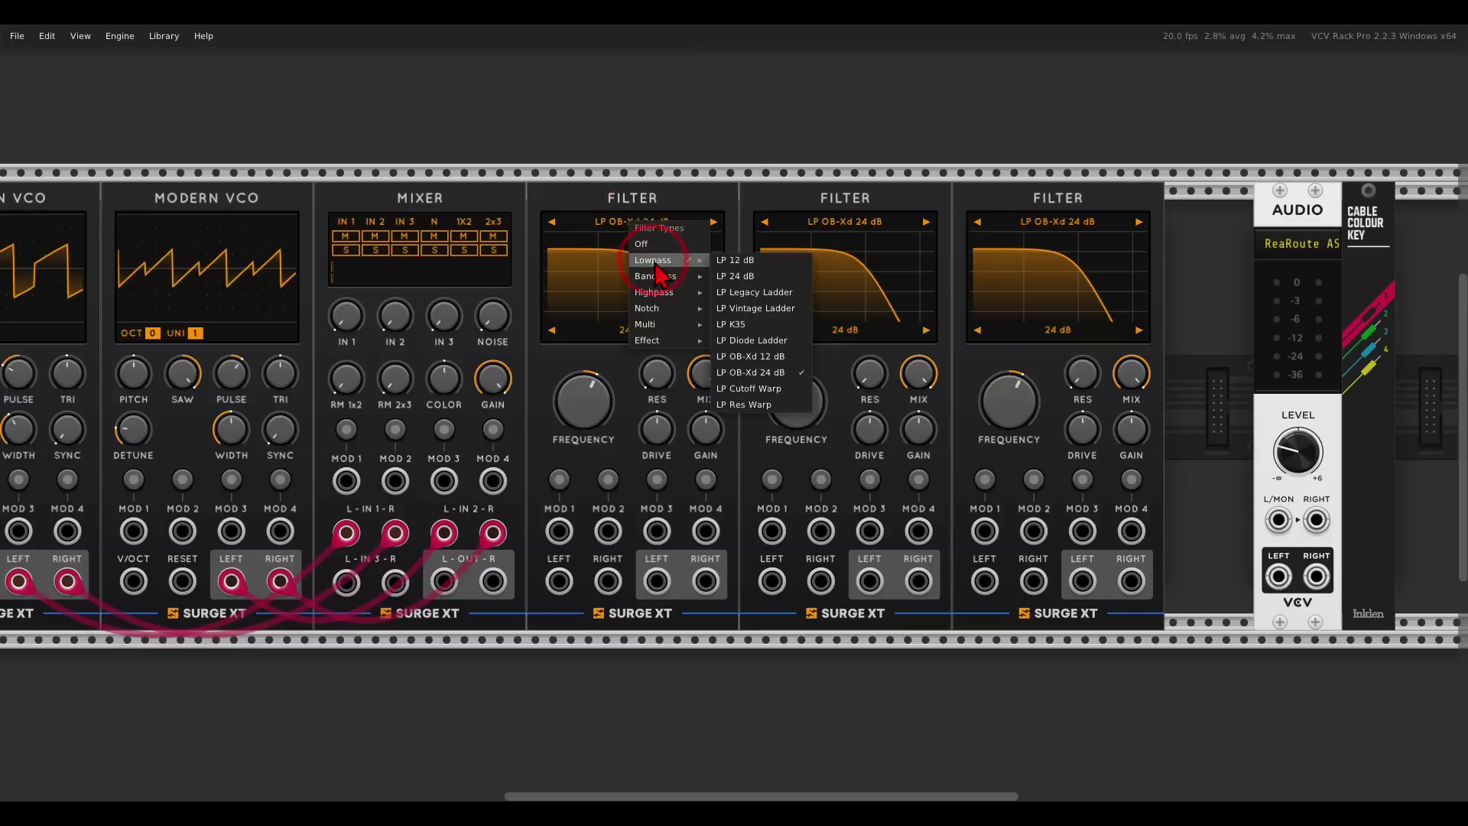
{"action": "left_click", "coordinate": [746, 261]}
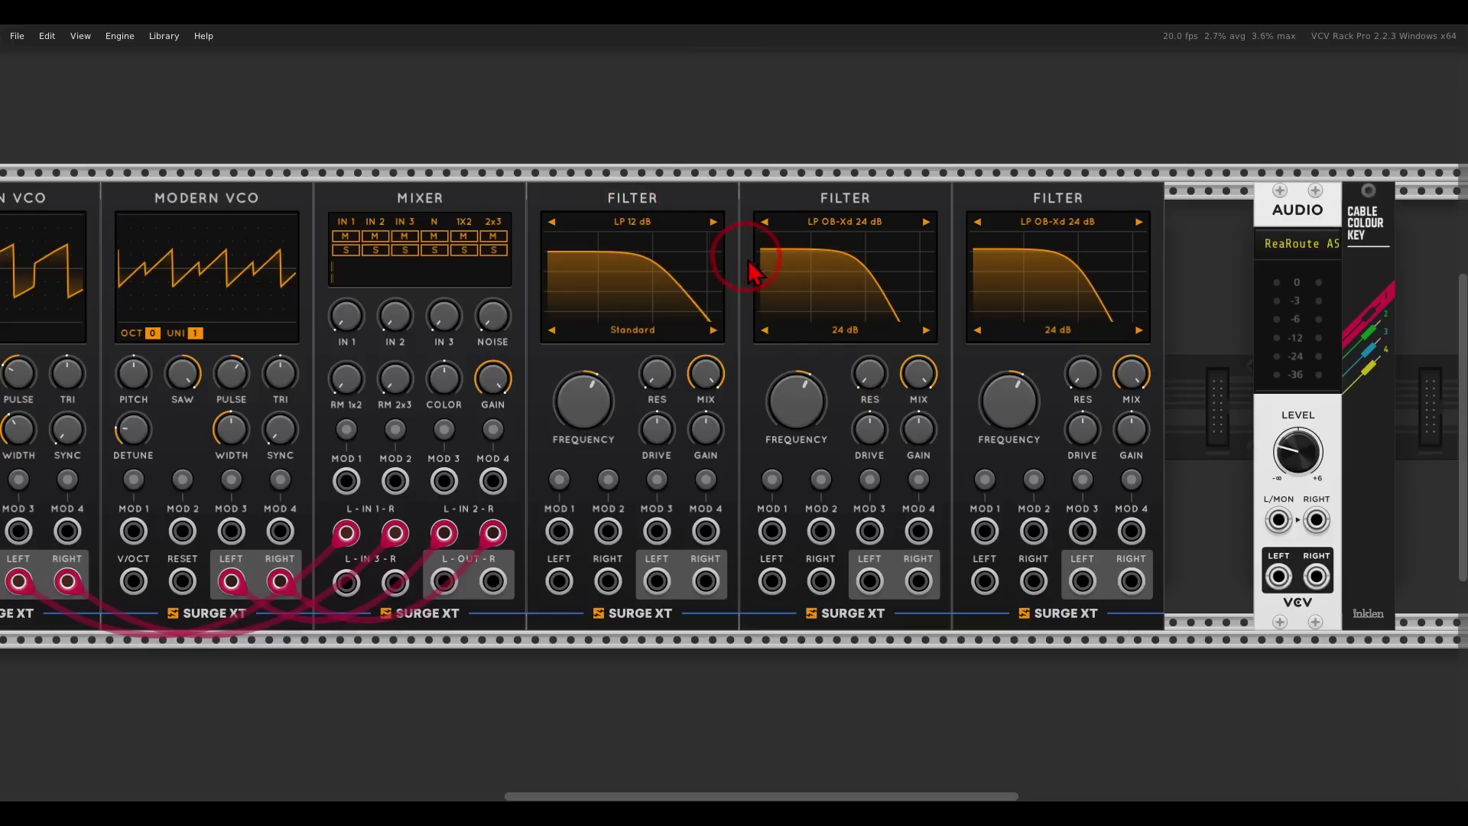
{"action": "left_click", "coordinate": [827, 224]}
{"action": "mouse_move", "coordinate": [862, 284]}
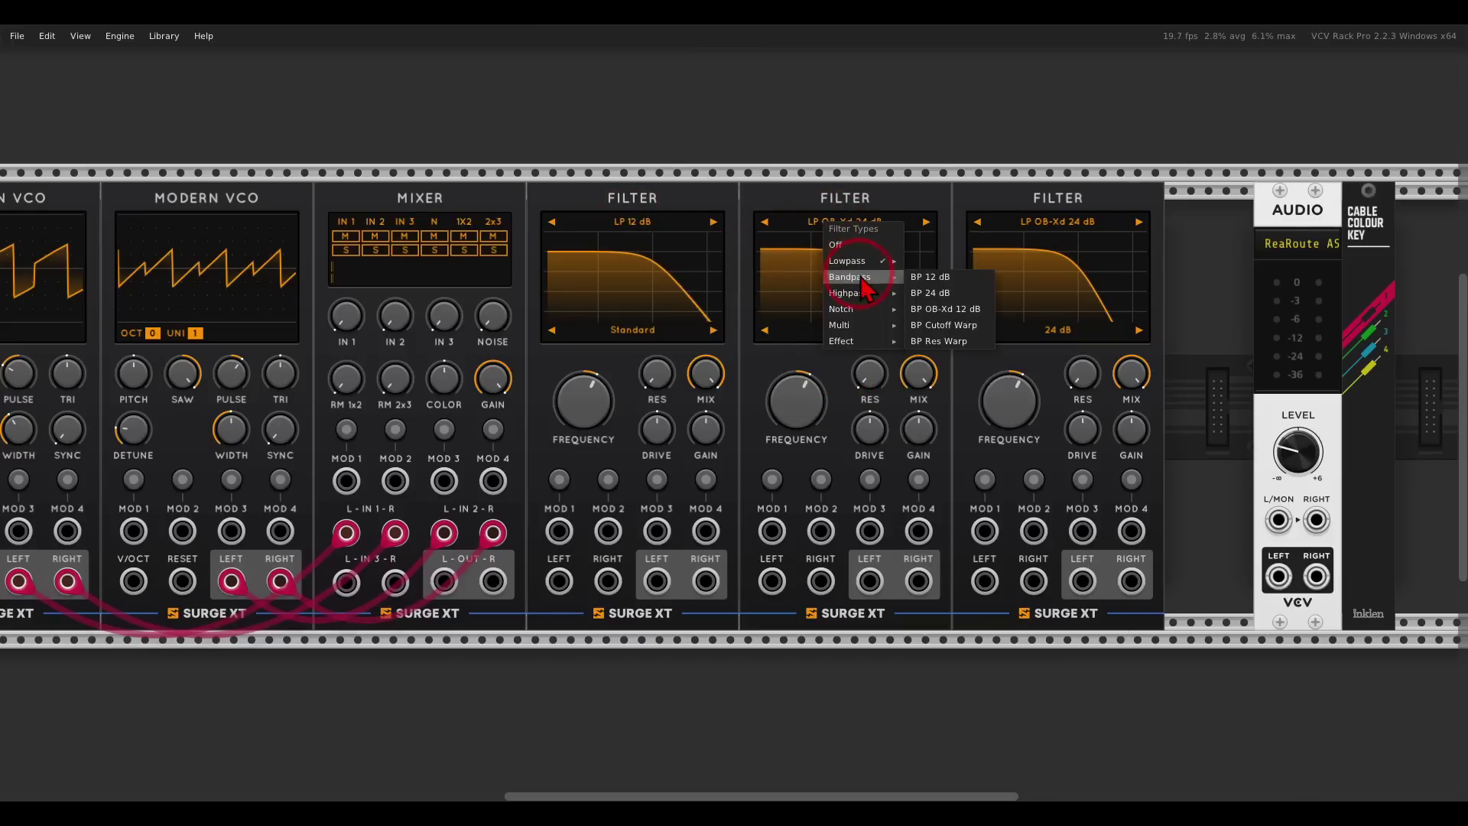
{"action": "left_click", "coordinate": [929, 277]}
{"action": "left_click", "coordinate": [1047, 223]}
{"action": "mouse_move", "coordinate": [1069, 264]}
{"action": "mouse_move", "coordinate": [1069, 294]}
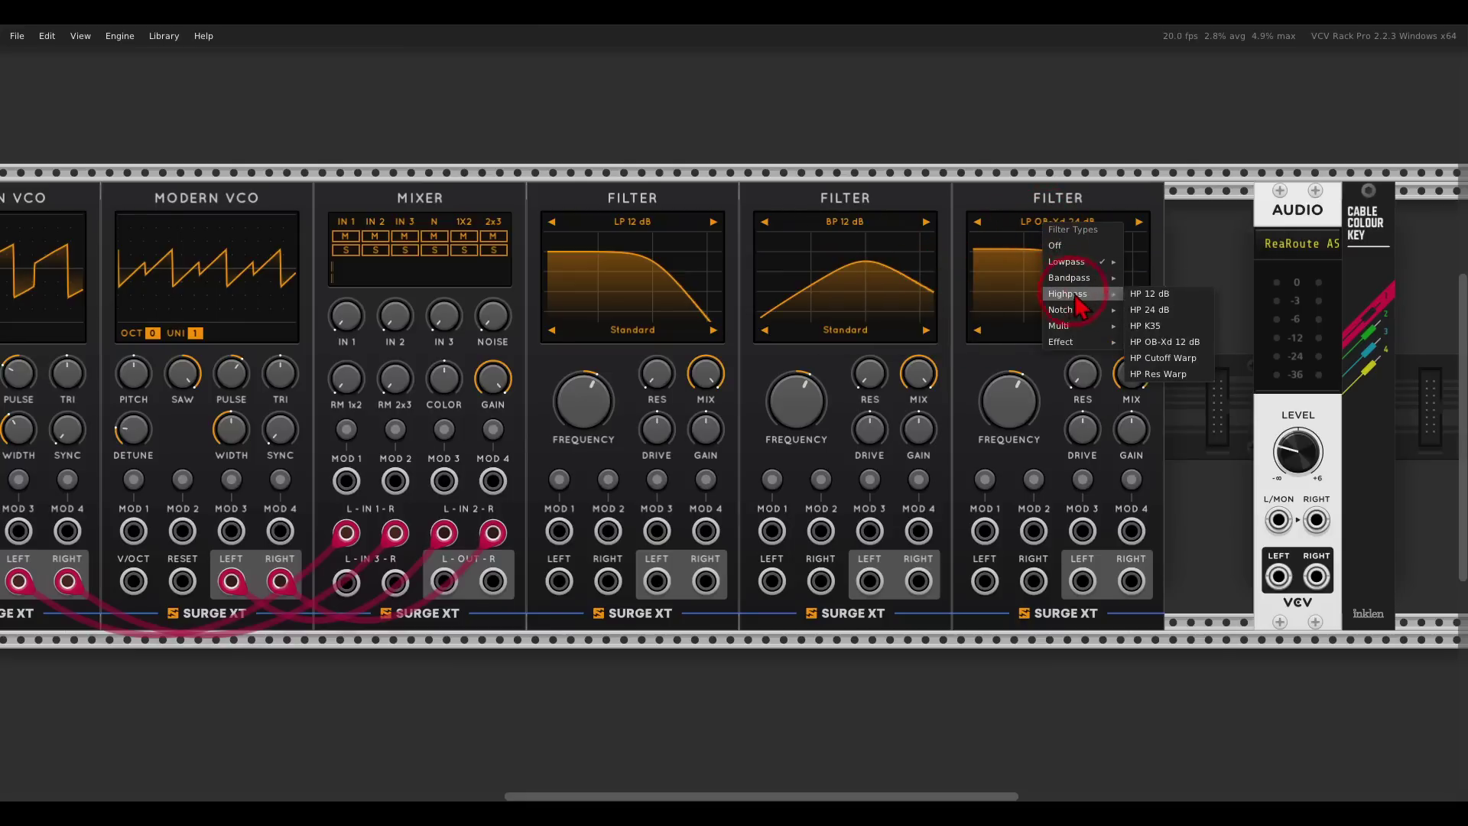
{"action": "left_click", "coordinate": [1151, 293]}
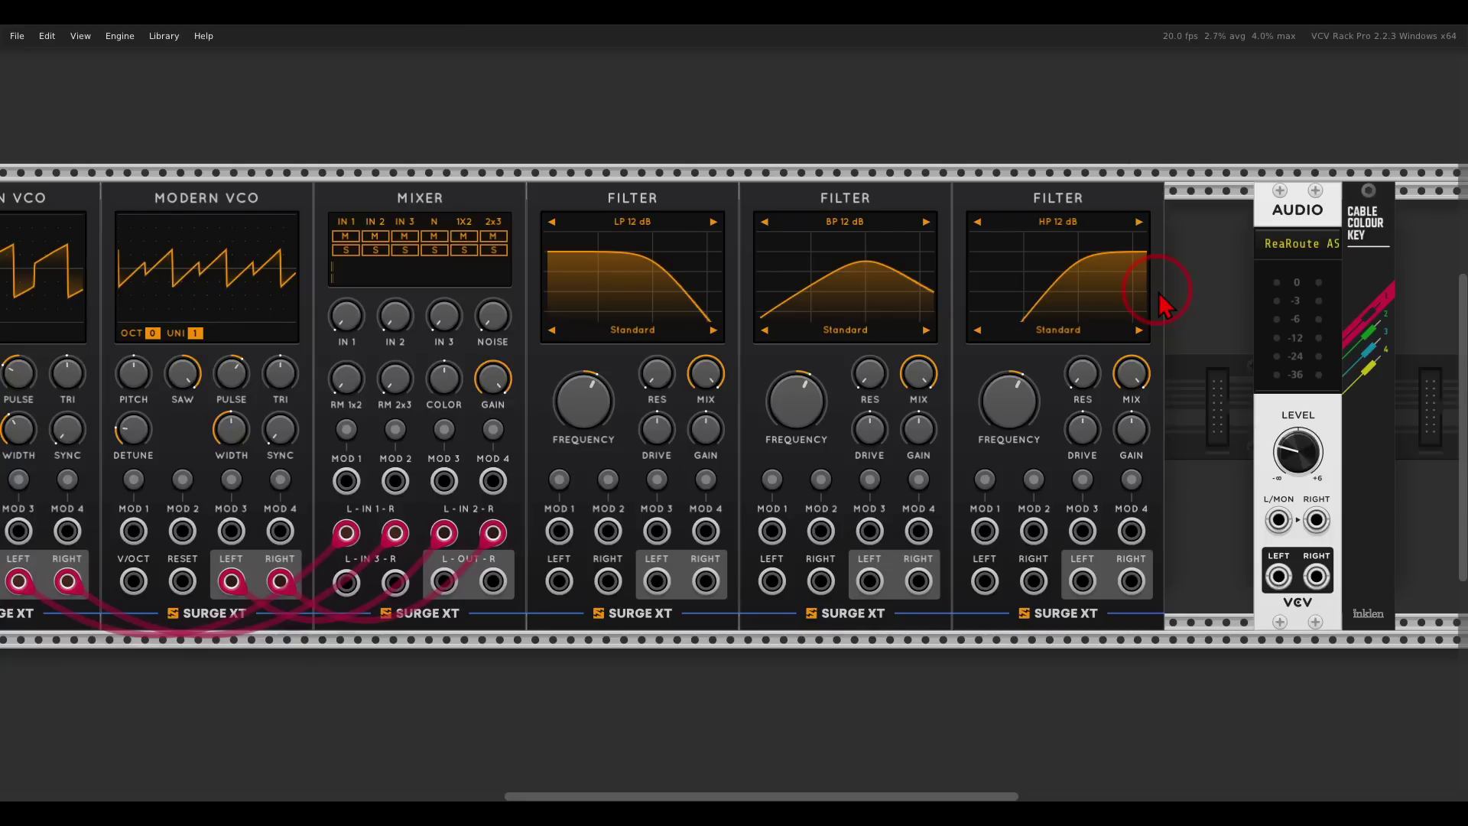
- Insert a RouteMaster RM 1>5 x2 between the mixer and the filters and patch the mixer's stereo output into its input
{"action": "scroll", "coordinate": [1137, 298], "scroll_direction": "down", "scroll_amount": 2}
{"action": "left_click_drag", "start_coordinate": [557, 200], "coordinate": [500, 259]}
{"action": "right_click", "coordinate": [500, 259]}
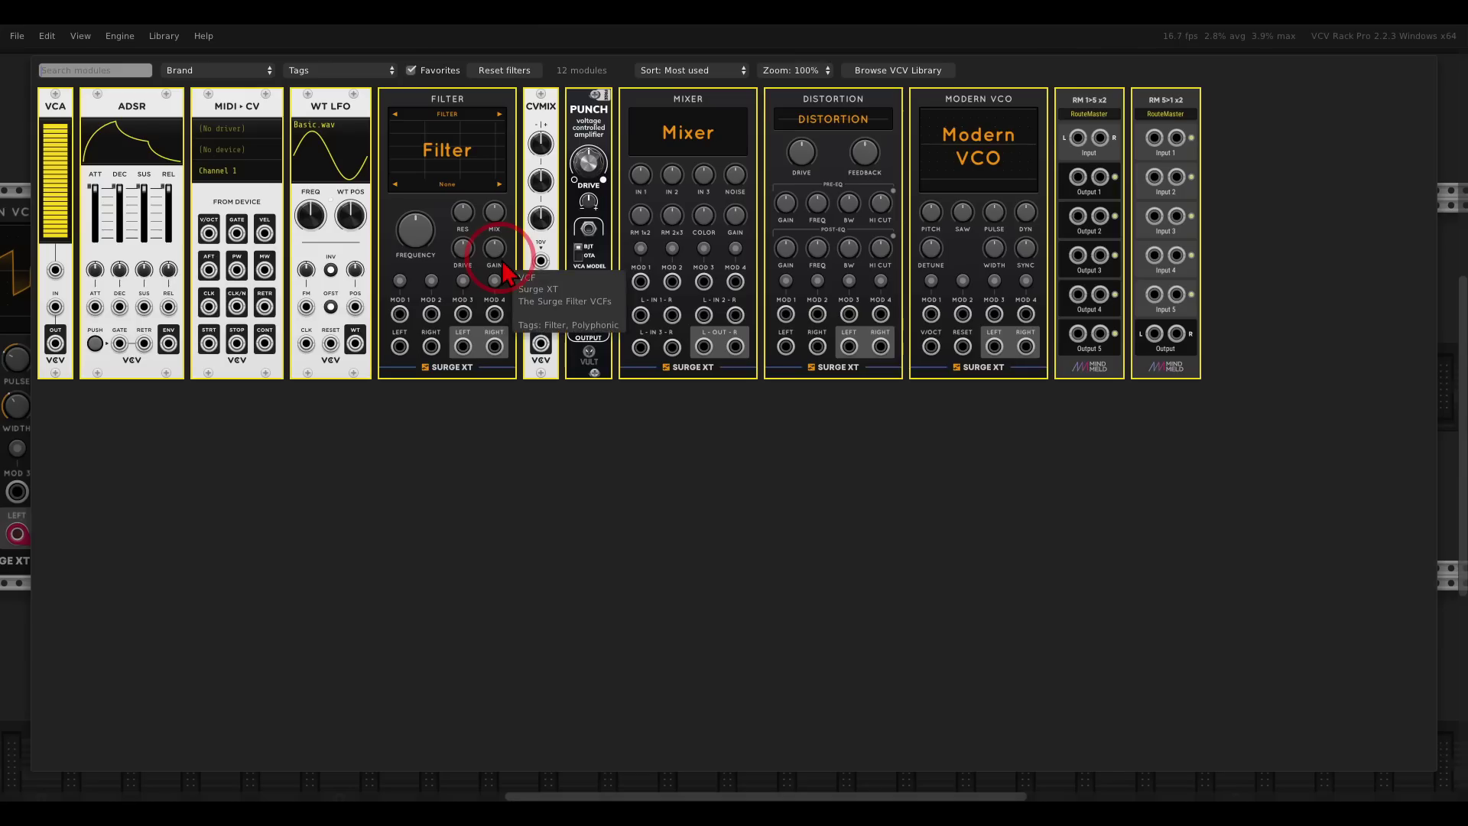
{"action": "left_click_drag", "start_coordinate": [1083, 145], "coordinate": [683, 273]}
{"action": "left_click_drag", "start_coordinate": [375, 533], "coordinate": [557, 281]}
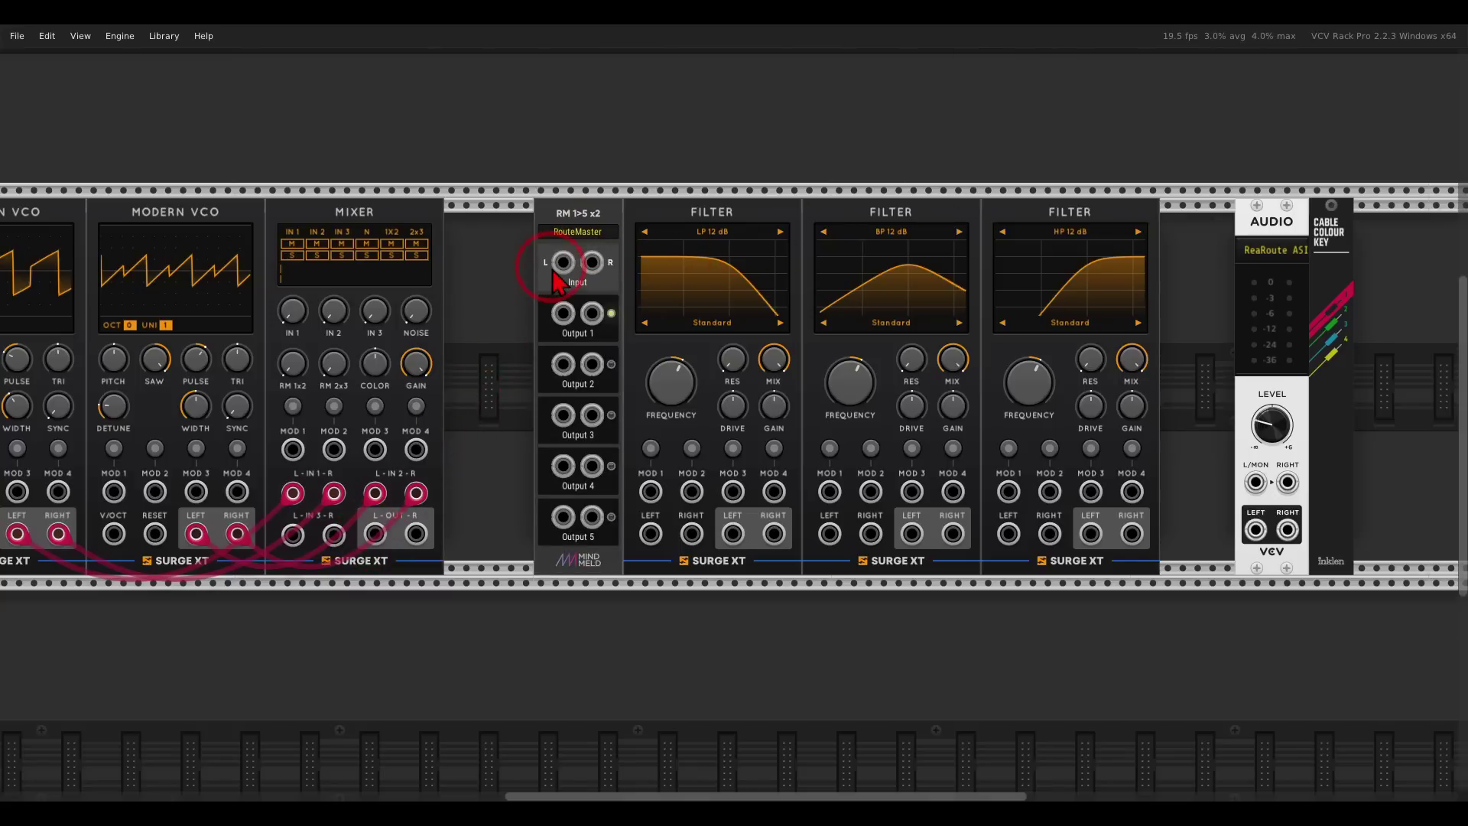
{"action": "left_click_drag", "start_coordinate": [416, 533], "coordinate": [591, 263]}
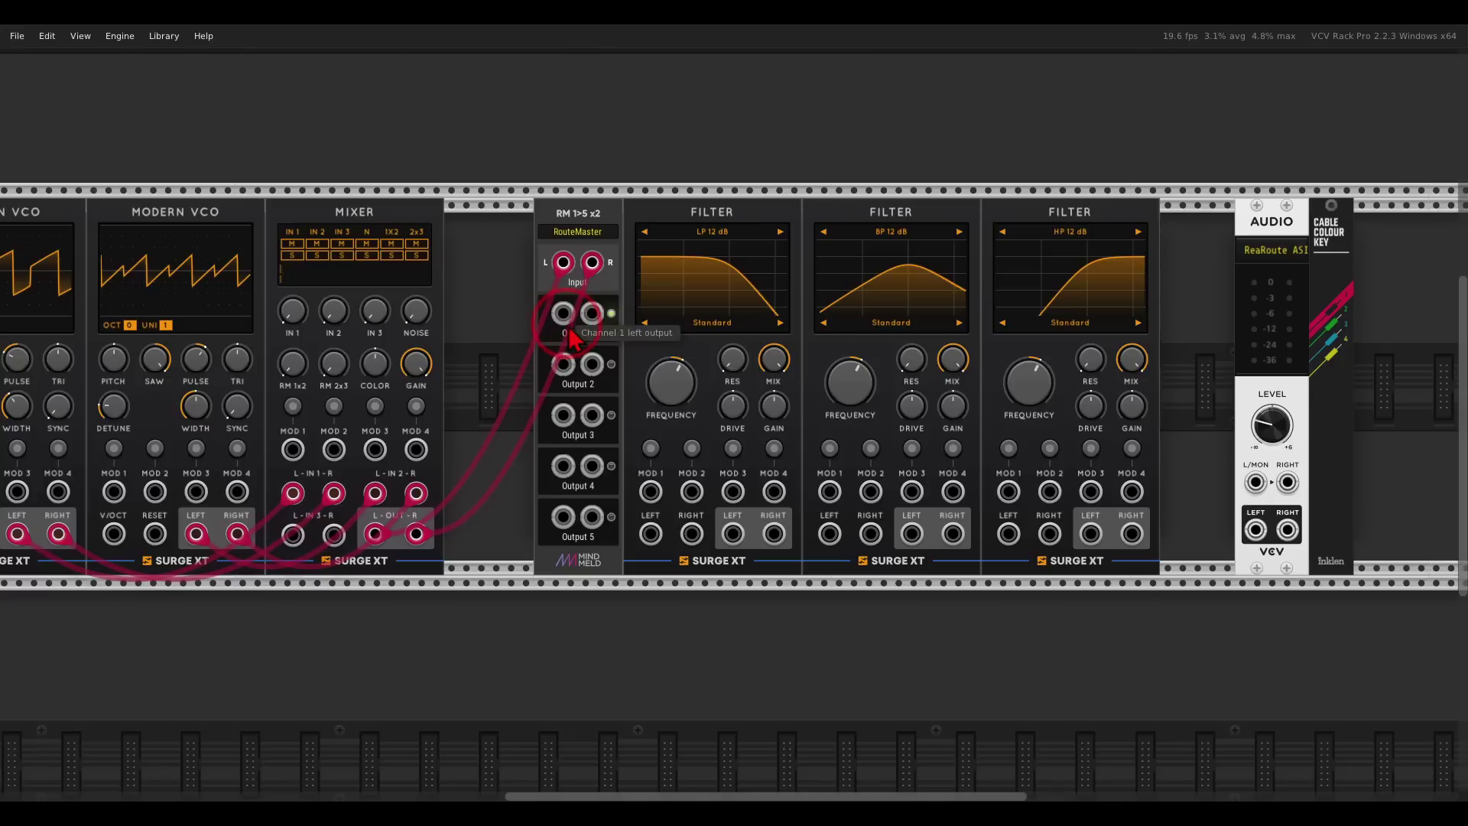
- Patch the RM 1>5 x2 stereo outputs 1, 2 and 3 into the LP, BP and HP filters' left and right inputs
{"action": "left_click_drag", "start_coordinate": [563, 314], "coordinate": [691, 534]}
{"action": "mouse_move", "coordinate": [563, 364]}
{"action": "left_mouse_down"}
{"action": "mouse_move", "coordinate": [655, 386]}
{"action": "mouse_move", "coordinate": [830, 533]}
{"action": "mouse_move", "coordinate": [810, 489]}
{"action": "mouse_move", "coordinate": [592, 364]}
{"action": "left_mouse_up"}
{"action": "left_click_drag", "start_coordinate": [564, 415], "coordinate": [1008, 534]}
{"action": "left_click_drag", "start_coordinate": [1049, 534], "coordinate": [592, 415]}
- Close the gap after the mixer and add a RouteMaster RM 5>1 x2 directly after the highpass filter
{"action": "left_click_drag", "start_coordinate": [557, 148], "coordinate": [1009, 248]}
{"action": "left_click_drag", "start_coordinate": [649, 153], "coordinate": [1158, 252]}
{"action": "left_click_drag", "start_coordinate": [1028, 230], "coordinate": [940, 230]}
{"action": "left_click", "coordinate": [1147, 263]}
{"action": "right_click", "coordinate": [1146, 268]}
{"action": "left_click", "coordinate": [1175, 147]}
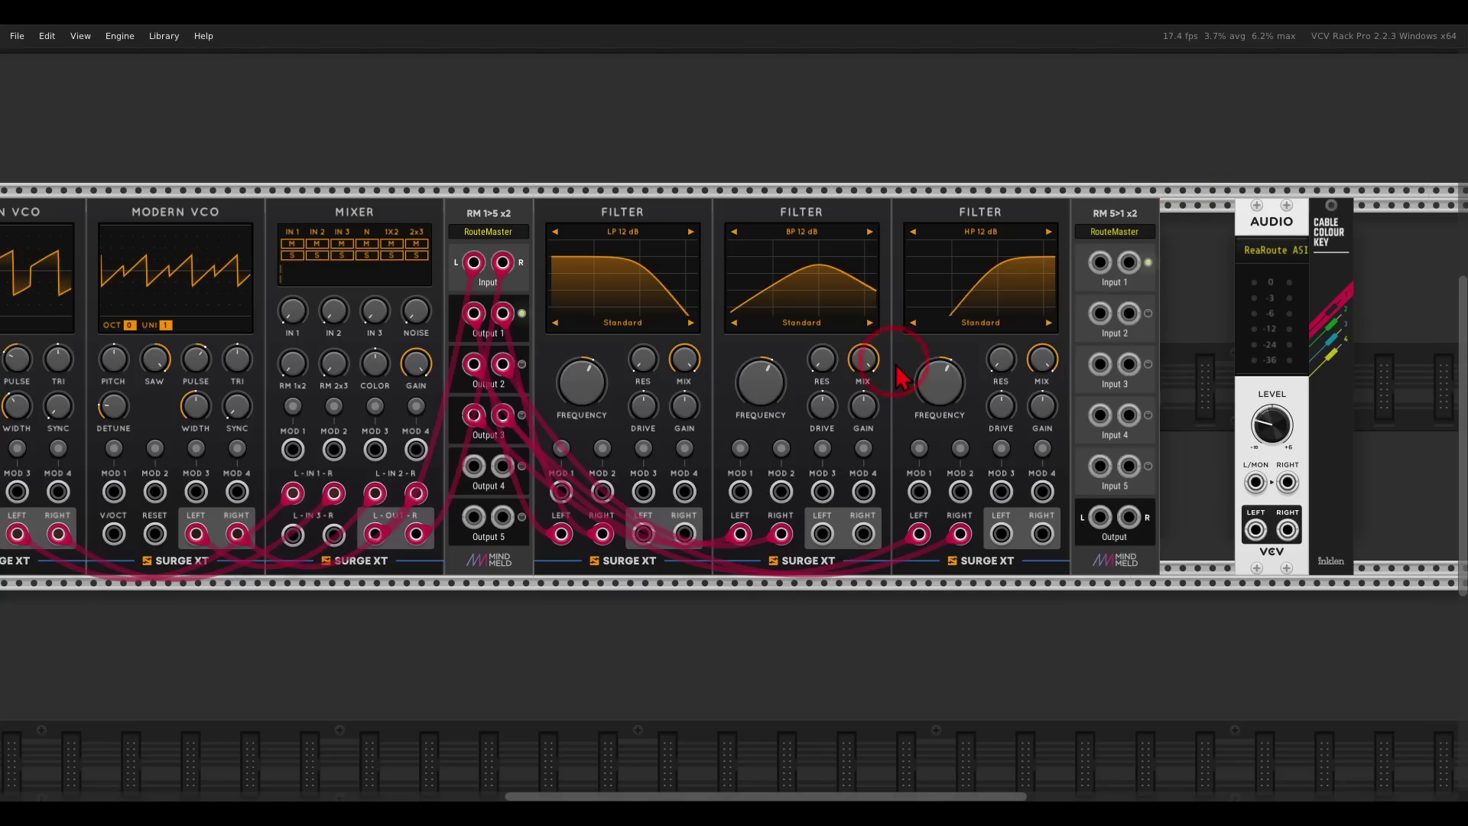
- Patch the LP, BP and HP filters' stereo outputs into inputs 1, 2 and 3 of the RM 5>1 x2
{"action": "scroll", "coordinate": [1062, 401], "scroll_direction": "right", "scroll_amount": 3}
{"action": "left_click_drag", "start_coordinate": [519, 534], "coordinate": [560, 533]}
{"action": "left_click_drag", "start_coordinate": [698, 533], "coordinate": [740, 534]}
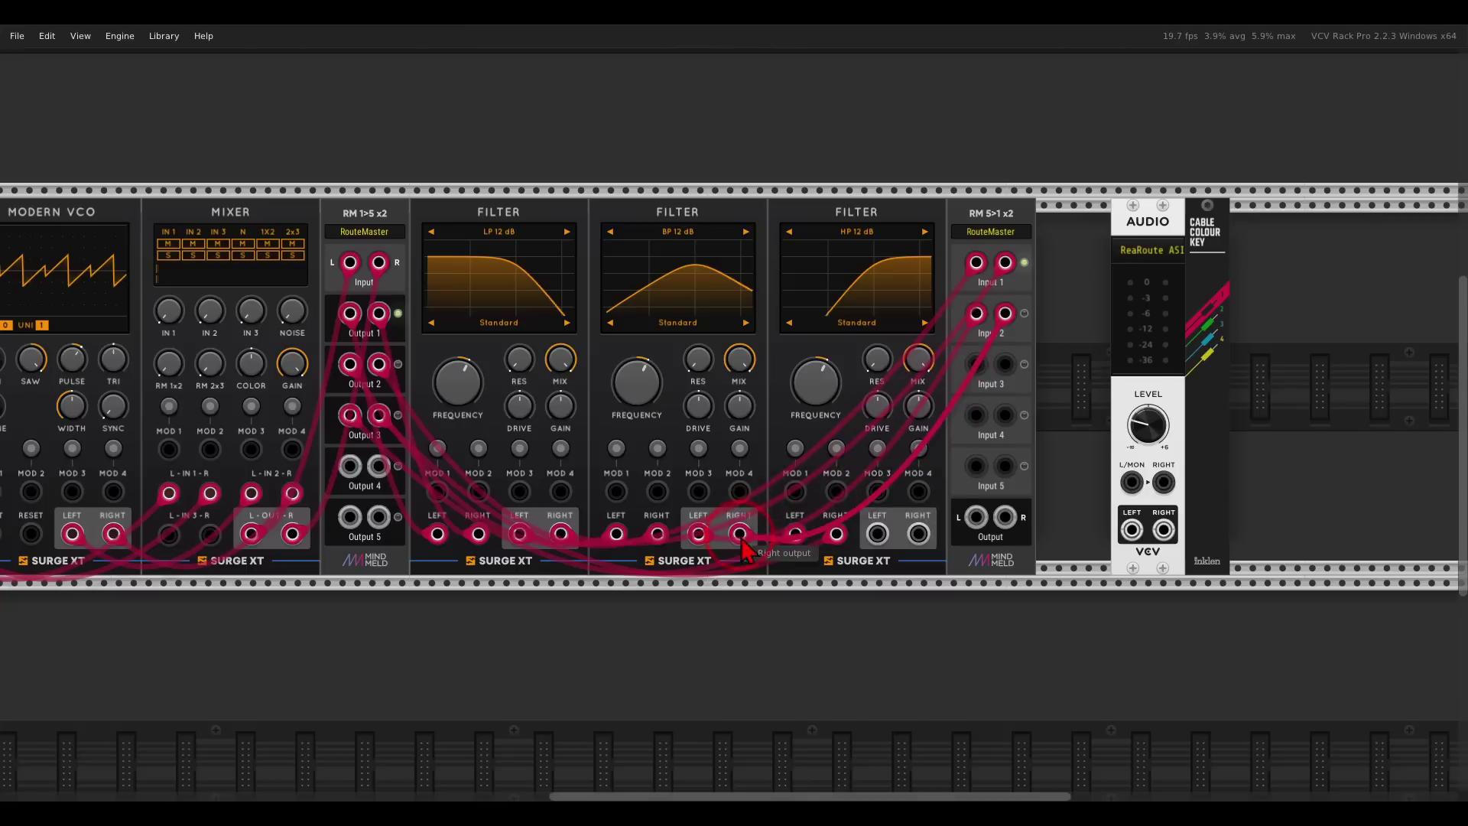
{"action": "left_click_drag", "start_coordinate": [877, 534], "coordinate": [918, 534]}
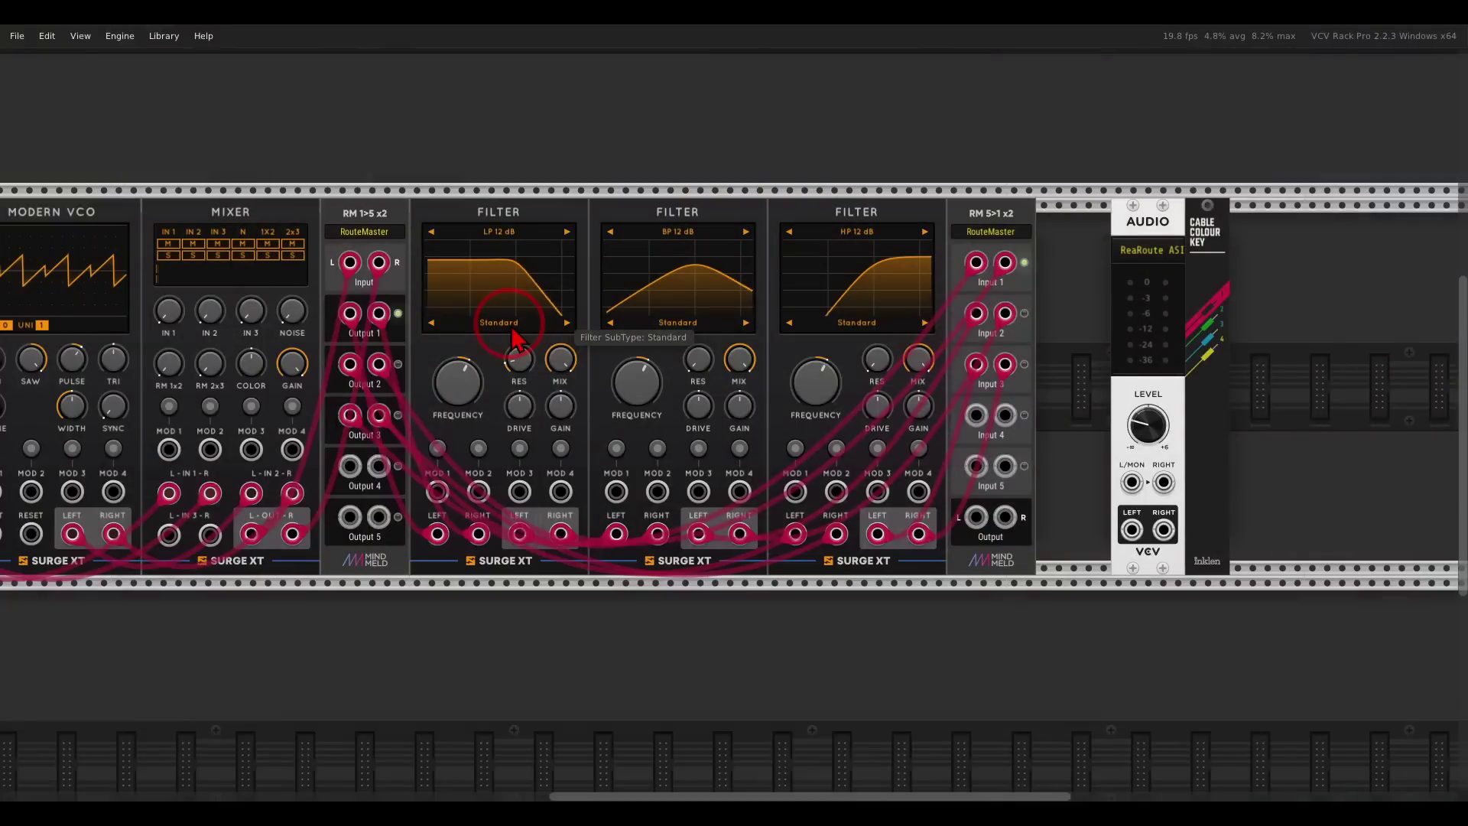
- Add a VCV ADSR after the RM 5>1 x2 and insert a VCV VCA between the two modules
{"action": "left_click_drag", "start_coordinate": [983, 222], "coordinate": [782, 229]}
{"action": "right_click", "coordinate": [882, 304]}
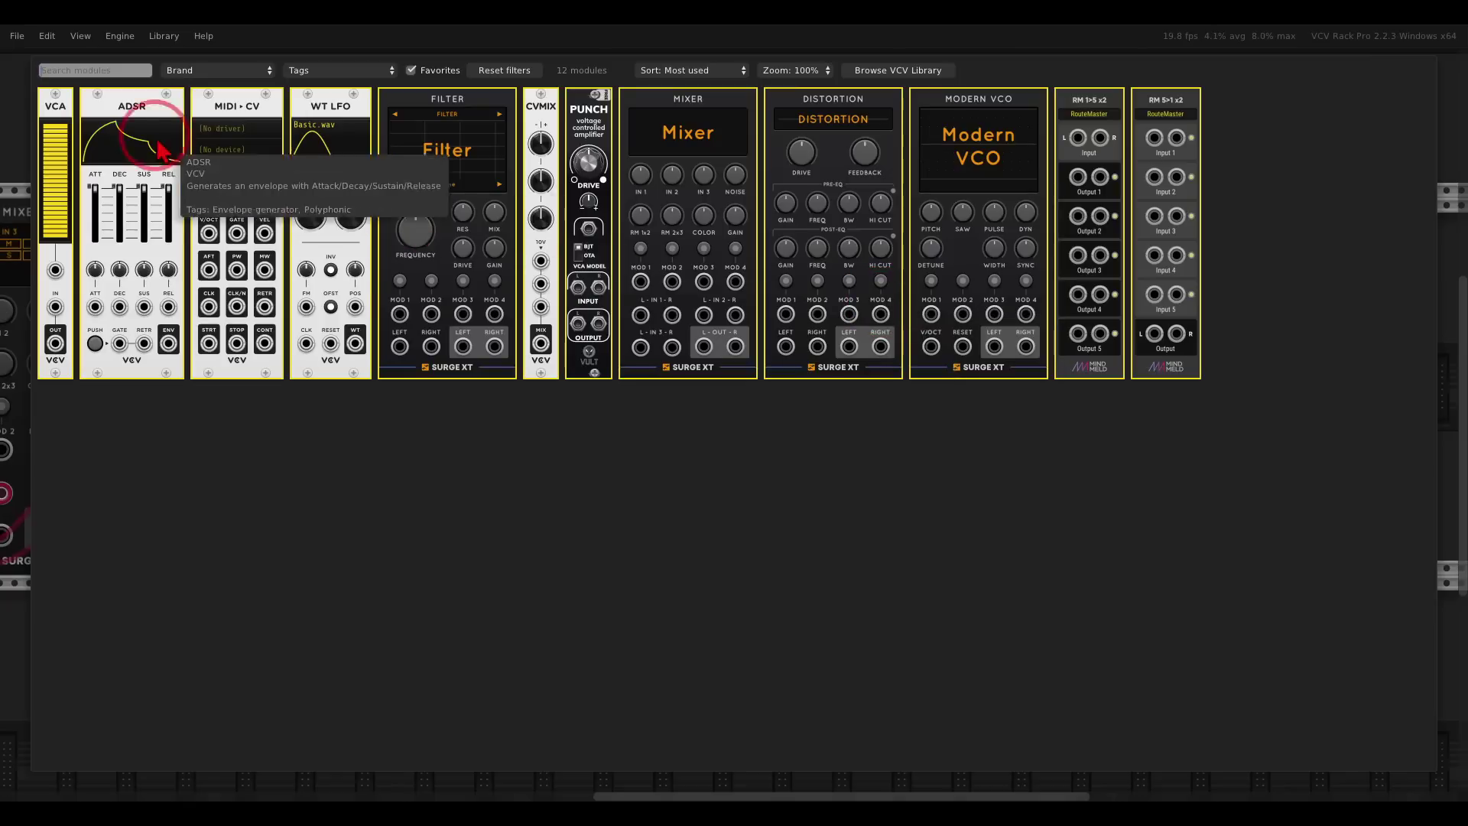
{"action": "left_click", "coordinate": [133, 115]}
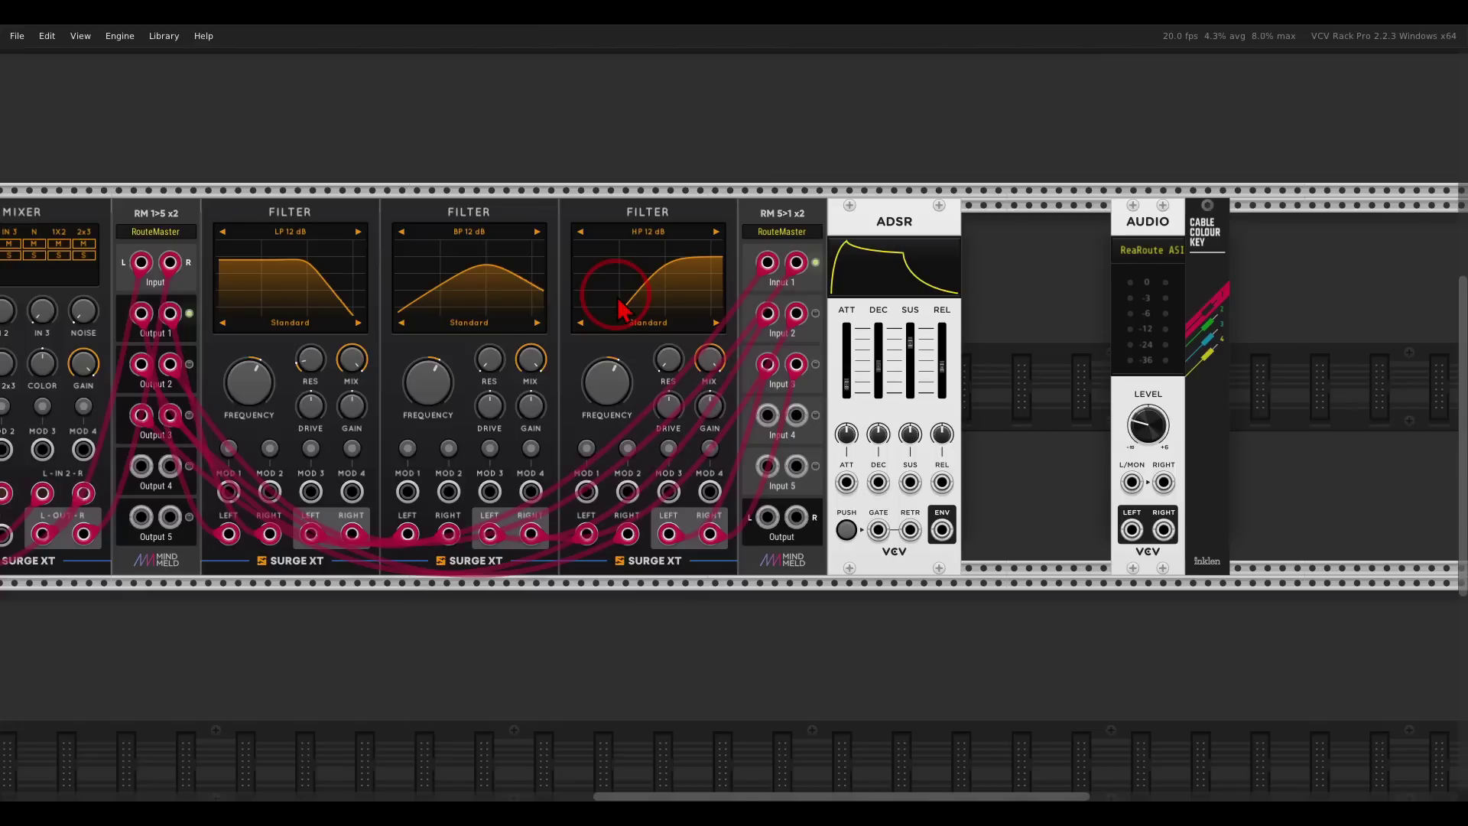
{"action": "left_click_drag", "start_coordinate": [946, 215], "coordinate": [1021, 218]}
{"action": "right_click", "coordinate": [879, 246]}
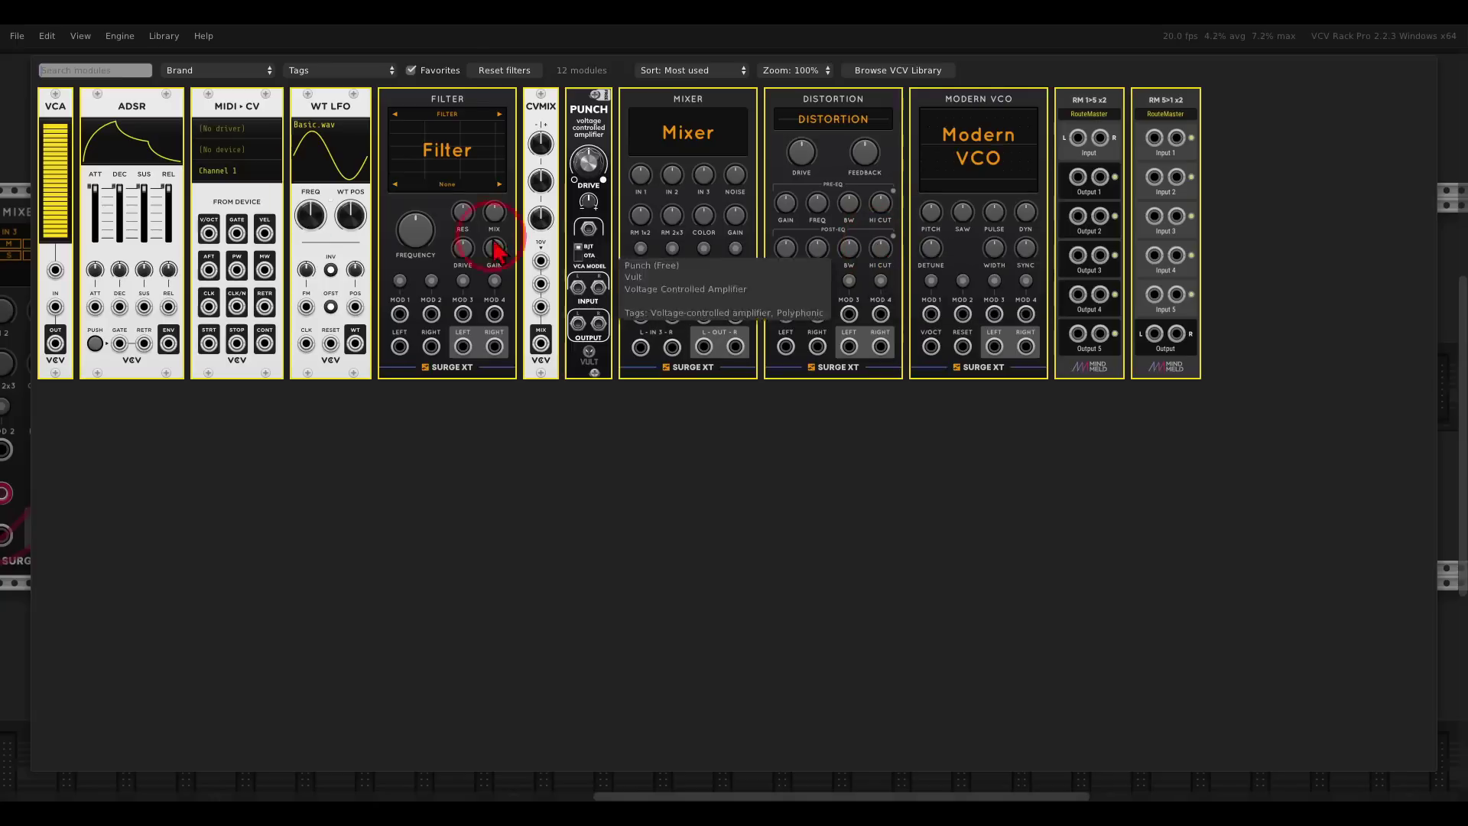
{"action": "left_click", "coordinate": [63, 118]}
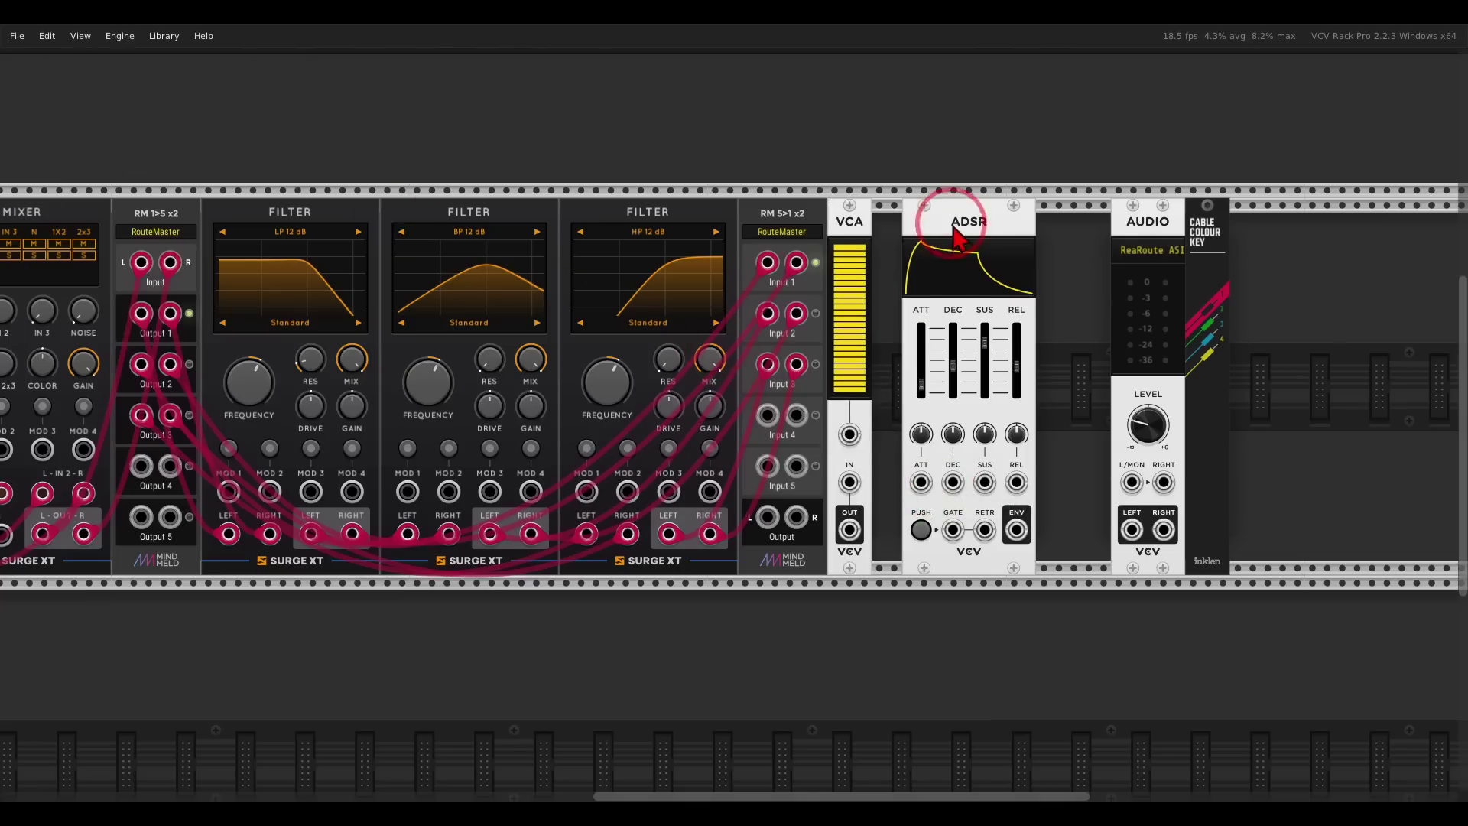
- Place the ADSR against the VCA and route its envelope through the VCA into MOD 1 of all three filters
{"action": "left_click_drag", "start_coordinate": [950, 222], "coordinate": [921, 222]}
{"action": "left_click_drag", "start_coordinate": [986, 529], "coordinate": [849, 482]}
{"action": "left_click_drag", "start_coordinate": [856, 533], "coordinate": [575, 496]}
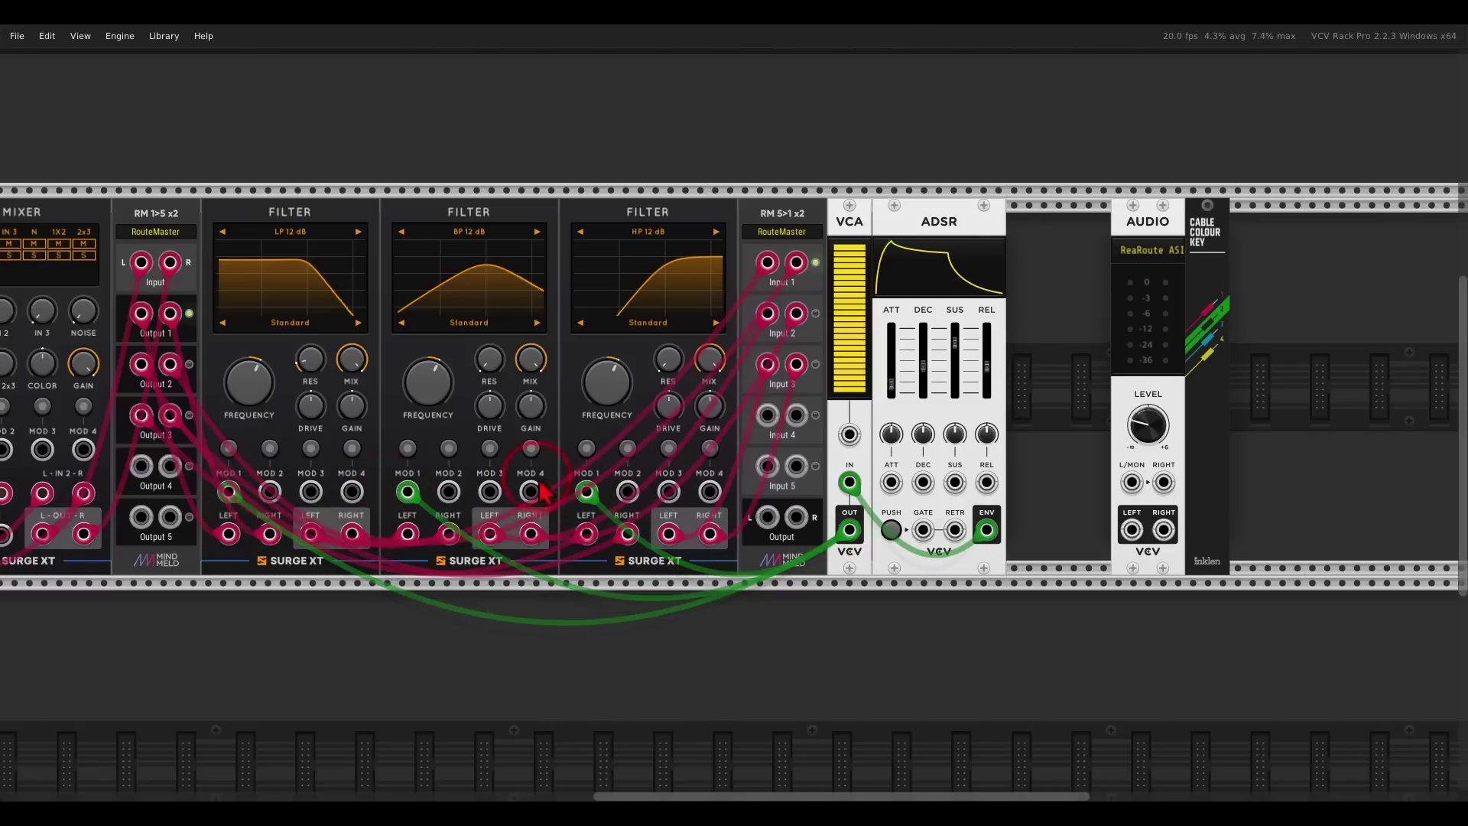
- Assign MOD 1 to modulate the frequency of each of the three filters, and turn the VCA level down to zero
{"action": "left_click", "coordinate": [229, 449]}
{"action": "left_click", "coordinate": [231, 449]}
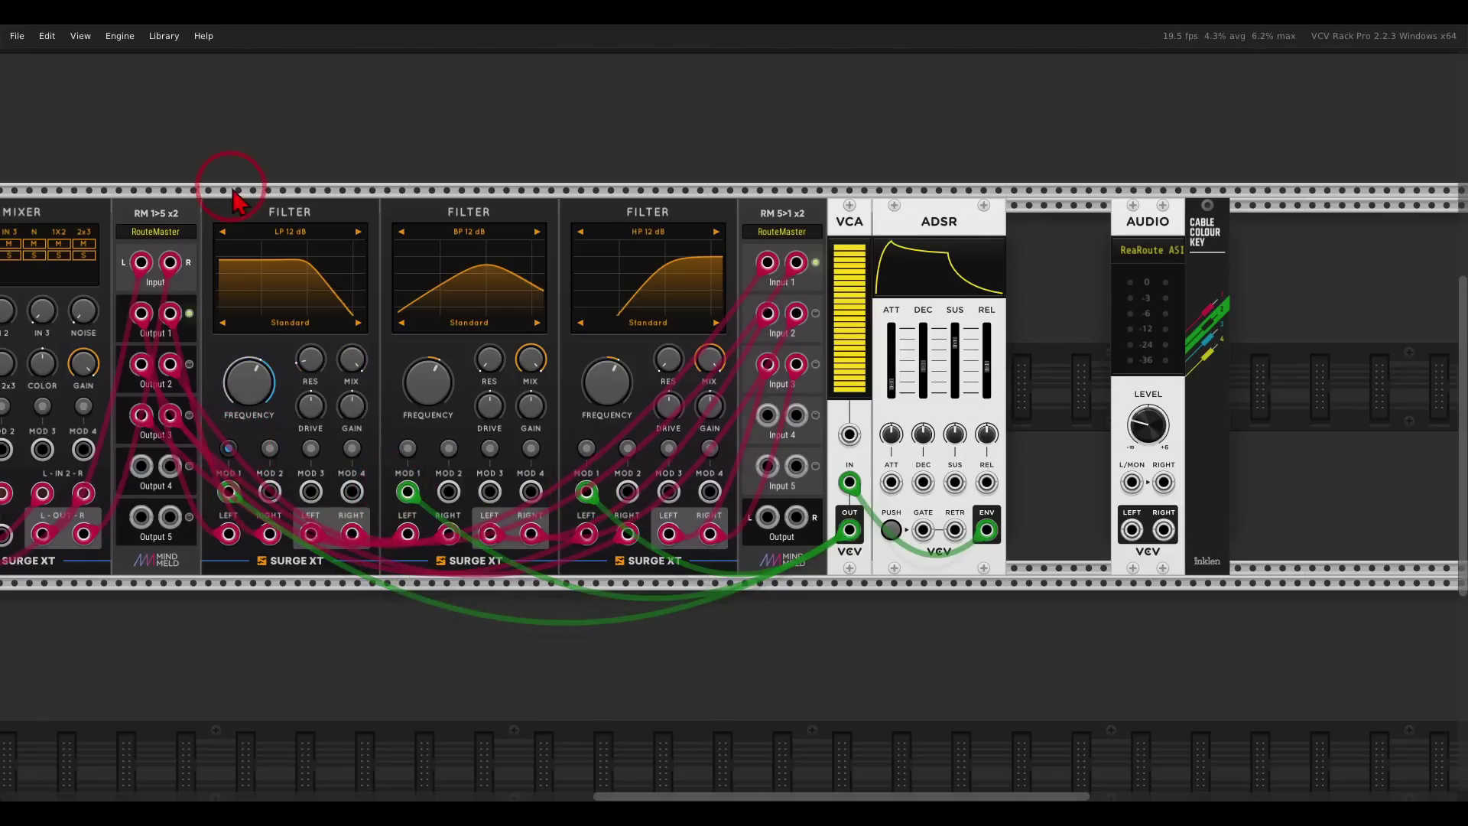
{"action": "left_click_drag", "start_coordinate": [413, 415], "coordinate": [410, 195]}
{"action": "left_click", "coordinate": [417, 447]}
{"action": "left_click_drag", "start_coordinate": [604, 420], "coordinate": [583, 172]}
{"action": "left_click", "coordinate": [587, 447]}
{"action": "left_click_drag", "start_coordinate": [883, 272], "coordinate": [841, 615]}
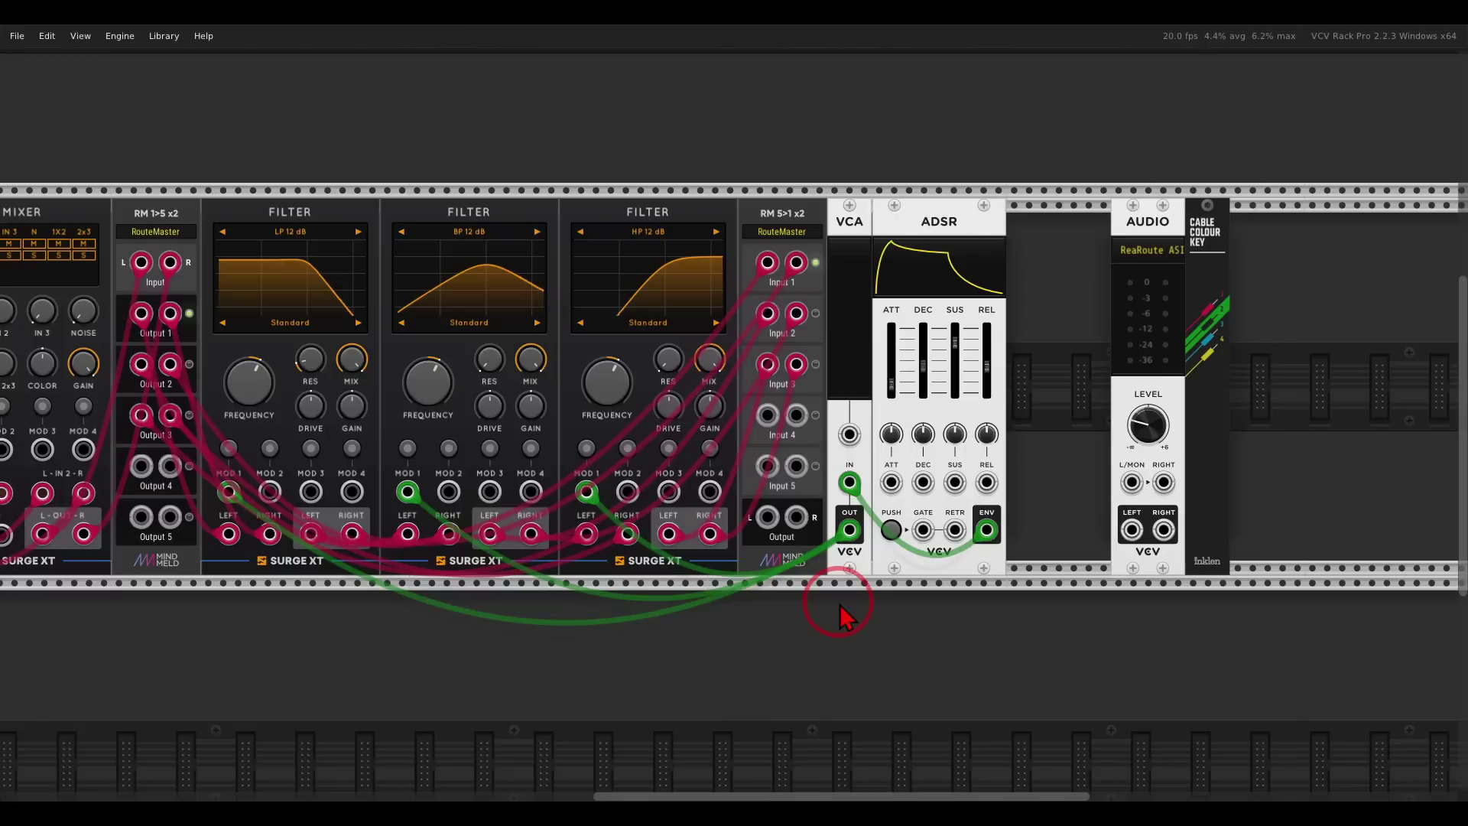
- Make room in the rack and add a Vult Punch voltage controlled amplifier directly after the ADSR
{"action": "left_click_drag", "start_coordinate": [945, 224], "coordinate": [754, 222]}
{"action": "right_click", "coordinate": [878, 268]}
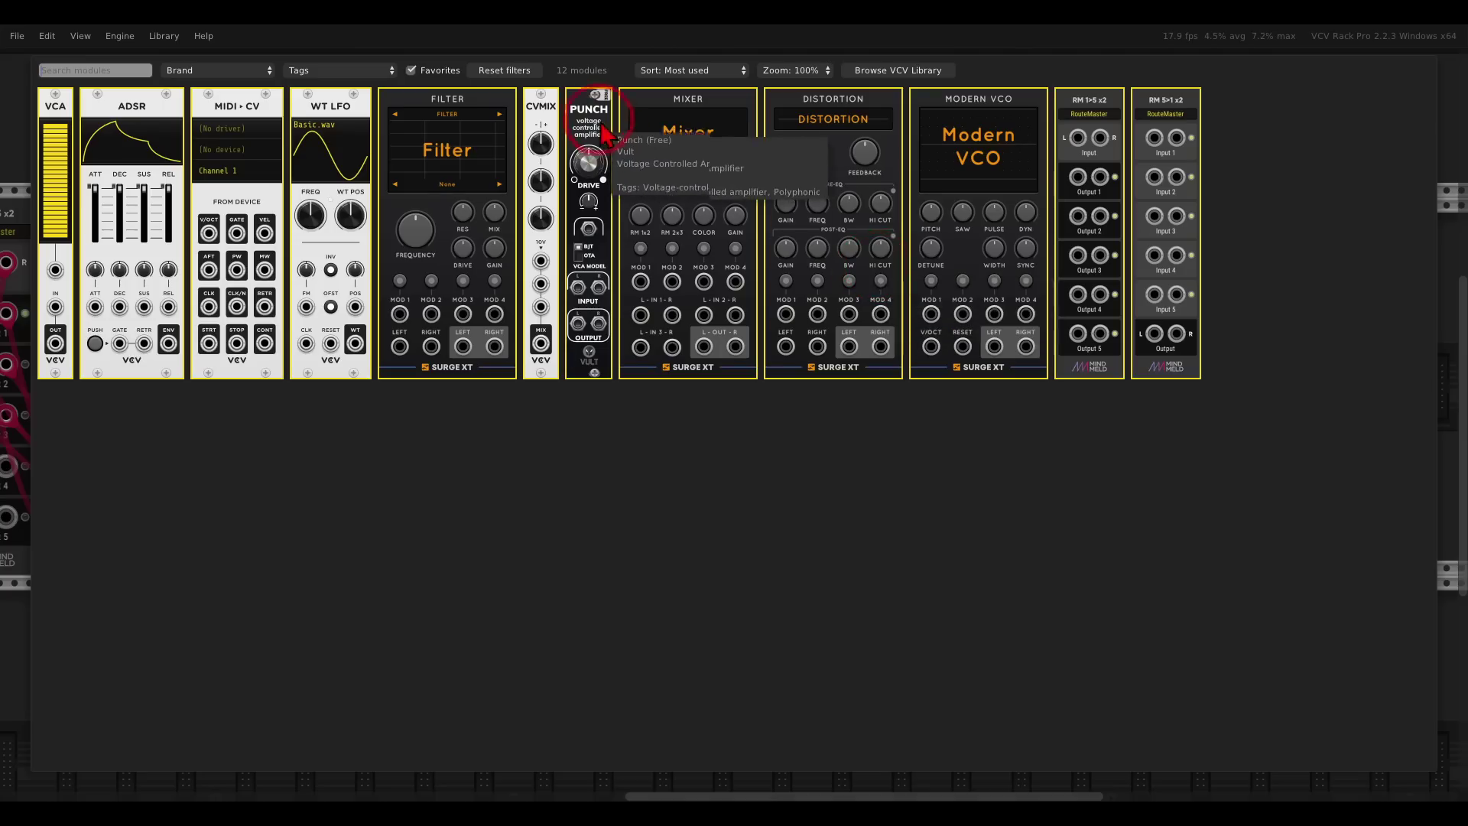
{"action": "key", "text": "Escape"}
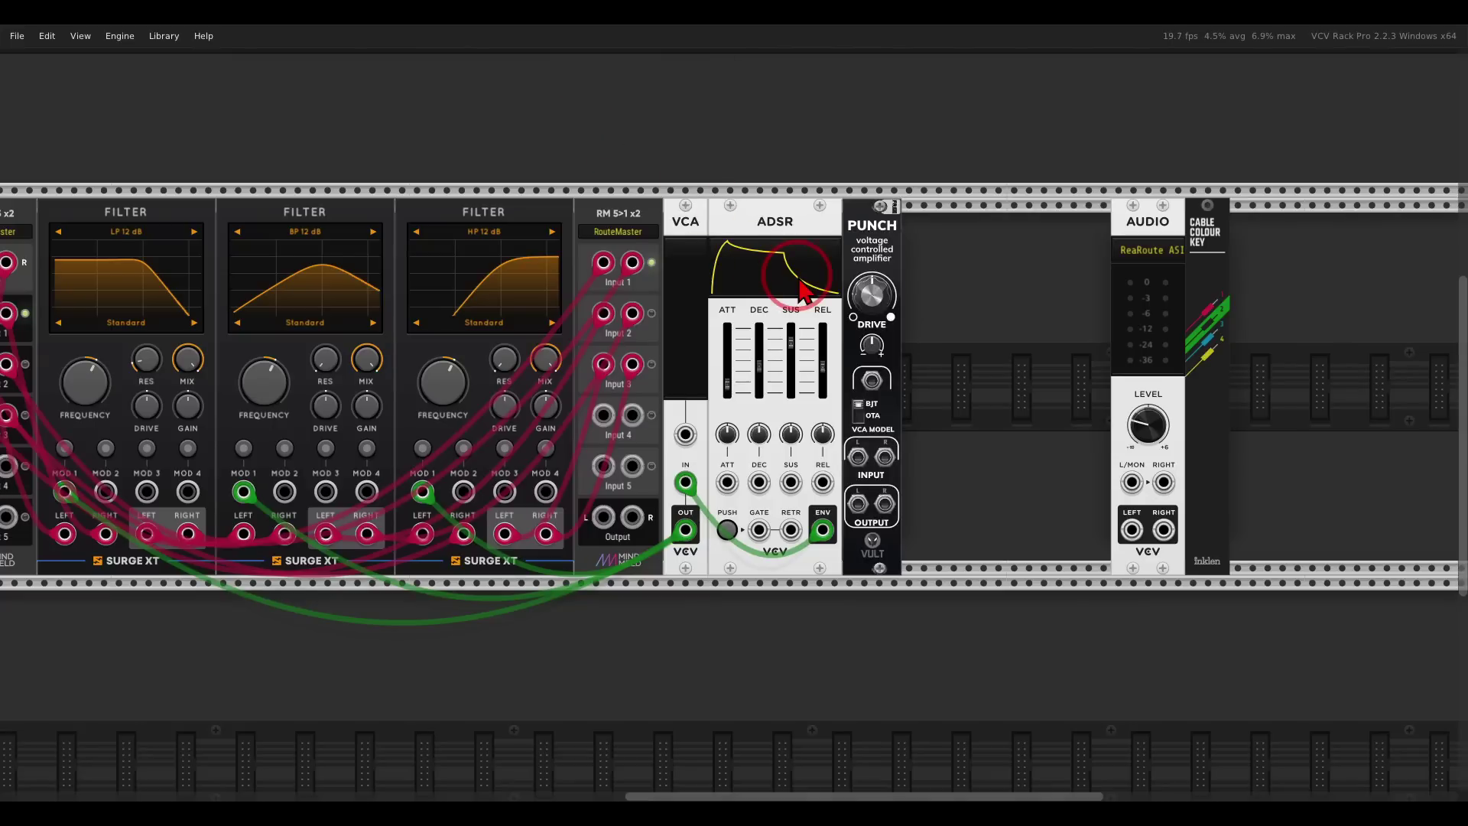
- Patch the RM 5>1 x2 stereo output into Punch's inputs and Punch's outputs into the Audio module's left and right inputs
{"action": "left_click_drag", "start_coordinate": [603, 517], "coordinate": [640, 520]}
{"action": "left_click_drag", "start_coordinate": [858, 504], "coordinate": [1131, 481]}
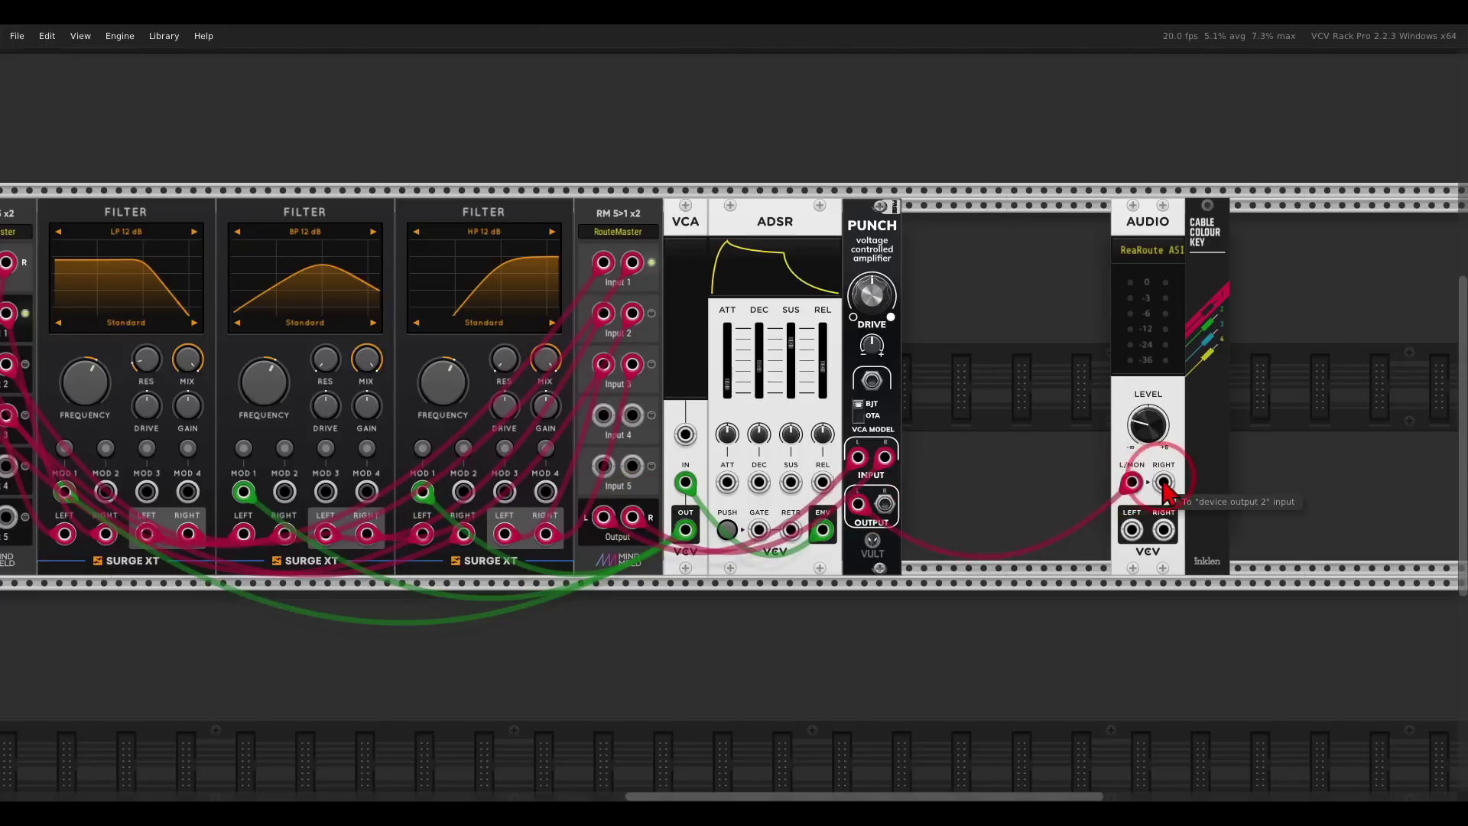
- Turn up the Input 1 and Input 2 levels on the Surge XT Mixer
{"action": "scroll", "coordinate": [1109, 372], "scroll_direction": "left", "scroll_amount": 10}
{"action": "scroll", "coordinate": [1109, 373], "scroll_direction": "left", "scroll_amount": 1}
{"action": "left_click_drag", "start_coordinate": [470, 176], "coordinate": [468, 200]}
{"action": "mouse_move", "coordinate": [767, 372]}
{"action": "left_mouse_down"}
{"action": "mouse_move", "coordinate": [763, 337]}
{"action": "mouse_move", "coordinate": [765, 367]}
{"action": "mouse_move", "coordinate": [764, 352]}
{"action": "left_mouse_up"}
{"action": "left_click", "coordinate": [520, 295]}
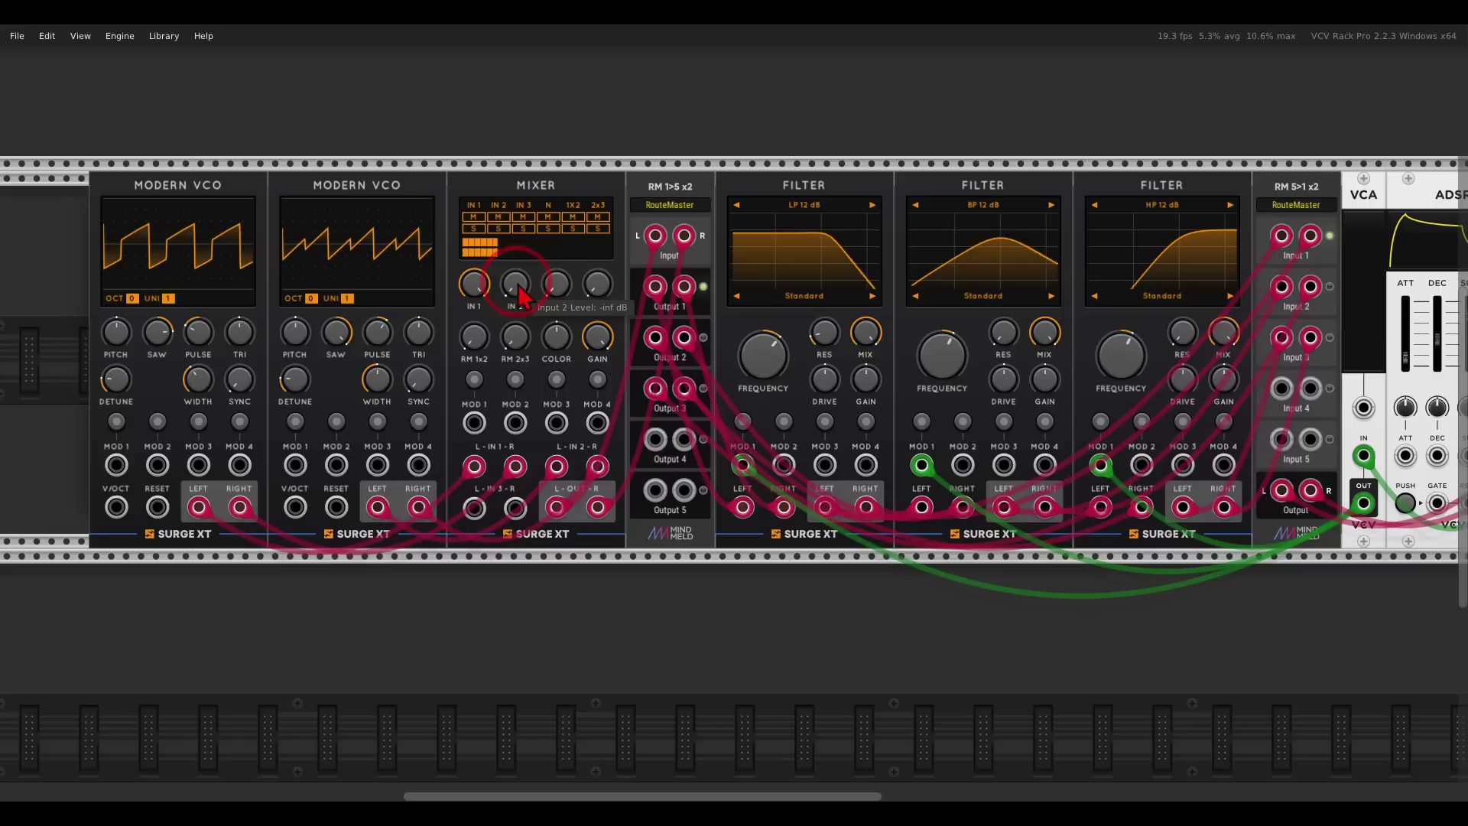
{"action": "left_click_drag", "start_coordinate": [510, 159], "coordinate": [519, 287]}
{"action": "left_click_drag", "start_coordinate": [509, 202], "coordinate": [508, 203]}
{"action": "left_click_drag", "start_coordinate": [732, 382], "coordinate": [757, 336]}
{"action": "left_click_drag", "start_coordinate": [772, 394], "coordinate": [757, 361]}
- Set the second Modern VCO to 3 unison voices and the first Modern VCO's octave shift to -1
{"action": "left_click", "coordinate": [304, 335]}
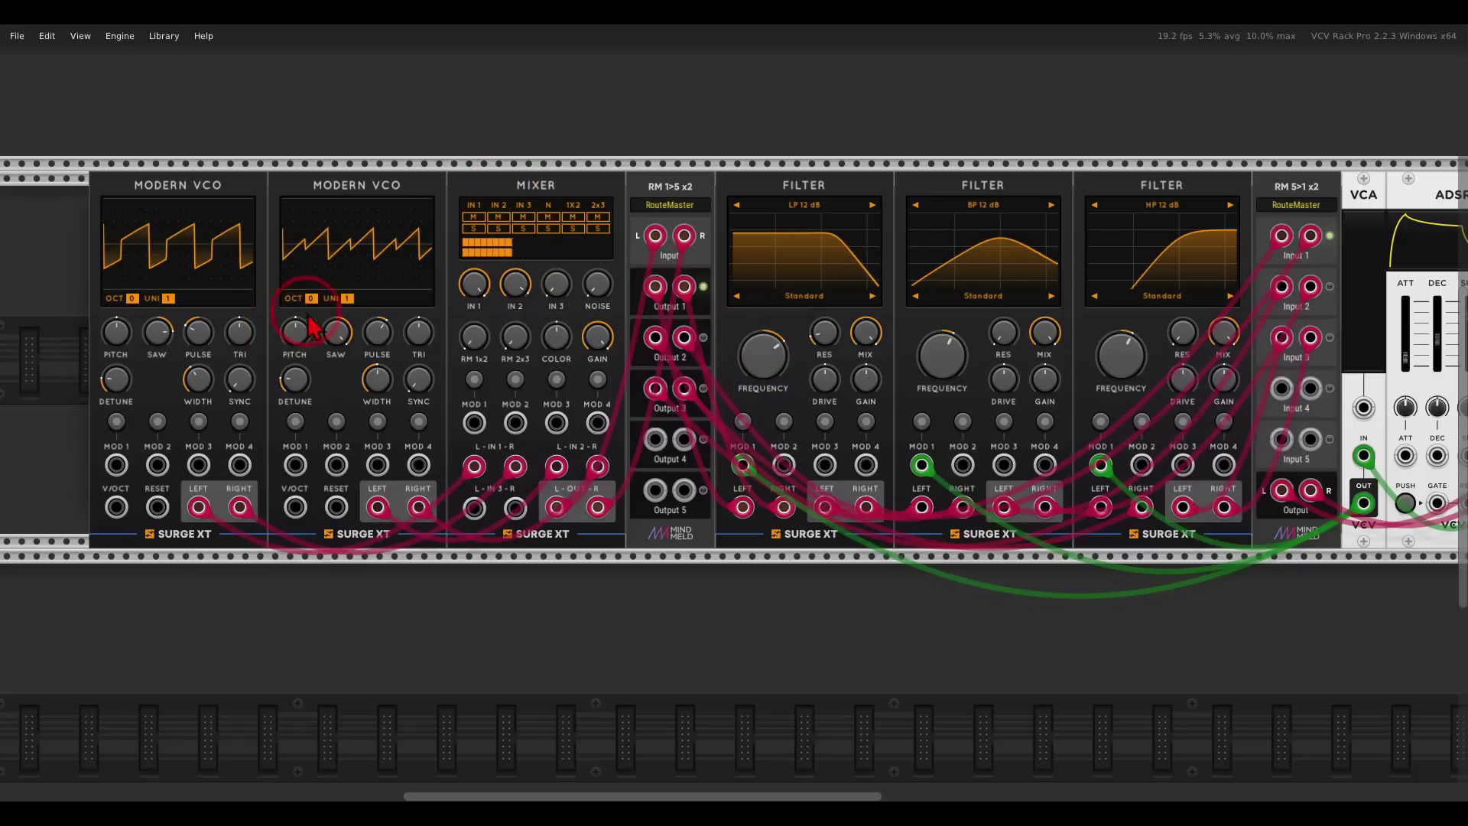
{"action": "left_click", "coordinate": [348, 298]}
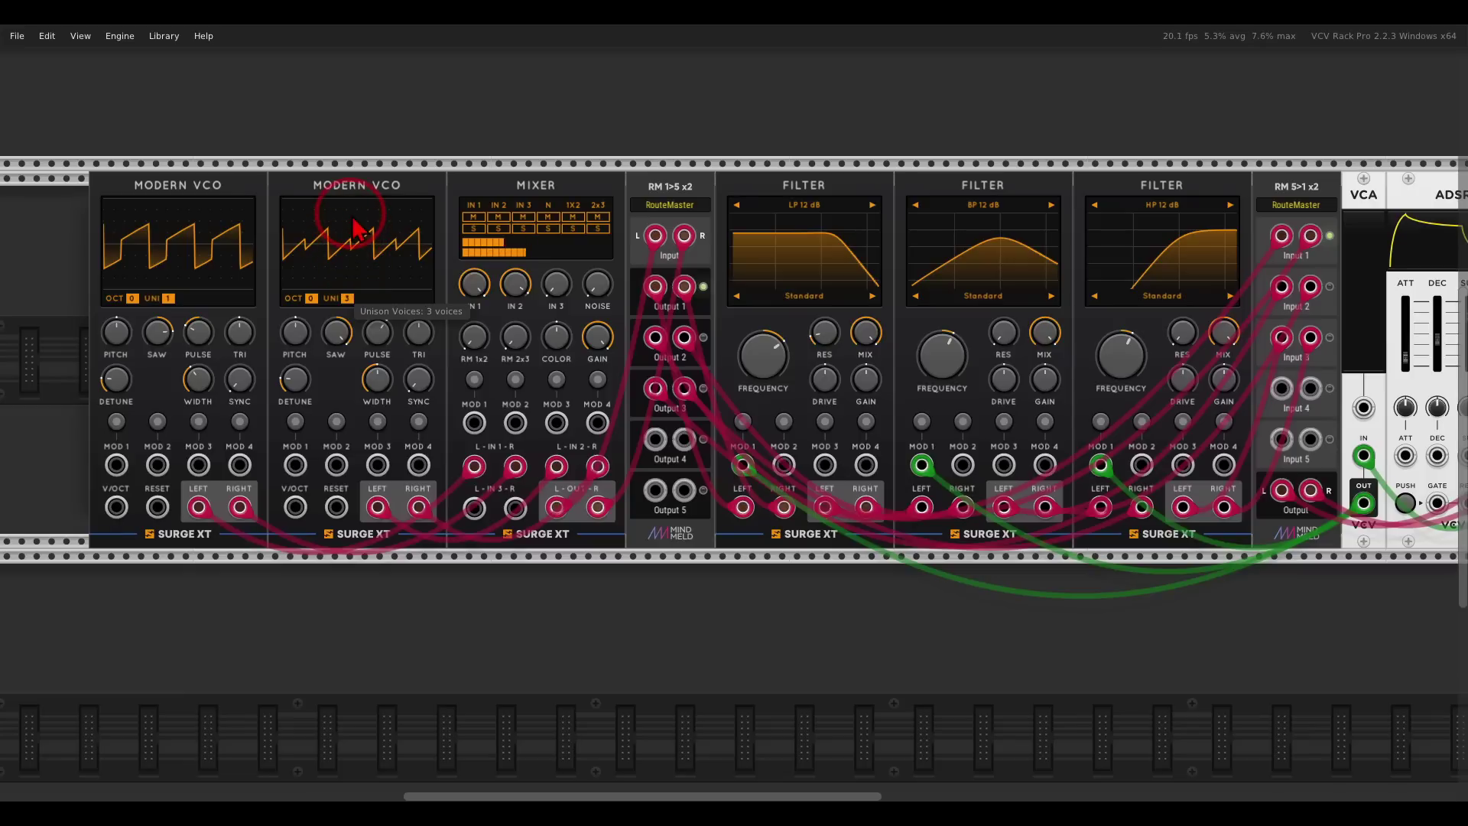
{"action": "left_click", "coordinate": [132, 300]}
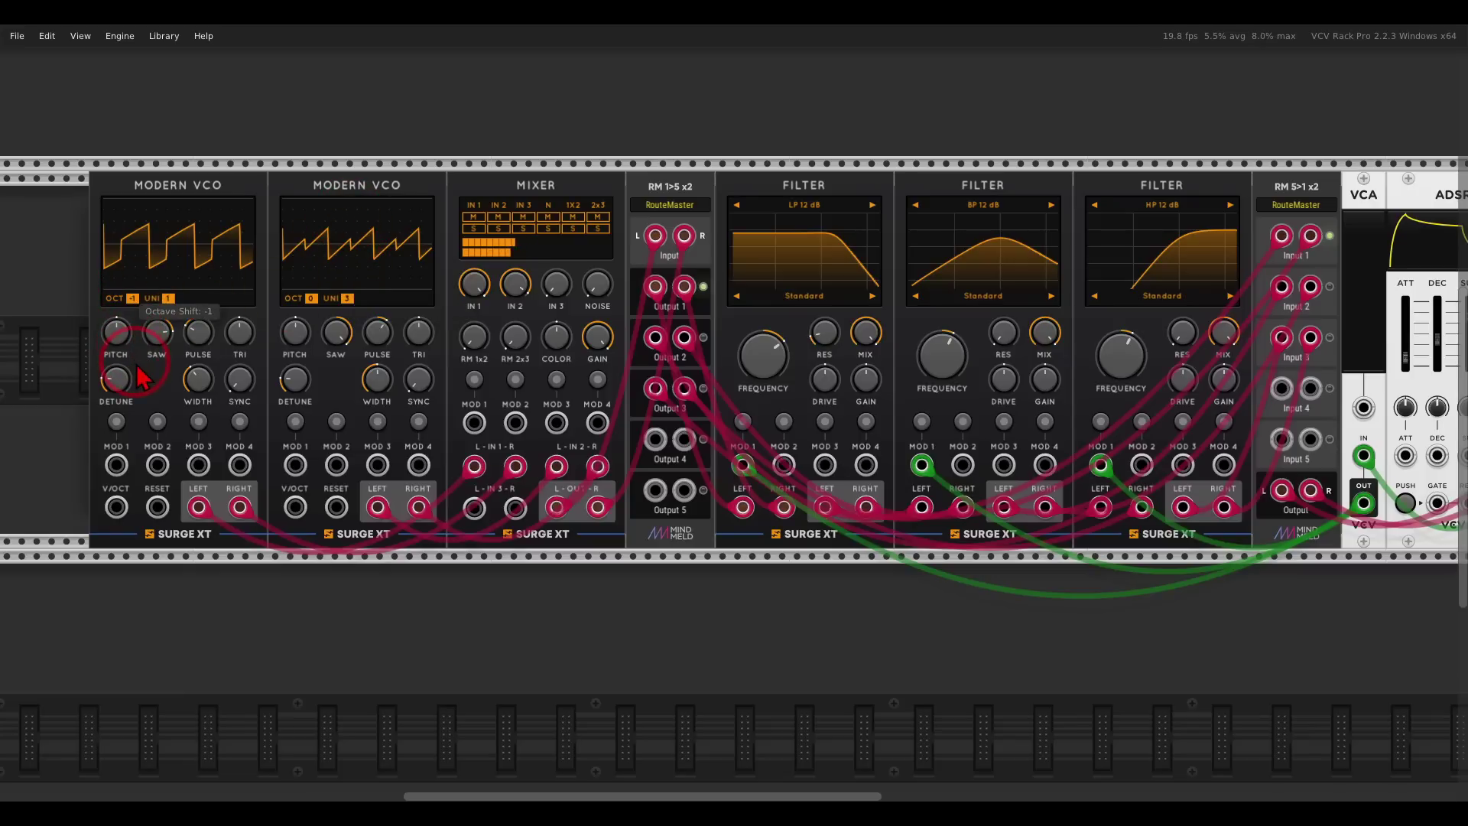
- Lower the low-pass filter's frequency to about 206 Hz
{"action": "left_click", "coordinate": [762, 350]}
{"action": "left_click", "coordinate": [833, 337]}
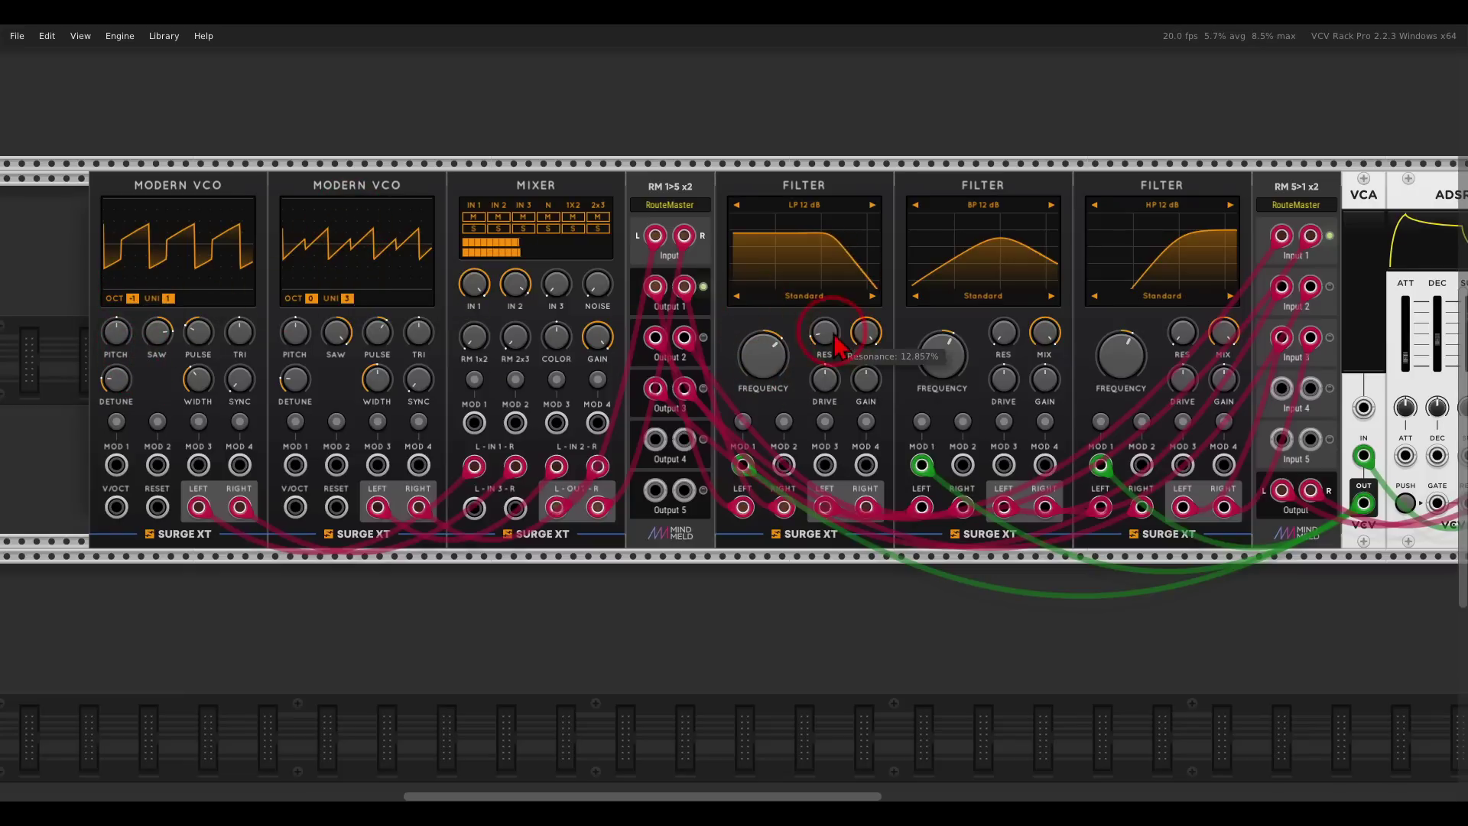
{"action": "left_click_drag", "start_coordinate": [763, 340], "coordinate": [804, 444]}
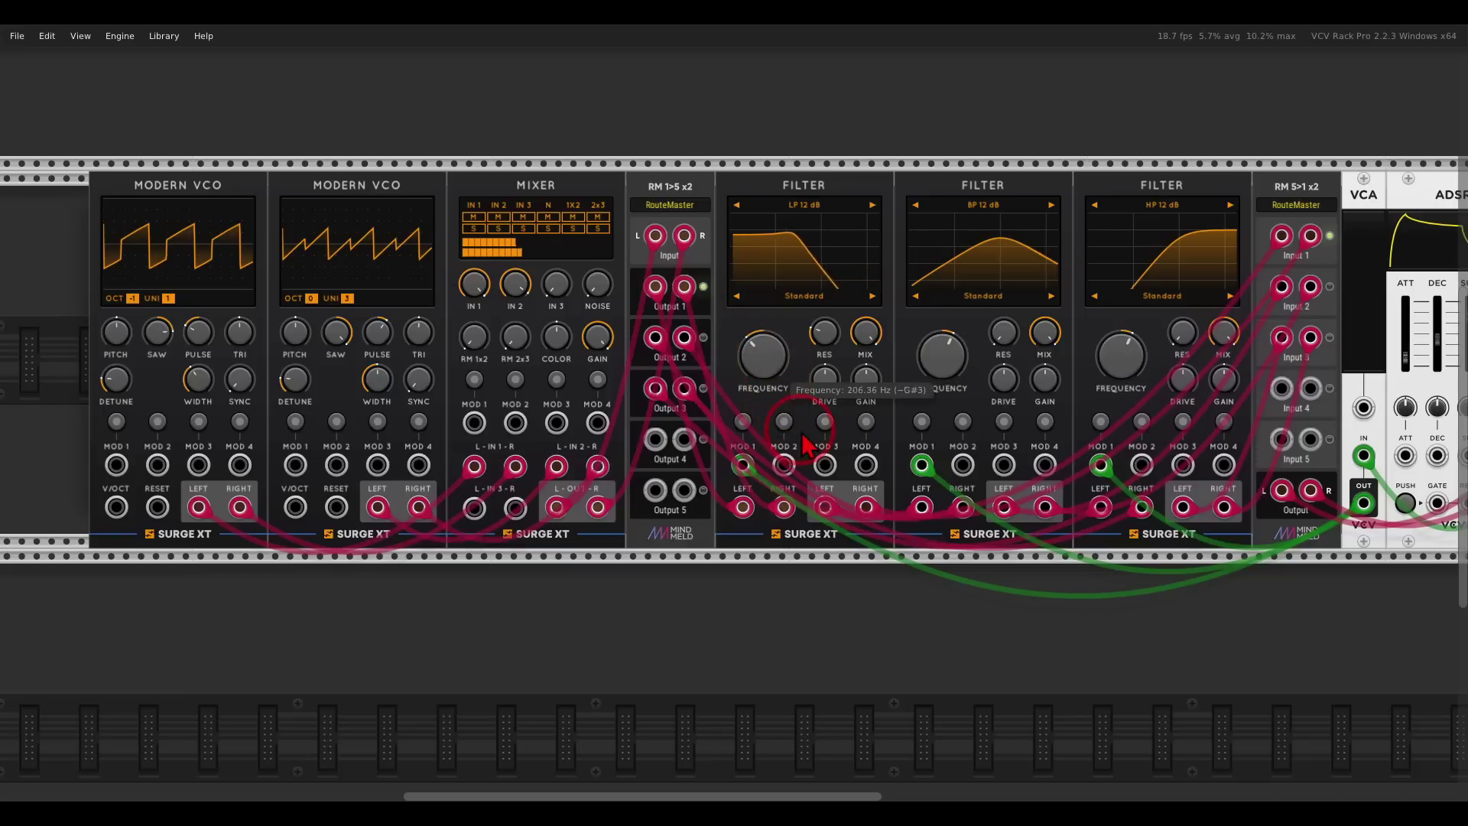
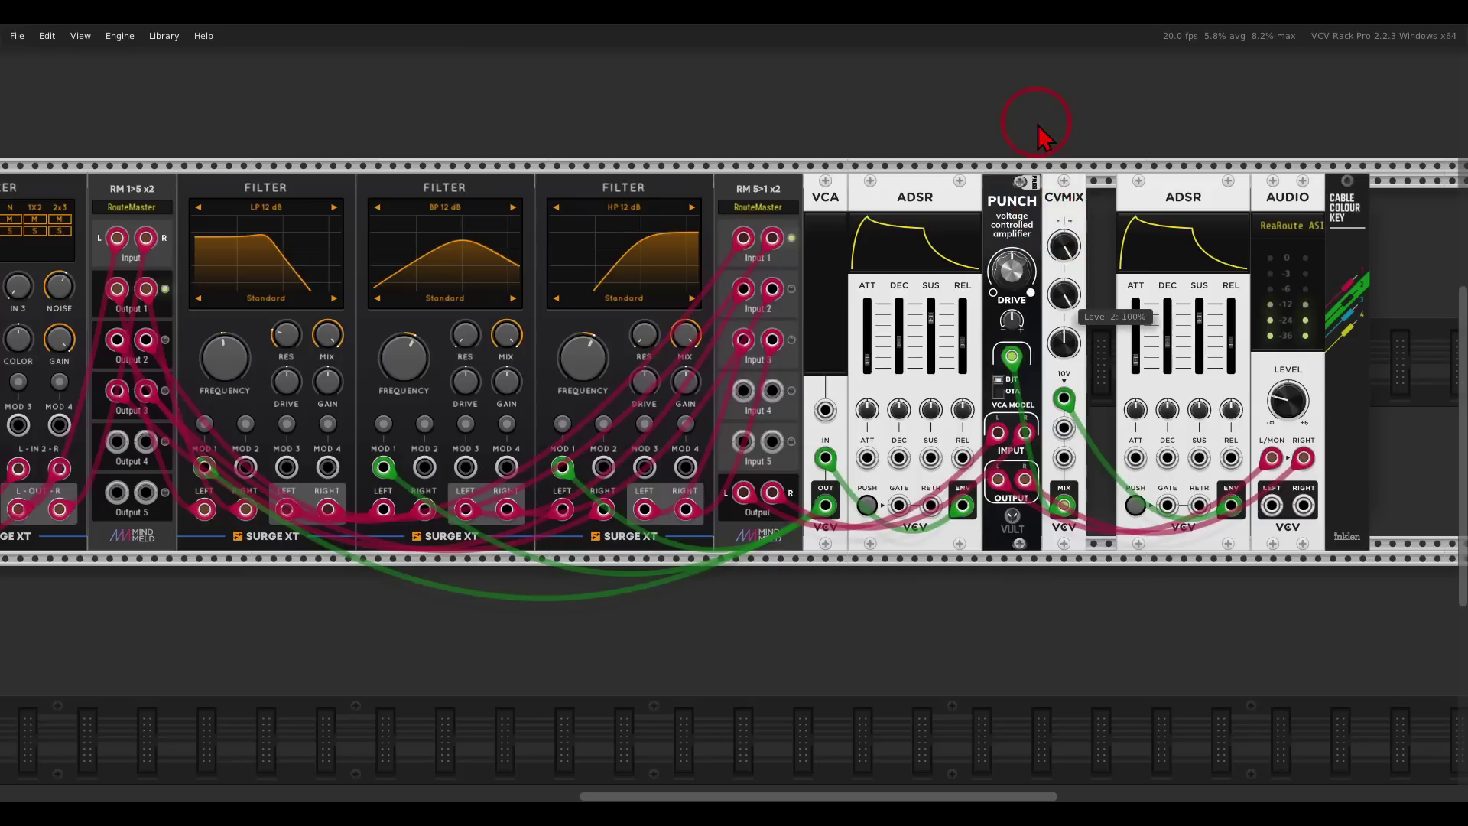
- Turn the CVMIX Level 2 knob down to its centre position
{"action": "left_click_drag", "start_coordinate": [1063, 252], "coordinate": [1043, 122]}
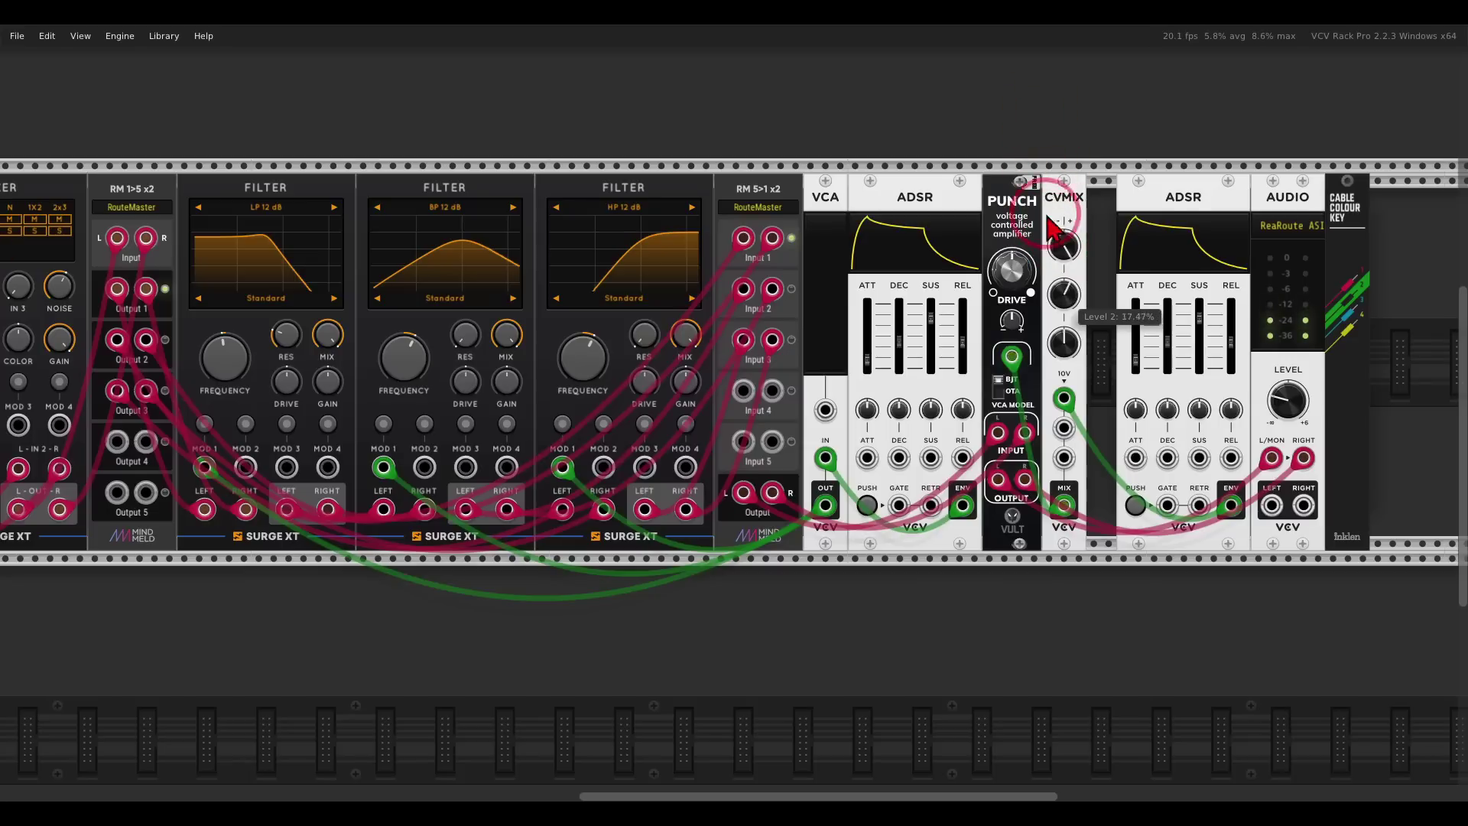
{"action": "left_click_drag", "start_coordinate": [1051, 230], "coordinate": [1041, 132]}
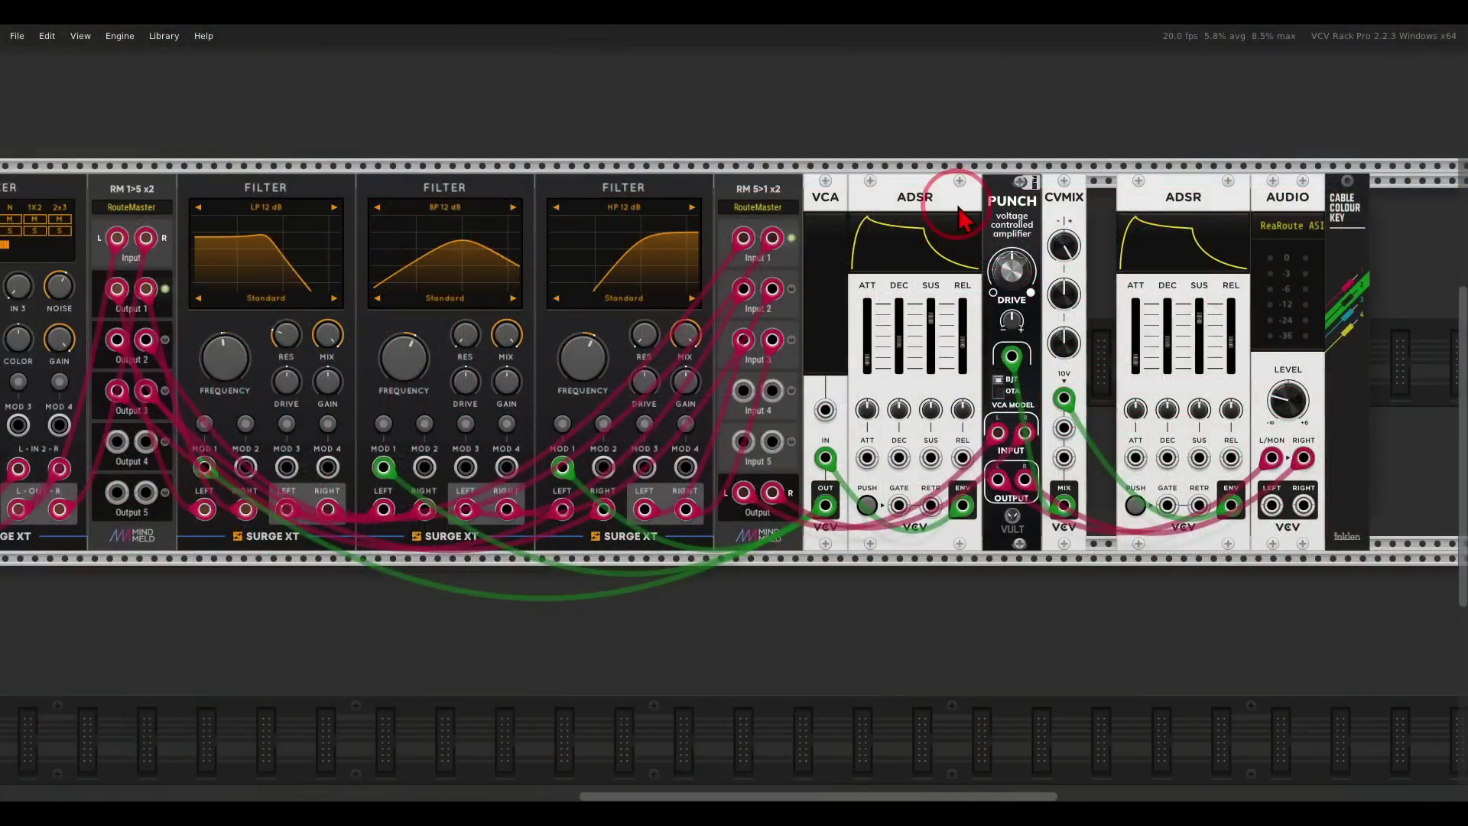
- Make room beside the first ADSR and VCA and add a Surge XT Distortion module directly before Punch
{"action": "left_click_drag", "start_coordinate": [845, 201], "coordinate": [791, 228]}
{"action": "right_click", "coordinate": [887, 243]}
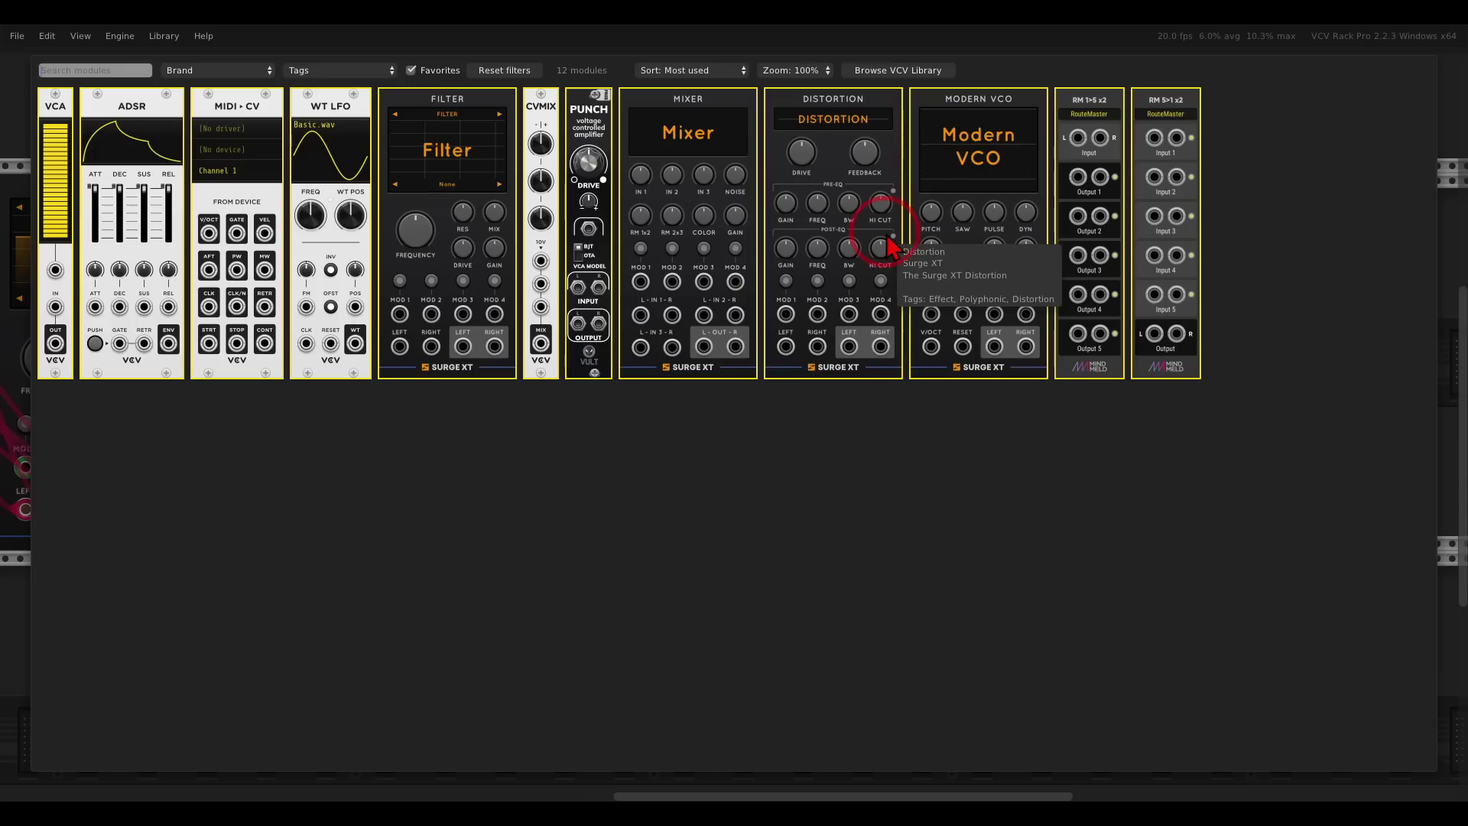
{"action": "left_click", "coordinate": [890, 246]}
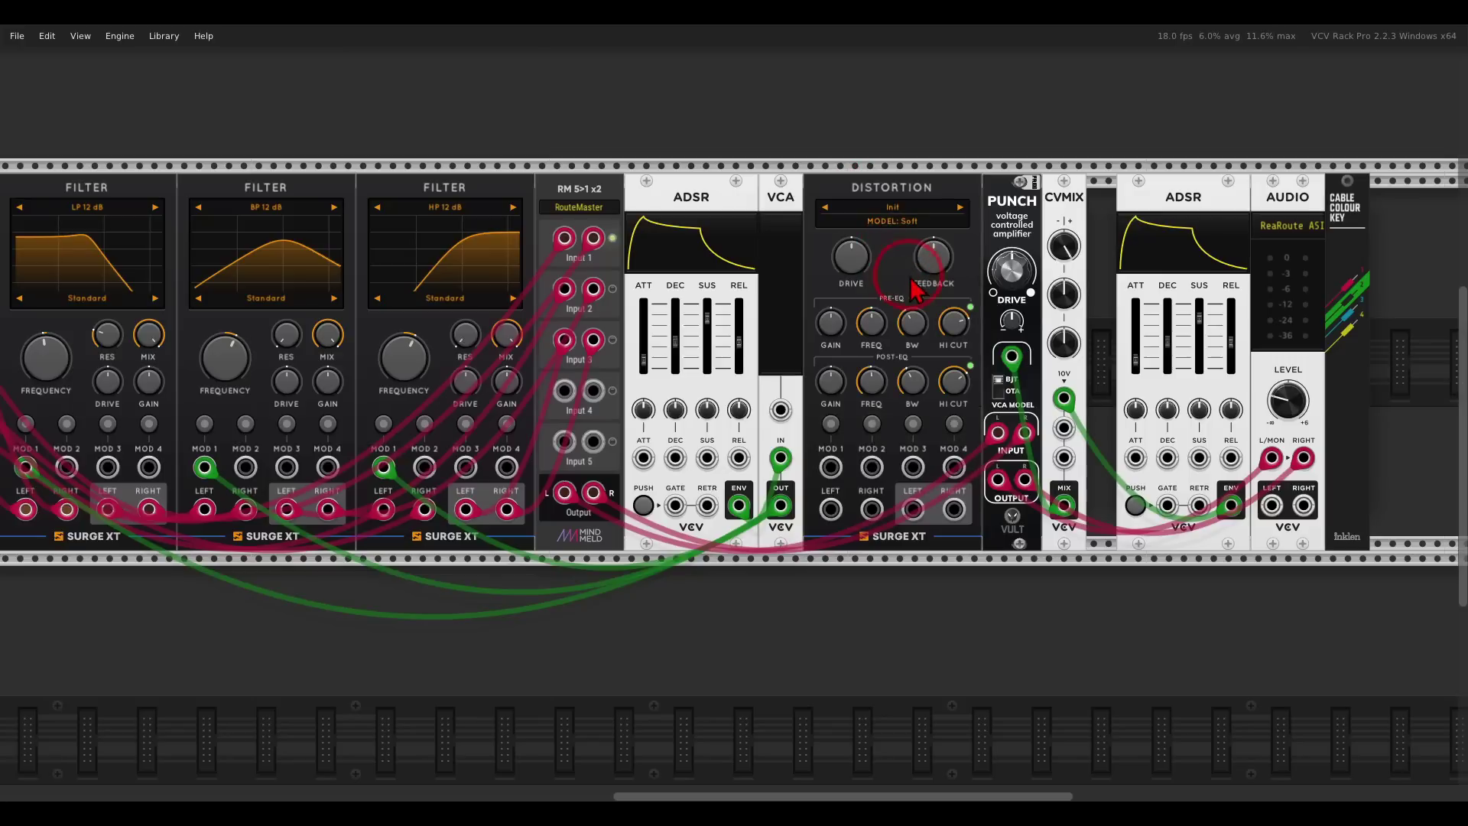
- Patch the Distortion in stereo between the RM 5>1 x2 output and Punch's inputs, and set its model to OJD
{"action": "mouse_move", "coordinate": [1024, 431]}
{"action": "left_mouse_down"}
{"action": "mouse_move", "coordinate": [830, 508]}
{"action": "mouse_move", "coordinate": [960, 490]}
{"action": "mouse_move", "coordinate": [1001, 442]}
{"action": "left_mouse_up"}
{"action": "left_click_drag", "start_coordinate": [953, 509], "coordinate": [1025, 433]}
{"action": "left_click", "coordinate": [891, 224]}
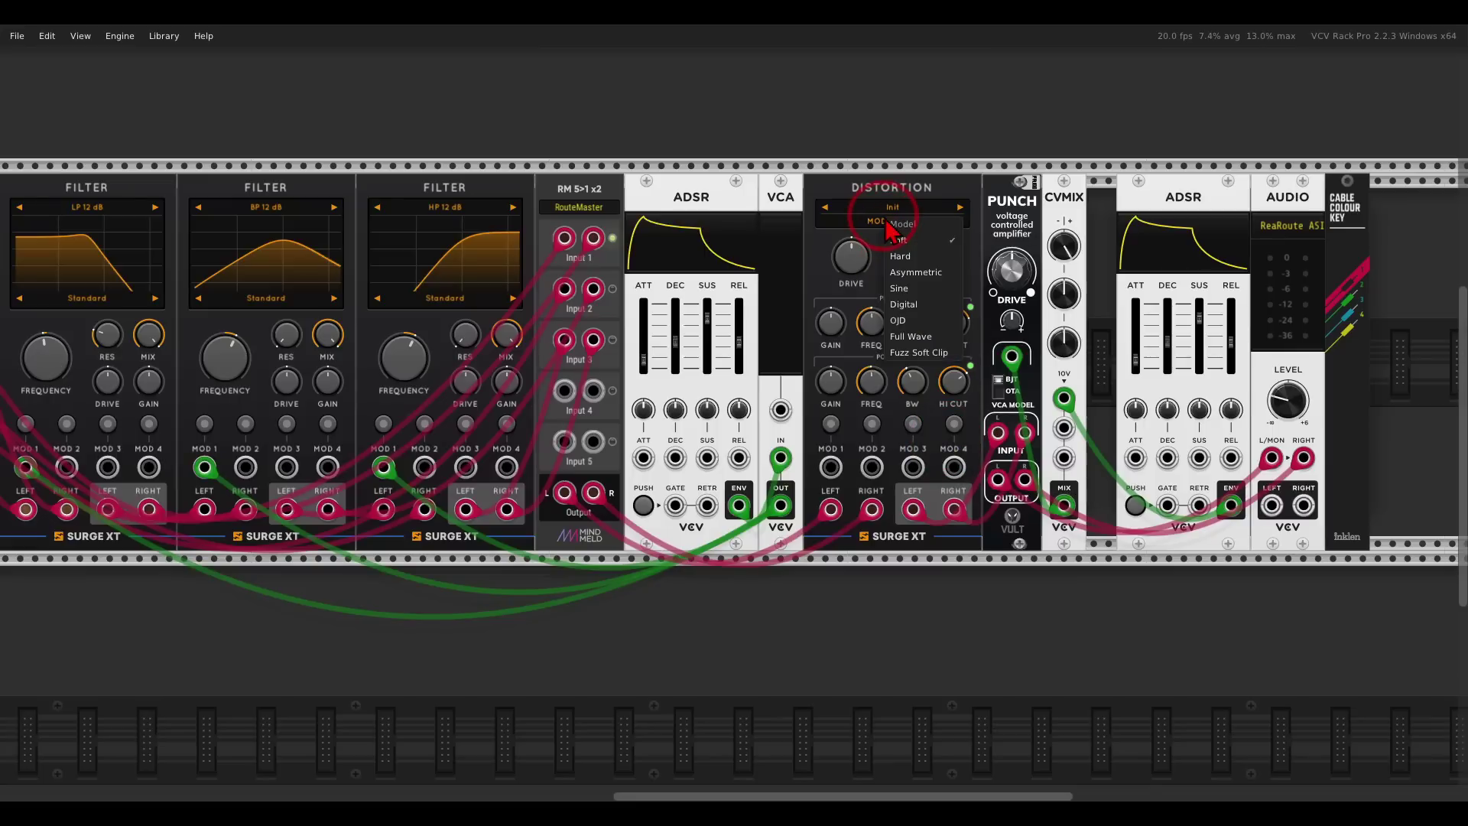
{"action": "left_click", "coordinate": [910, 321]}
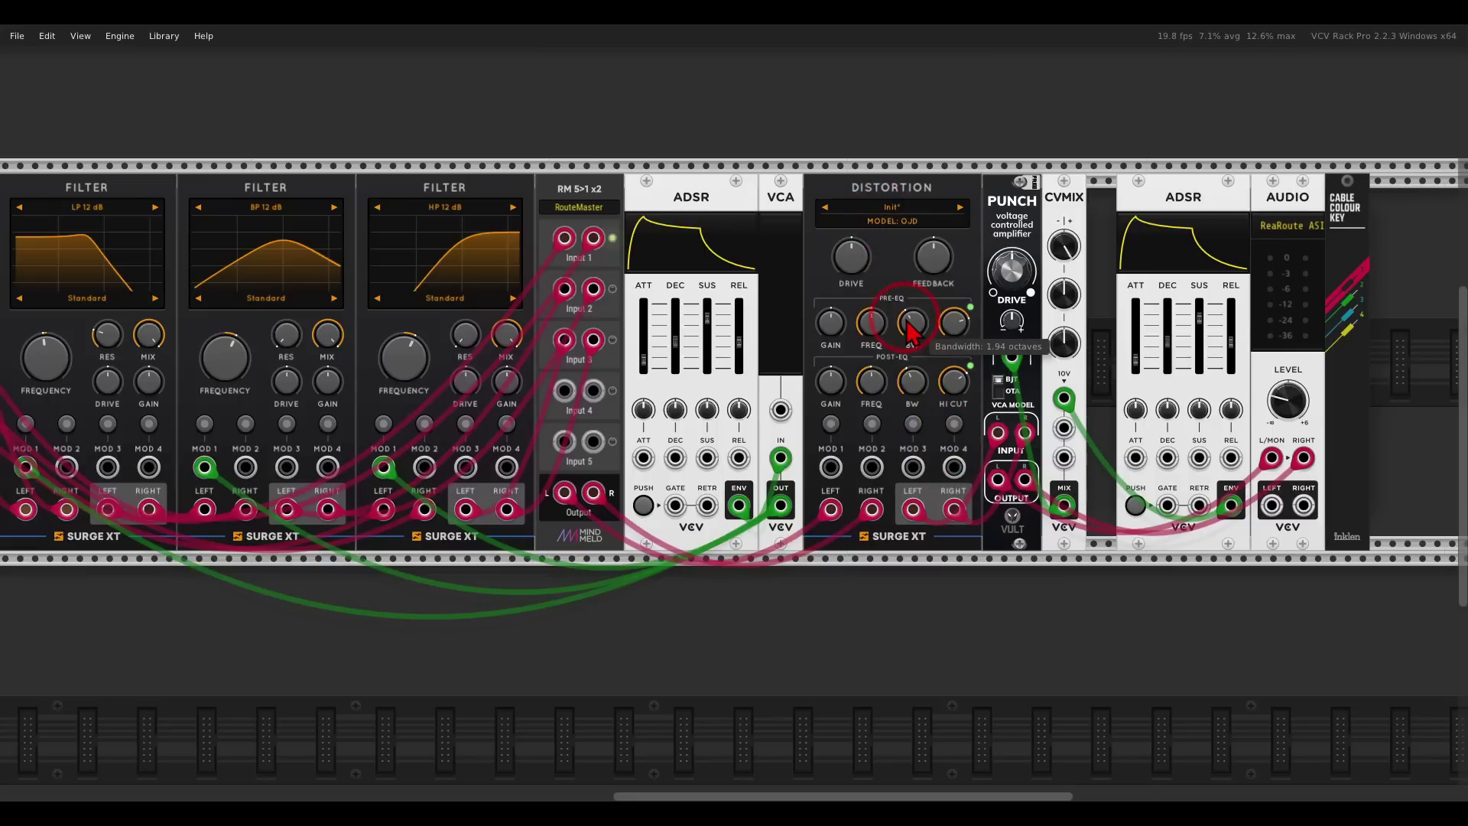
- Add a VCV MIDI to CV module before the first Modern VCO and choose Arturia KeyStep 32 as its device
{"action": "scroll", "coordinate": [894, 332], "scroll_direction": "down", "scroll_amount": 3}
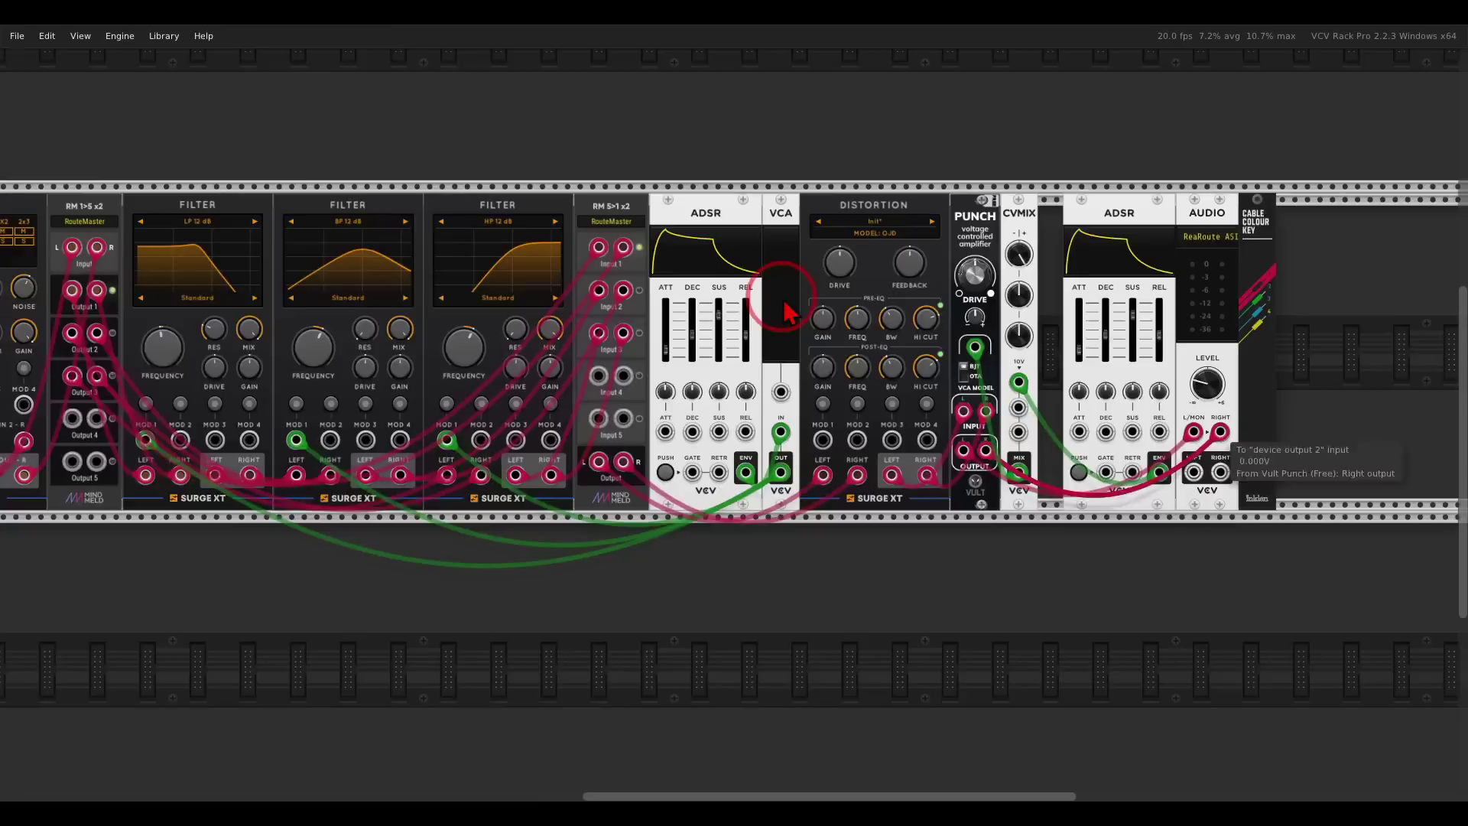
{"action": "scroll", "coordinate": [612, 305], "scroll_direction": "left", "scroll_amount": 5}
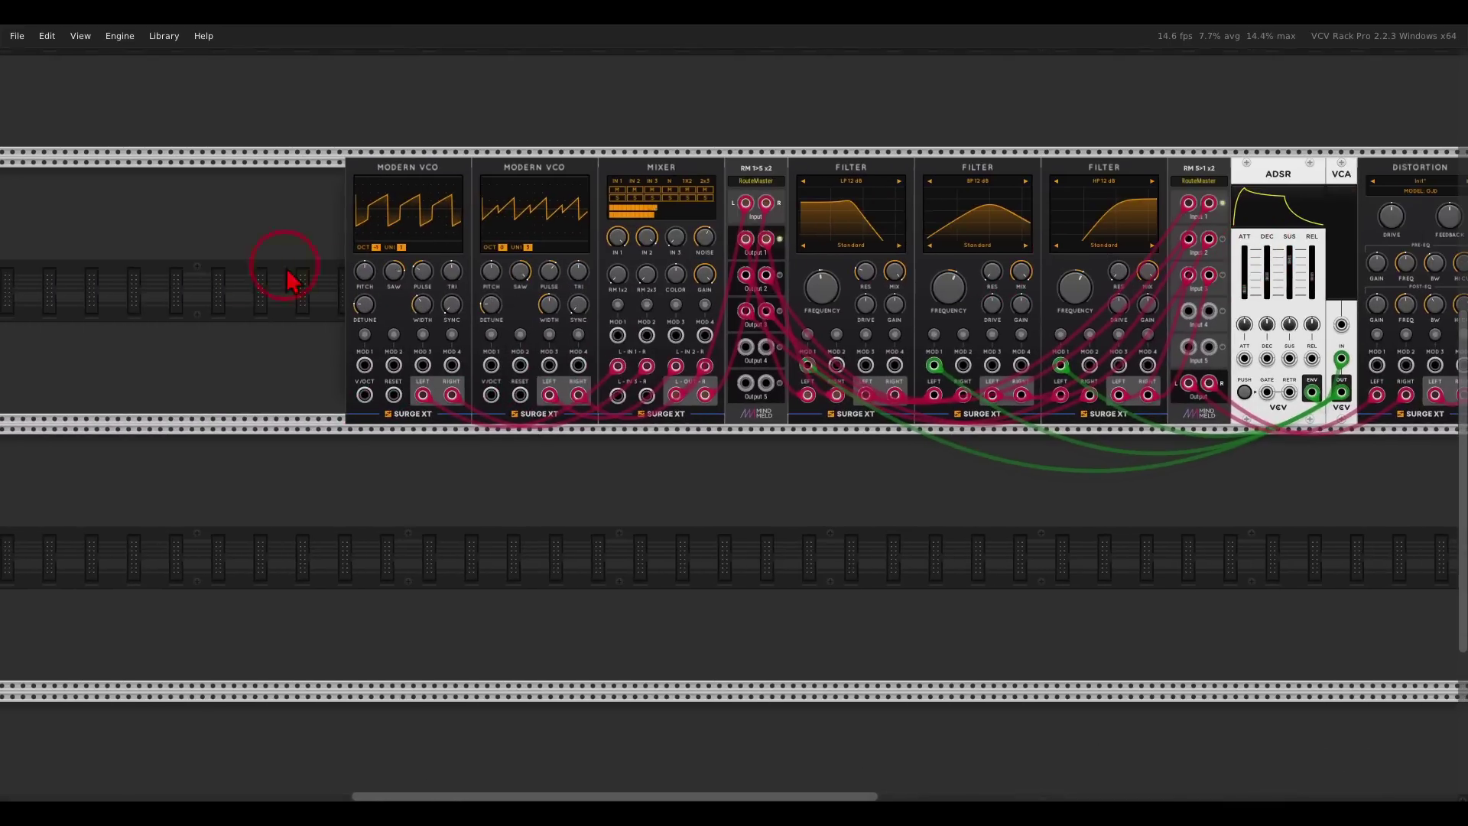
{"action": "right_click", "coordinate": [293, 281]}
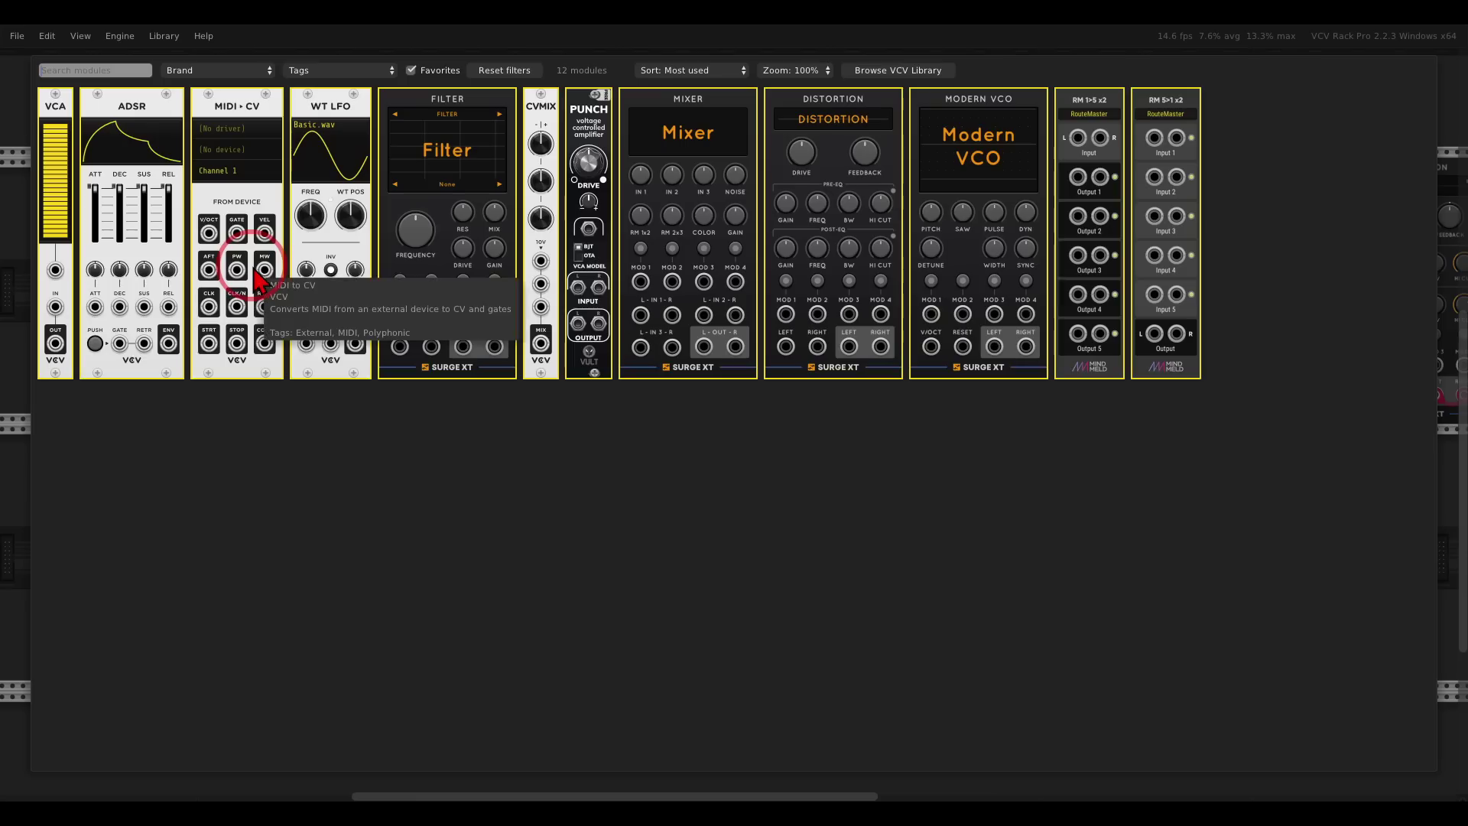
{"action": "left_click_drag", "start_coordinate": [260, 274], "coordinate": [299, 229]}
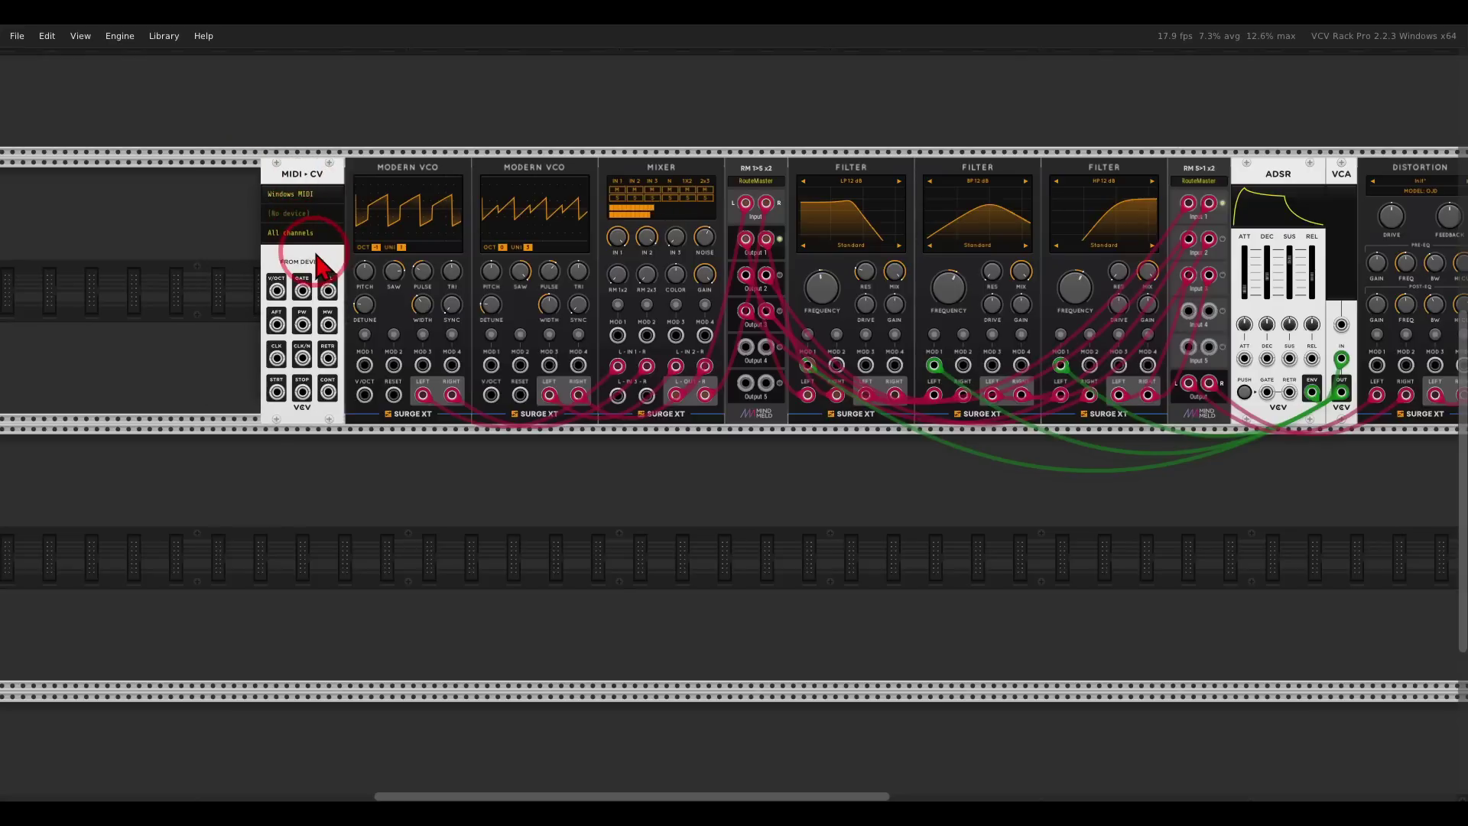
{"action": "left_click", "coordinate": [287, 215]}
{"action": "left_click", "coordinate": [284, 300]}
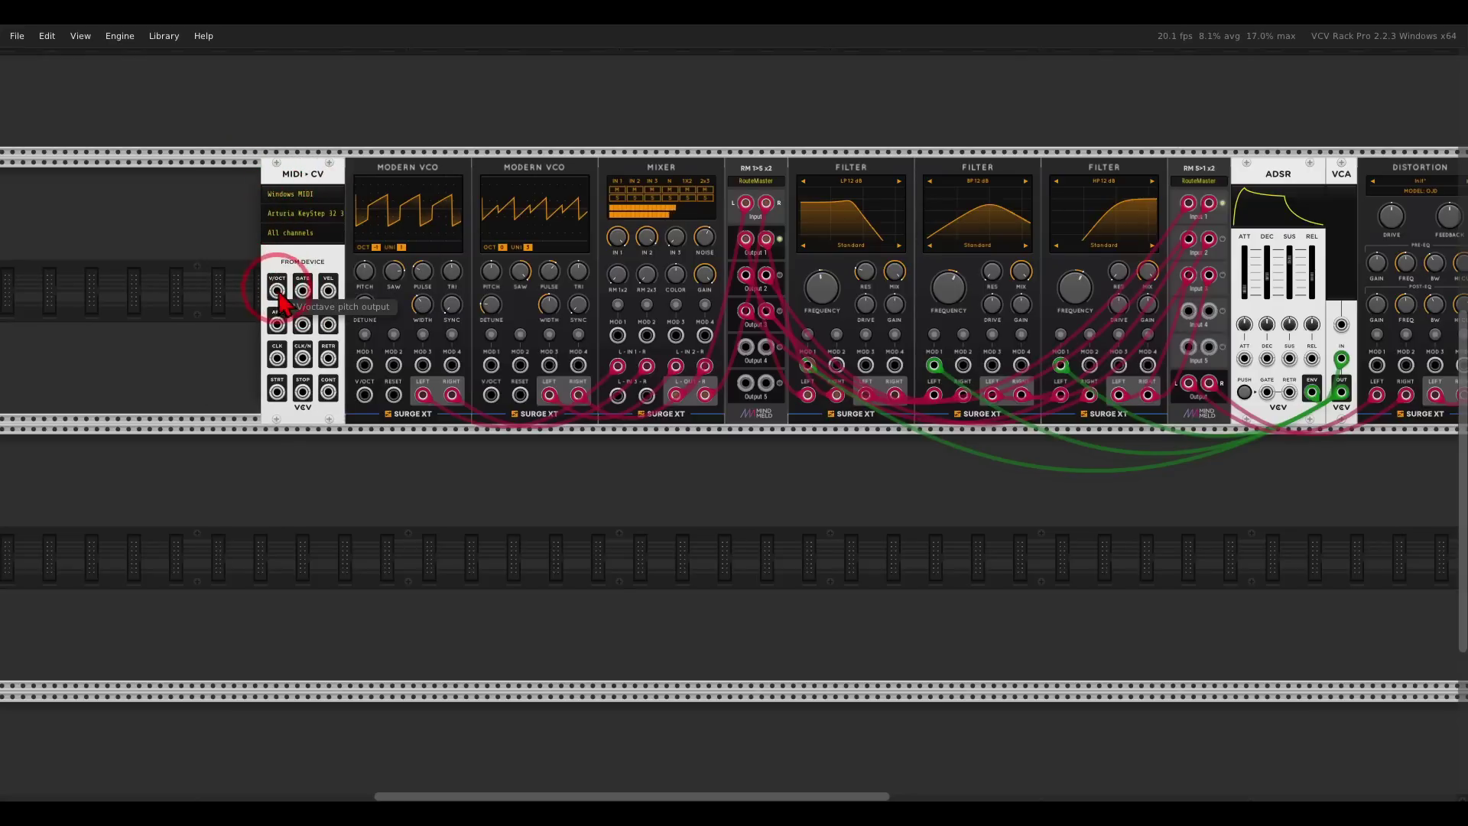
- Patch the MIDI module's V/OCT output to both Modern VCOs and its GATE output to both ADSRs
{"action": "scroll", "coordinate": [282, 302], "scroll_direction": "up", "scroll_amount": 5}
{"action": "left_click_drag", "start_coordinate": [273, 287], "coordinate": [702, 494]}
{"action": "scroll", "coordinate": [438, 354], "scroll_direction": "down", "scroll_amount": 3}
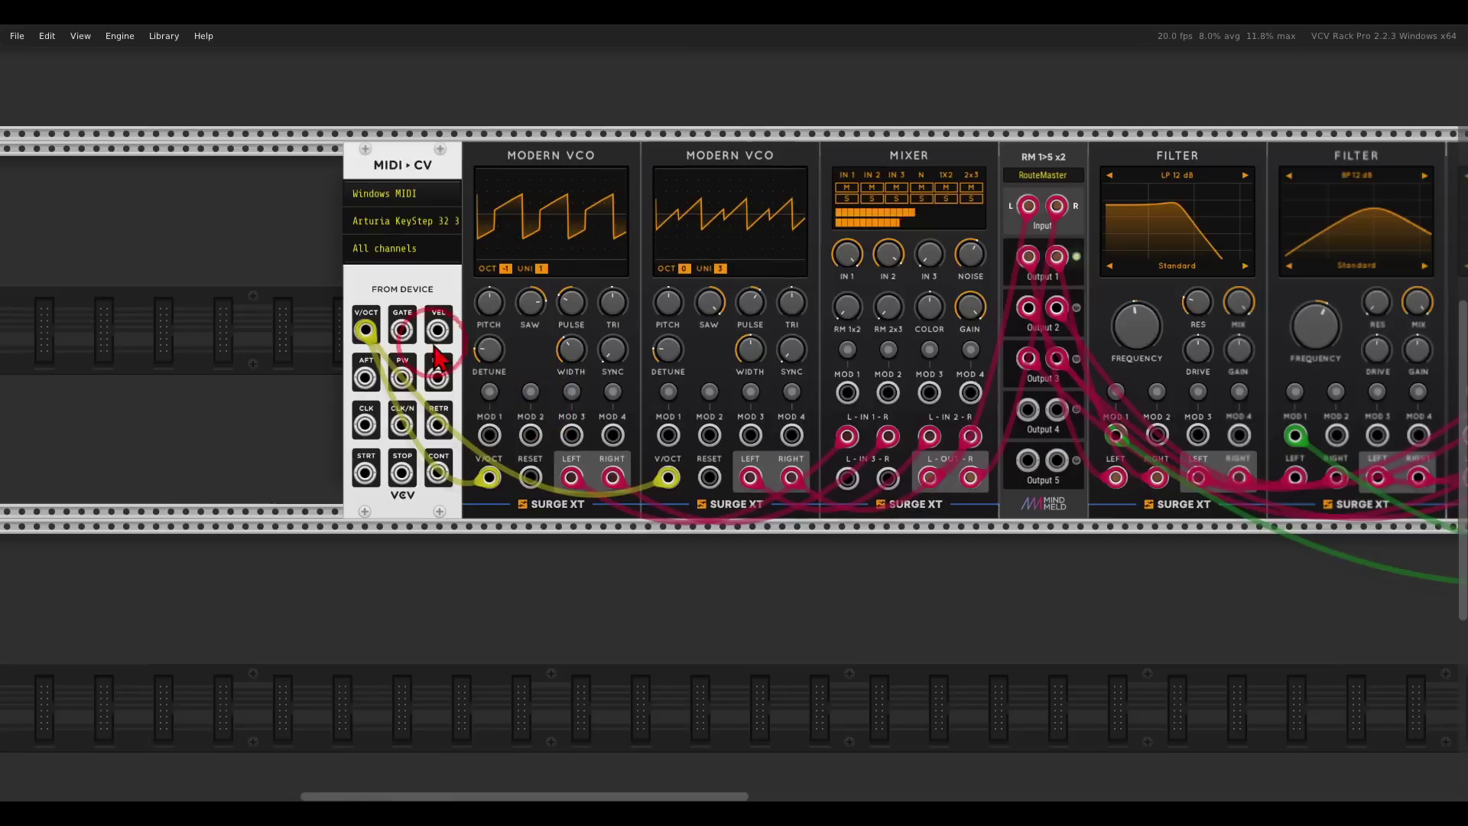
{"action": "left_click_drag", "start_coordinate": [401, 329], "coordinate": [1108, 475]}
{"action": "scroll", "coordinate": [493, 391], "scroll_direction": "right", "scroll_amount": 12}
{"action": "scroll", "coordinate": [535, 405], "scroll_direction": "right", "scroll_amount": 4}
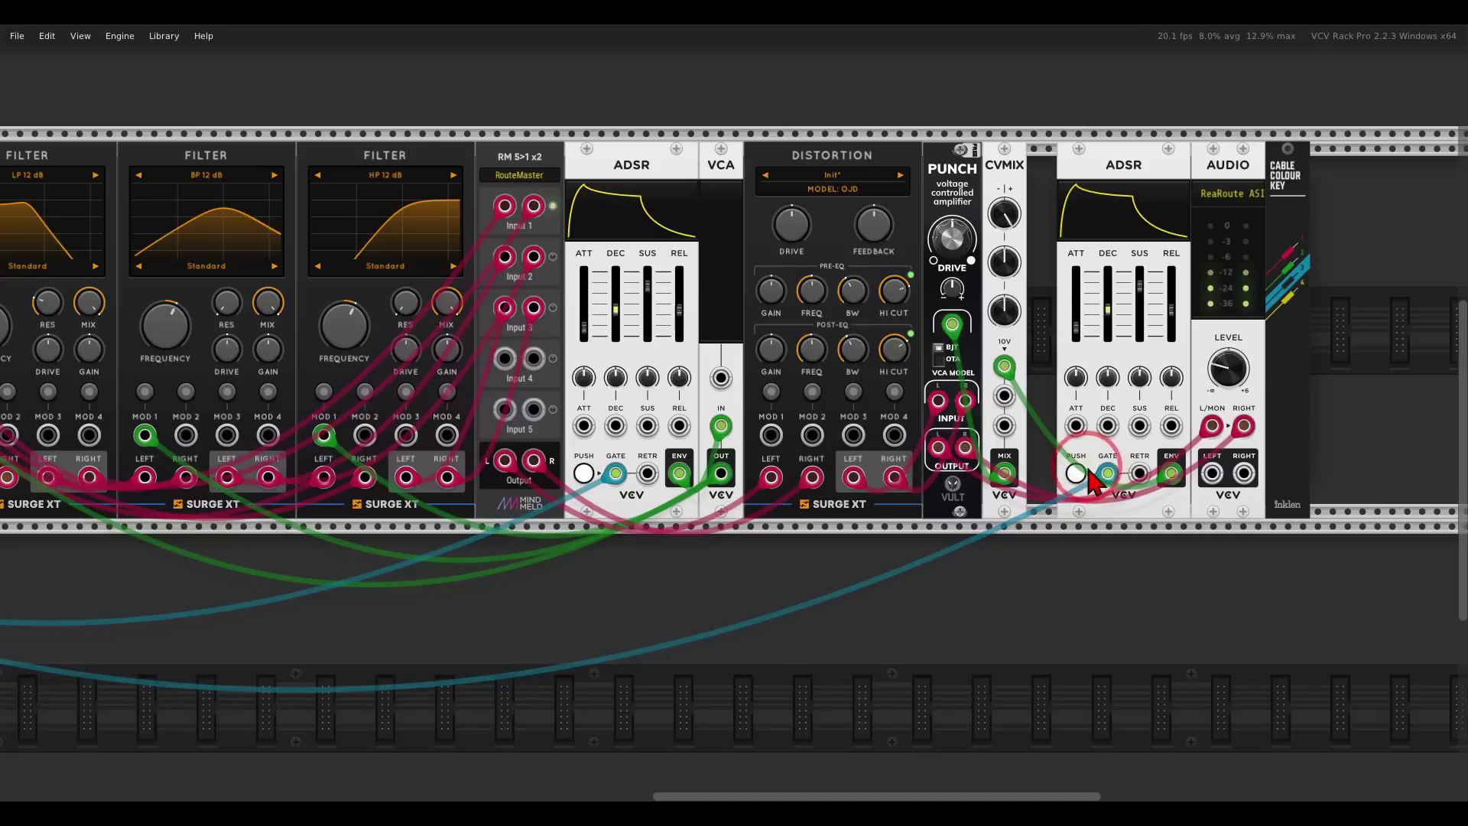
- Lower the low-pass filter's frequency slightly
{"action": "scroll", "coordinate": [501, 289], "scroll_direction": "left", "scroll_amount": 7}
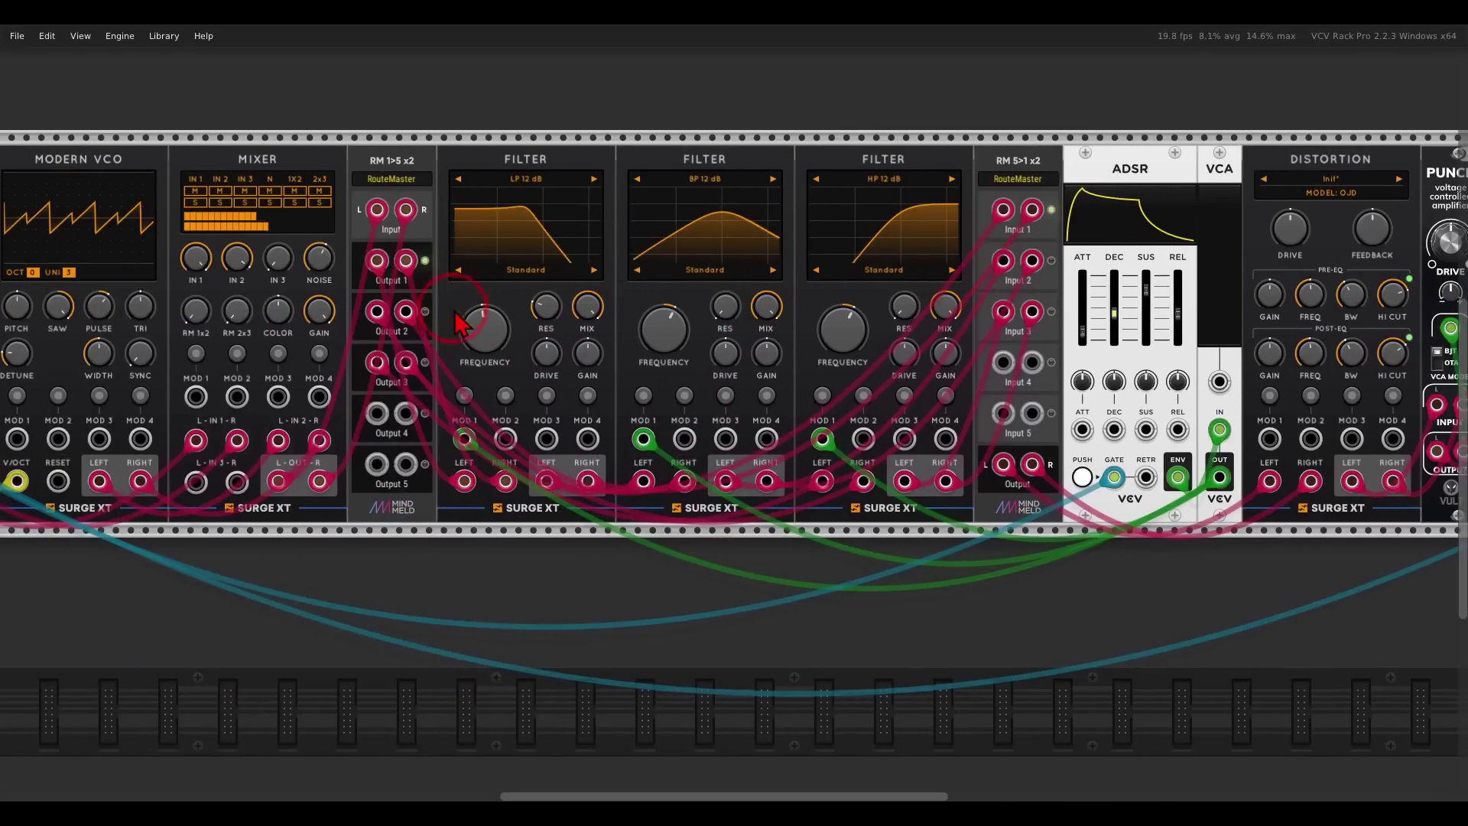
{"action": "left_click_drag", "start_coordinate": [479, 319], "coordinate": [478, 314]}
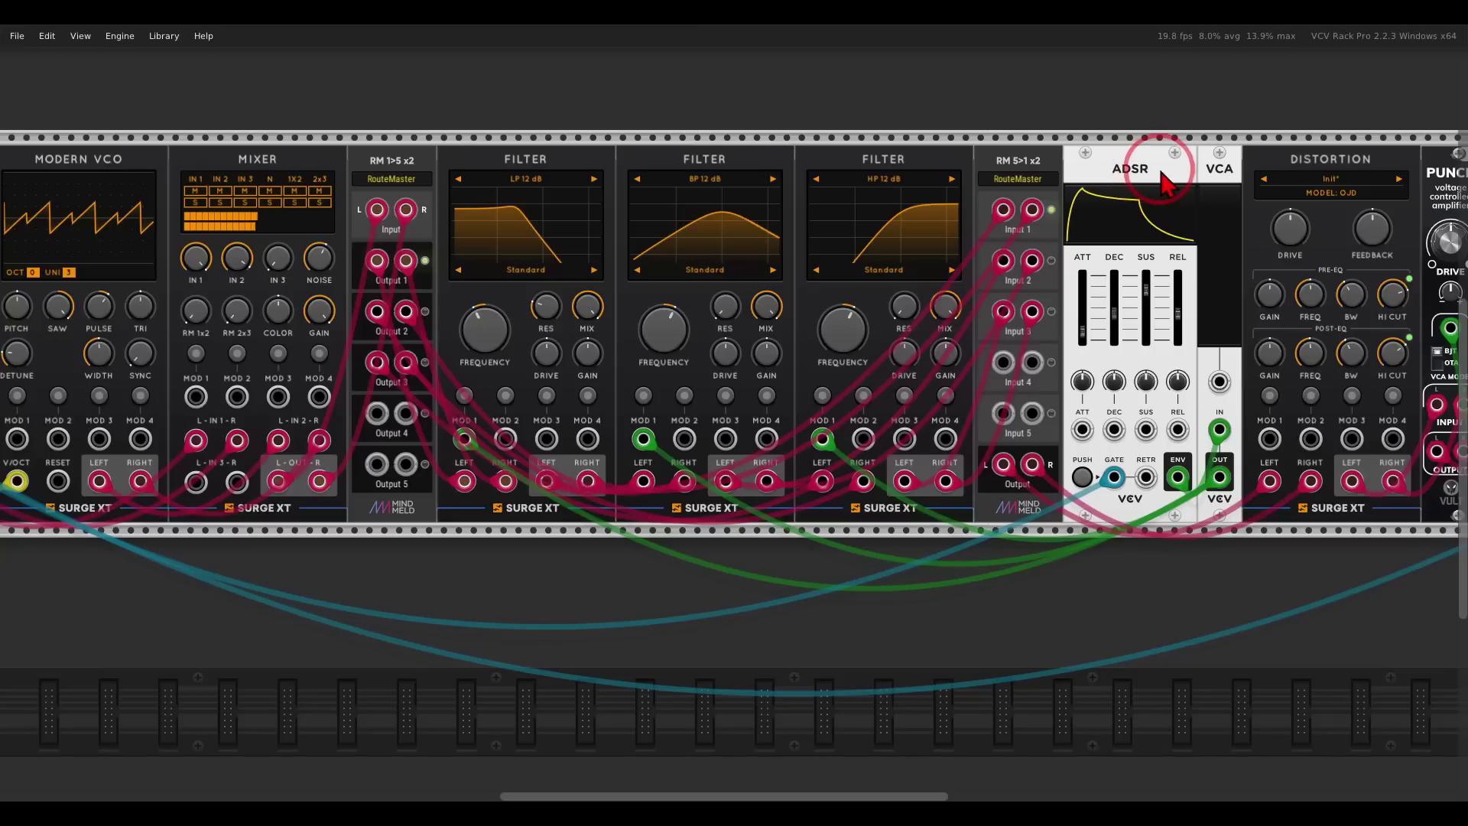
- Swap the filter ADSR and its VCA so that the VCA sits directly after the RM 5>1 x2
{"action": "left_click_drag", "start_coordinate": [1189, 502], "coordinate": [1186, 567]}
{"action": "left_click_drag", "start_coordinate": [1219, 178], "coordinate": [1139, 442]}
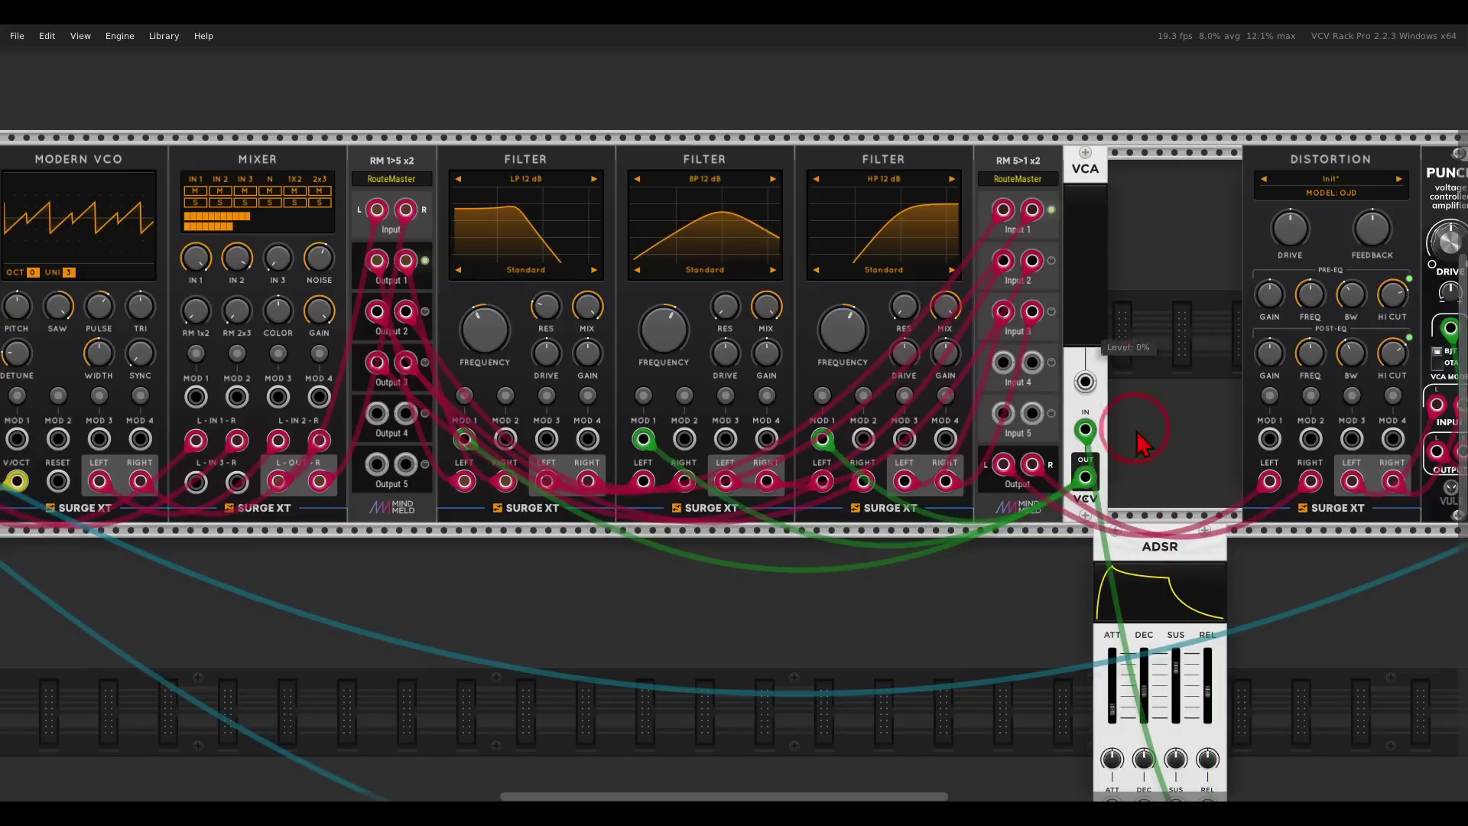
{"action": "left_click_drag", "start_coordinate": [1169, 495], "coordinate": [1131, 306]}
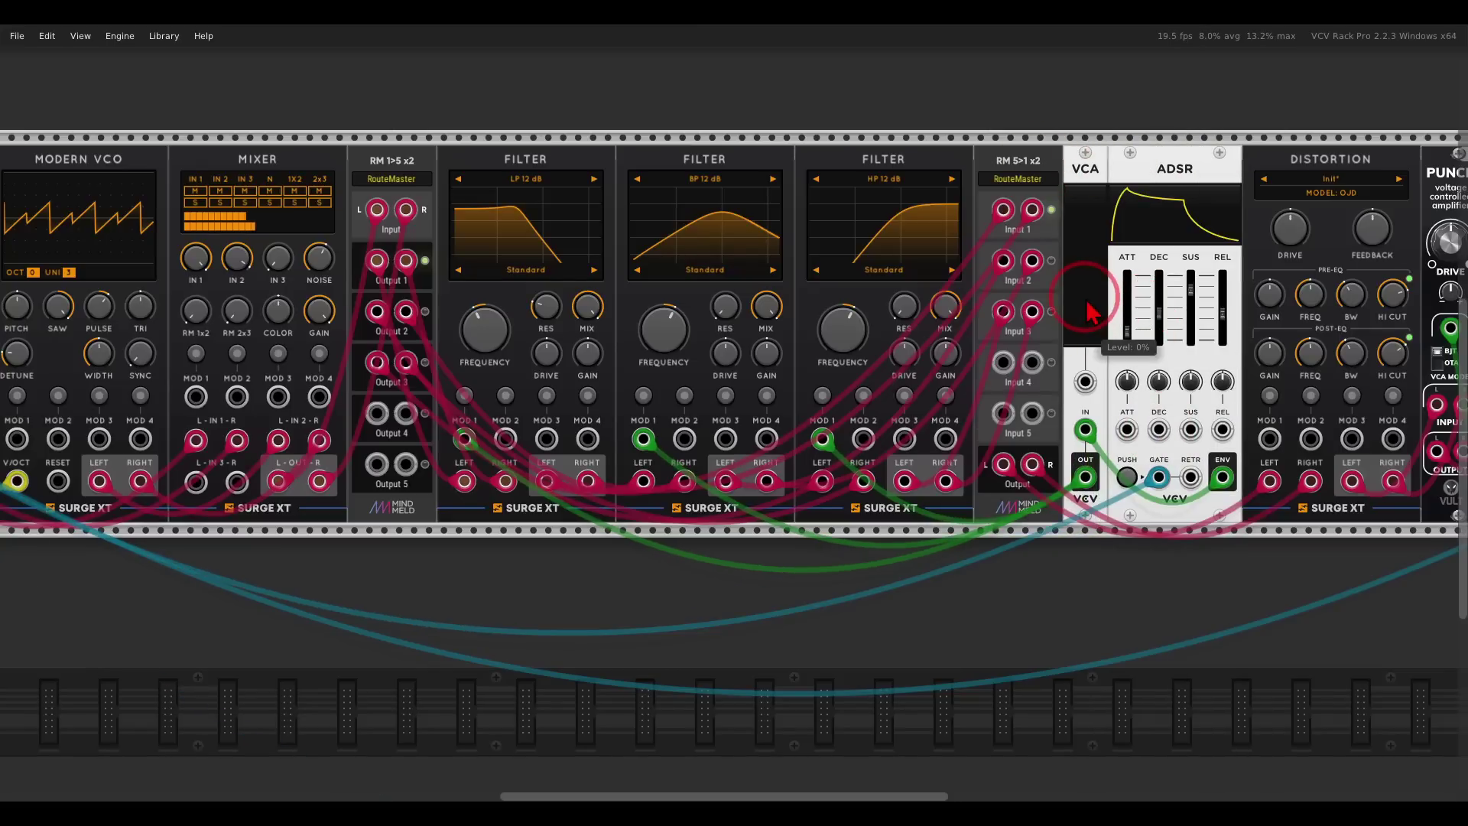
- Set the filter envelope's VCA level to 35.5%, then adjust the ADSR's decay and bring its sustain down to zero
{"action": "left_click_drag", "start_coordinate": [1091, 296], "coordinate": [1078, 200]}
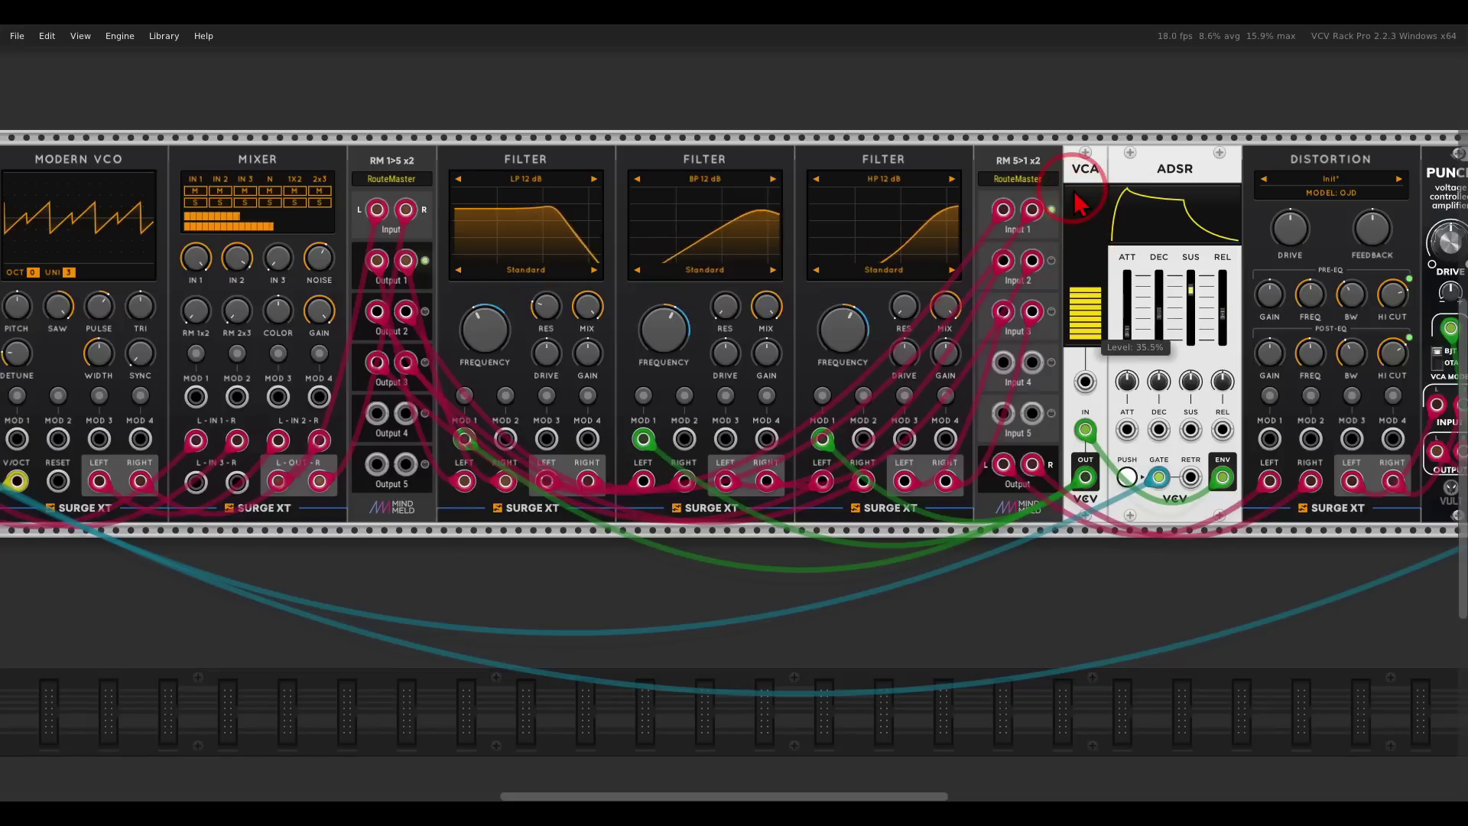
{"action": "mouse_move", "coordinate": [1163, 327]}
{"action": "left_mouse_down"}
{"action": "mouse_move", "coordinate": [1193, 336]}
{"action": "mouse_move", "coordinate": [1167, 334]}
{"action": "mouse_move", "coordinate": [1148, 300]}
{"action": "mouse_move", "coordinate": [1146, 312]}
{"action": "left_mouse_up"}
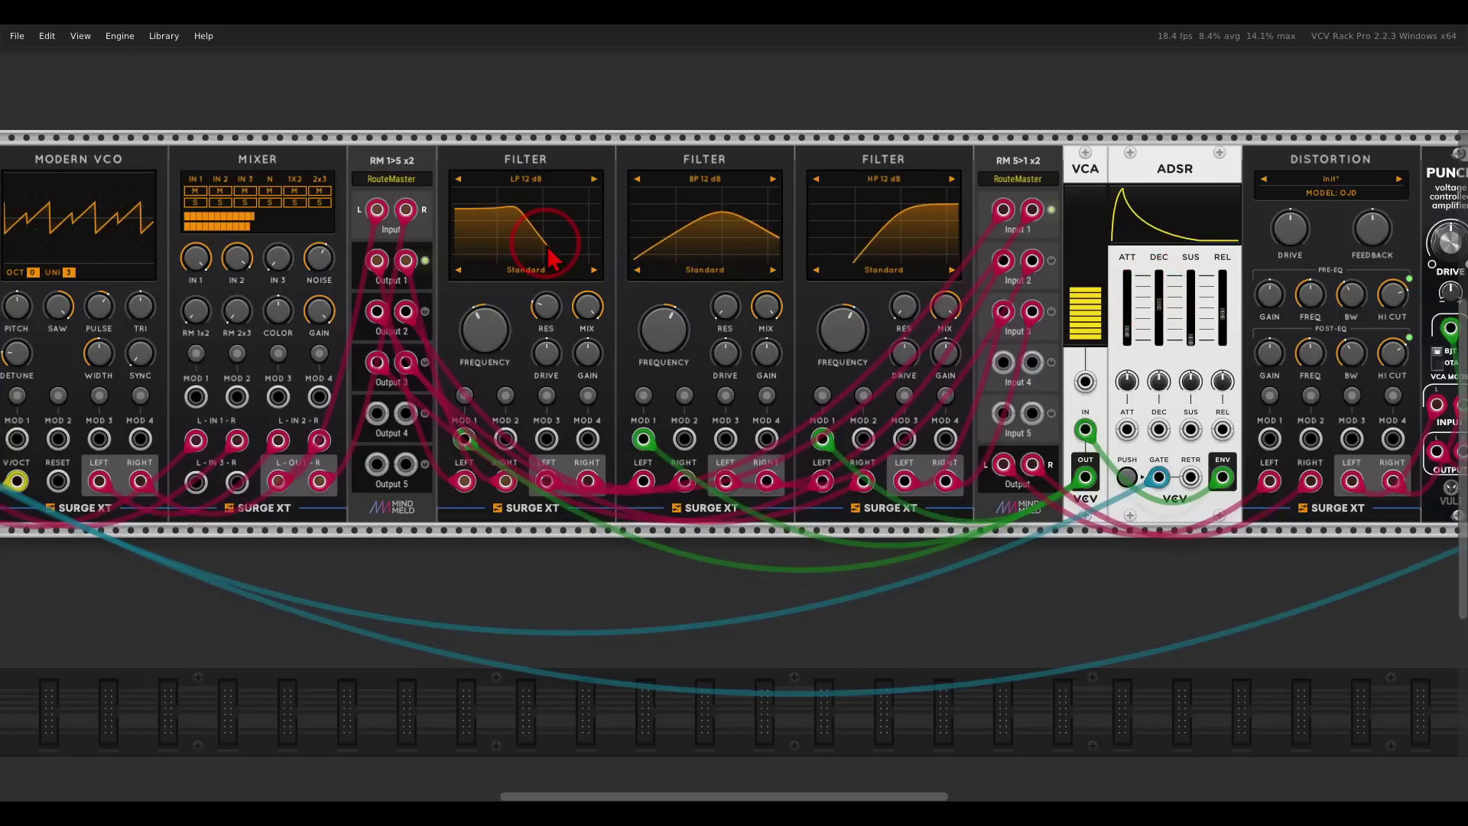
- Switch both RouteMasters to channel 2 for the band-pass filter and lower that filter's frequency
{"action": "left_click", "coordinate": [426, 313]}
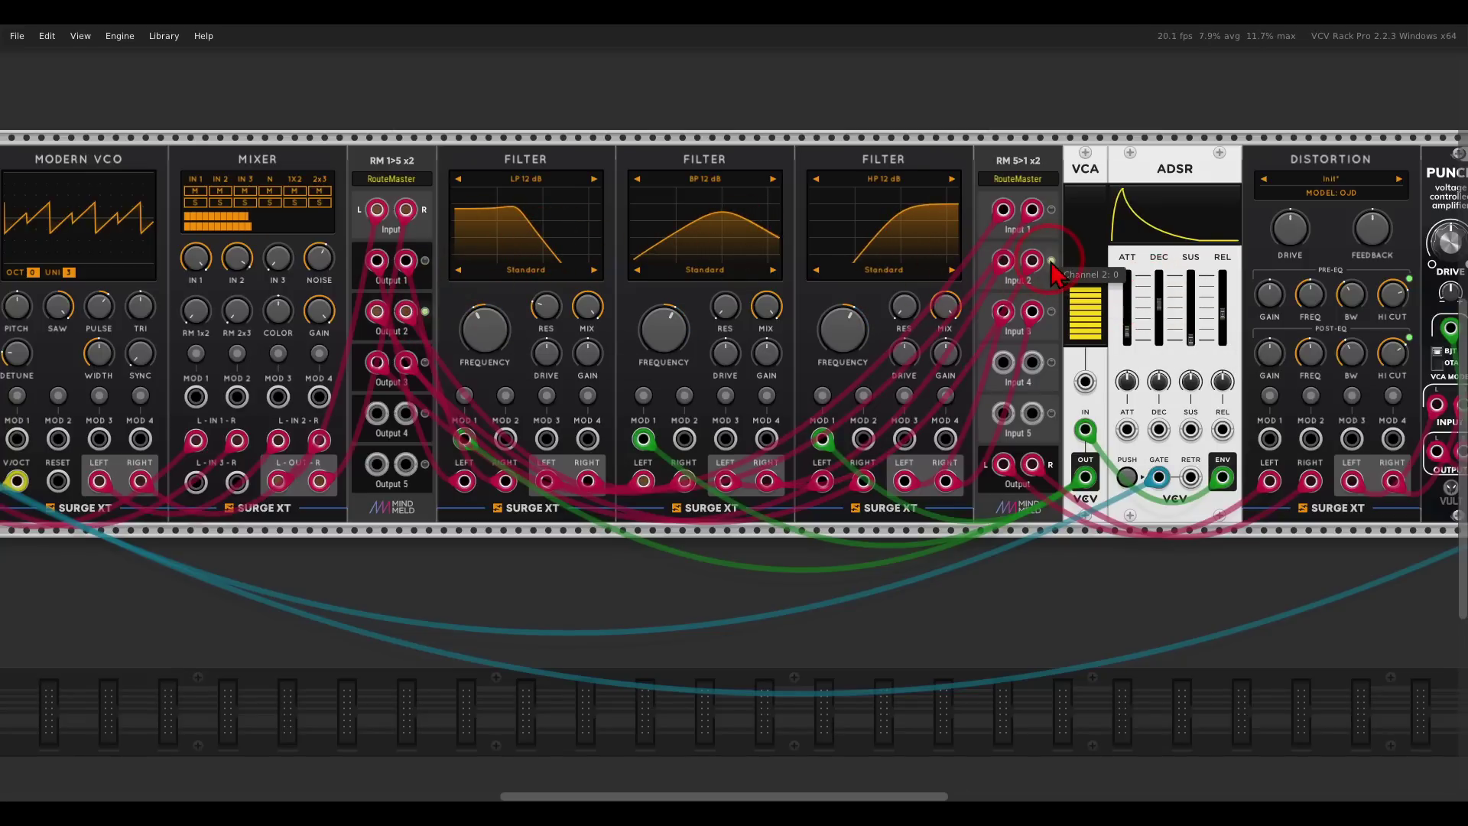
{"action": "left_click", "coordinate": [669, 334]}
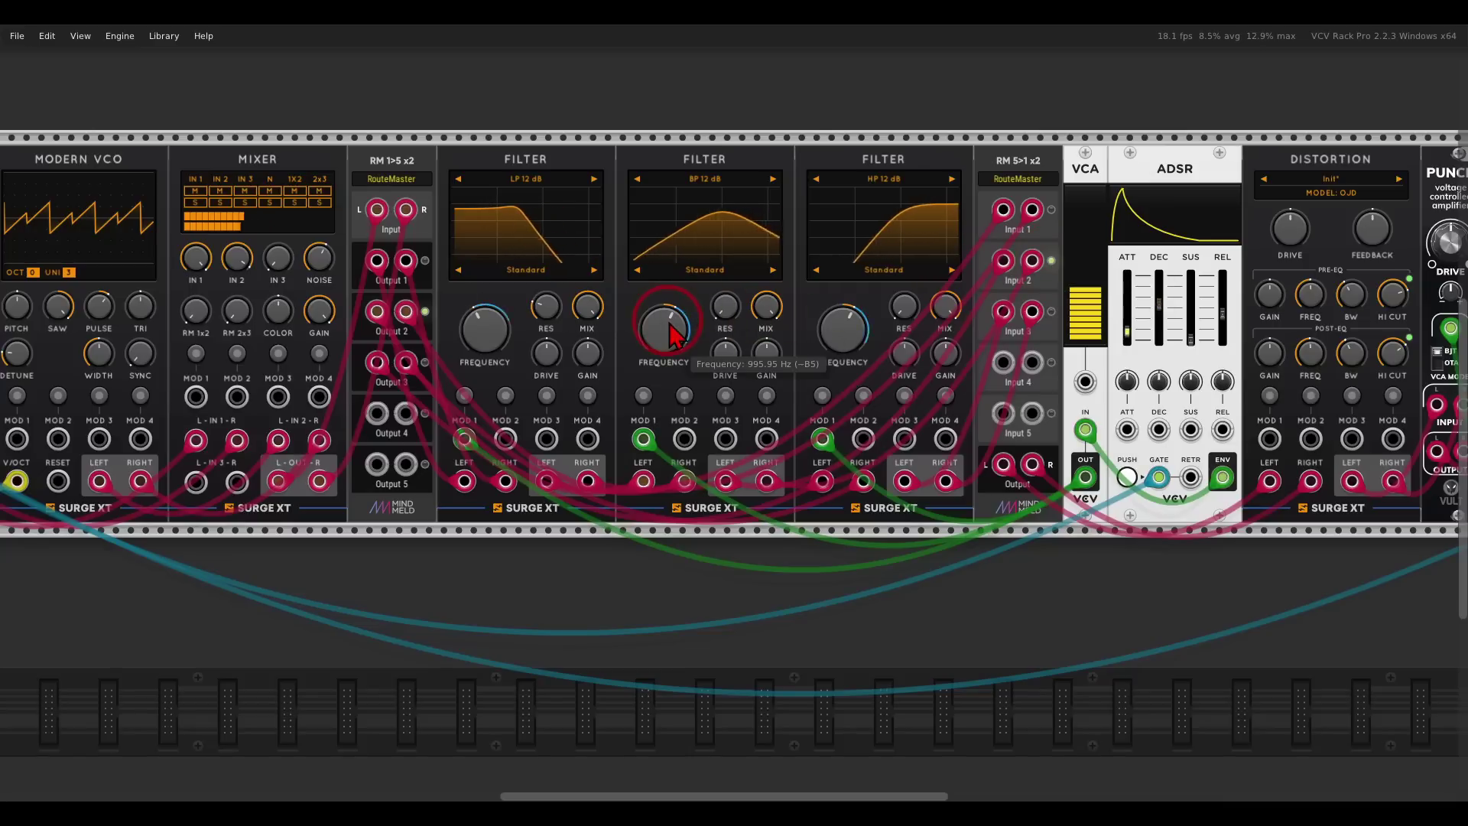
{"action": "left_click_drag", "start_coordinate": [683, 384], "coordinate": [683, 384]}
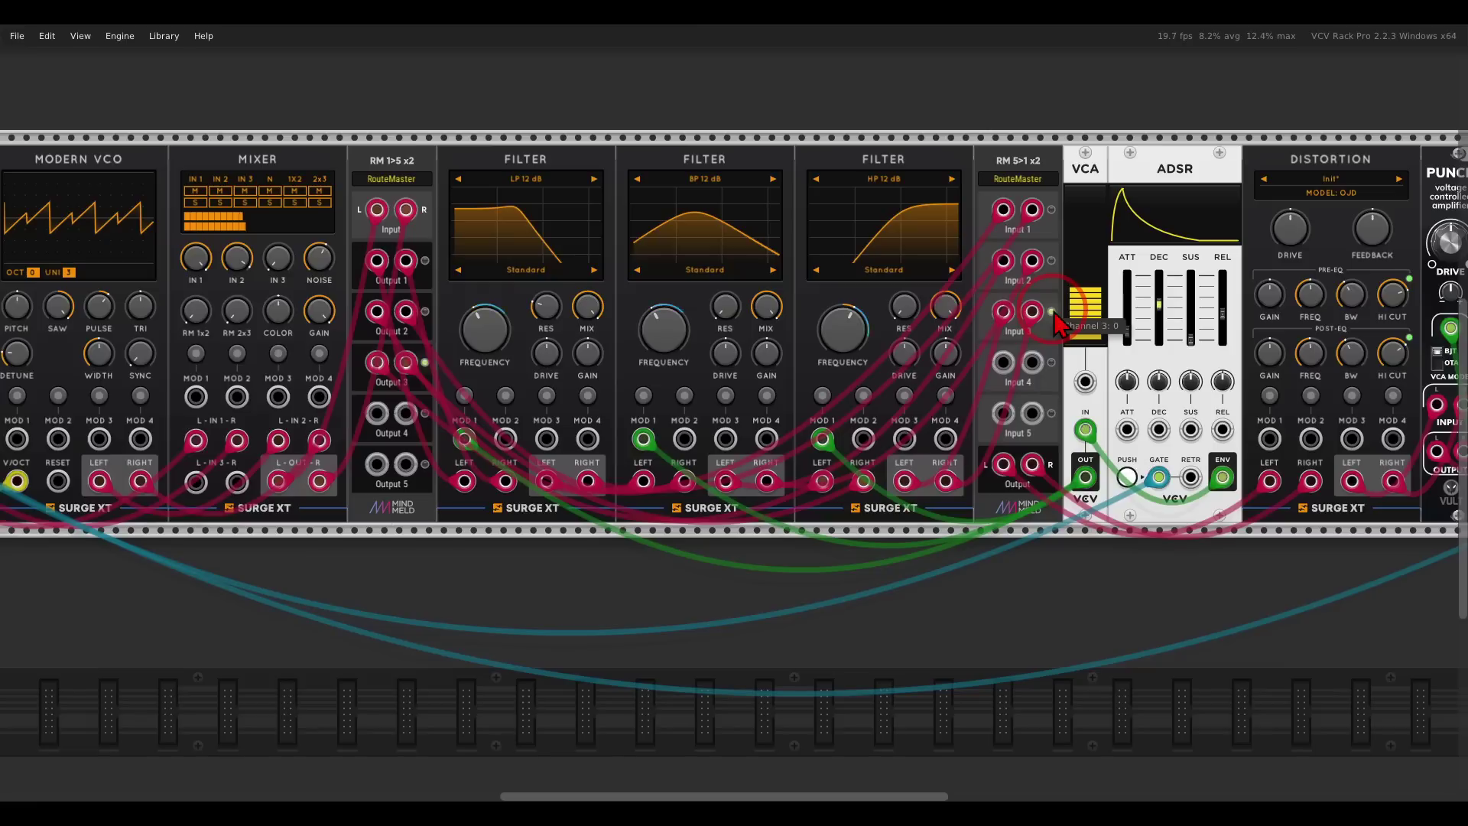
- Switch both RouteMasters back to channel 1 for the low-pass filter
{"action": "left_click", "coordinate": [429, 262]}
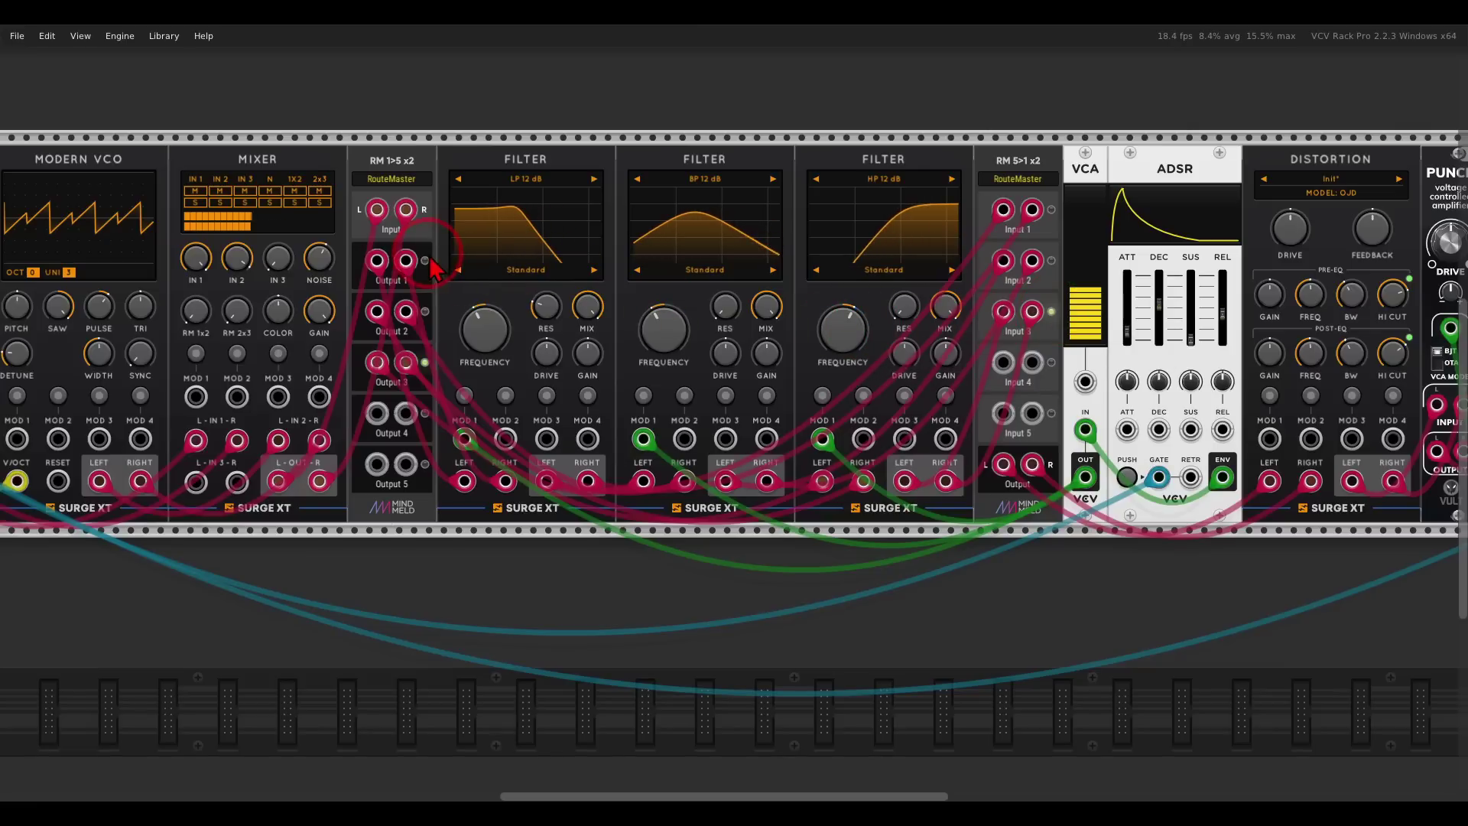
{"action": "left_click", "coordinate": [1052, 209]}
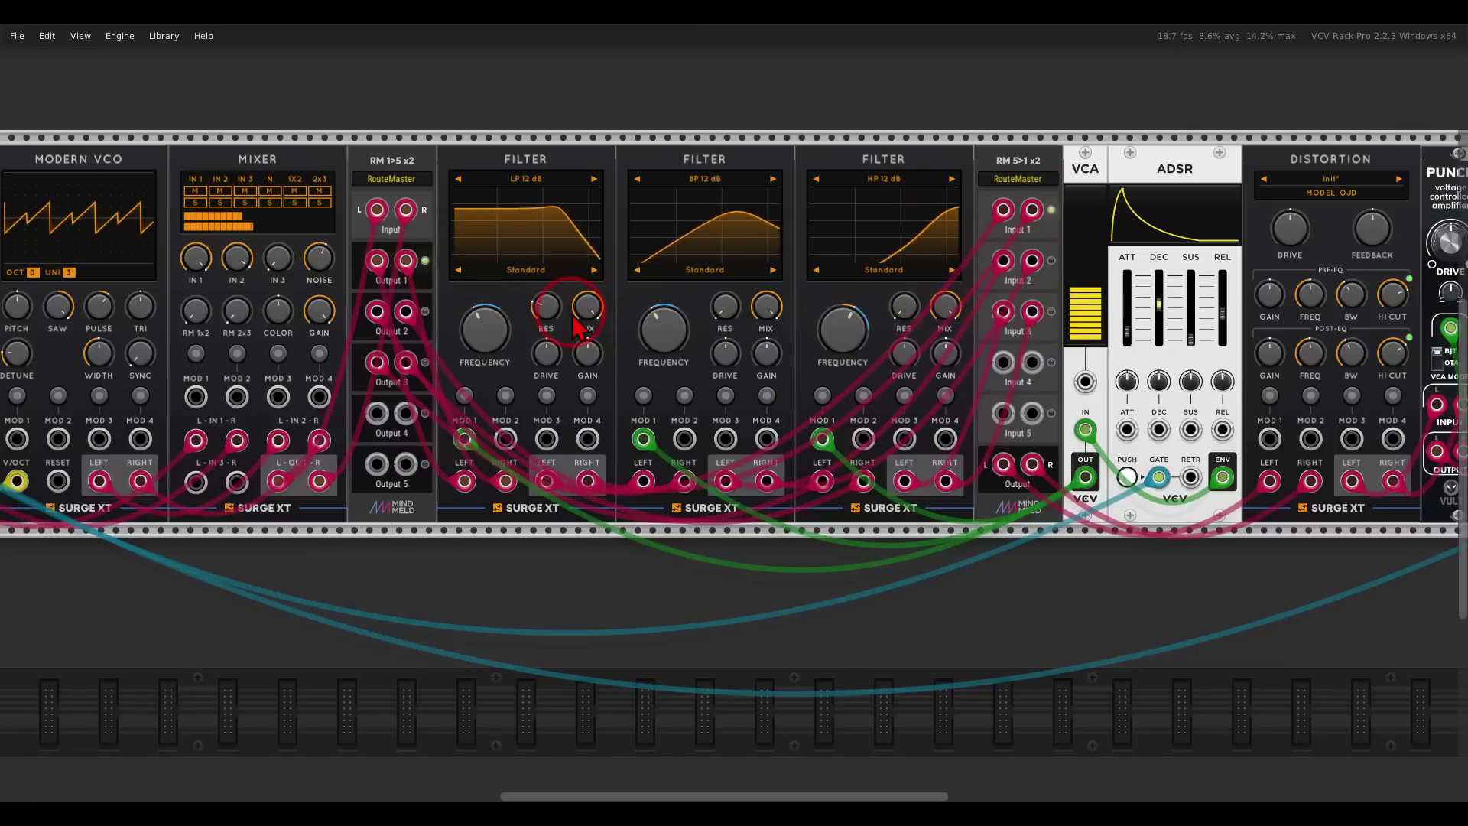
- Turn up the drive on the Distortion module
{"action": "scroll", "coordinate": [579, 325], "scroll_direction": "left", "scroll_amount": 5}
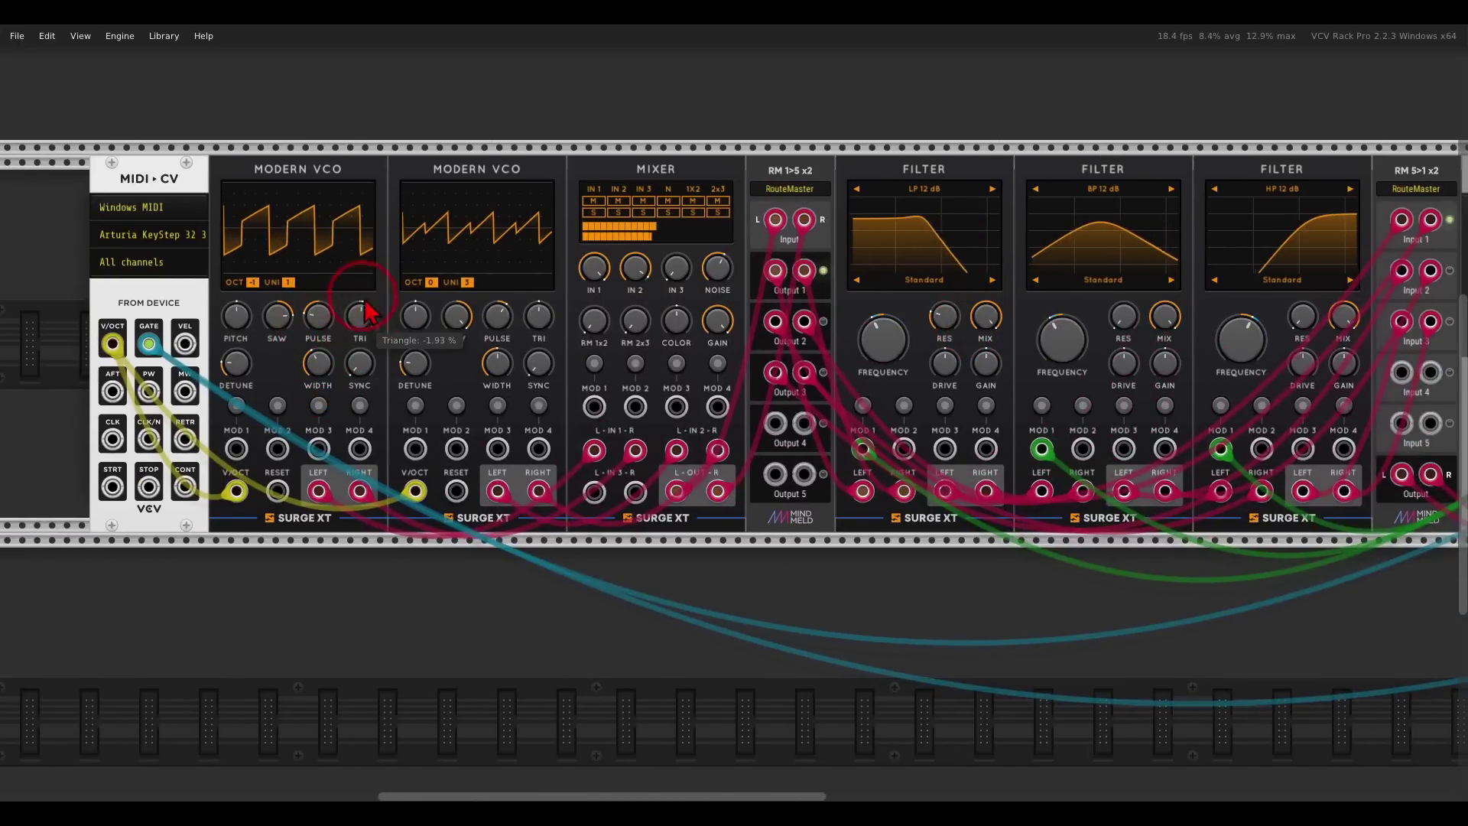
{"action": "left_click_drag", "start_coordinate": [1017, 372], "coordinate": [513, 369]}
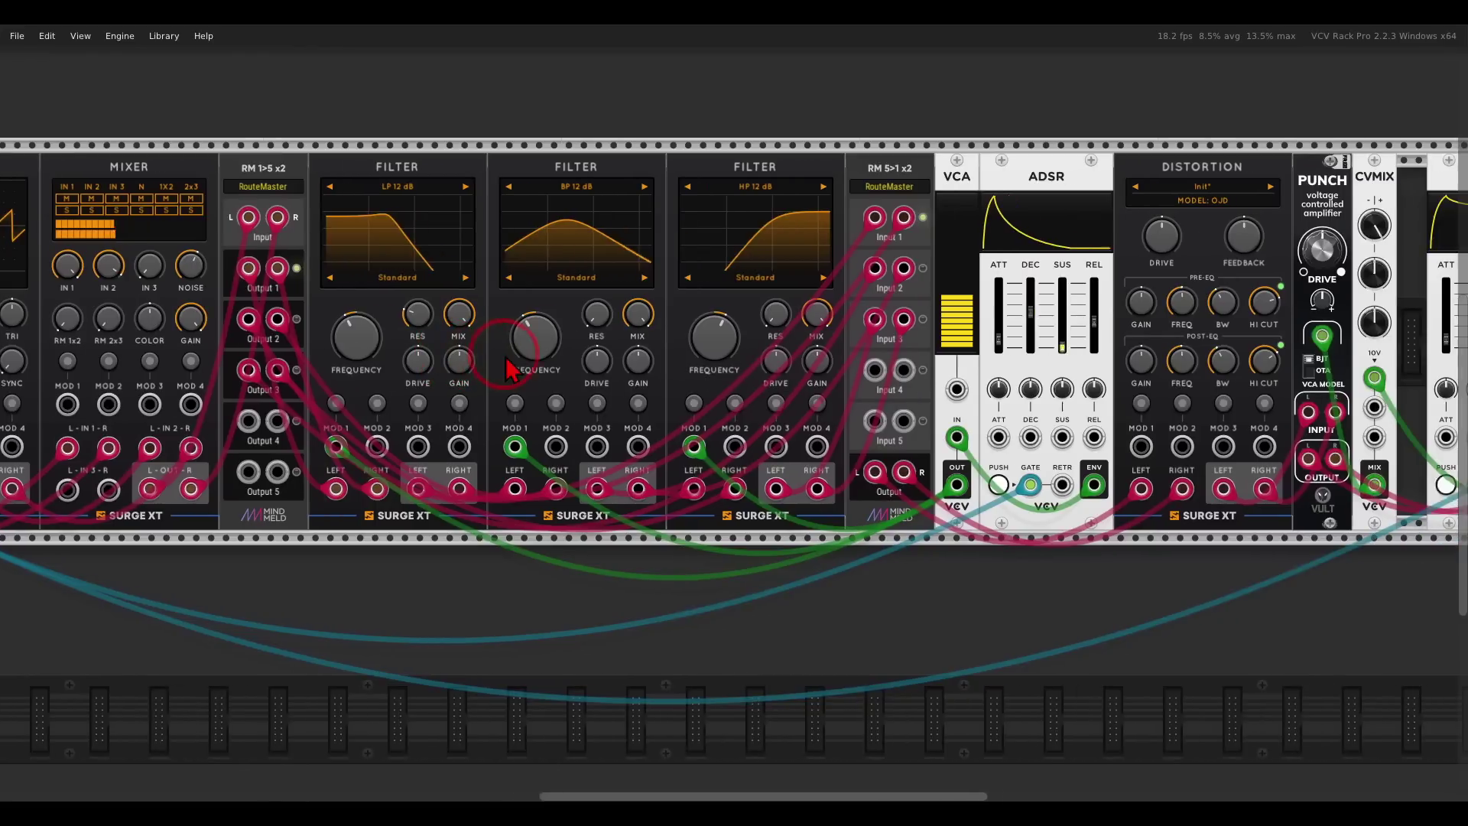
{"action": "left_click_drag", "start_coordinate": [978, 367], "coordinate": [551, 374]}
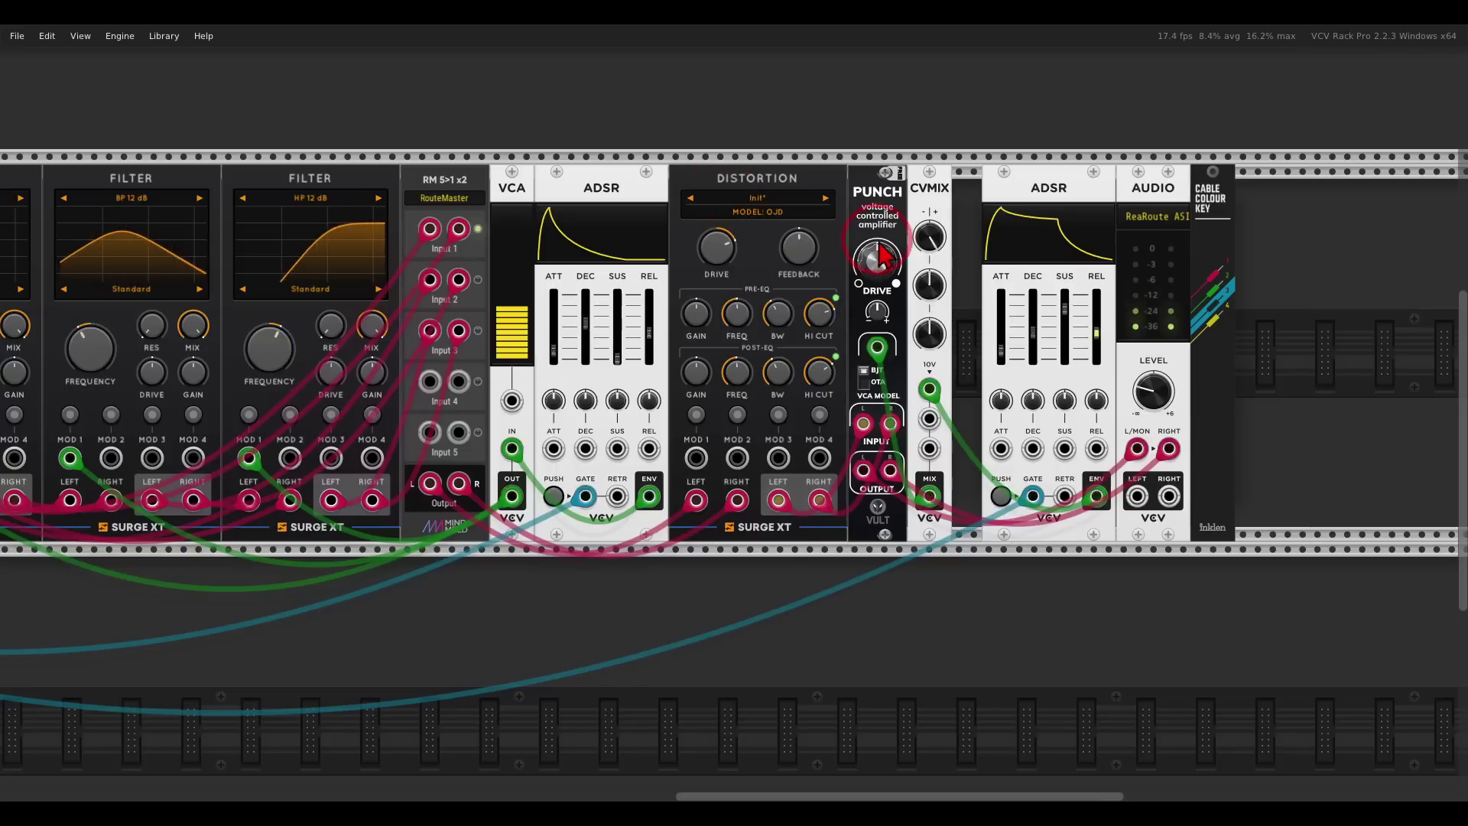
- Adjust the Punch amplifier's top knob, lengthen both ADSRs' attacks and lower the final ADSR's sustain
{"action": "mouse_move", "coordinate": [880, 256]}
{"action": "left_mouse_down"}
{"action": "mouse_move", "coordinate": [870, 198]}
{"action": "mouse_move", "coordinate": [881, 268]}
{"action": "left_mouse_up"}
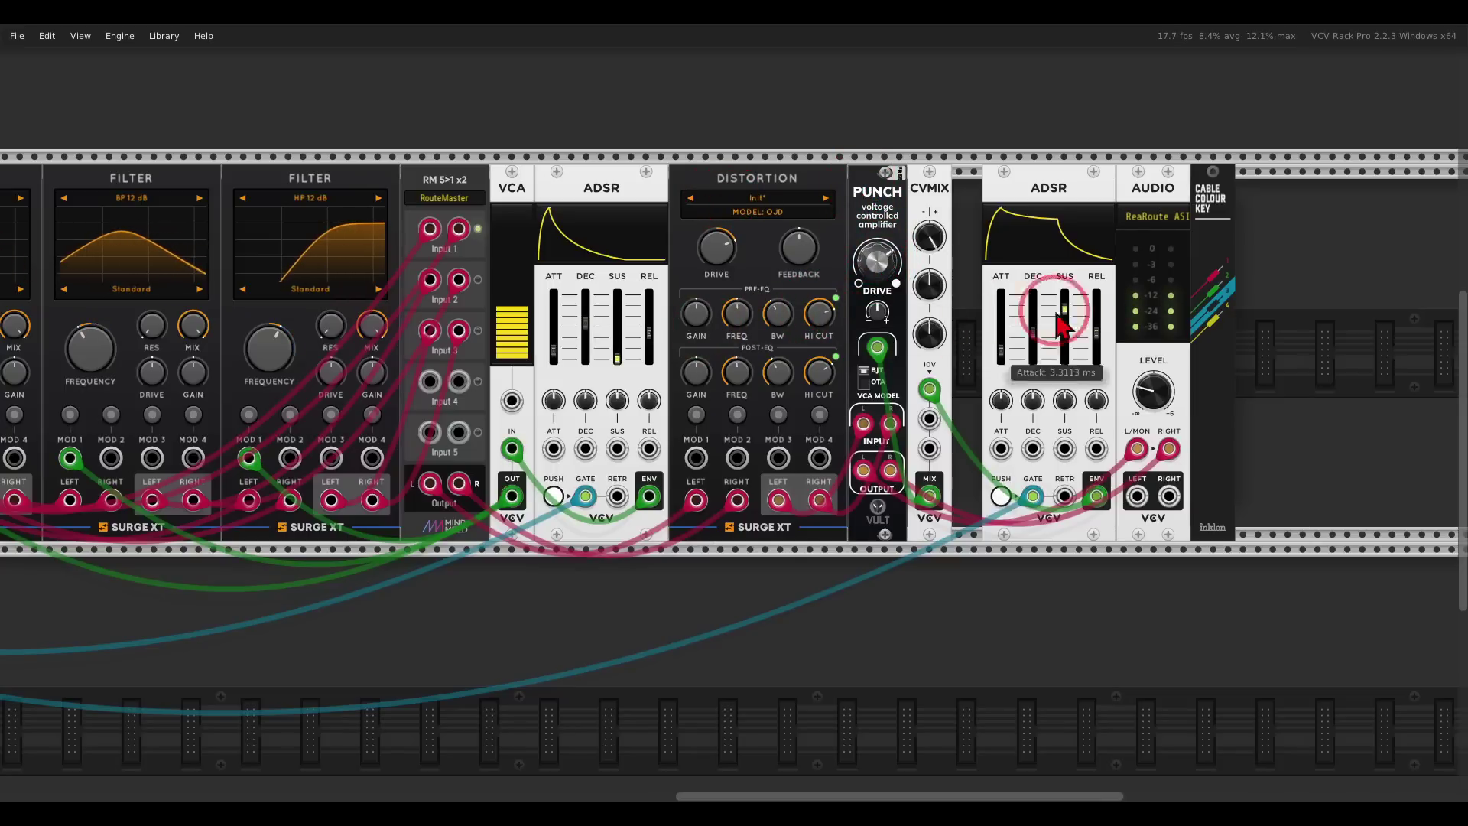
{"action": "left_click_drag", "start_coordinate": [1064, 309], "coordinate": [1000, 329]}
{"action": "left_click_drag", "start_coordinate": [555, 337], "coordinate": [564, 295]}
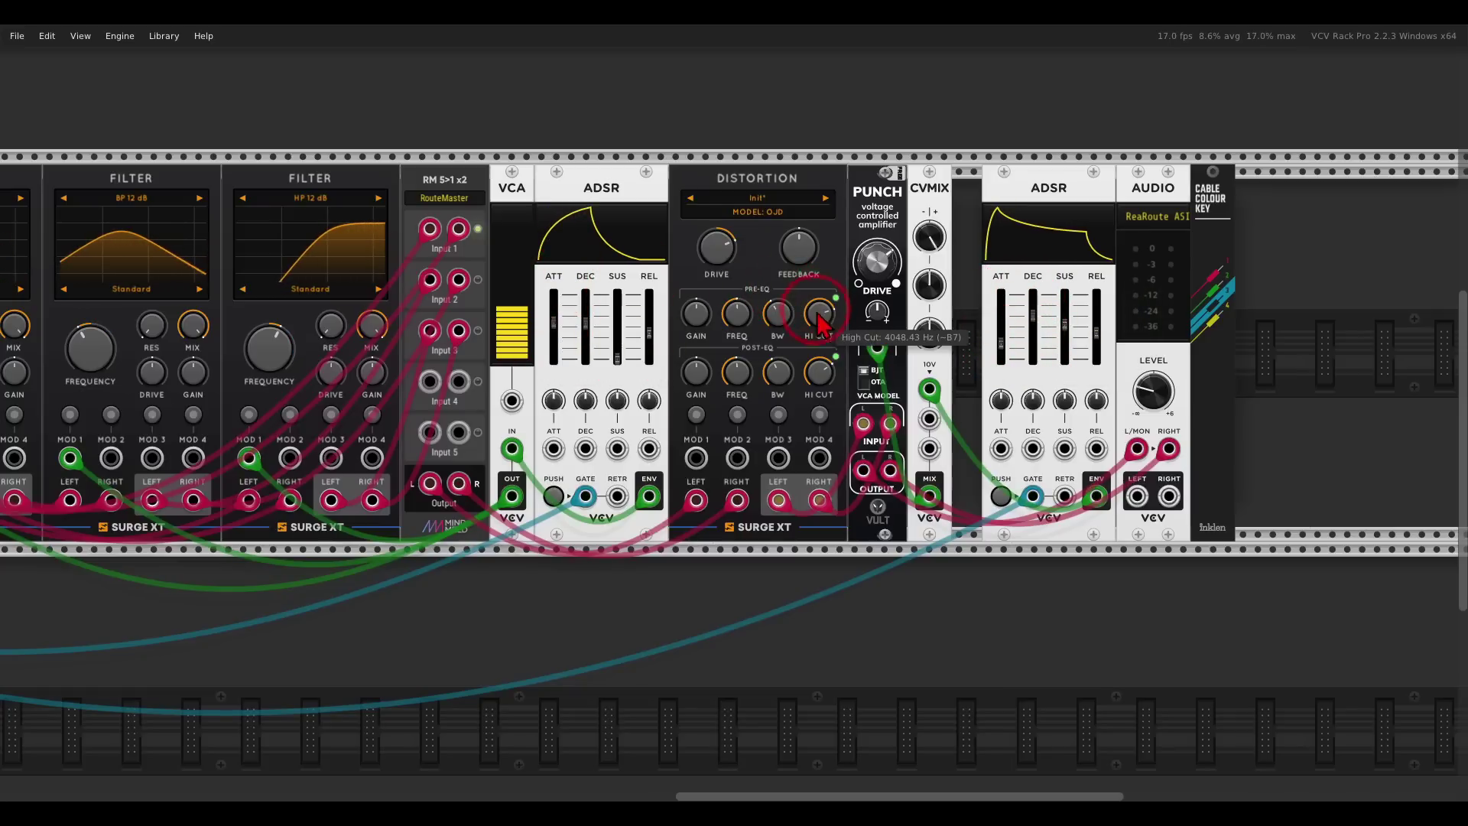
- Lower the Distortion module's pre-EQ high cut and turn up its feedback
{"action": "left_click_drag", "start_coordinate": [829, 315], "coordinate": [824, 316]}
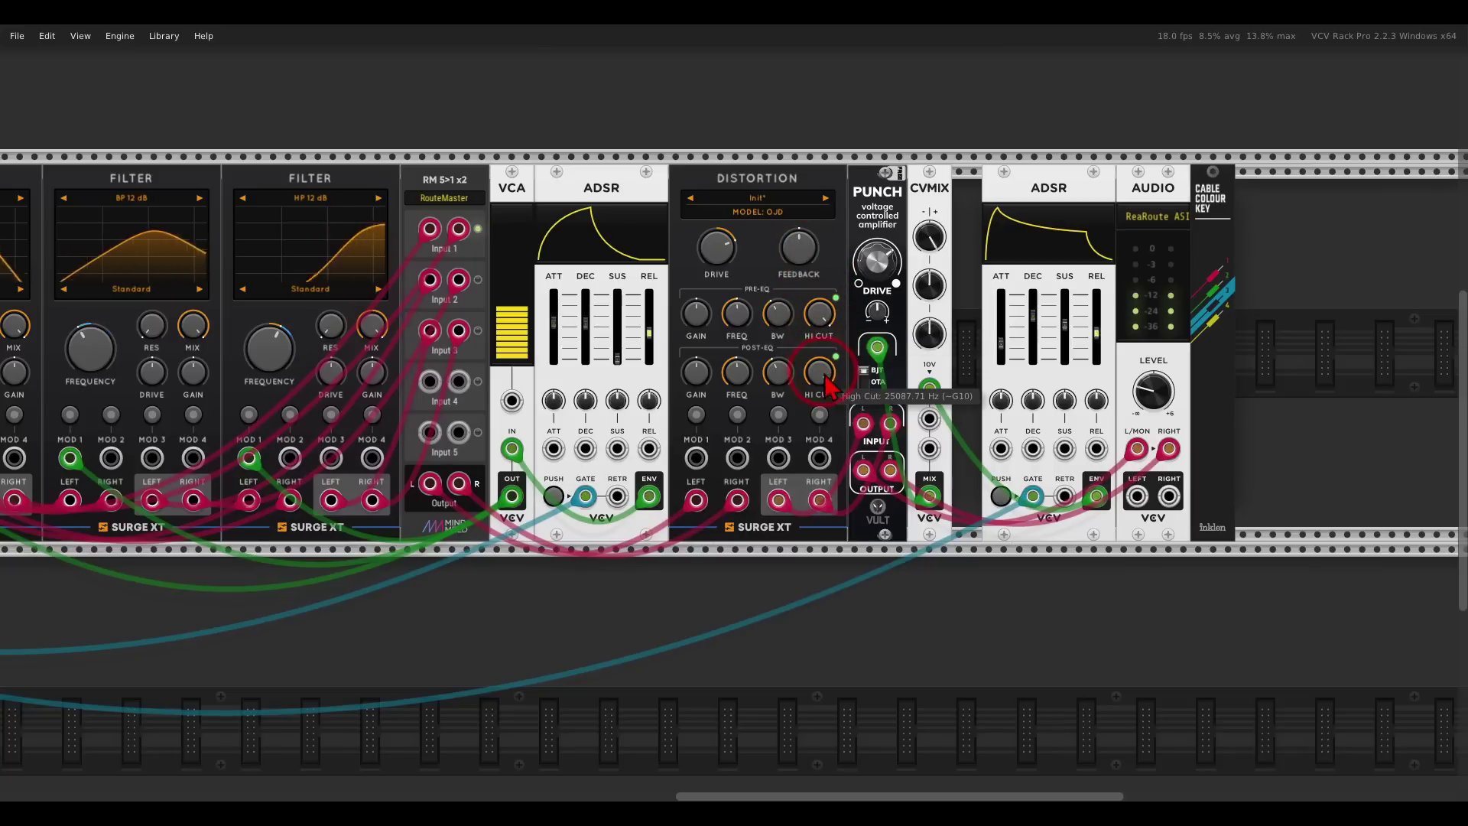
{"action": "left_click_drag", "start_coordinate": [838, 458], "coordinate": [838, 457]}
{"action": "left_click_drag", "start_coordinate": [822, 314], "coordinate": [822, 310]}
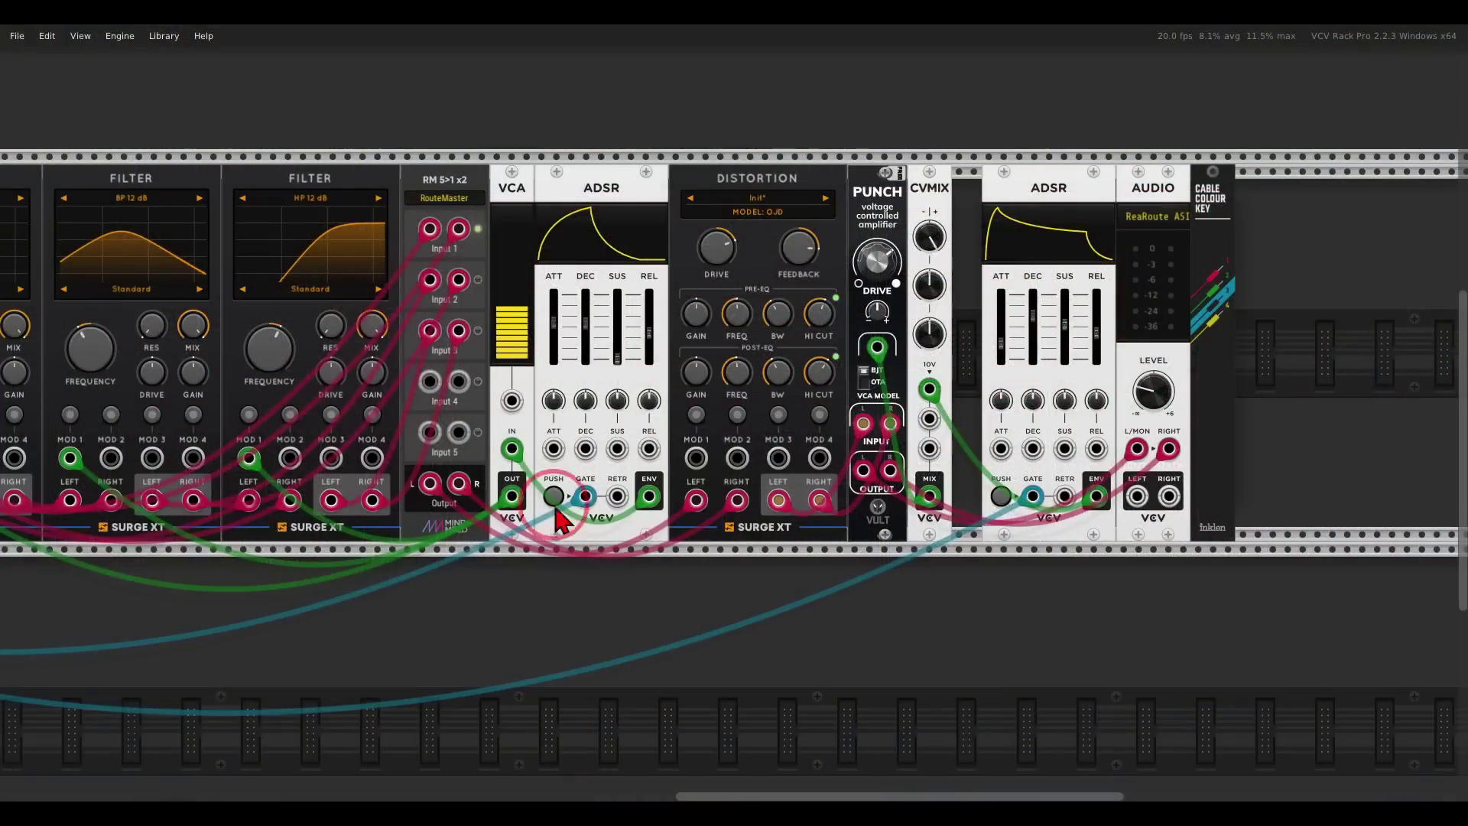
- Add a WT LFO module in the empty row beneath the first RouteMaster
{"action": "scroll", "coordinate": [562, 522], "scroll_direction": "left", "scroll_amount": 10}
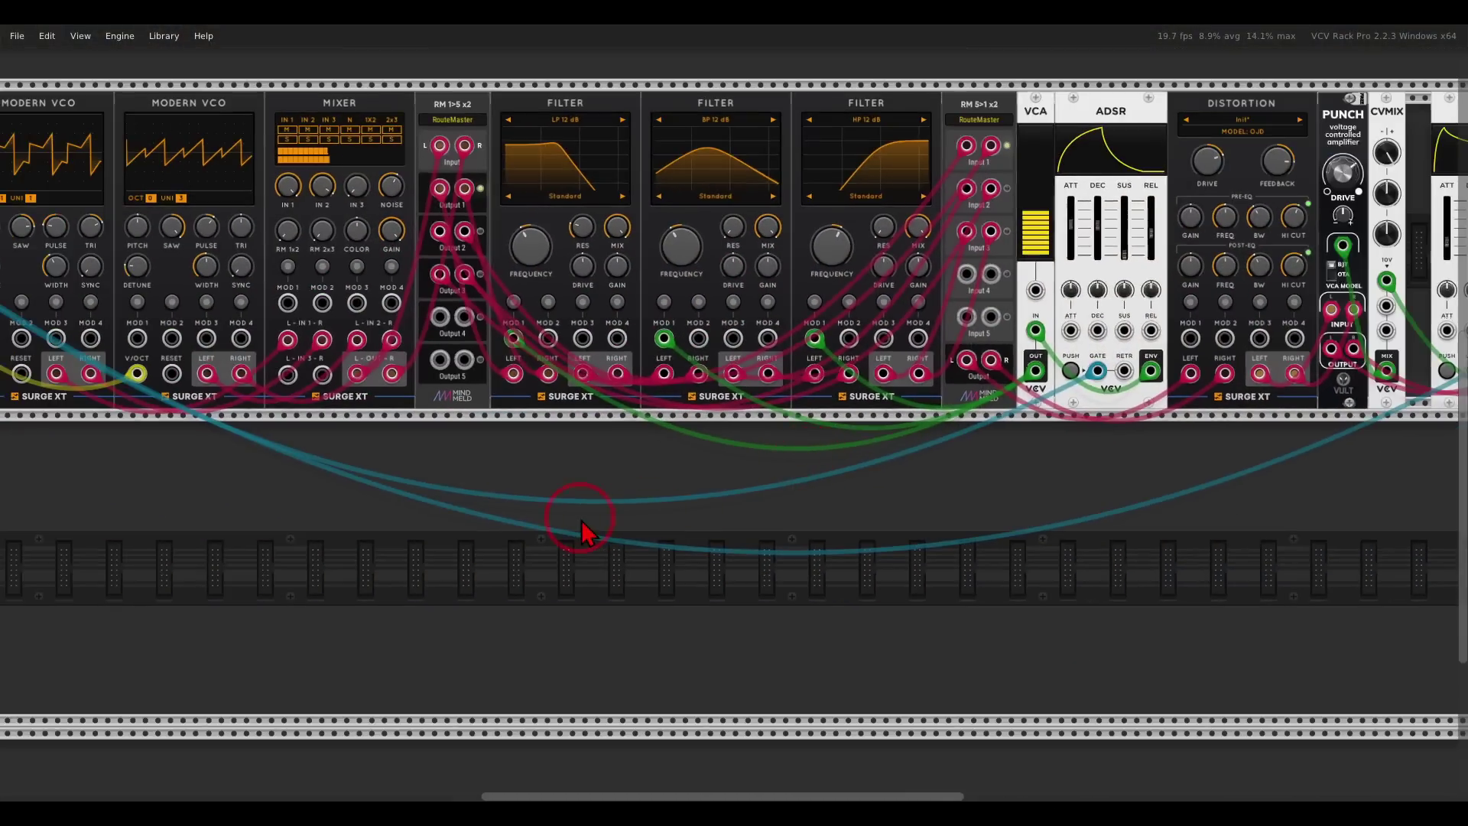
{"action": "right_click", "coordinate": [586, 530]}
{"action": "left_click", "coordinate": [337, 176]}
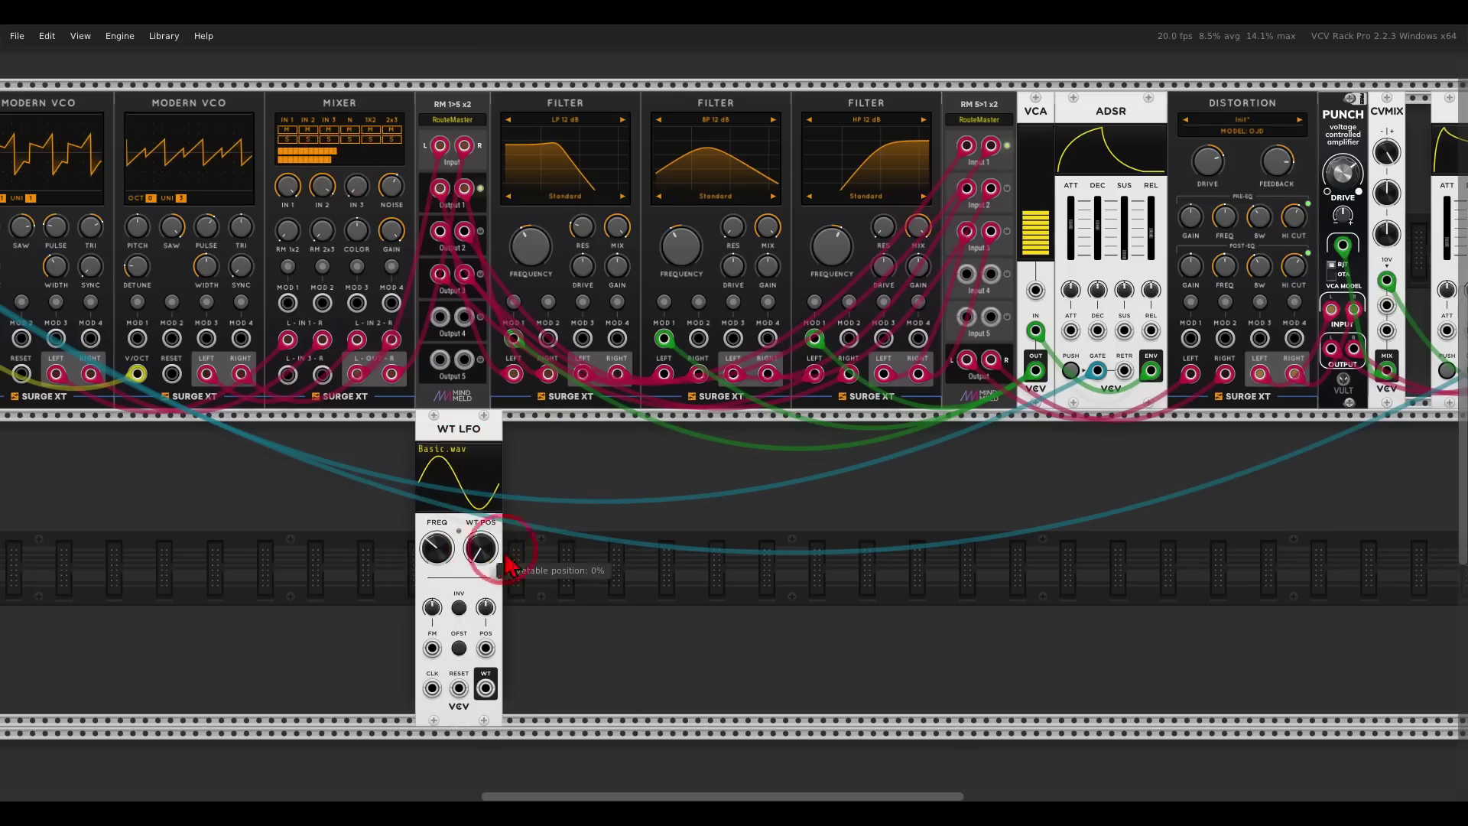
{"action": "scroll", "coordinate": [611, 489], "scroll_direction": "down", "scroll_amount": 3}
{"action": "scroll", "coordinate": [611, 490], "scroll_direction": "left", "scroll_amount": 3}
{"action": "scroll", "coordinate": [655, 449], "scroll_direction": "up", "scroll_amount": 3}
{"action": "left_click_drag", "start_coordinate": [662, 403], "coordinate": [691, 481]}
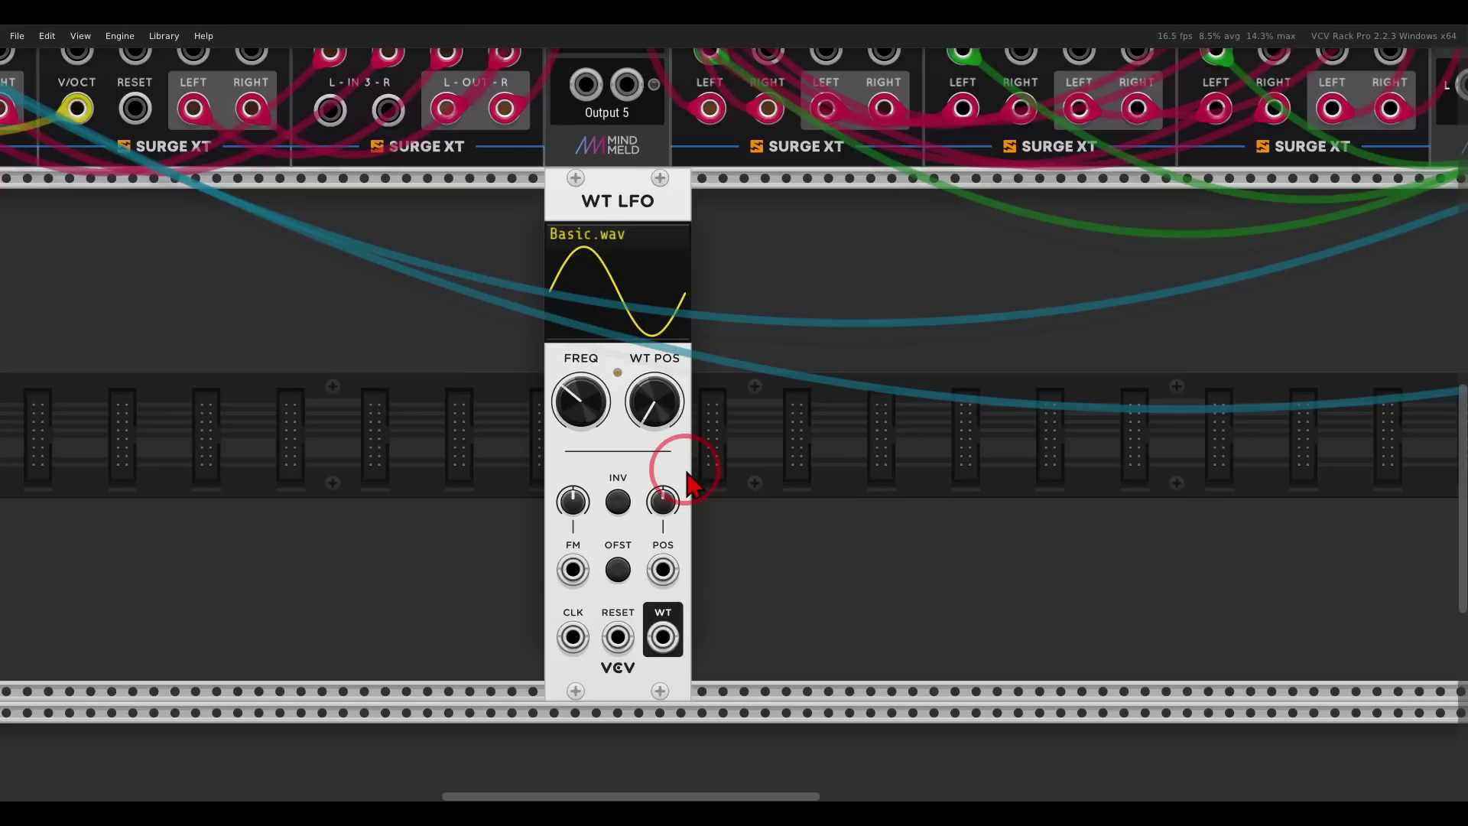
{"action": "scroll", "coordinate": [692, 482], "scroll_direction": "down", "scroll_amount": 1}
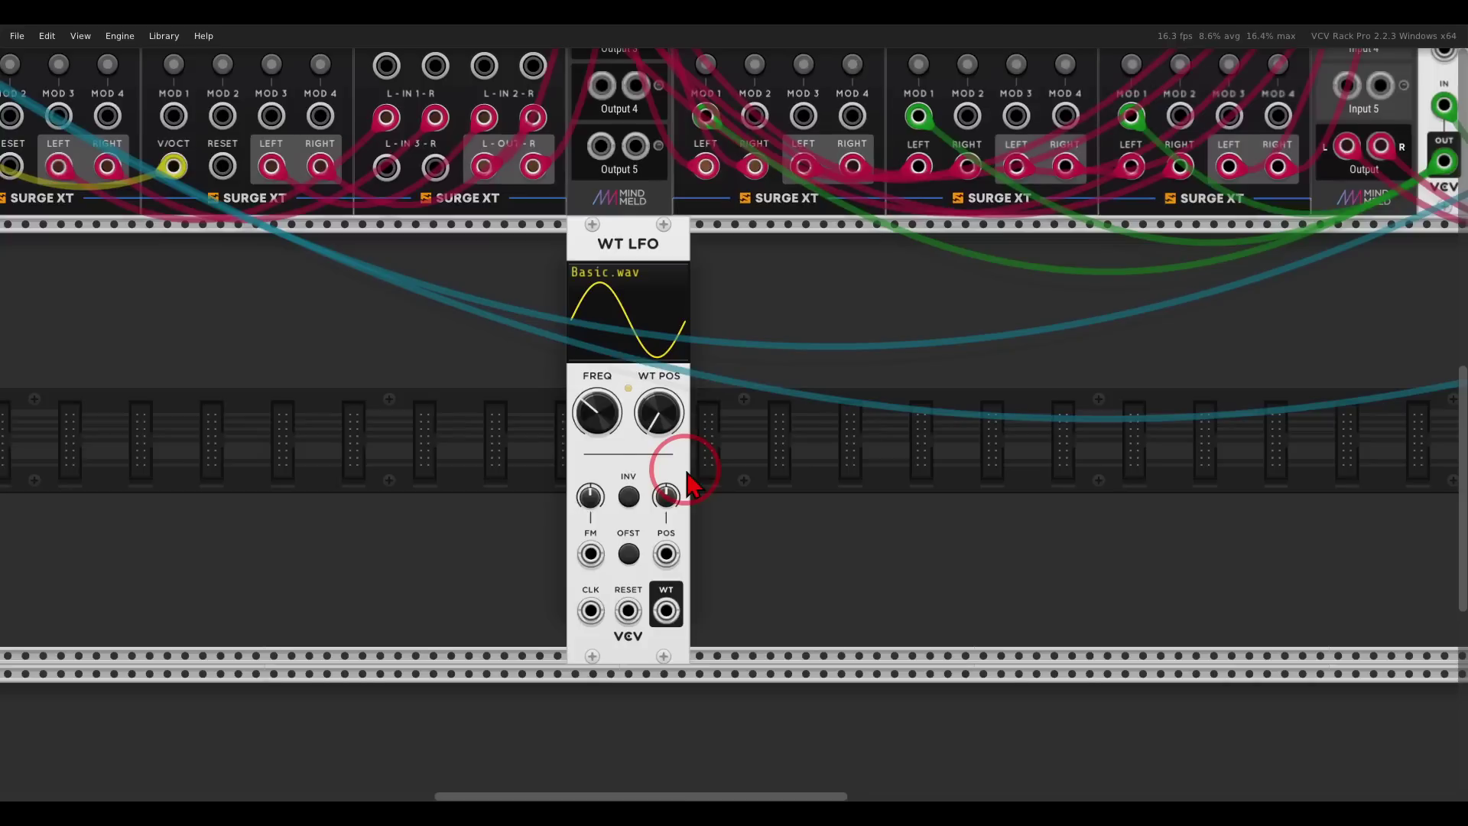
{"action": "scroll", "coordinate": [604, 493], "scroll_direction": "down", "scroll_amount": 2}
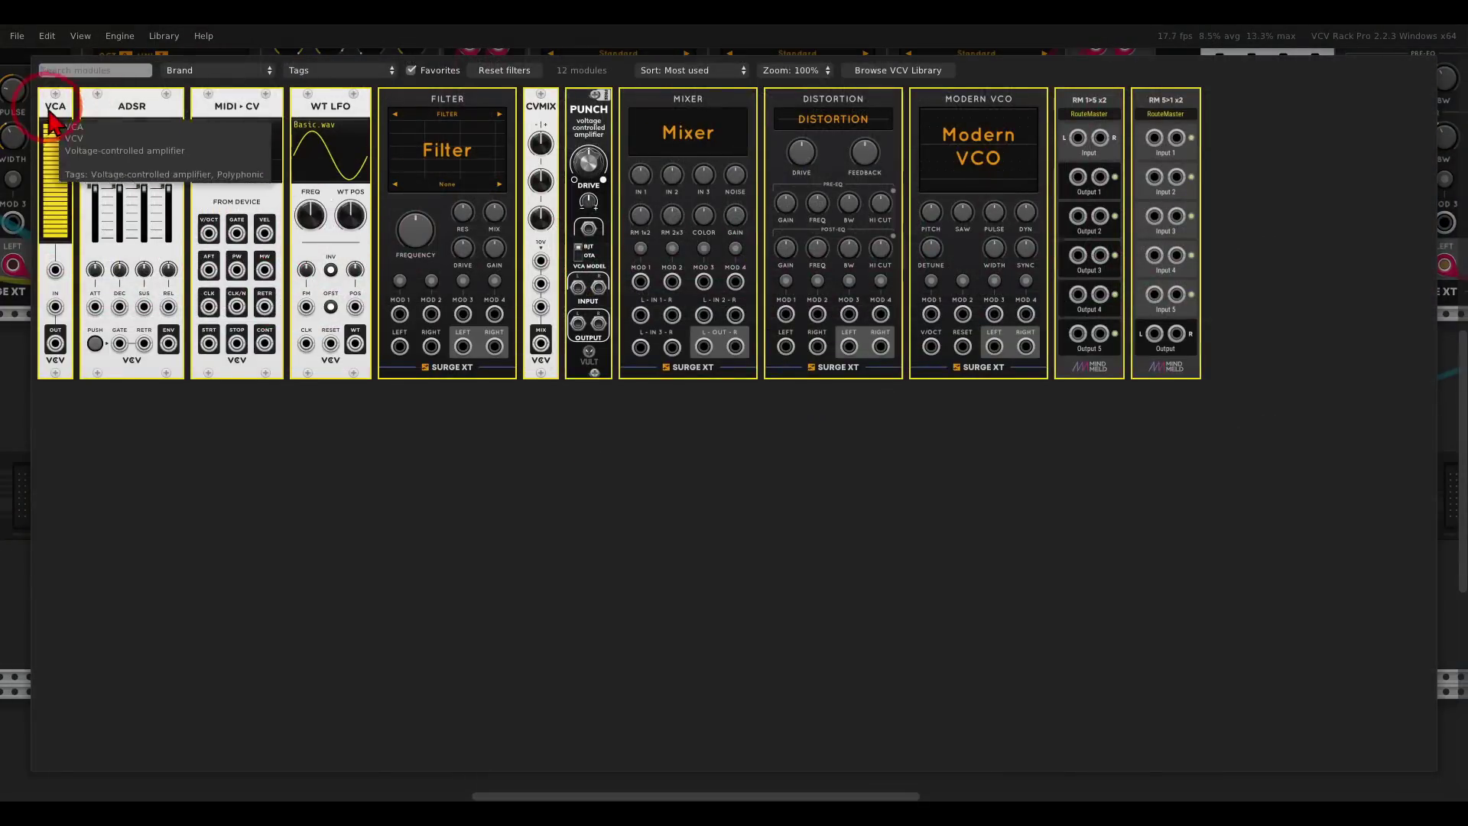
- Add a VCA beside the WT LFO and patch the LFO's WT output into the VCA's input
{"action": "left_click", "coordinate": [50, 122]}
{"action": "left_click_drag", "start_coordinate": [401, 584], "coordinate": [551, 583]}
{"action": "left_click_drag", "start_coordinate": [523, 638], "coordinate": [565, 590]}
{"action": "scroll", "coordinate": [665, 535], "scroll_direction": "down", "scroll_amount": 2}
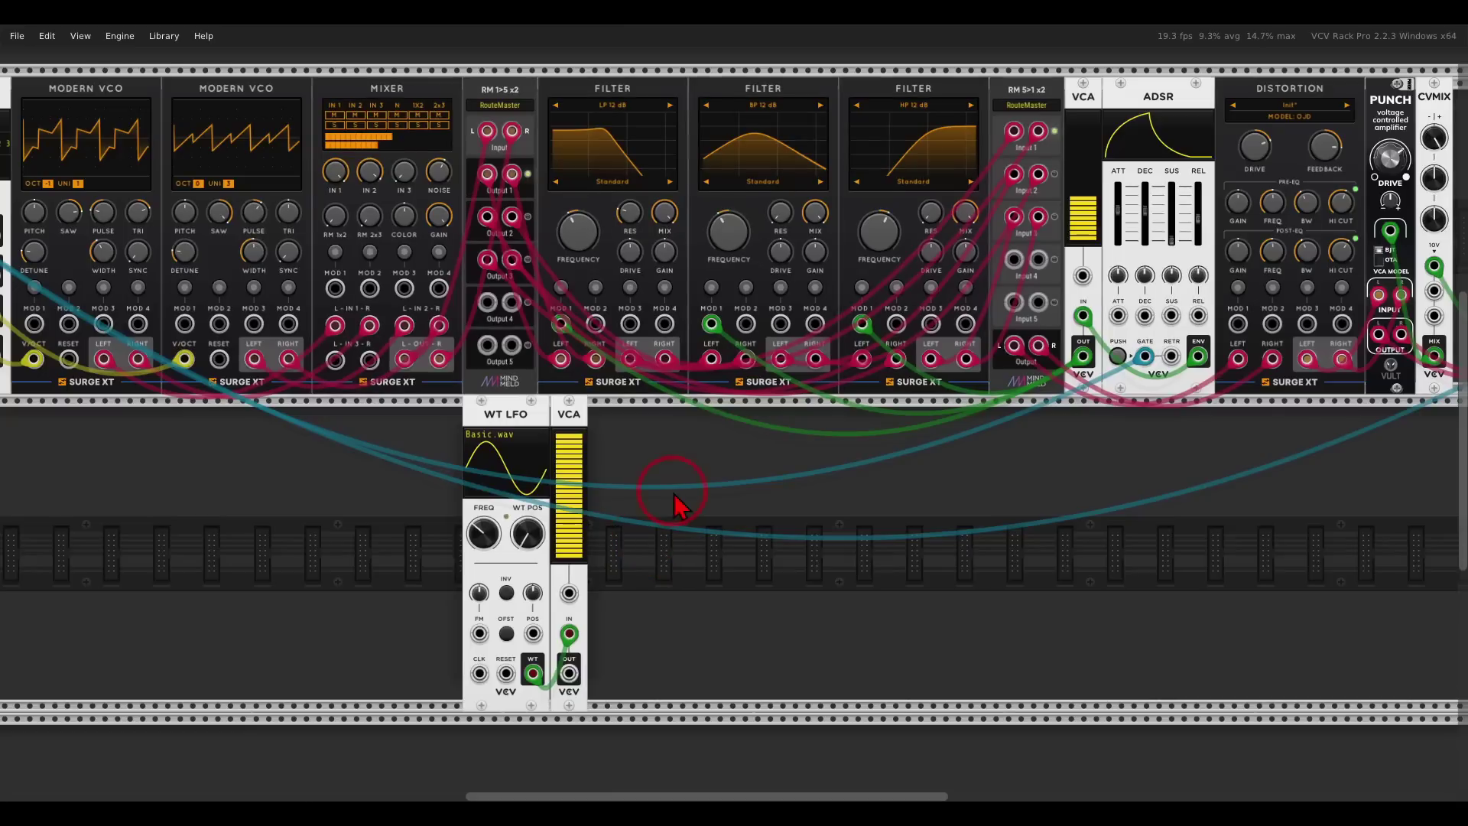
- Patch the LFO VCA's output to the Mod 2 inputs of all three filters
{"action": "scroll", "coordinate": [572, 657], "scroll_direction": "up", "scroll_amount": 1}
{"action": "left_click_drag", "start_coordinate": [544, 704], "coordinate": [569, 353]}
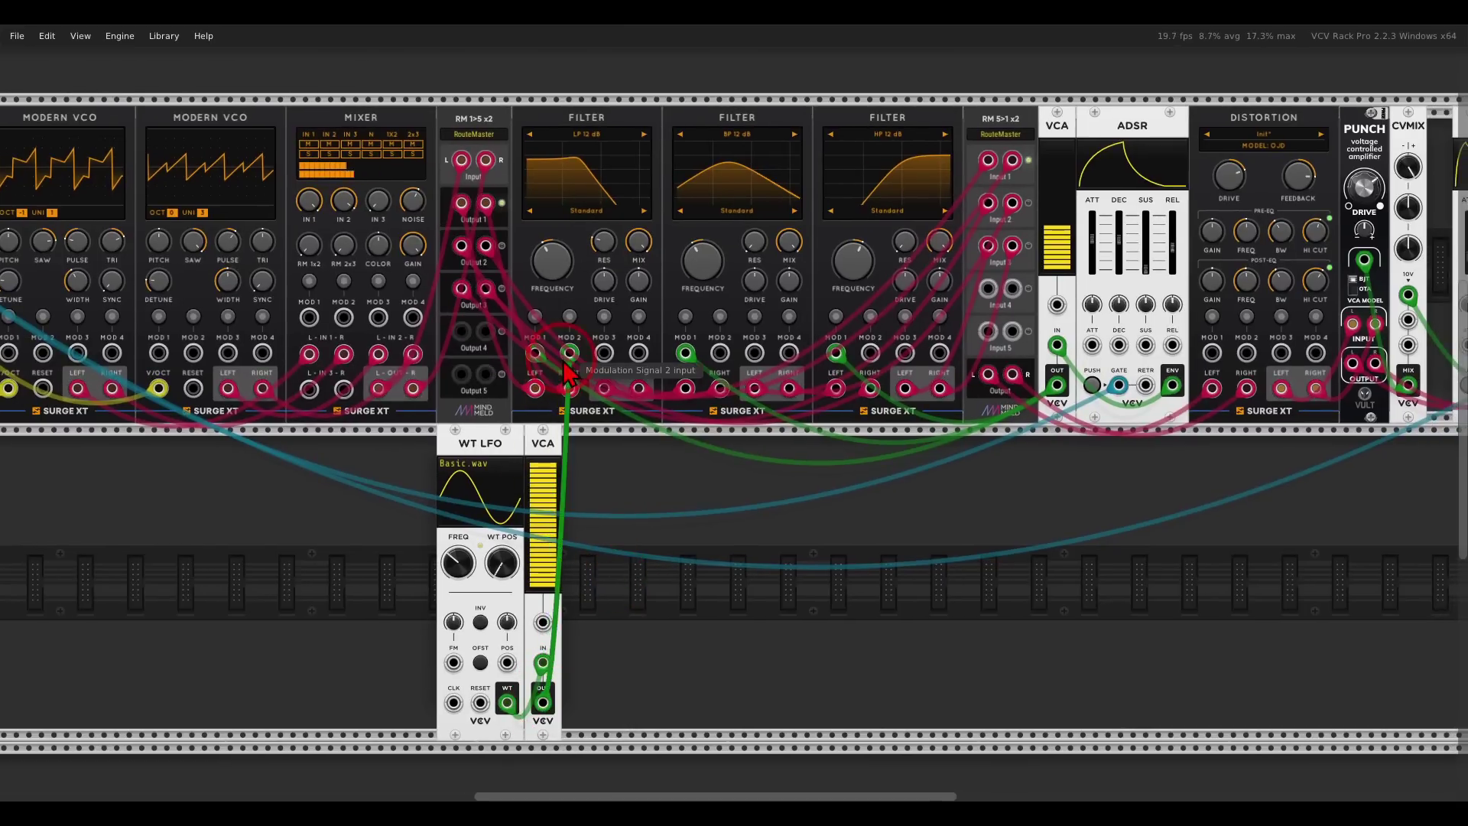
{"action": "left_click_drag", "start_coordinate": [544, 704], "coordinate": [870, 353]}
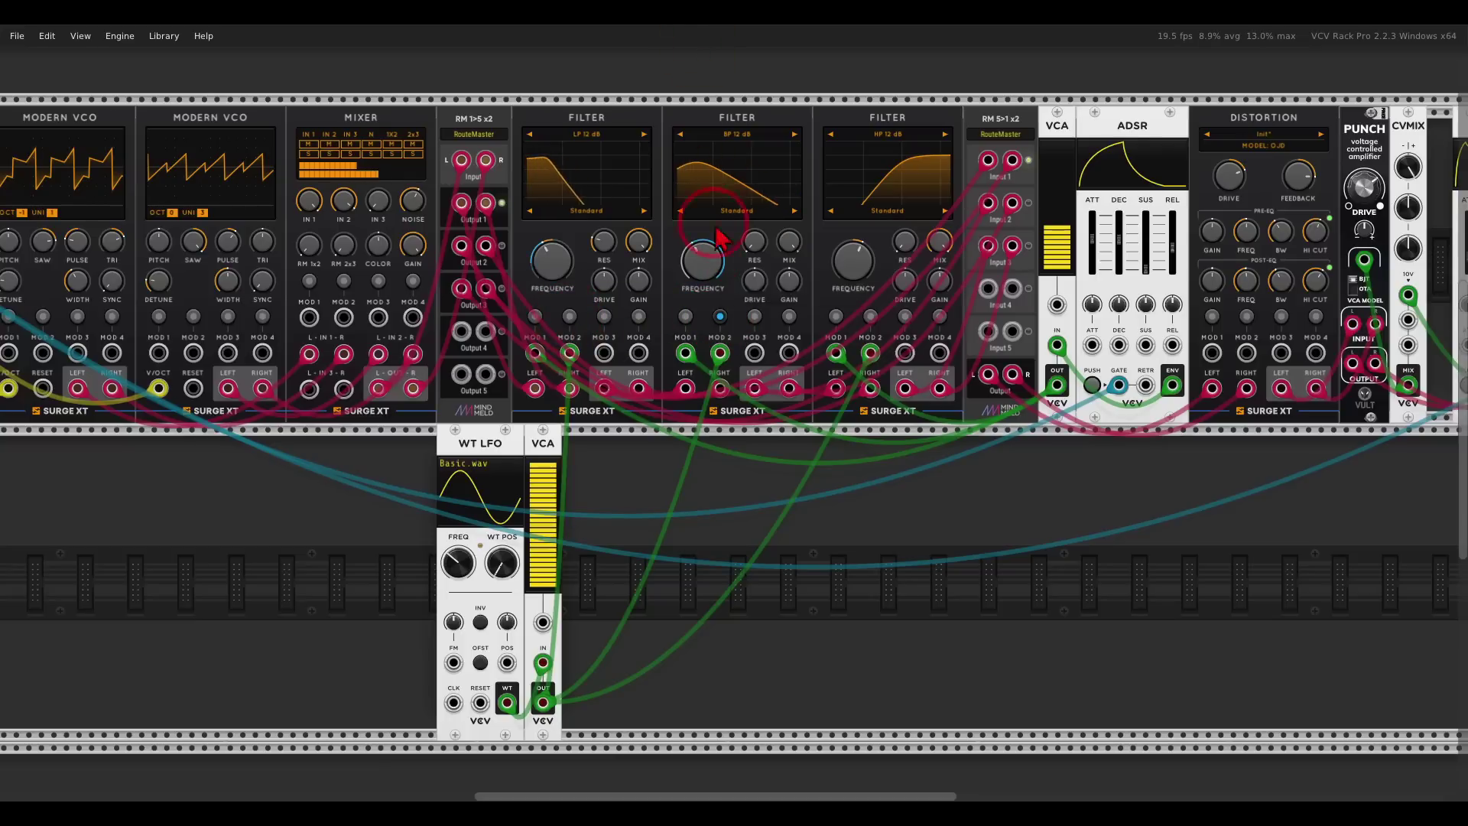
- Assign Mod 2 to the filters' frequency and lower the LFO VCA's level
{"action": "left_click", "coordinate": [870, 318]}
{"action": "left_click_drag", "start_coordinate": [853, 264], "coordinate": [858, 122]}
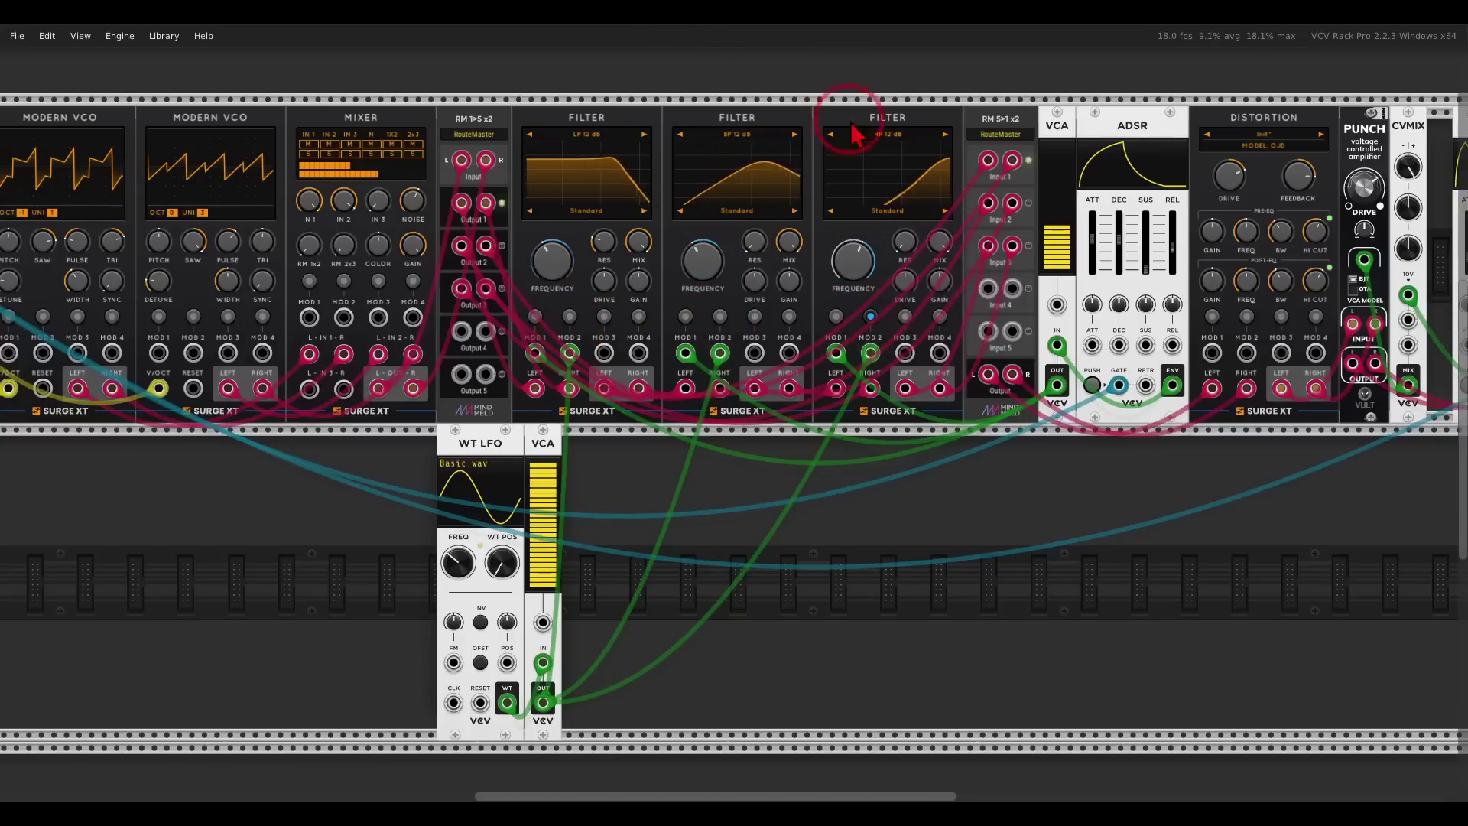
{"action": "left_click_drag", "start_coordinate": [562, 497], "coordinate": [548, 747]}
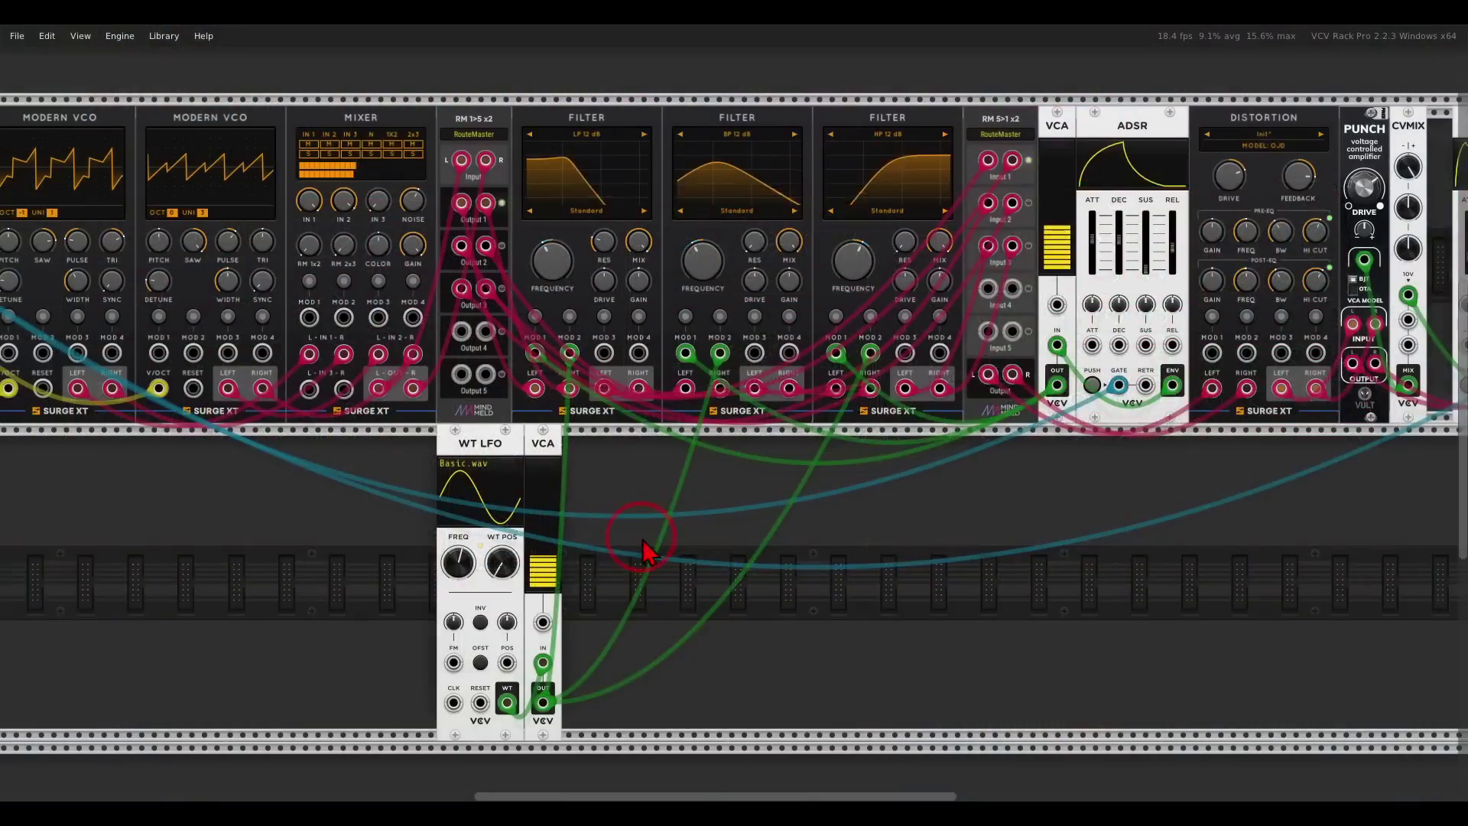
- Add two more VCAs beside the first LFO VCA and feed the LFO signal into both of their inputs
{"action": "left_click_drag", "start_coordinate": [642, 549], "coordinate": [763, 469]}
{"action": "right_click", "coordinate": [763, 469]}
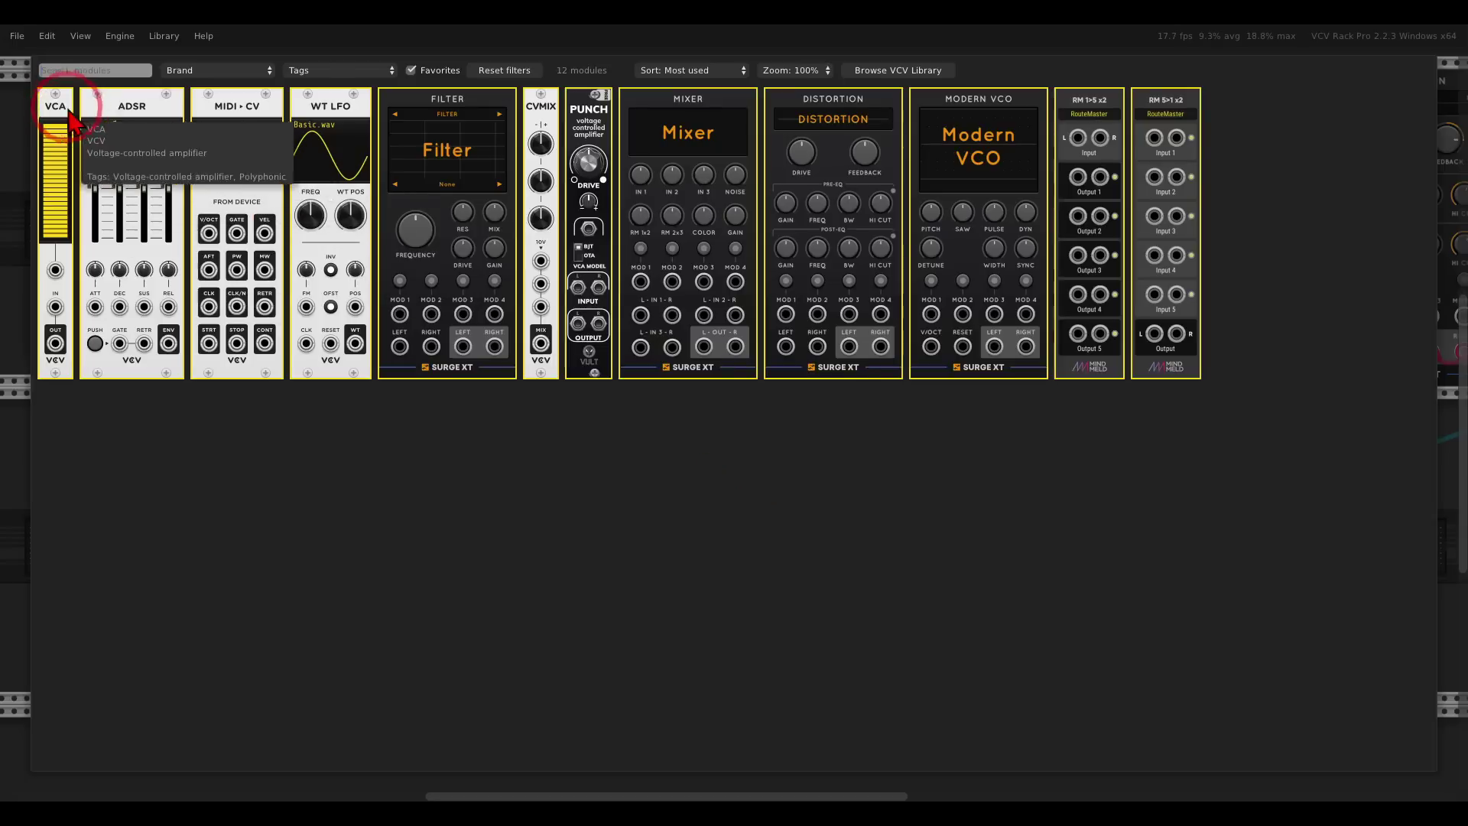
{"action": "left_click", "coordinate": [641, 417]}
{"action": "key", "text": "ctrl+d"}
{"action": "key", "text": "ctrl+d"}
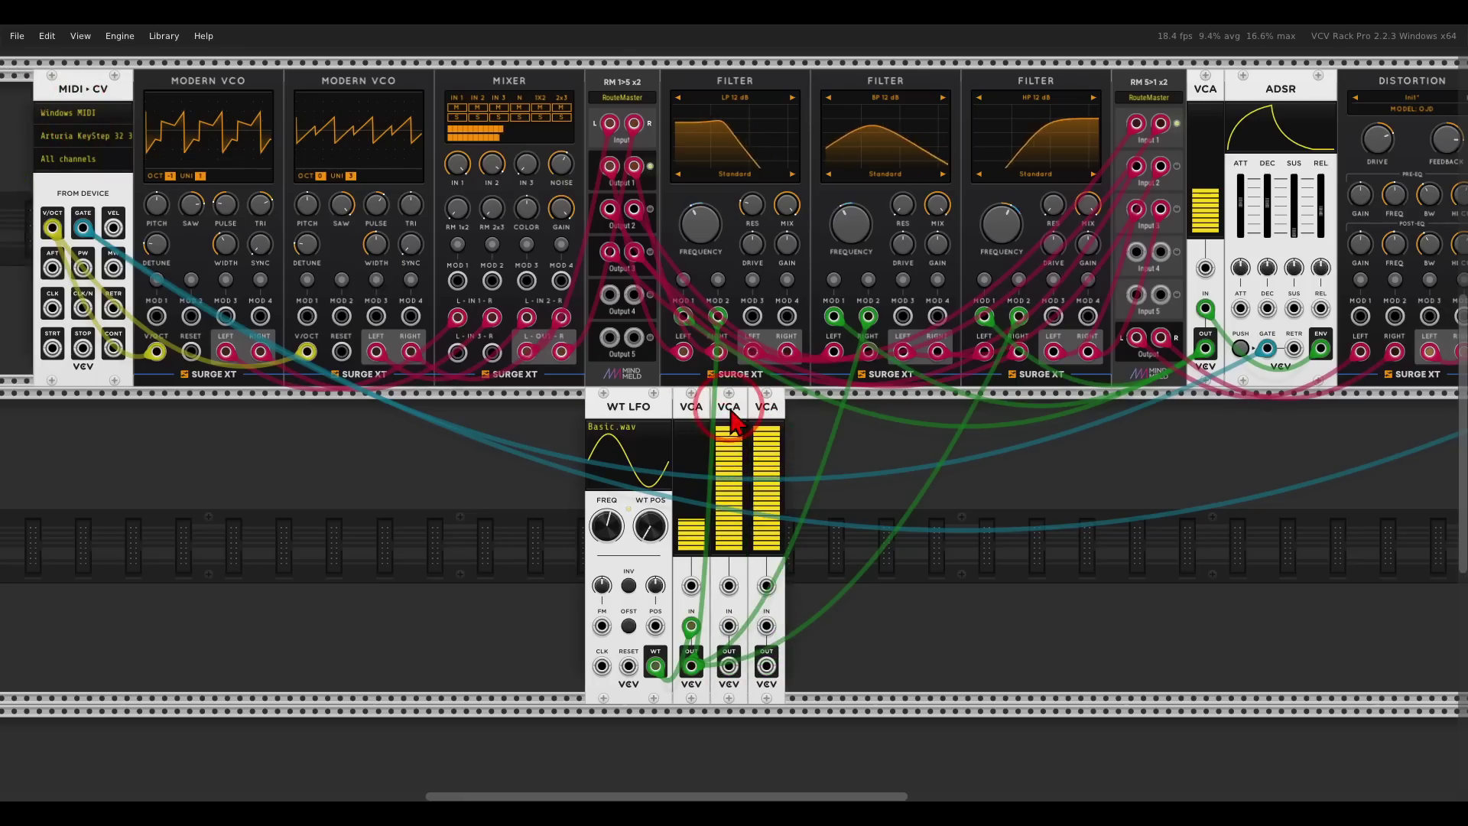
{"action": "left_click", "coordinate": [738, 610]}
{"action": "left_click_drag", "start_coordinate": [690, 626], "coordinate": [766, 625]}
- Patch the second and third VCAs to Mod 1 of the first and second Modern VCOs, assigning each to pulse width
{"action": "left_click_drag", "start_coordinate": [691, 665], "coordinate": [156, 317]}
{"action": "left_click_drag", "start_coordinate": [225, 244], "coordinate": [220, 241]}
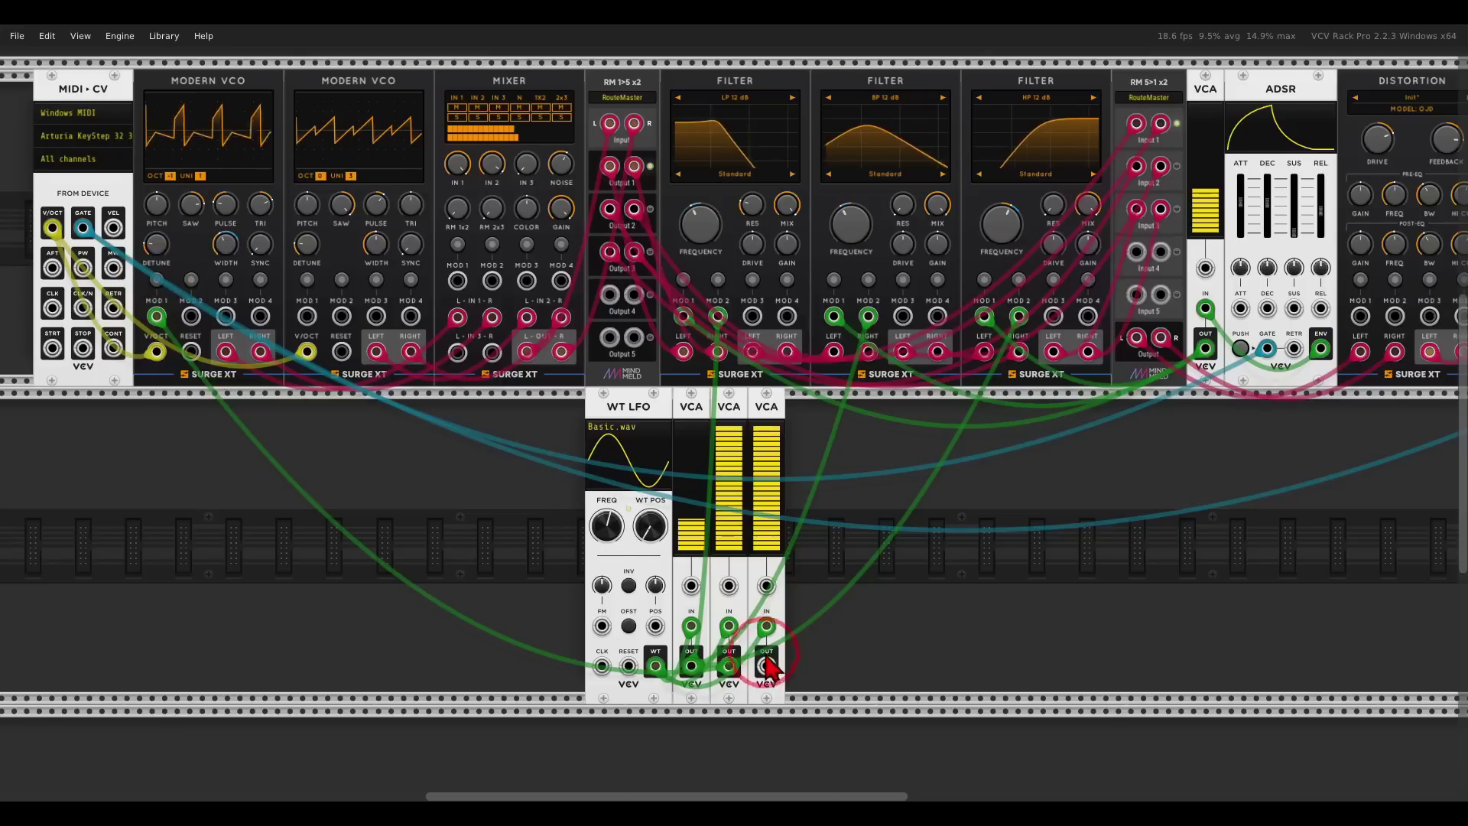
{"action": "left_click_drag", "start_coordinate": [766, 665], "coordinate": [319, 325]}
{"action": "left_click", "coordinate": [307, 280]}
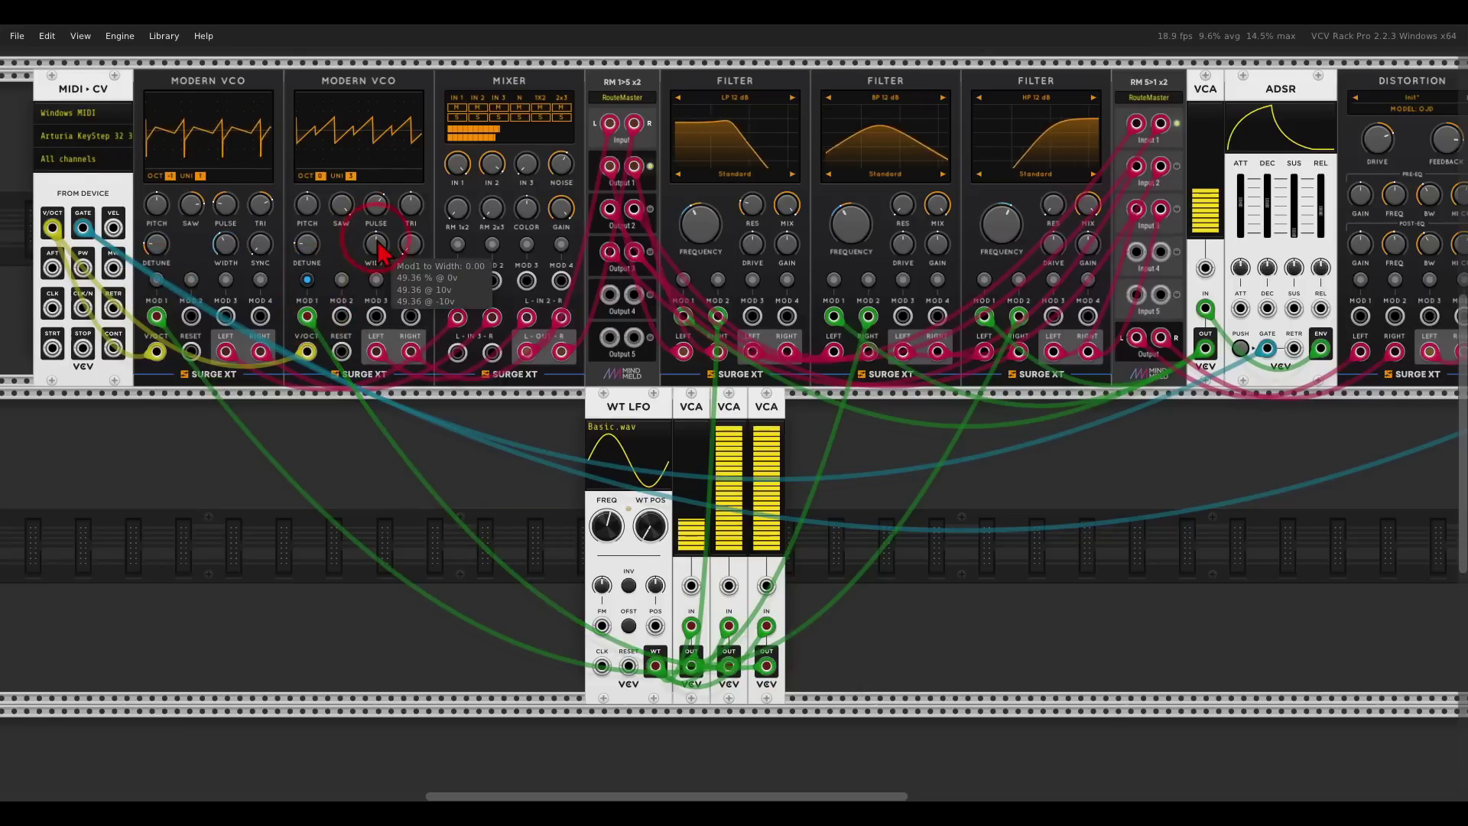
{"action": "left_click_drag", "start_coordinate": [379, 249], "coordinate": [359, 226]}
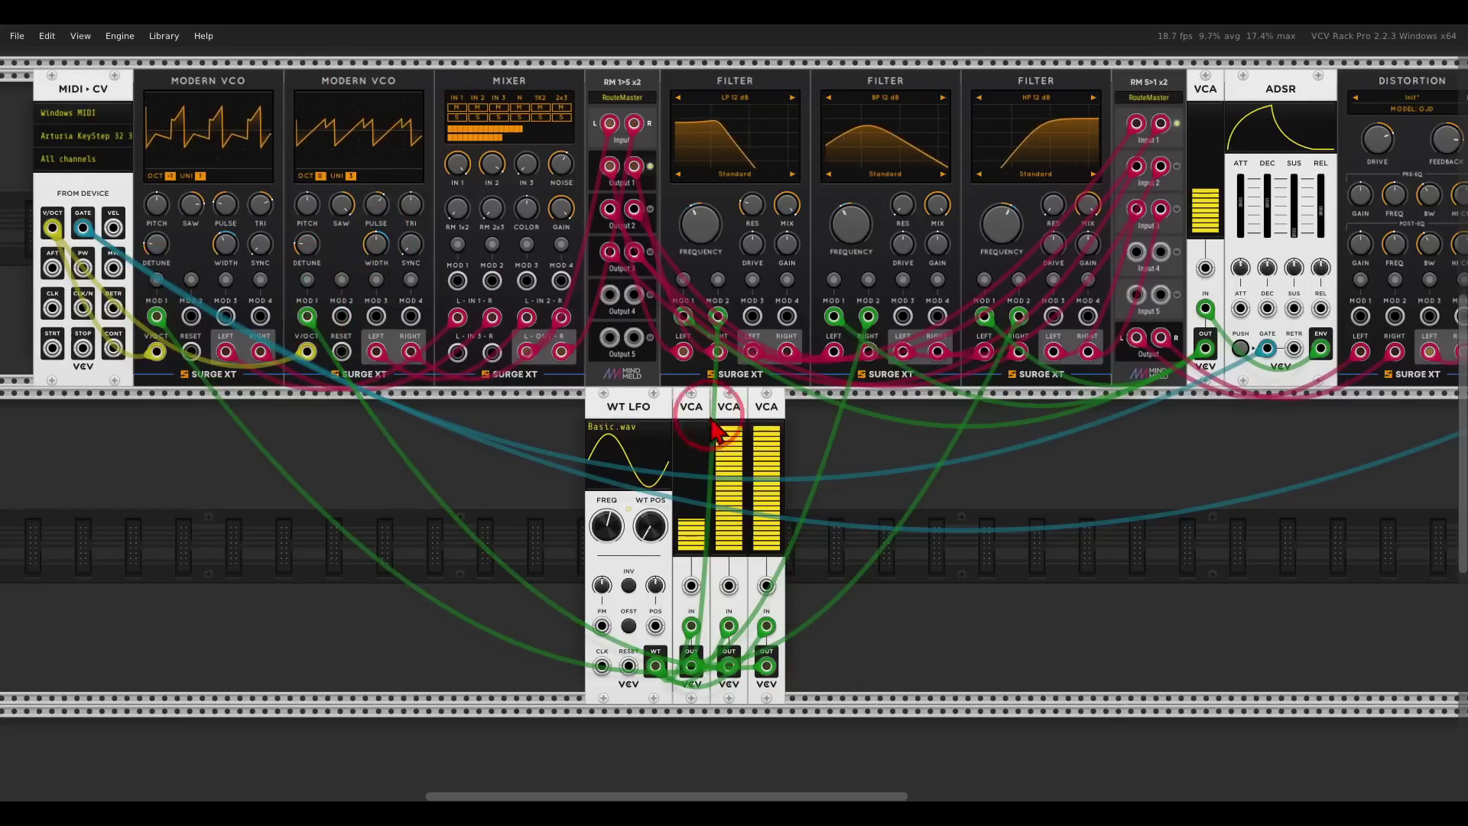
- Lower the second LFO VCA's level and set the third one's level to 10%
{"action": "left_click_drag", "start_coordinate": [715, 432], "coordinate": [727, 597]}
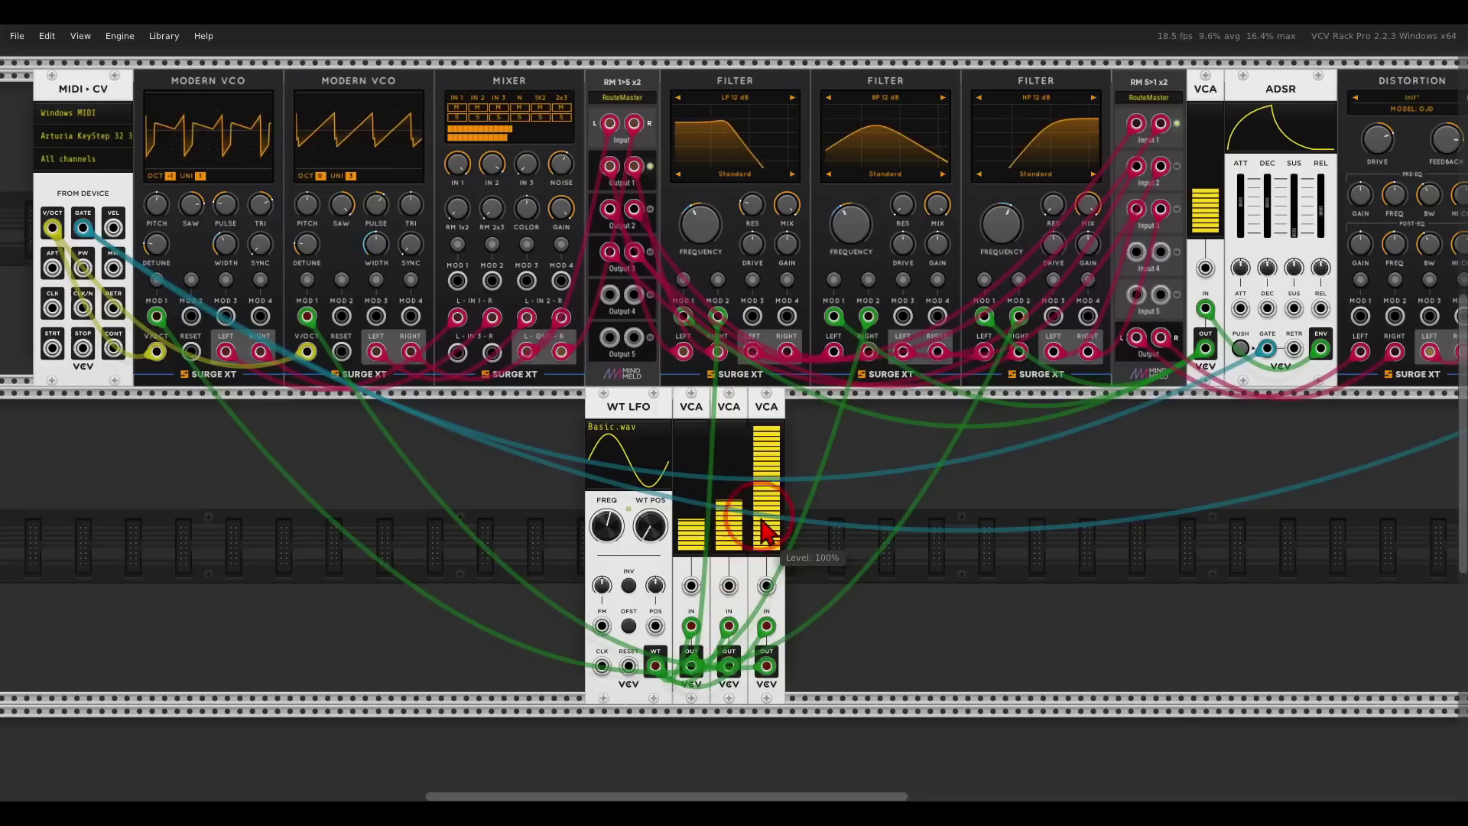
{"action": "left_click_drag", "start_coordinate": [764, 530], "coordinate": [775, 680]}
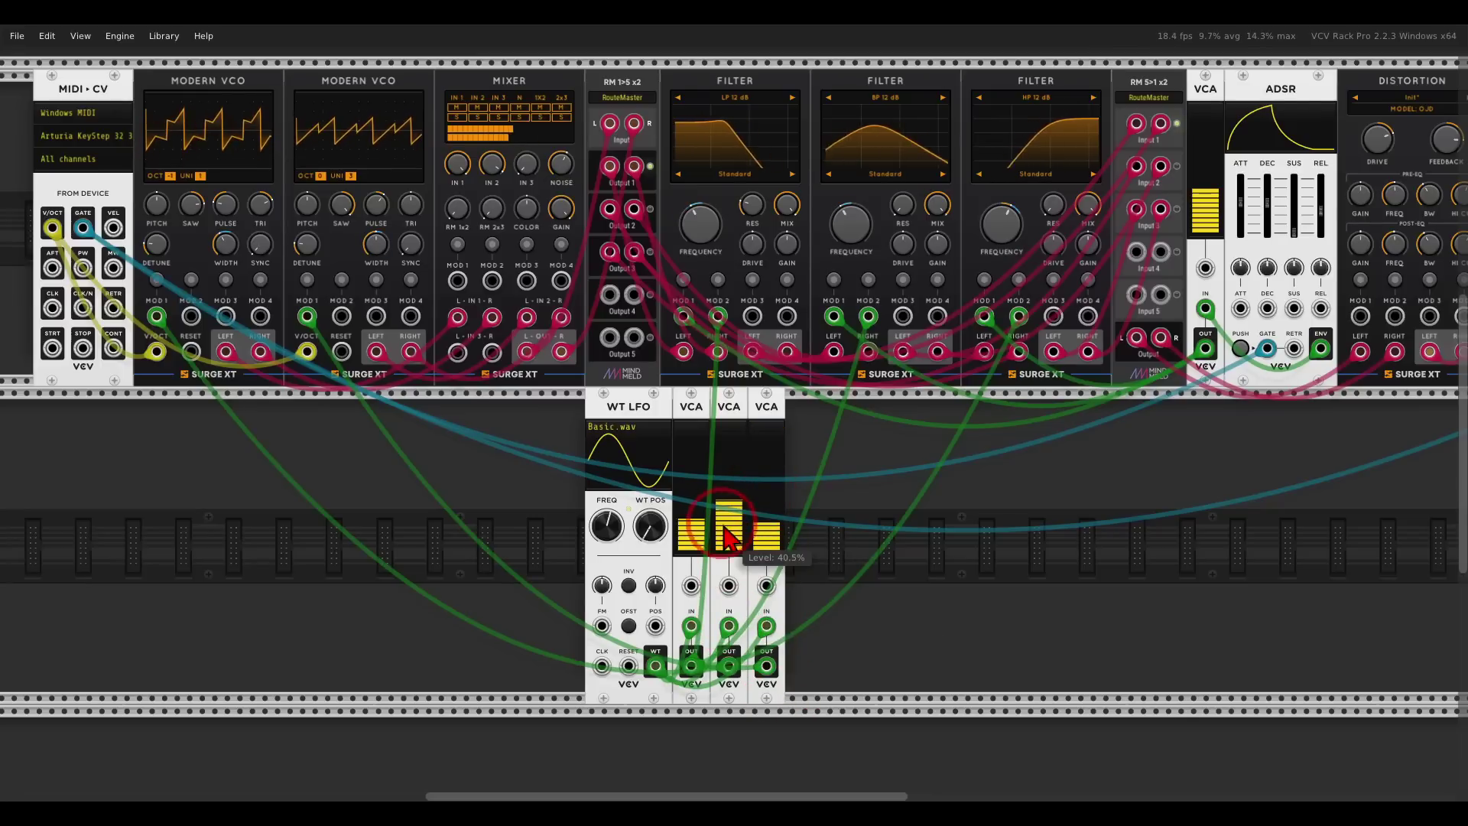
{"action": "left_click_drag", "start_coordinate": [726, 538], "coordinate": [782, 590]}
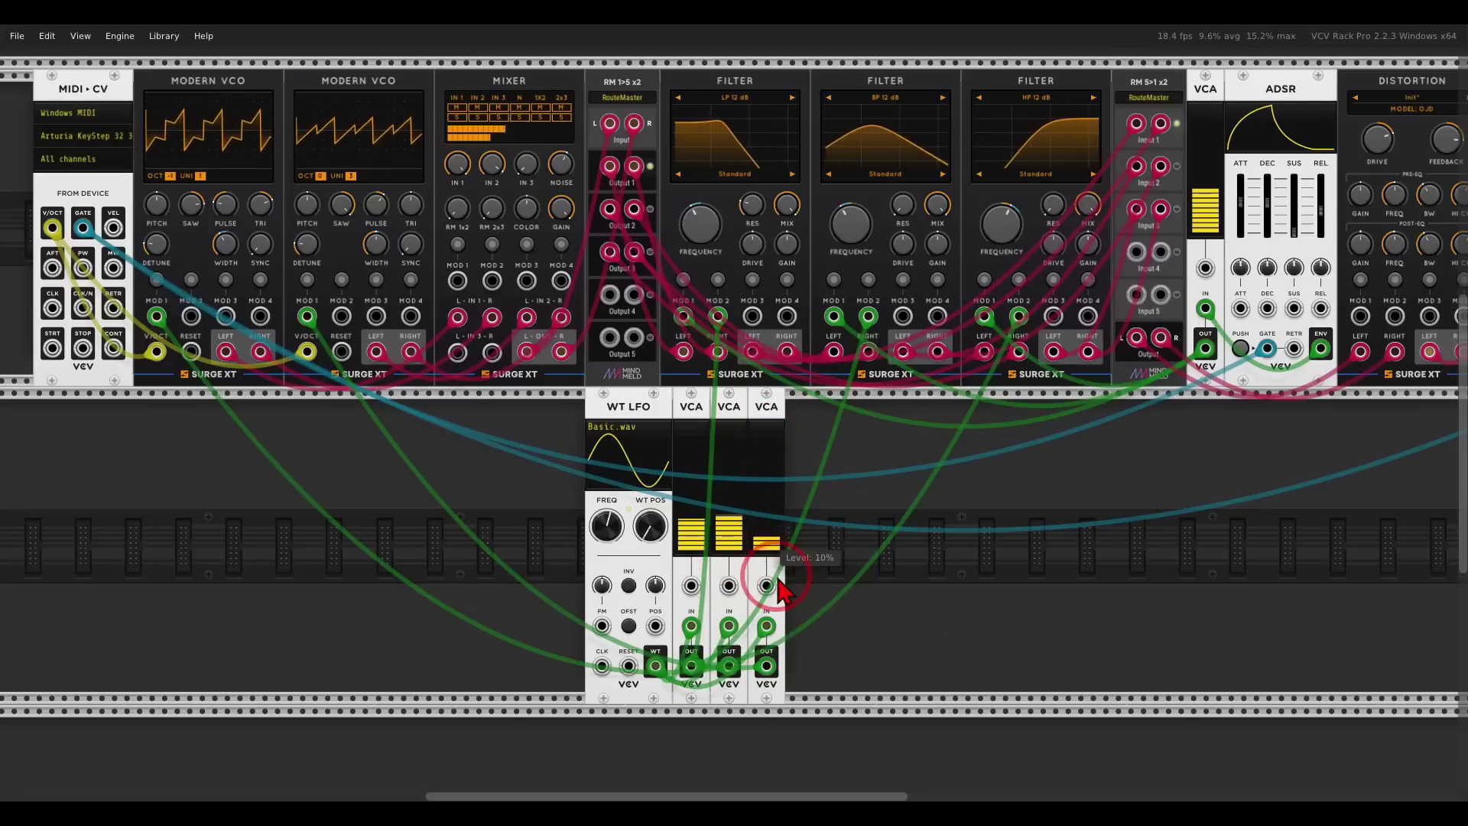
{"action": "left_click_drag", "start_coordinate": [734, 511], "coordinate": [740, 529]}
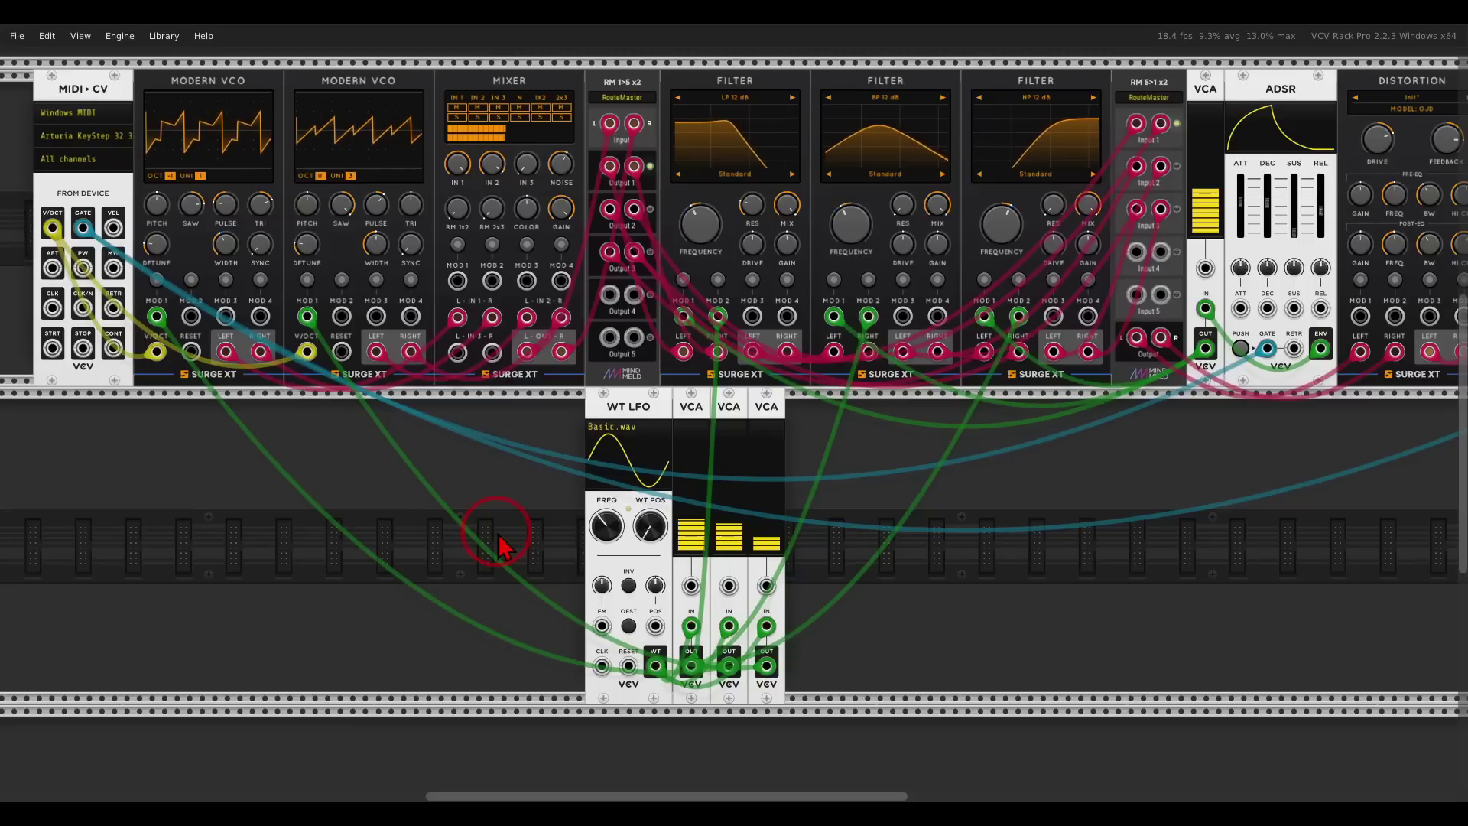
- Move the MIDI-CV module away from the oscillators and add a Process module in the gap
{"action": "key", "text": "Up"}
{"action": "key", "text": "Left"}
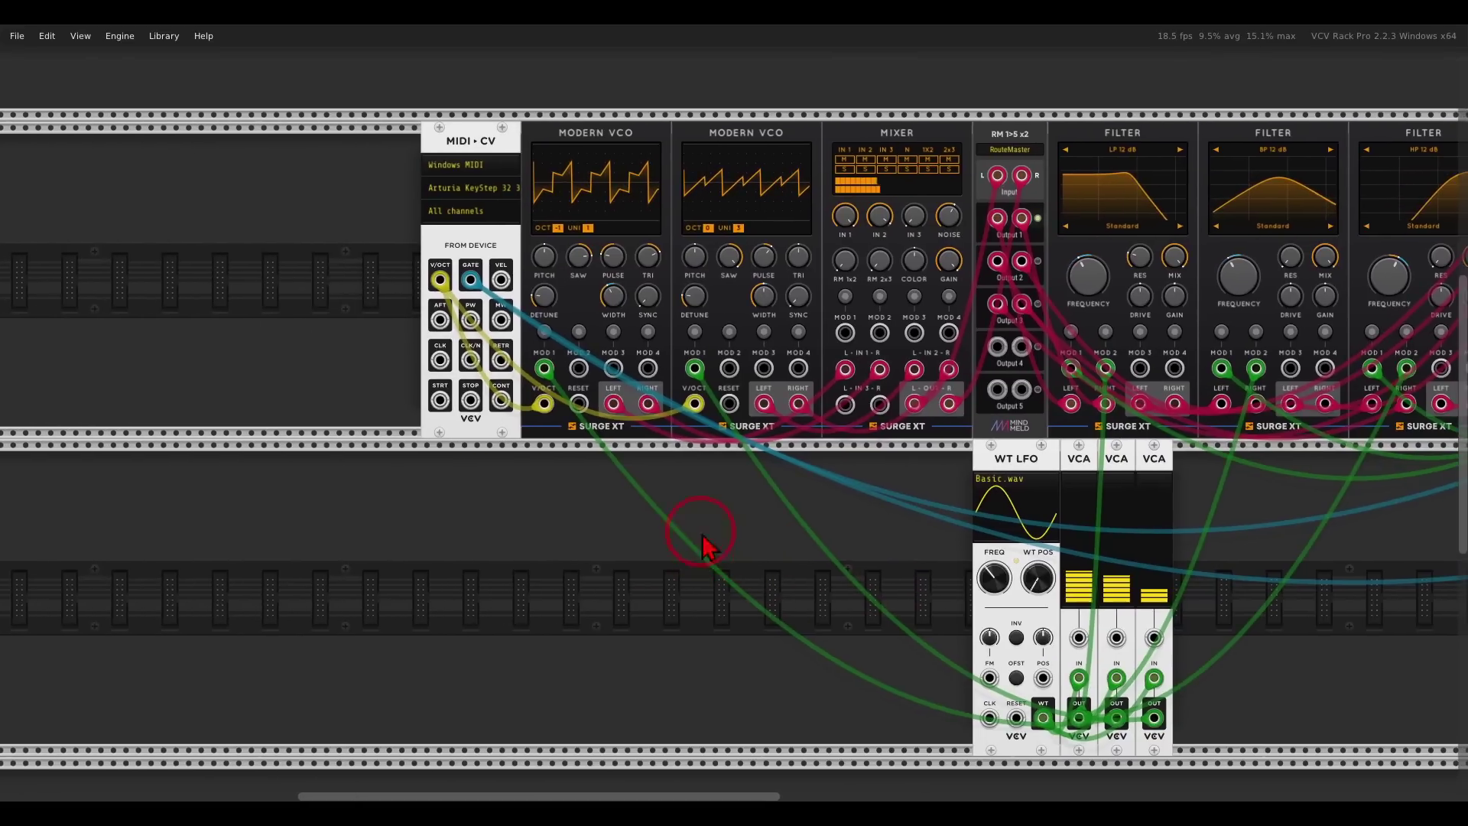
{"action": "left_click_drag", "start_coordinate": [485, 130], "coordinate": [397, 153]}
{"action": "key", "text": "Return"}
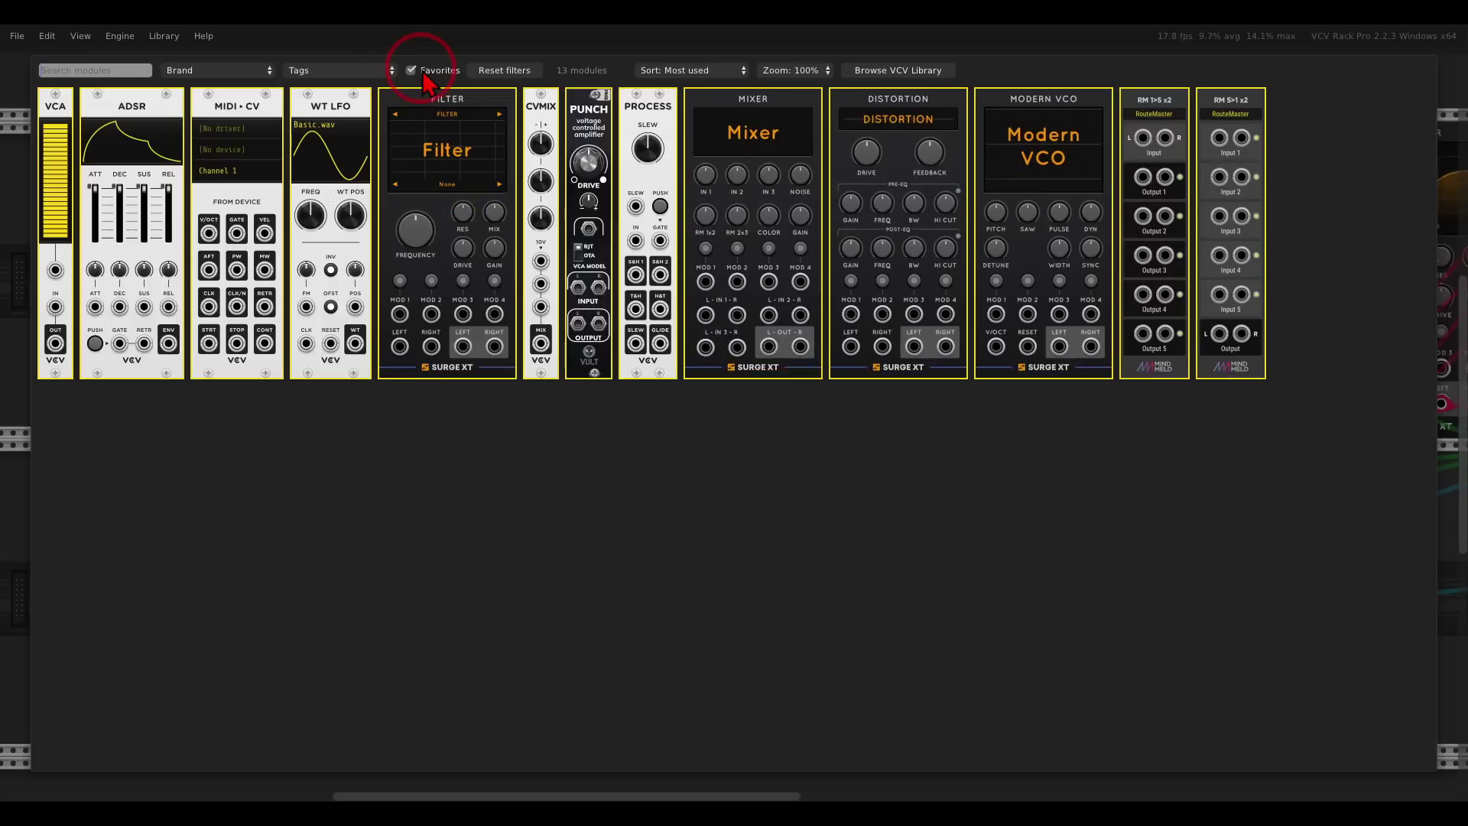
{"action": "left_click_drag", "start_coordinate": [639, 84], "coordinate": [427, 221]}
- Feed both oscillators' V/Oct from Process's Glide output, and patch MIDI-CV's V/Oct and Gate into Process's In and Gate
{"action": "scroll", "coordinate": [386, 233], "scroll_direction": "up", "scroll_amount": 3}
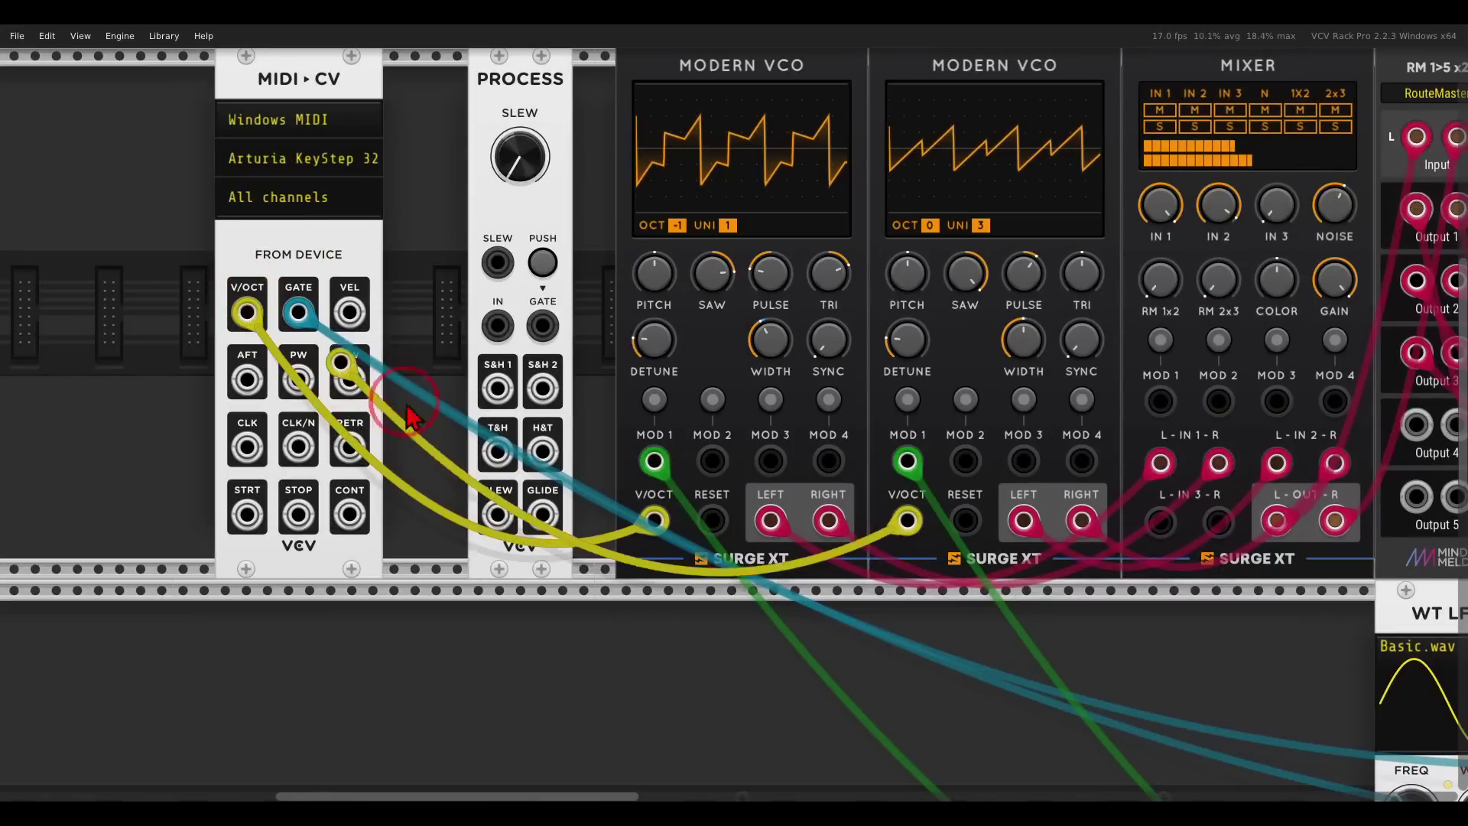
{"action": "left_click_drag", "start_coordinate": [246, 312], "coordinate": [543, 516]}
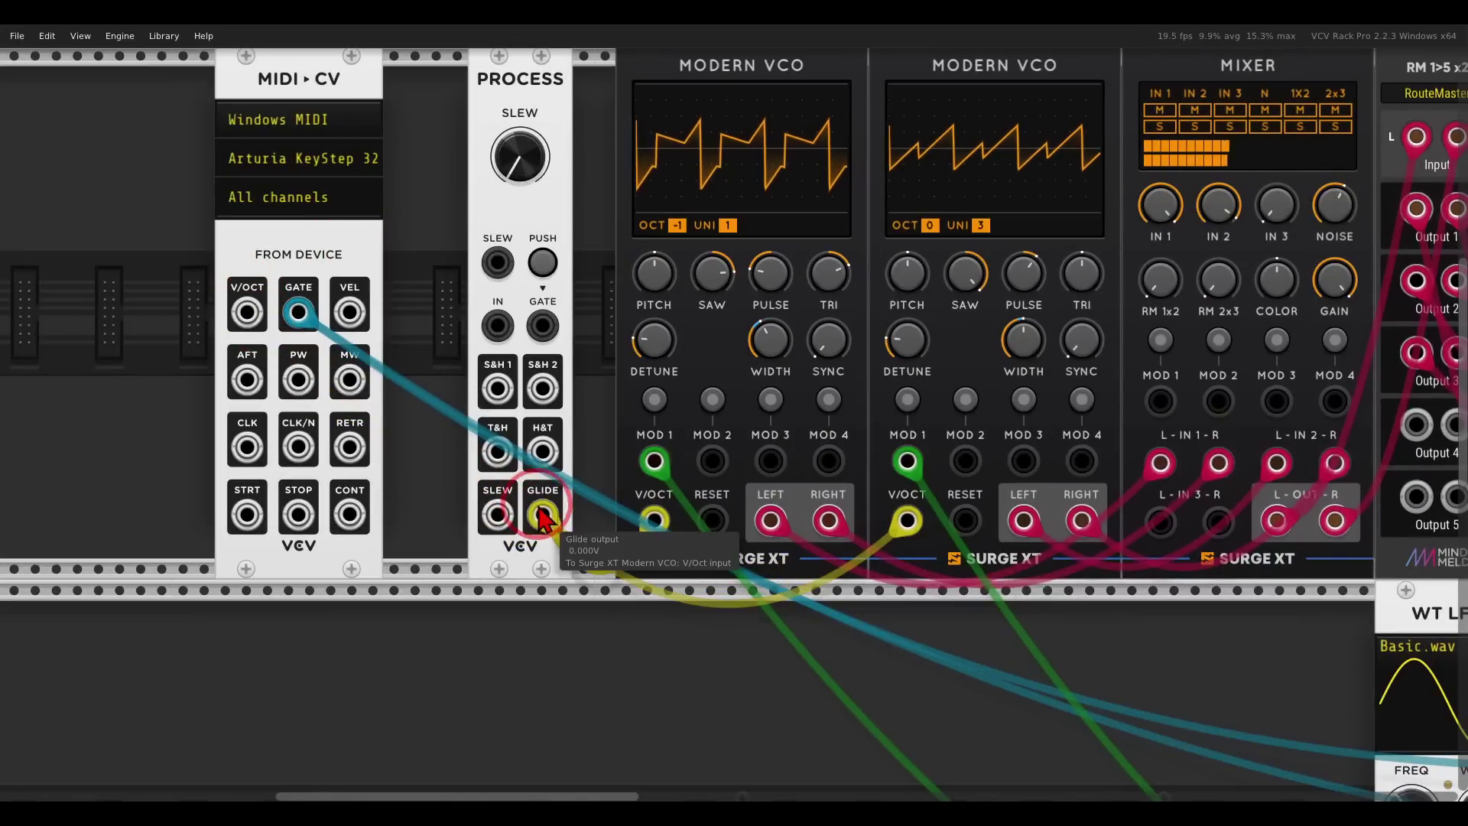
{"action": "left_click_drag", "start_coordinate": [244, 320], "coordinate": [495, 328]}
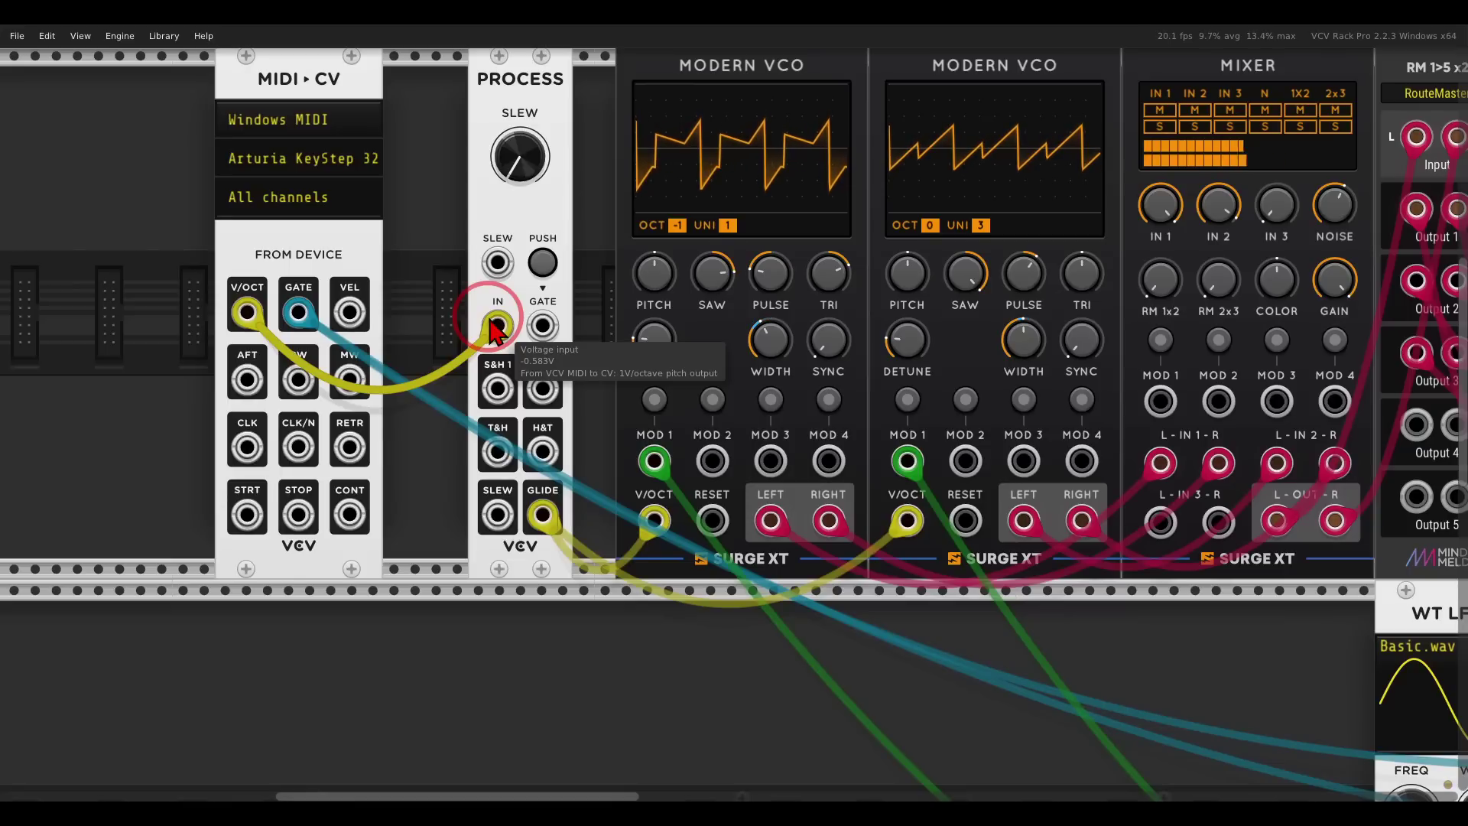
{"action": "left_click_drag", "start_coordinate": [455, 224], "coordinate": [493, 283]}
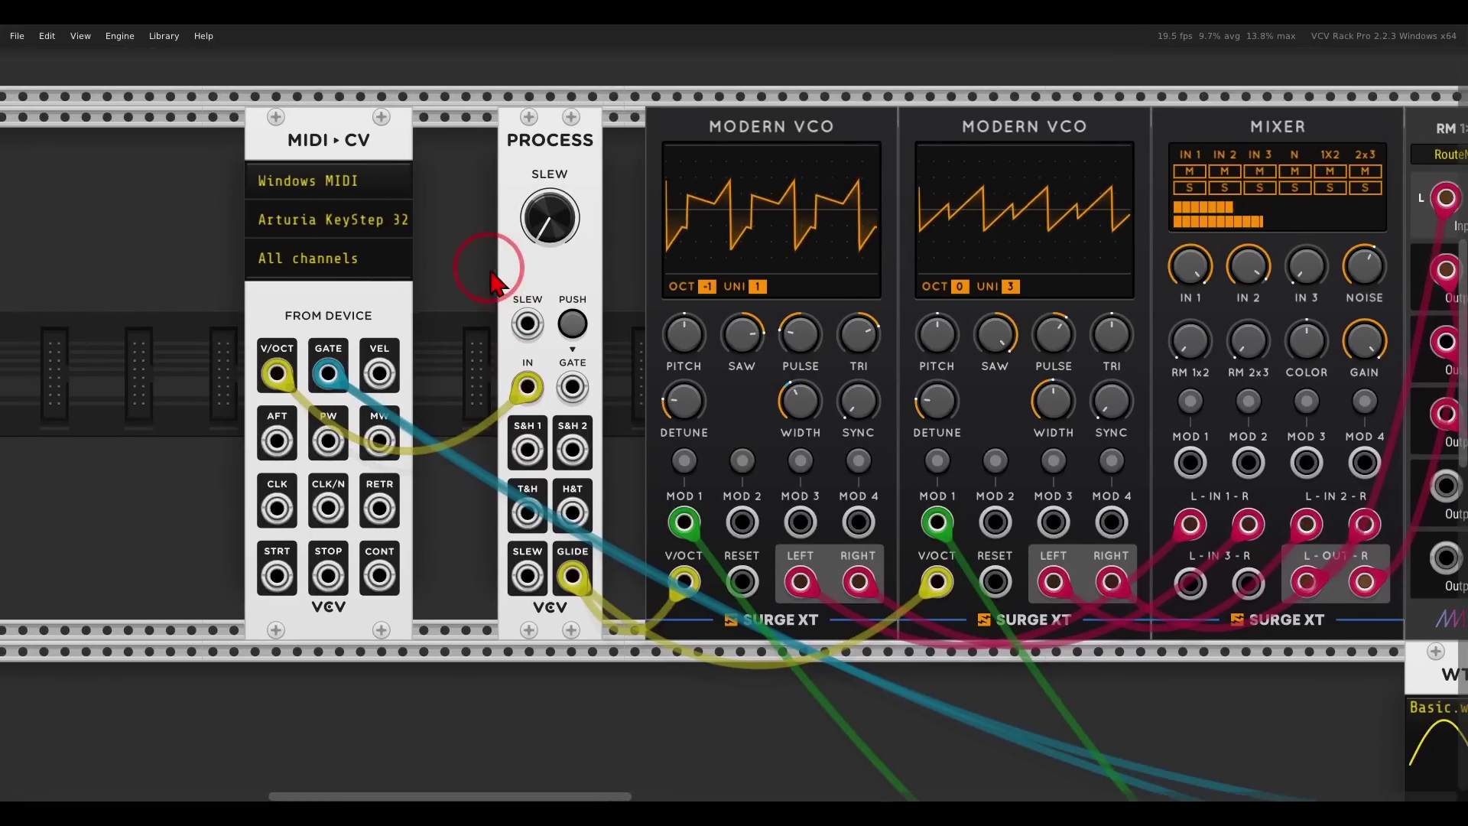
{"action": "left_click_drag", "start_coordinate": [572, 386], "coordinate": [328, 373]}
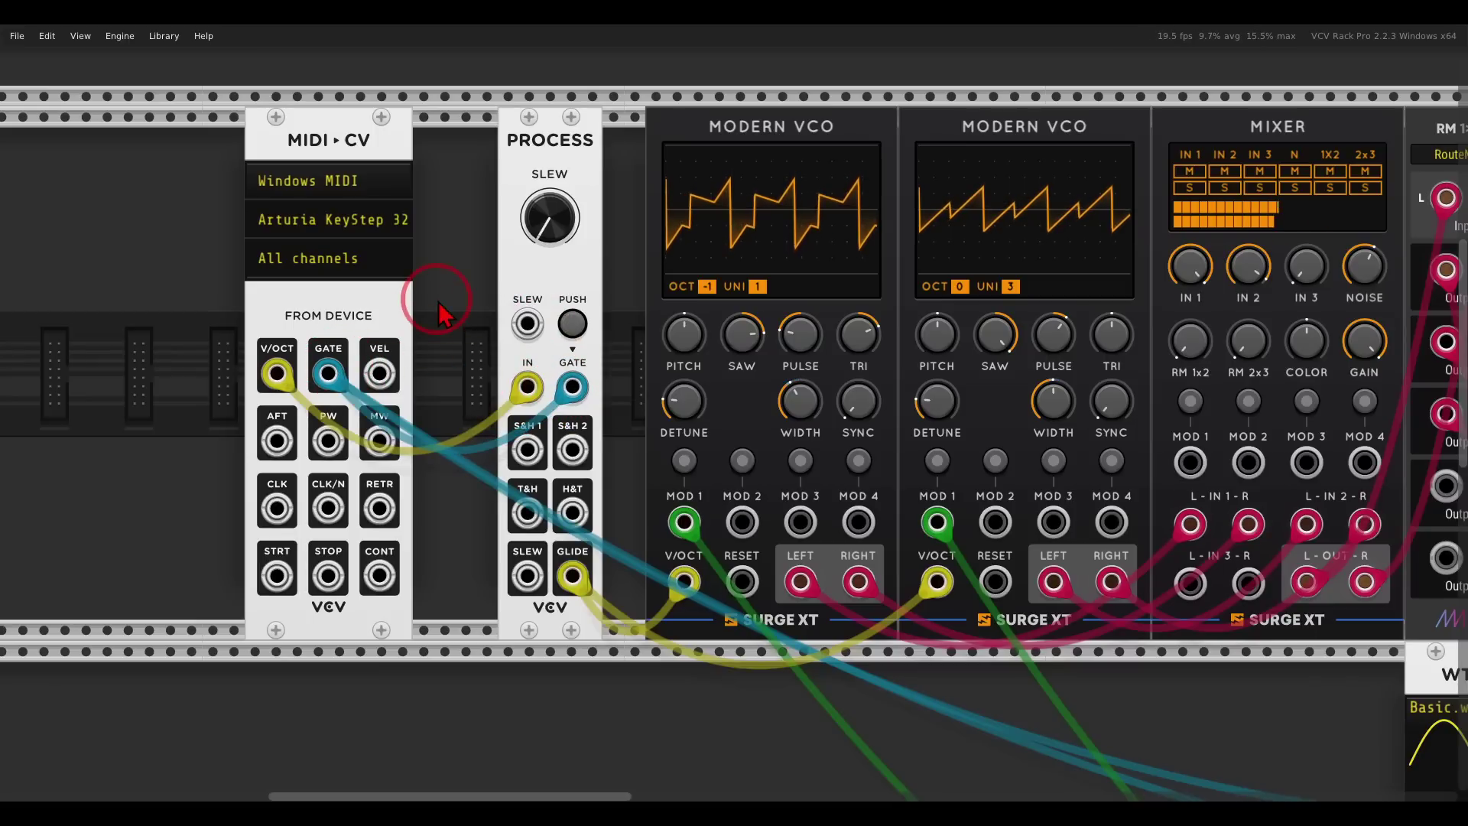
- Turn up and fine-tune the Process module's slew to set the glide between notes
{"action": "left_click_drag", "start_coordinate": [514, 222], "coordinate": [536, 137]}
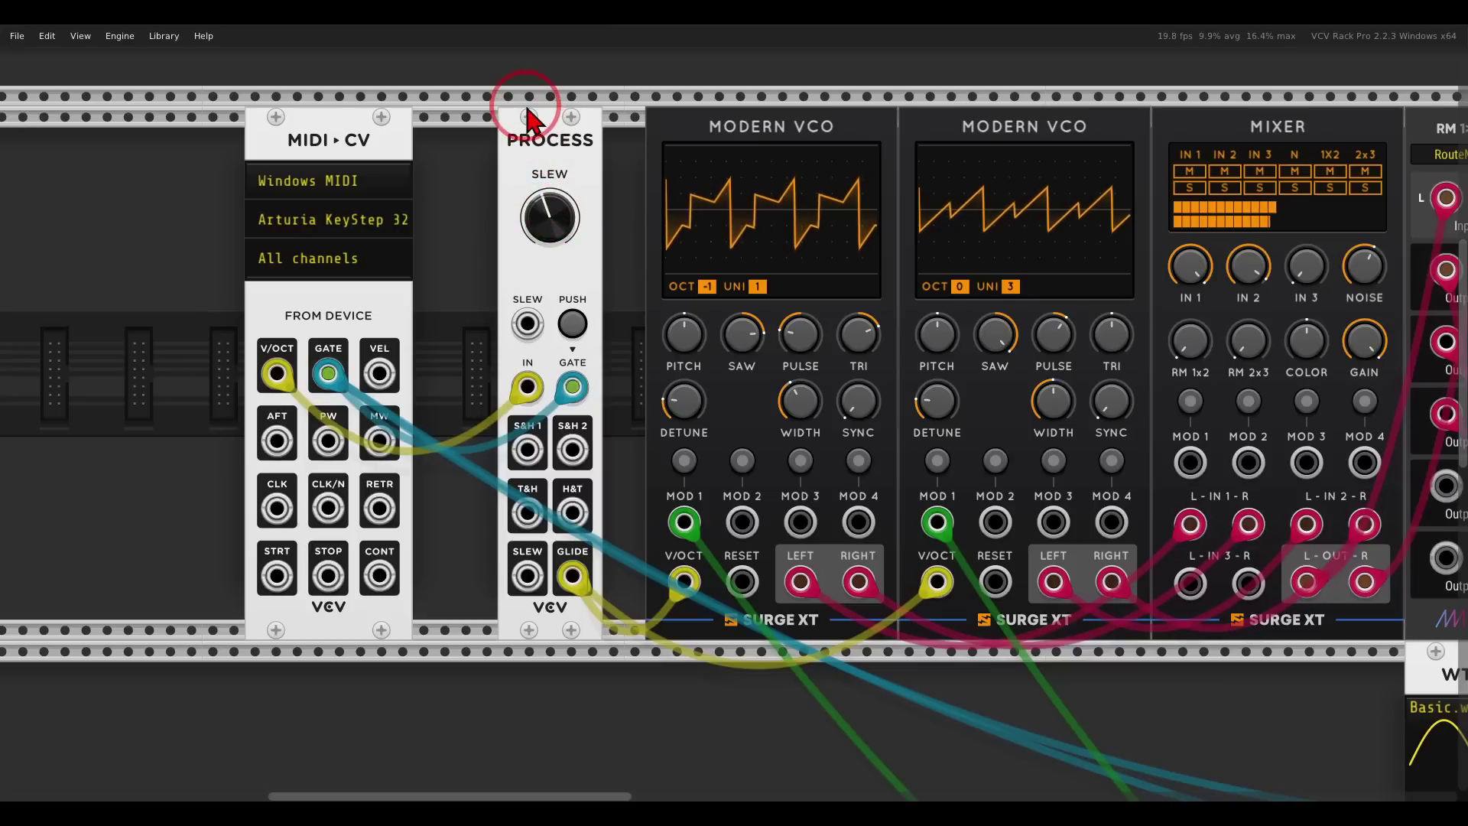
{"action": "left_click", "coordinate": [542, 203]}
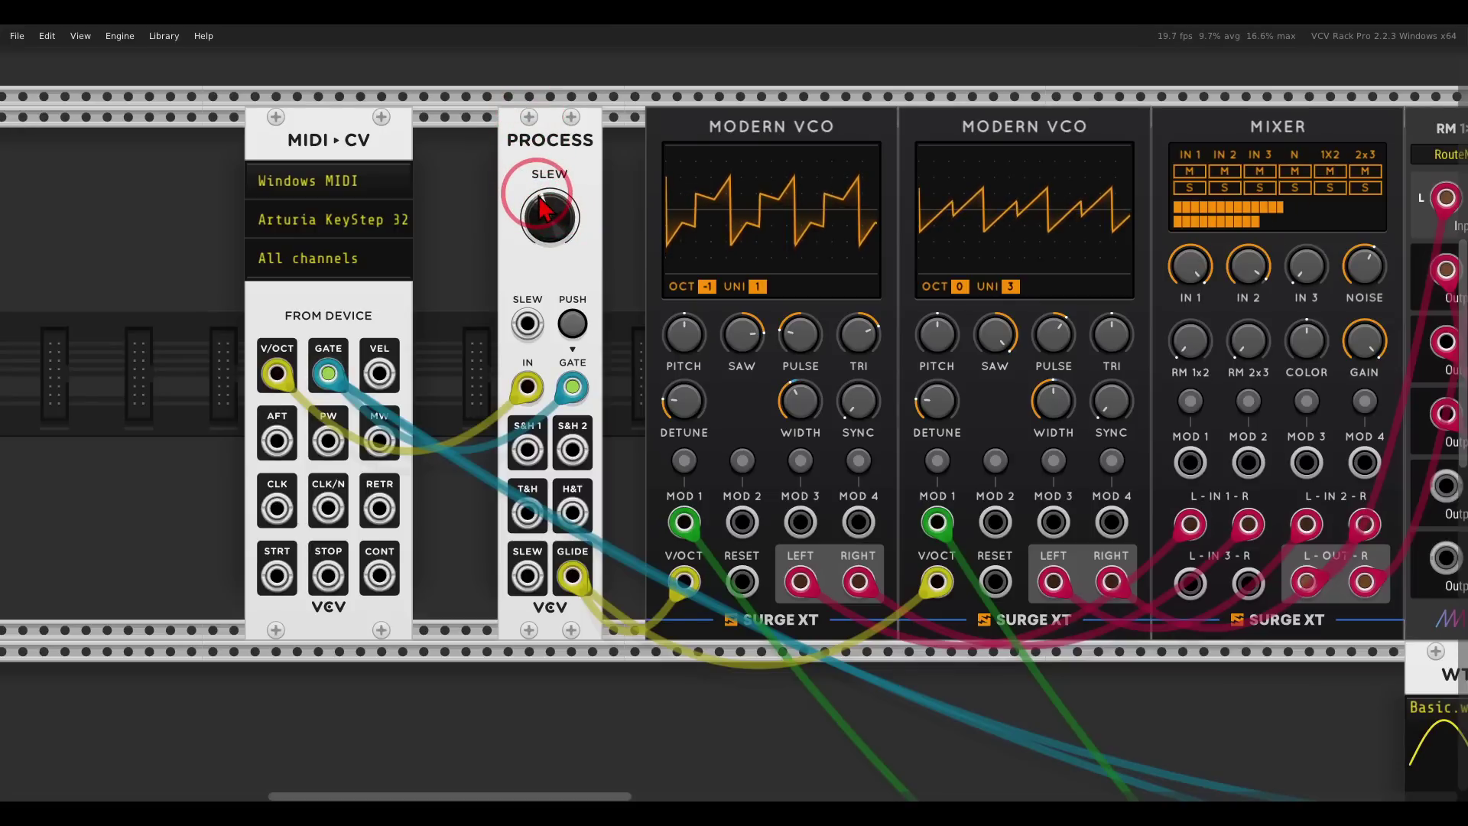
{"action": "left_click_drag", "start_coordinate": [541, 207], "coordinate": [535, 205]}
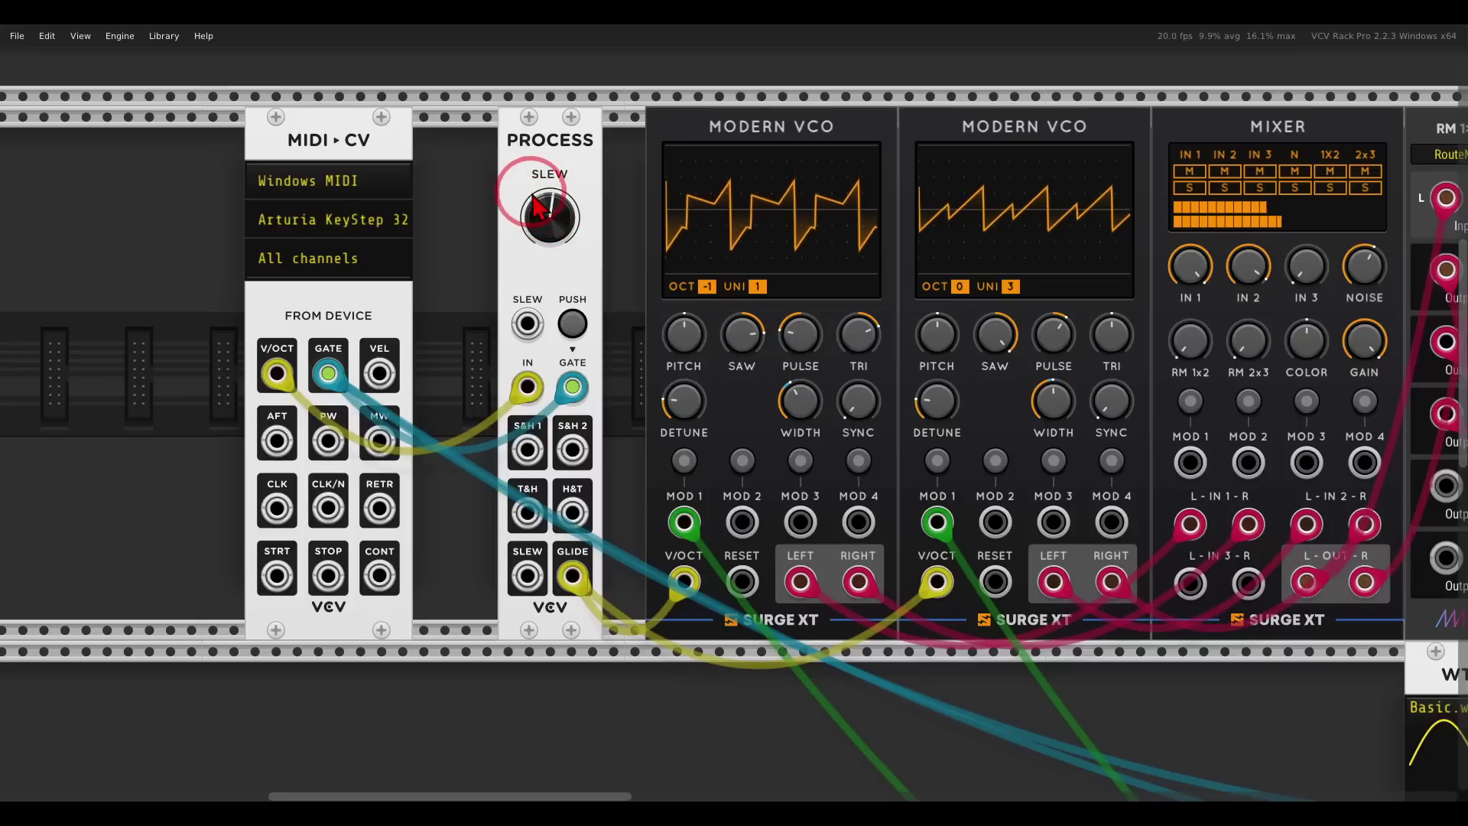
- Bring the levels of all three LFO VCAs down to 0%
{"action": "scroll", "coordinate": [925, 287], "scroll_direction": "right", "scroll_amount": 10}
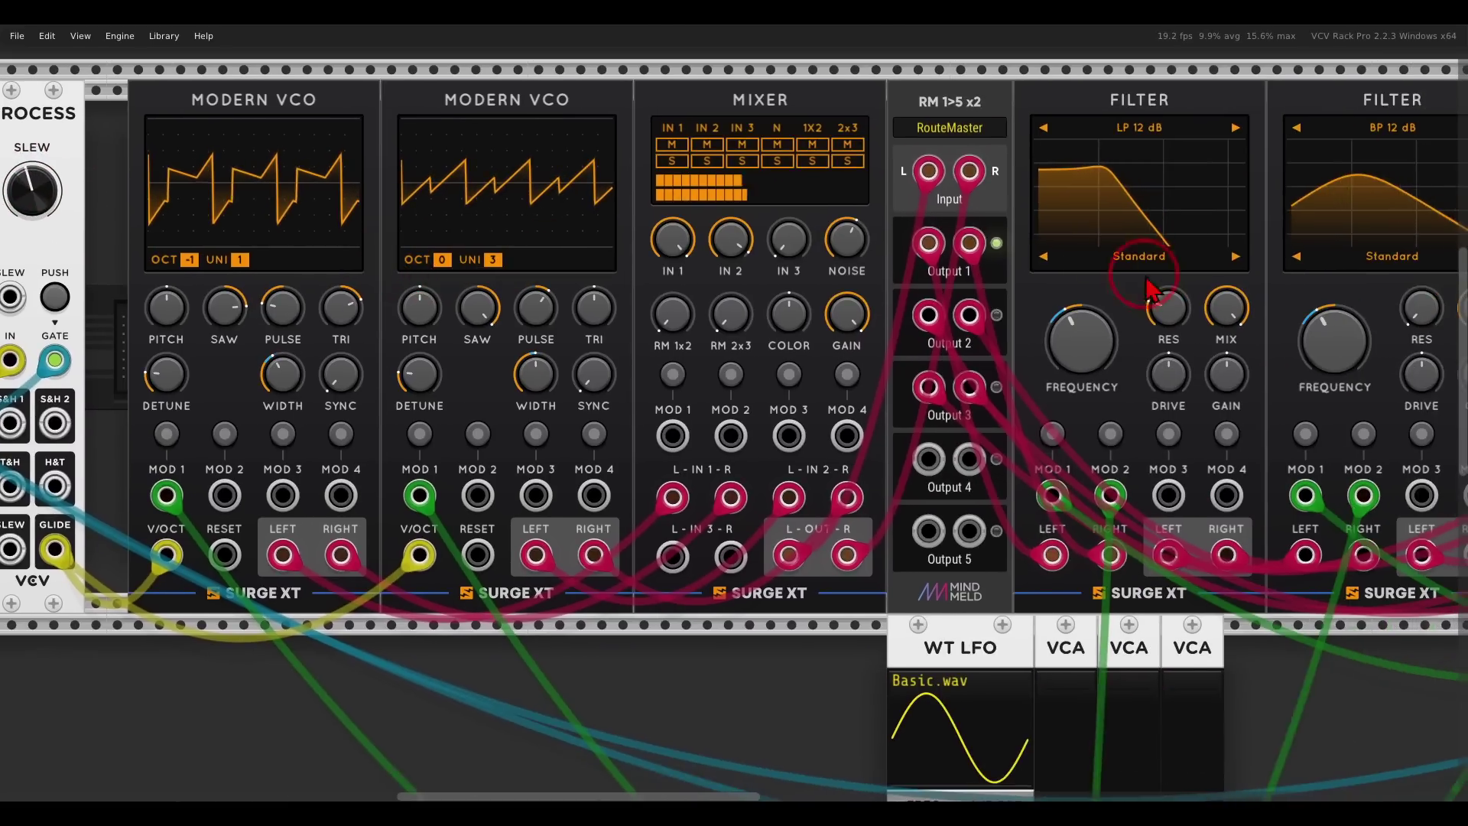
{"action": "scroll", "coordinate": [1085, 321], "scroll_direction": "down", "scroll_amount": 5}
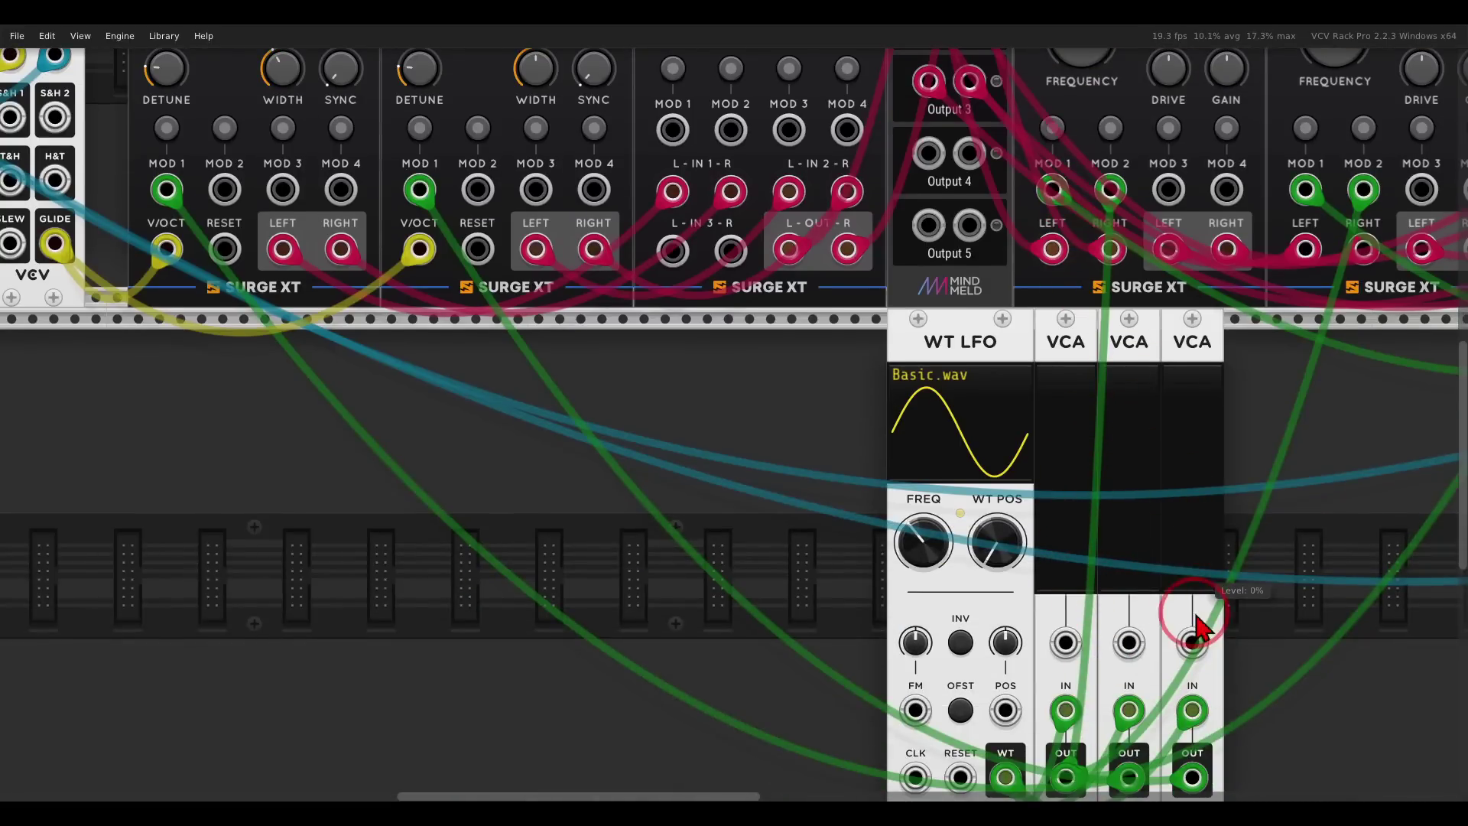
- Increase the Process module's slew to about 165 ms/V
{"action": "scroll", "coordinate": [681, 387], "scroll_direction": "left", "scroll_amount": 12}
{"action": "scroll", "coordinate": [657, 344], "scroll_direction": "up", "scroll_amount": 6}
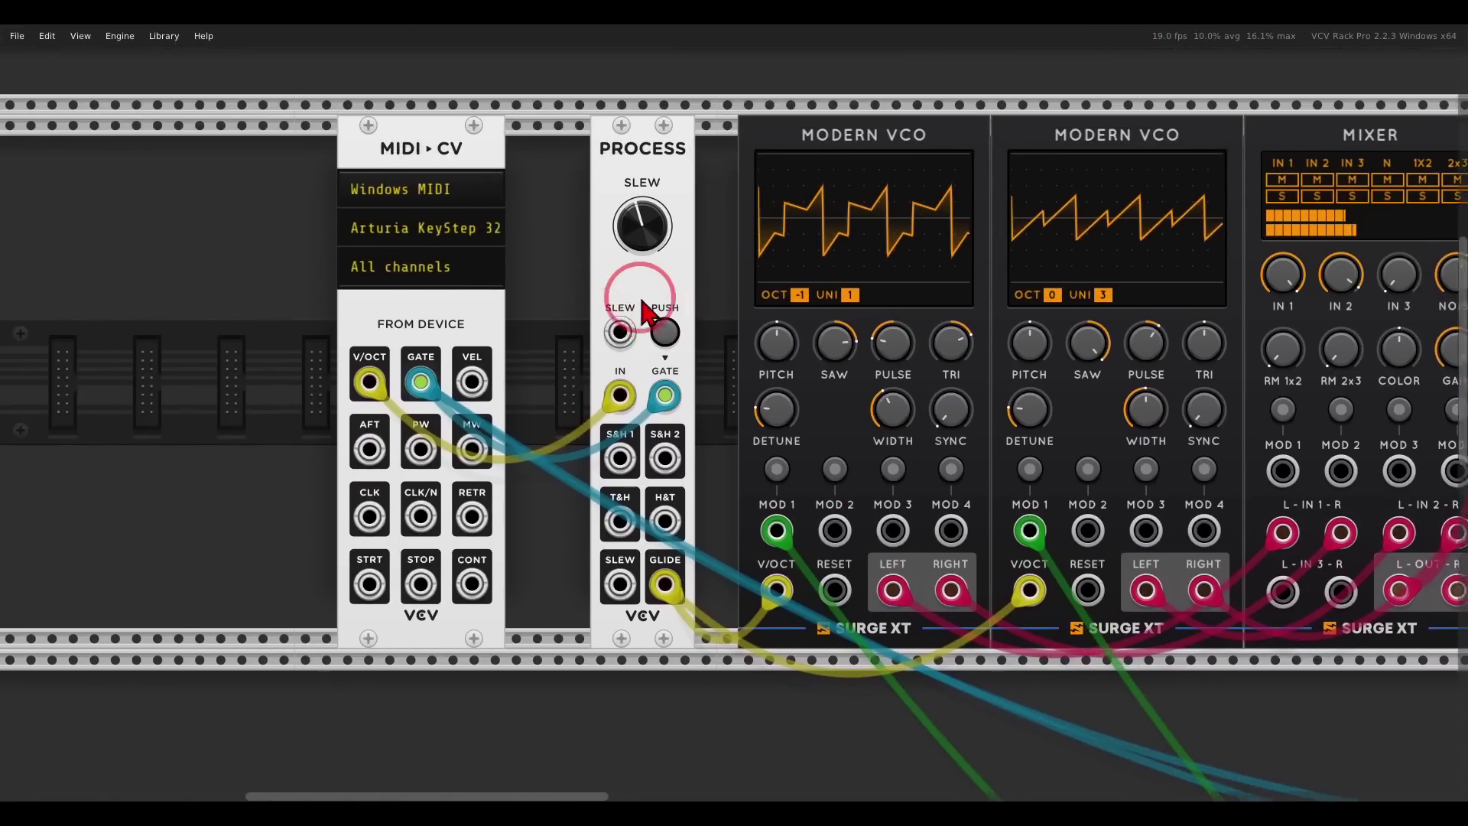
{"action": "scroll", "coordinate": [642, 310], "scroll_direction": "left", "scroll_amount": 1}
{"action": "scroll", "coordinate": [662, 327], "scroll_direction": "up", "scroll_amount": 1}
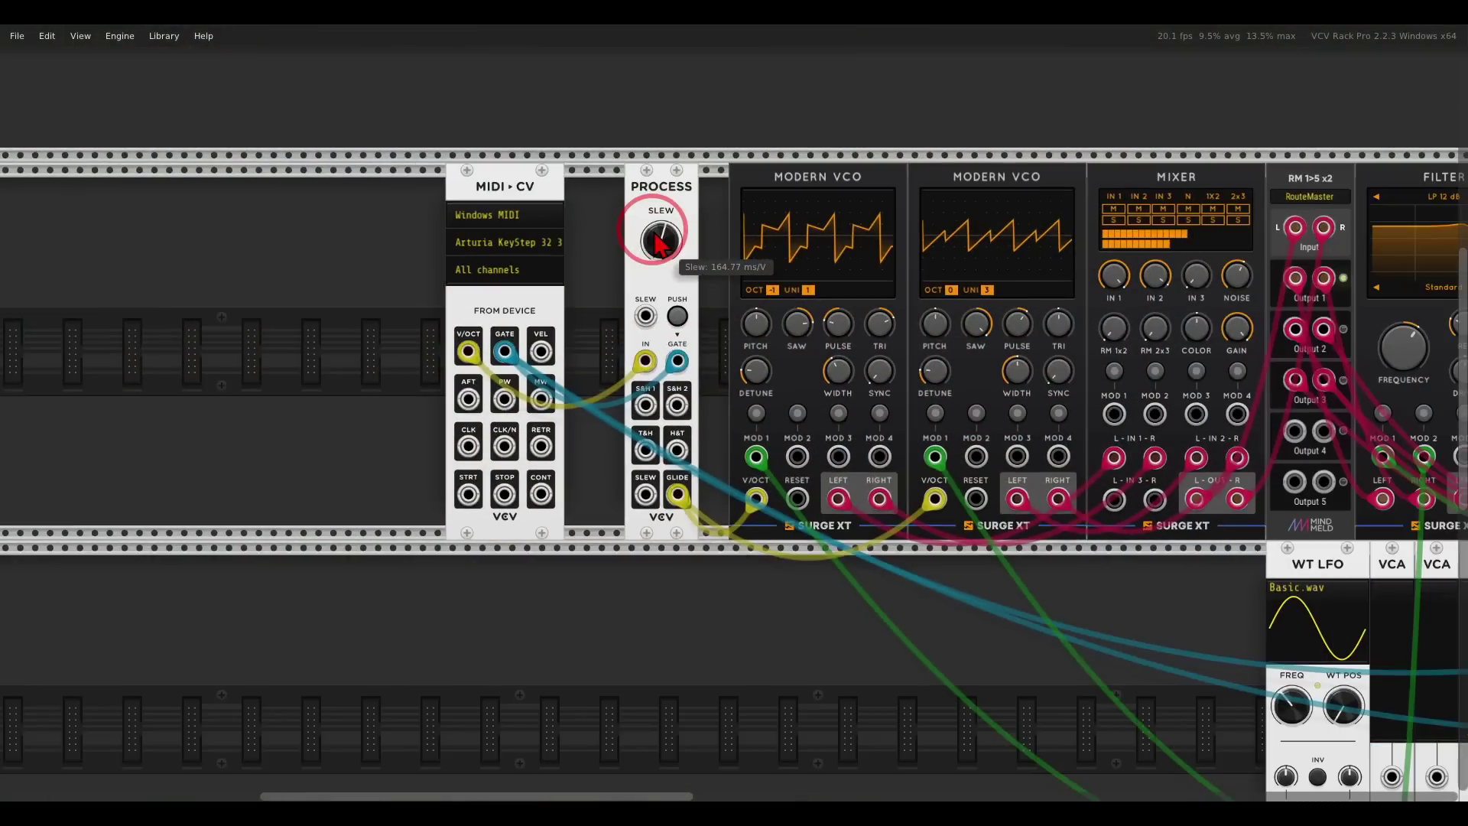
- Add a VCA in the row below the first oscillator and feed its input from MIDI-CV's V/Oct
{"action": "scroll", "coordinate": [665, 306], "scroll_direction": "down", "scroll_amount": 3}
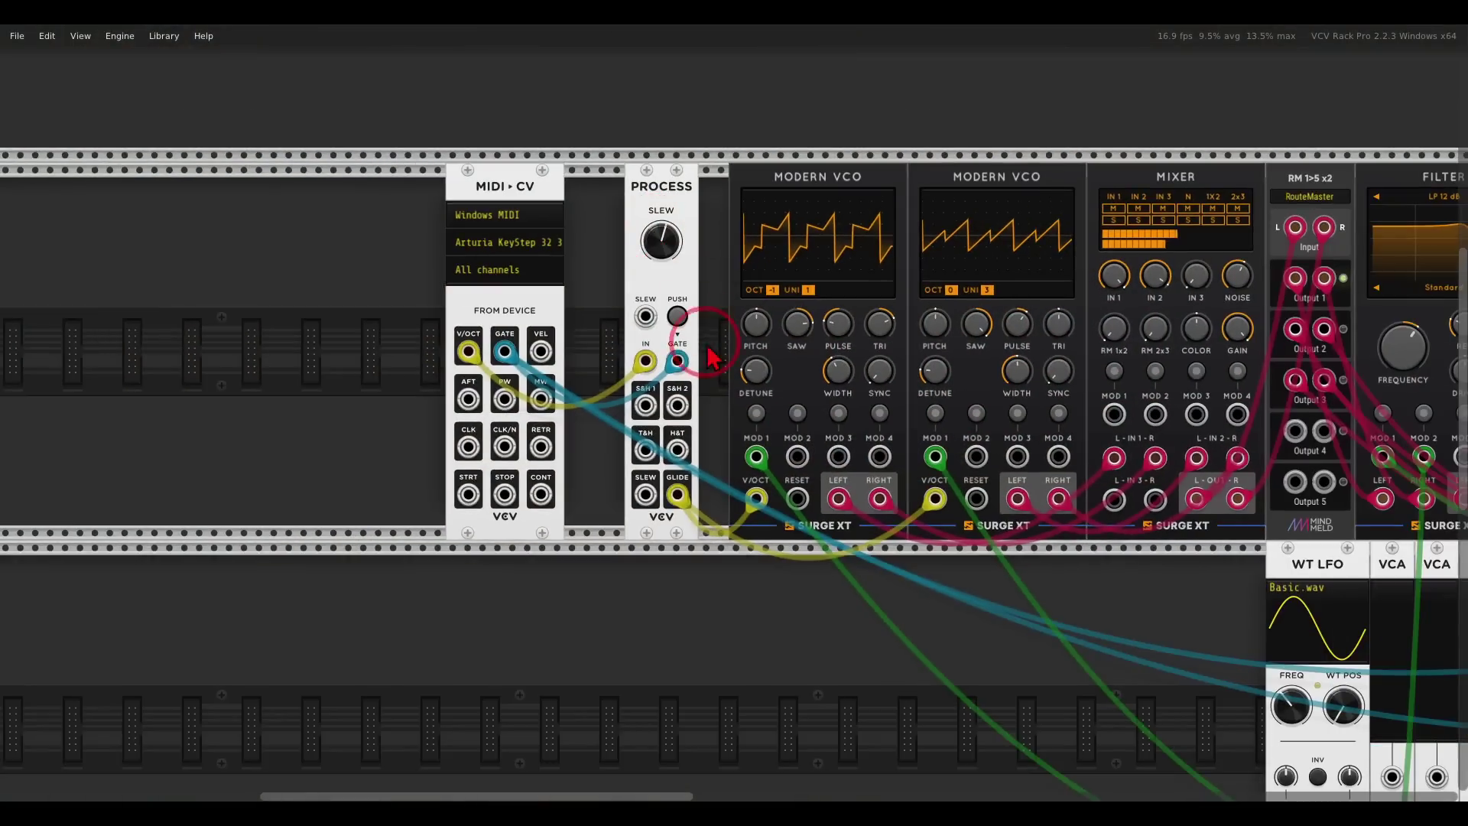
{"action": "right_click", "coordinate": [708, 441]}
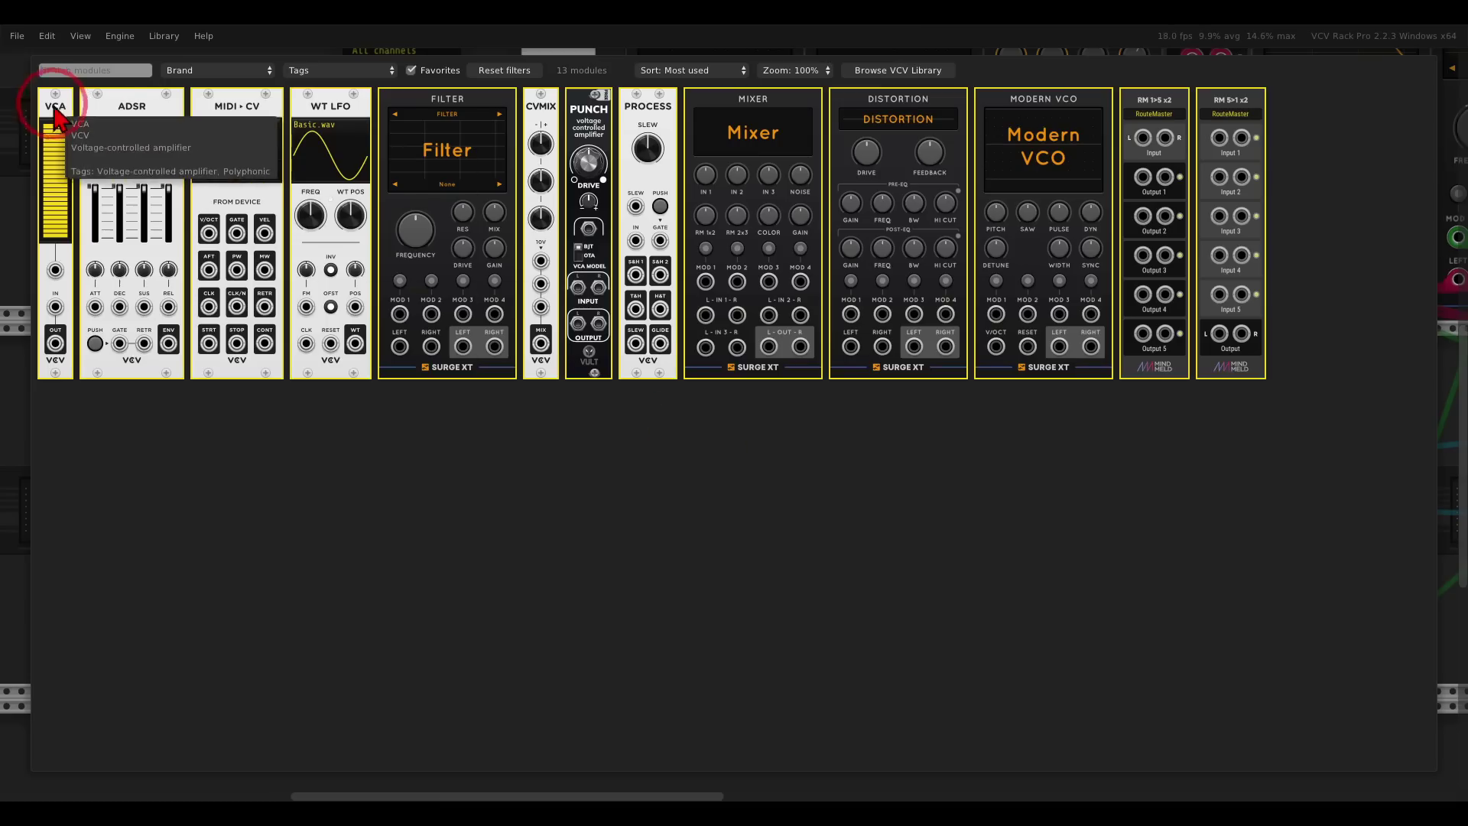
{"action": "left_click_drag", "start_coordinate": [50, 111], "coordinate": [655, 492]}
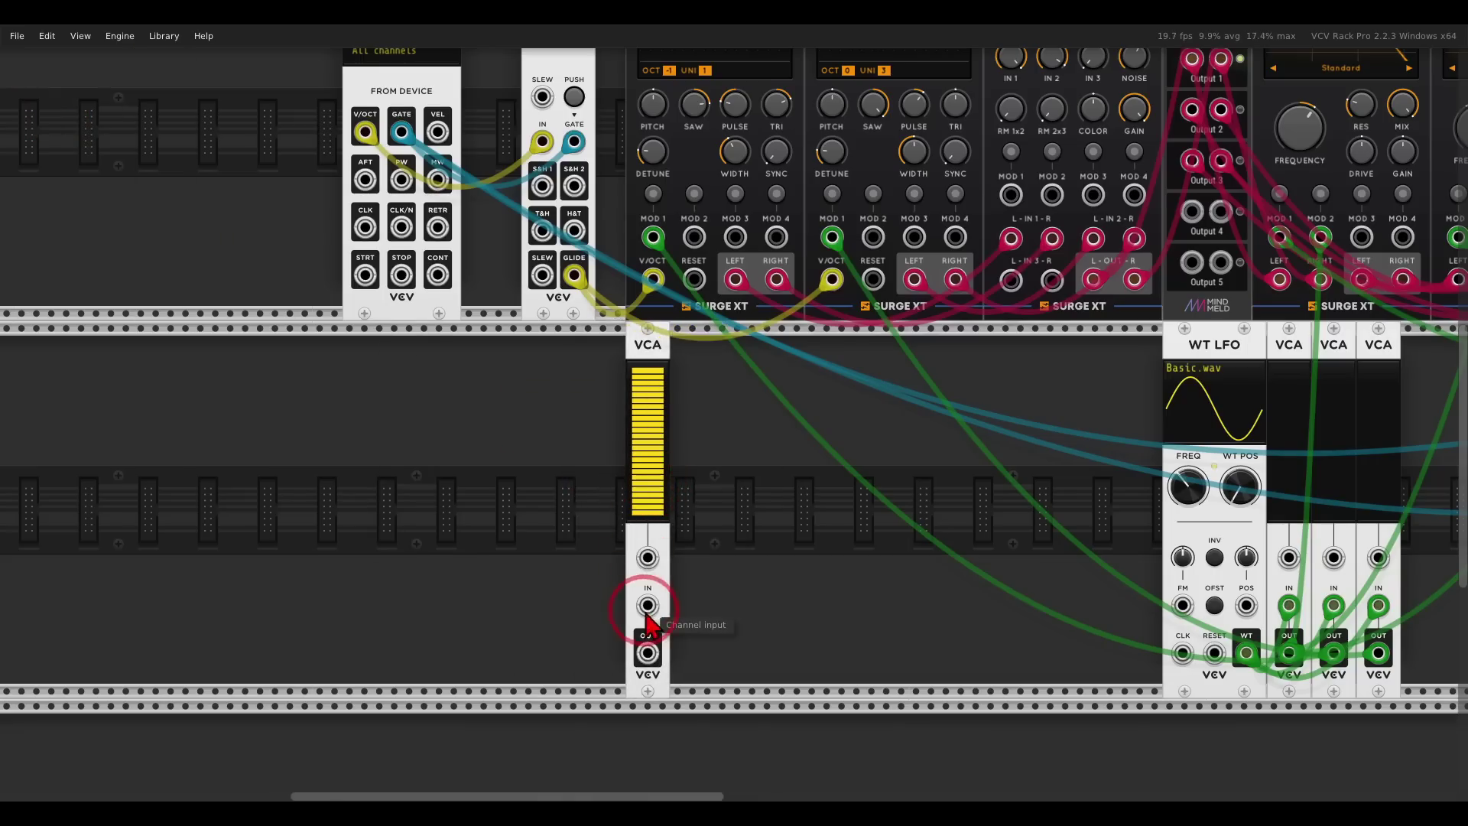
{"action": "left_click_drag", "start_coordinate": [647, 607], "coordinate": [366, 131]}
{"action": "scroll", "coordinate": [683, 483], "scroll_direction": "right", "scroll_amount": 3}
{"action": "scroll", "coordinate": [682, 483], "scroll_direction": "right", "scroll_amount": 2}
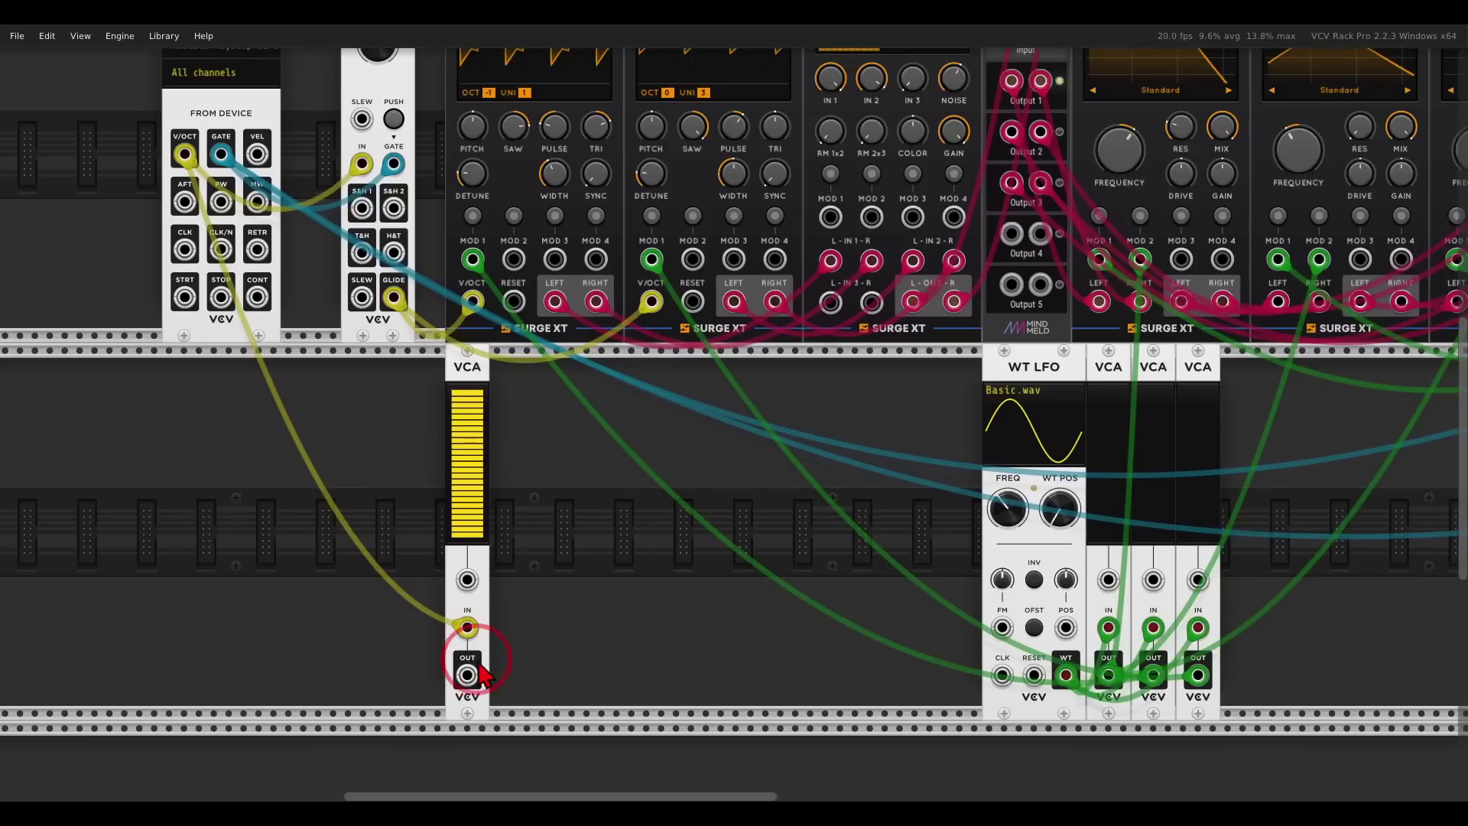
- Patch the new VCA's output into Mod 3 of all three filters and assign Mod 3 to Frequency at 1 Oct/V on each
{"action": "left_click_drag", "start_coordinate": [466, 674], "coordinate": [1009, 360]}
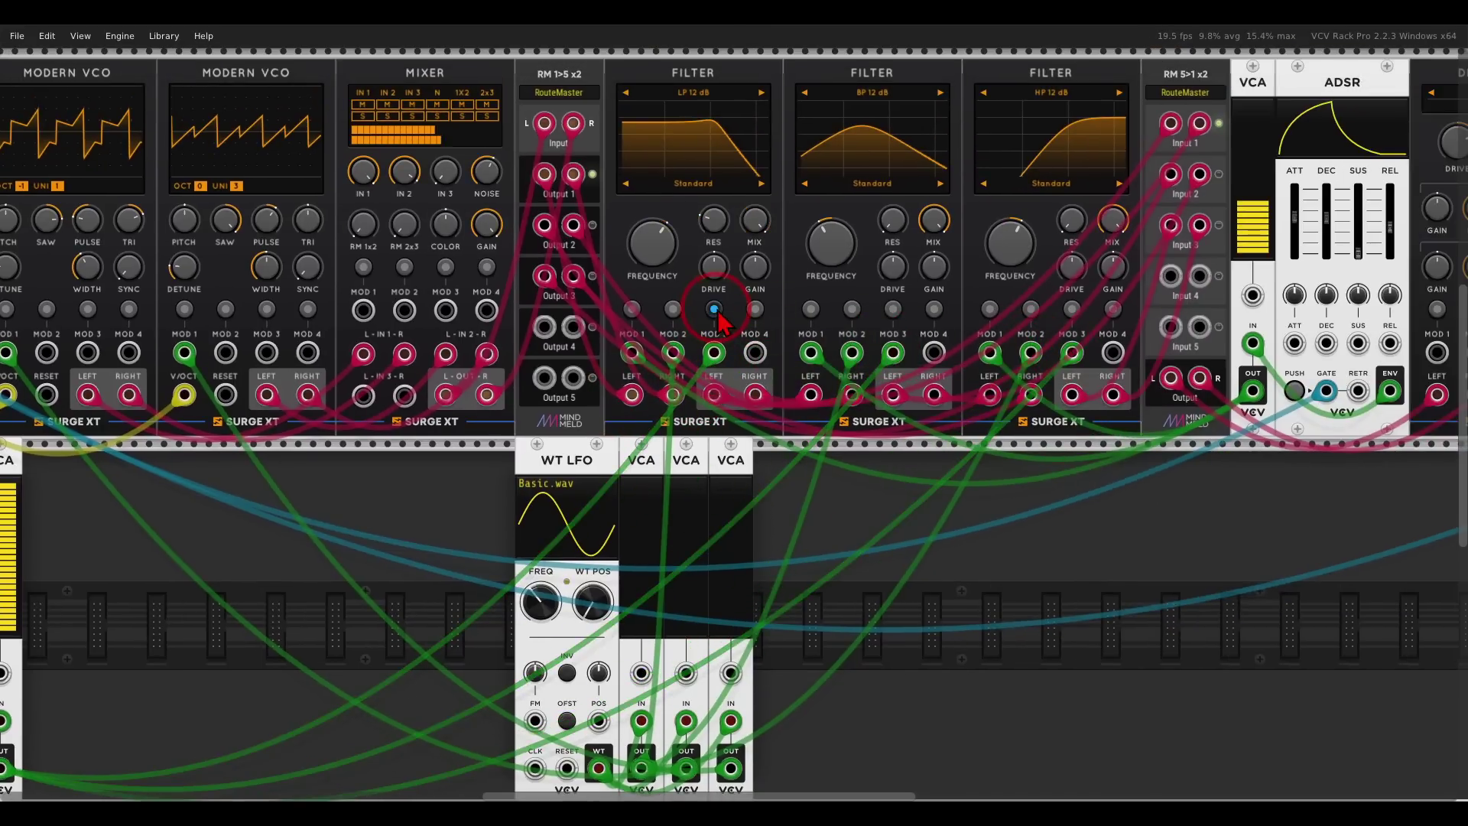
{"action": "left_click_drag", "start_coordinate": [653, 245], "coordinate": [747, 264]}
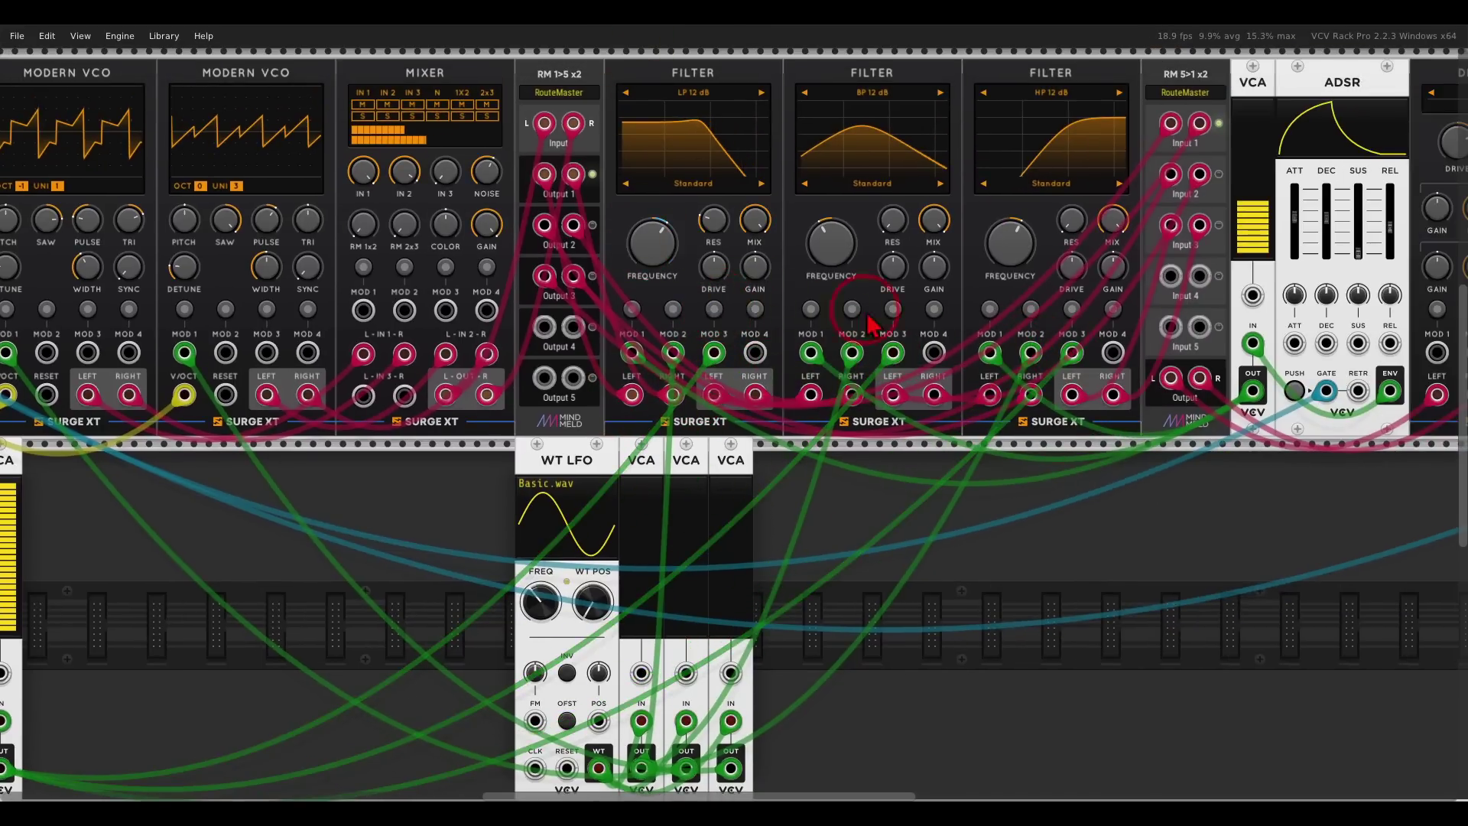
{"action": "left_click_drag", "start_coordinate": [831, 243], "coordinate": [814, 133]}
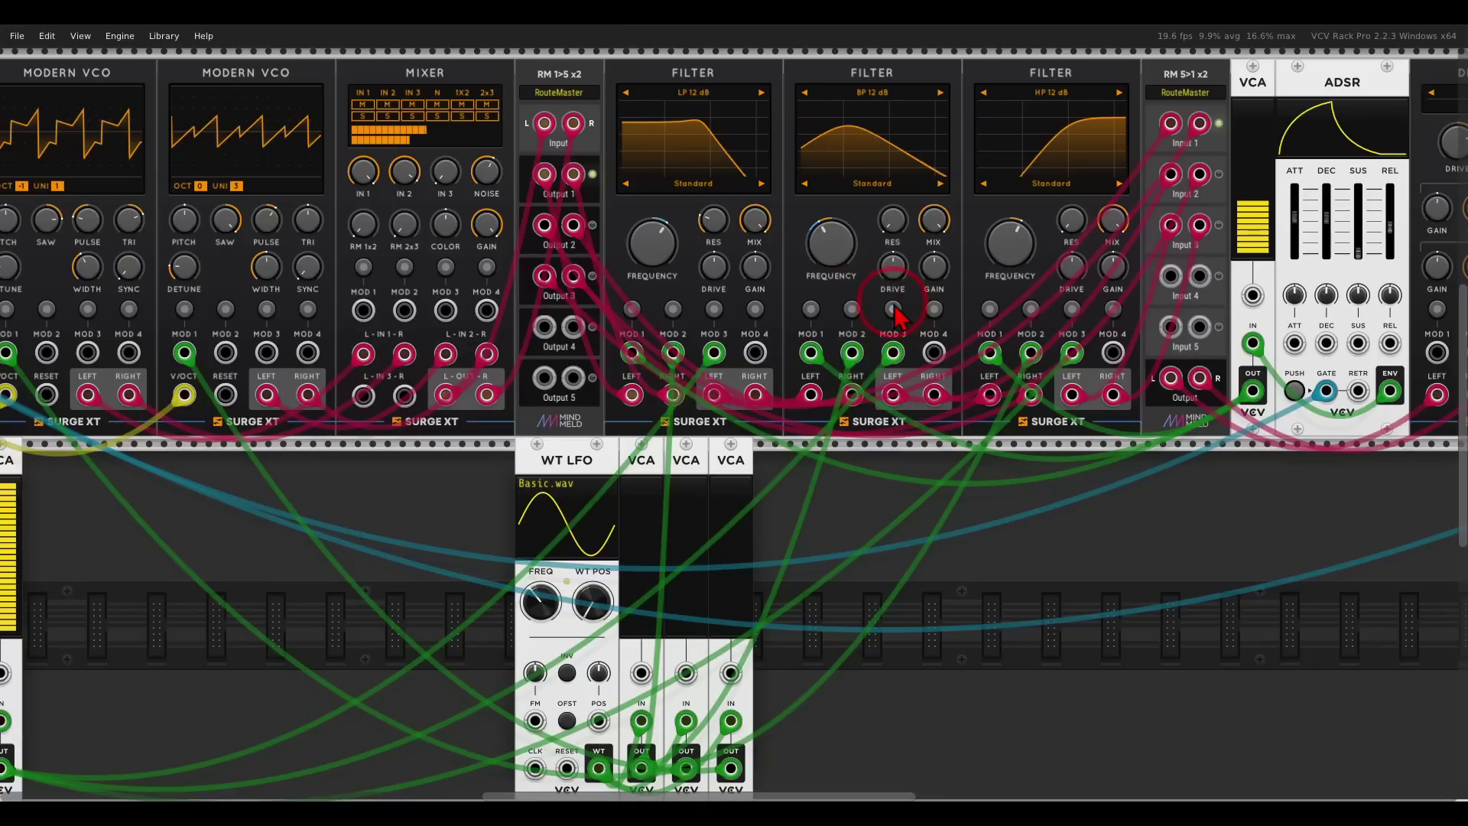
{"action": "left_click_drag", "start_coordinate": [1009, 243], "coordinate": [990, 153]}
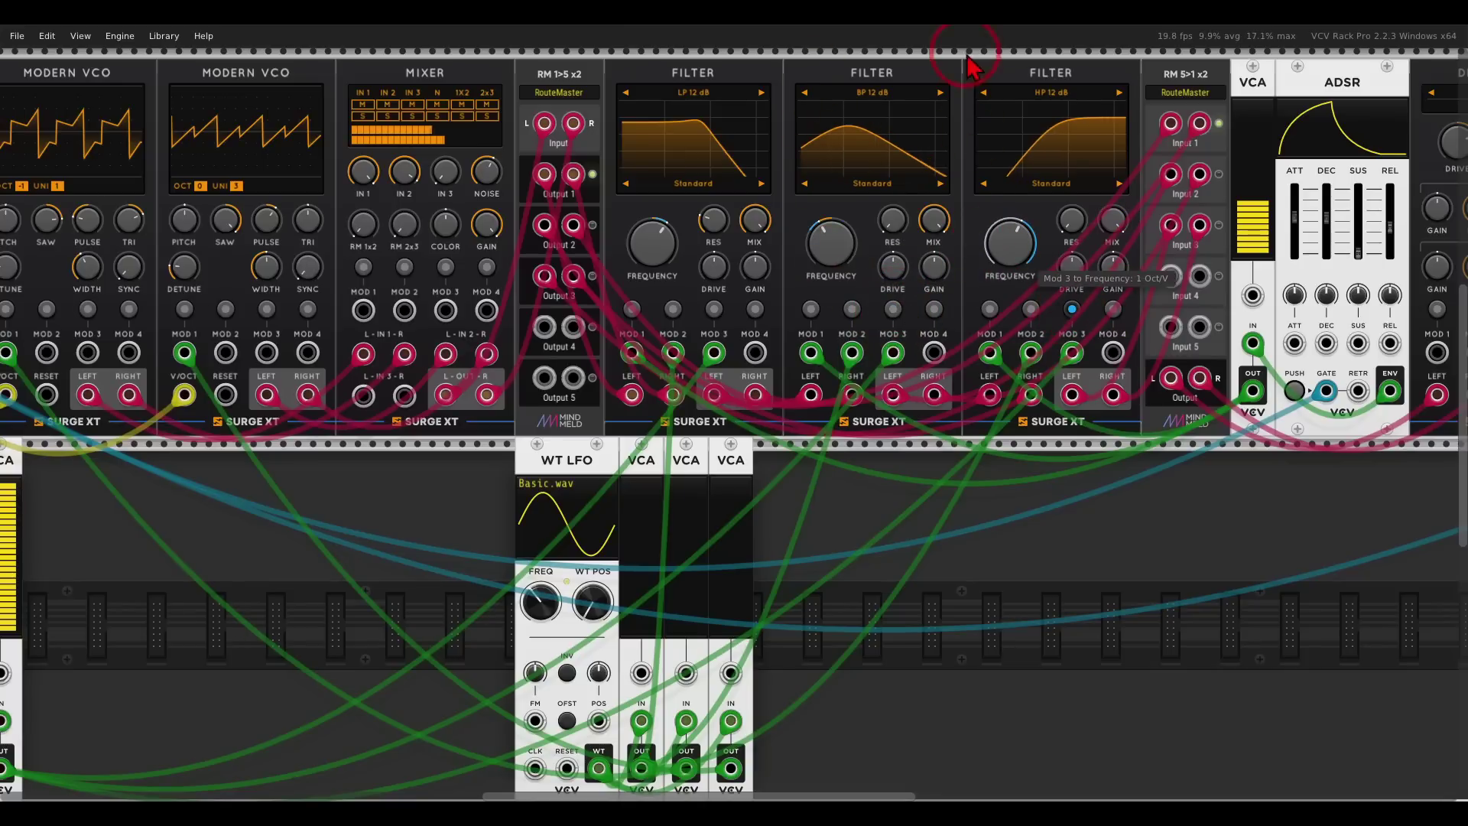
- Bring the key-tracking and filter-envelope VCA levels down to 0% and lower the low-pass filter's frequency to about 116 Hz
{"action": "left_click_drag", "start_coordinate": [454, 519], "coordinate": [812, 445]}
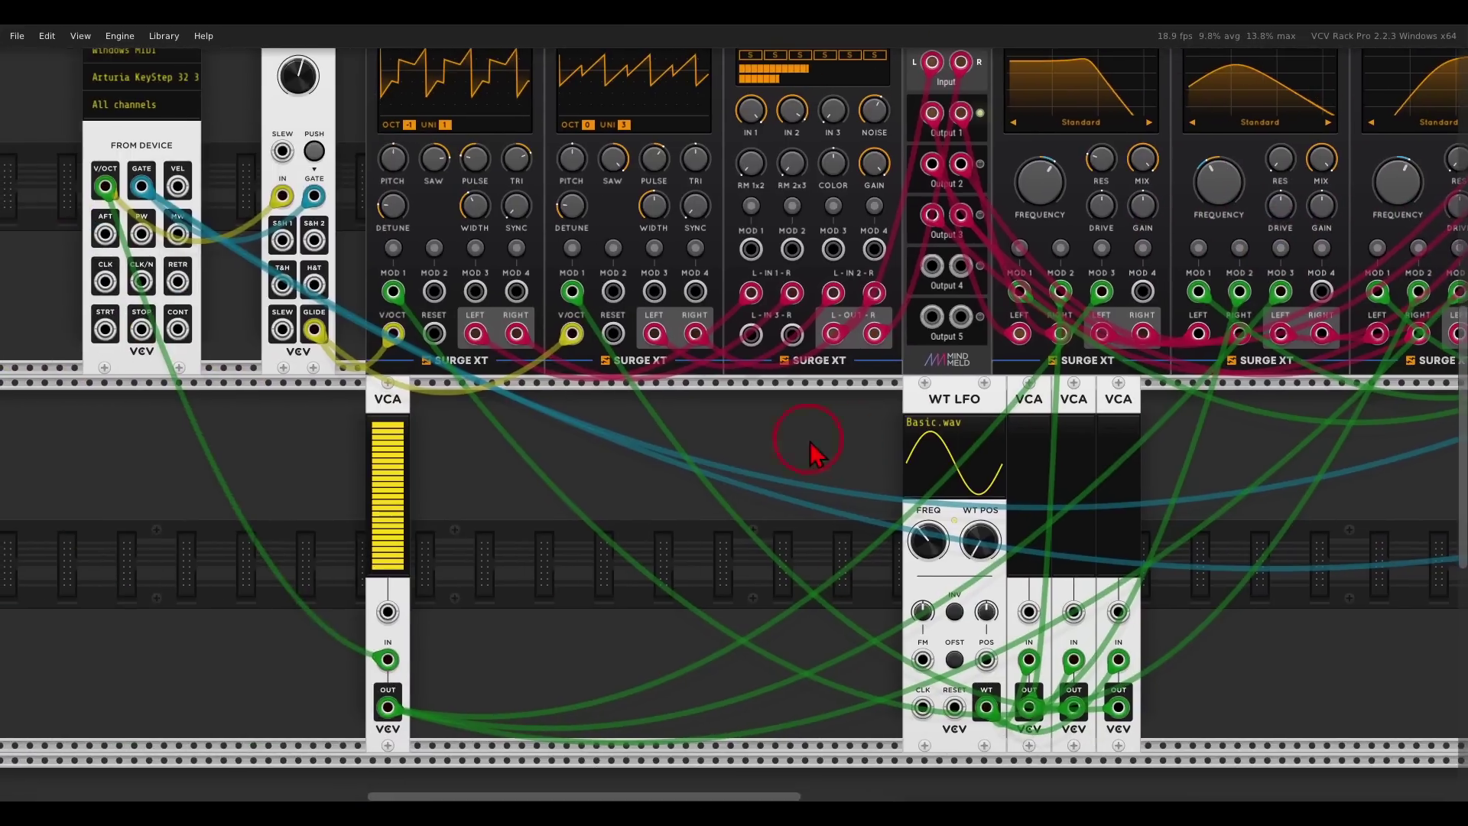
{"action": "scroll", "coordinate": [754, 443], "scroll_direction": "down", "scroll_amount": 2}
{"action": "scroll", "coordinate": [765, 456], "scroll_direction": "up", "scroll_amount": 1}
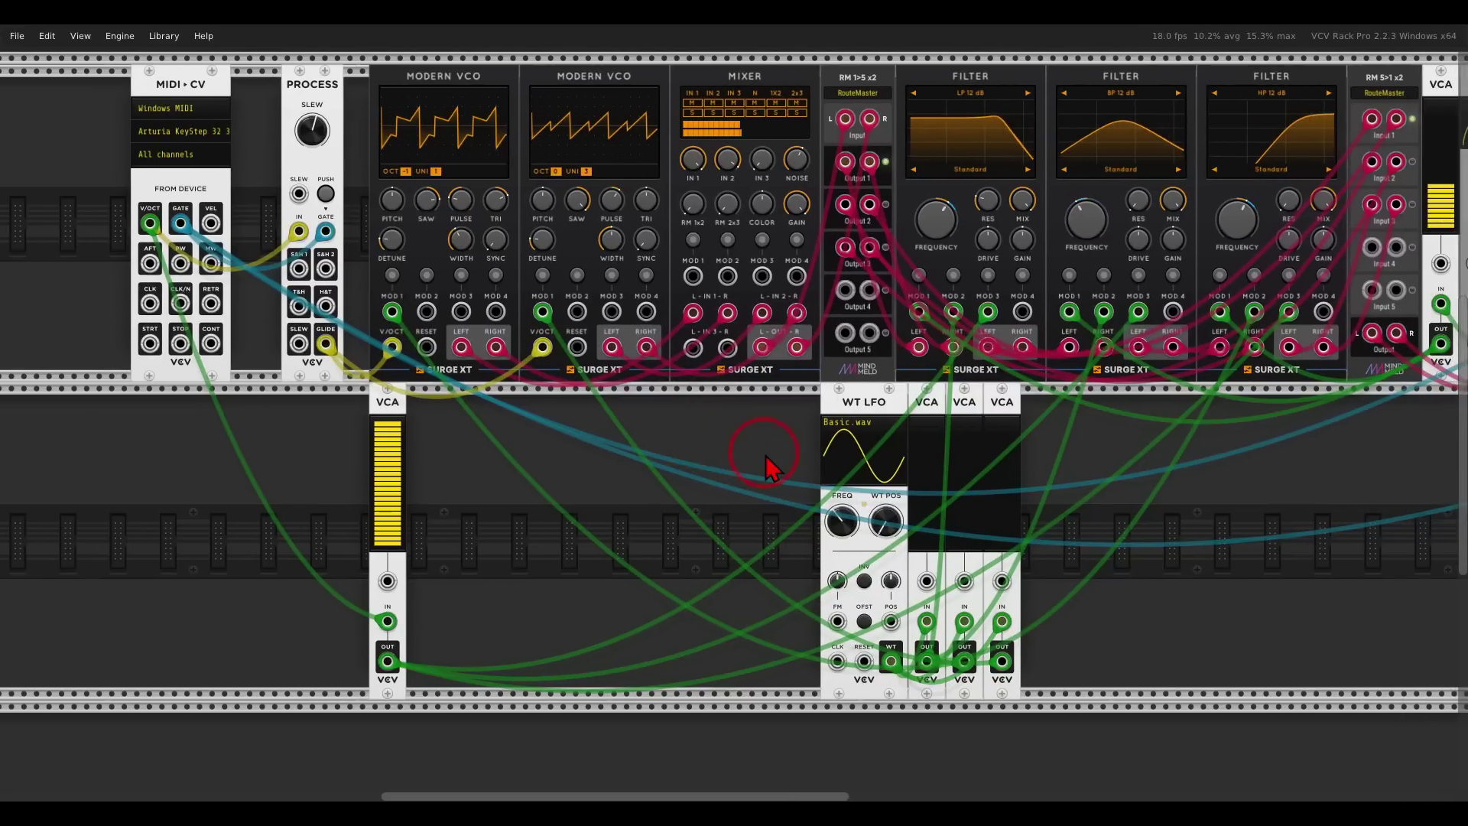
{"action": "left_click_drag", "start_coordinate": [388, 432], "coordinate": [393, 741]}
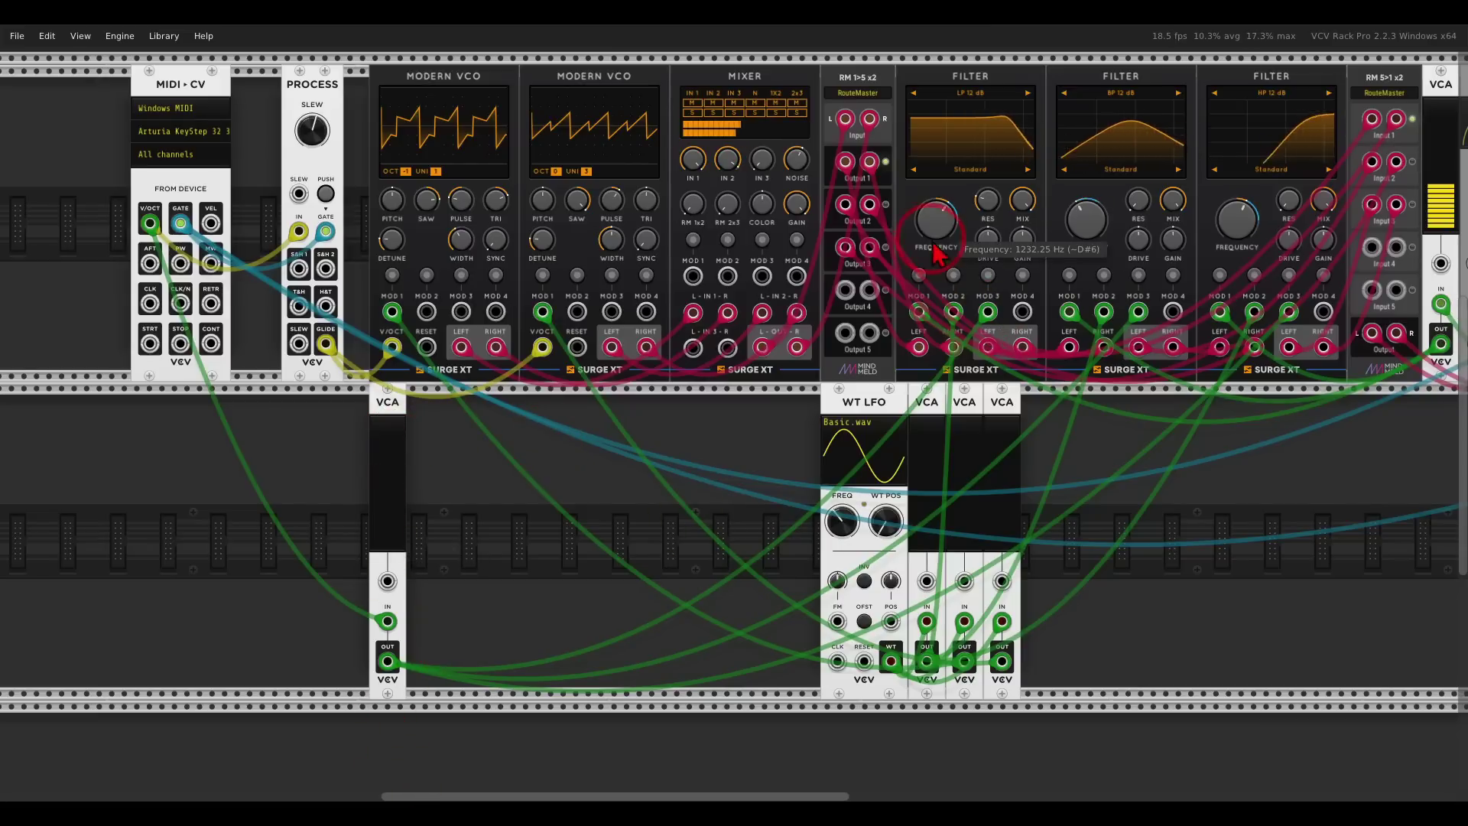
{"action": "left_click", "coordinate": [954, 260]}
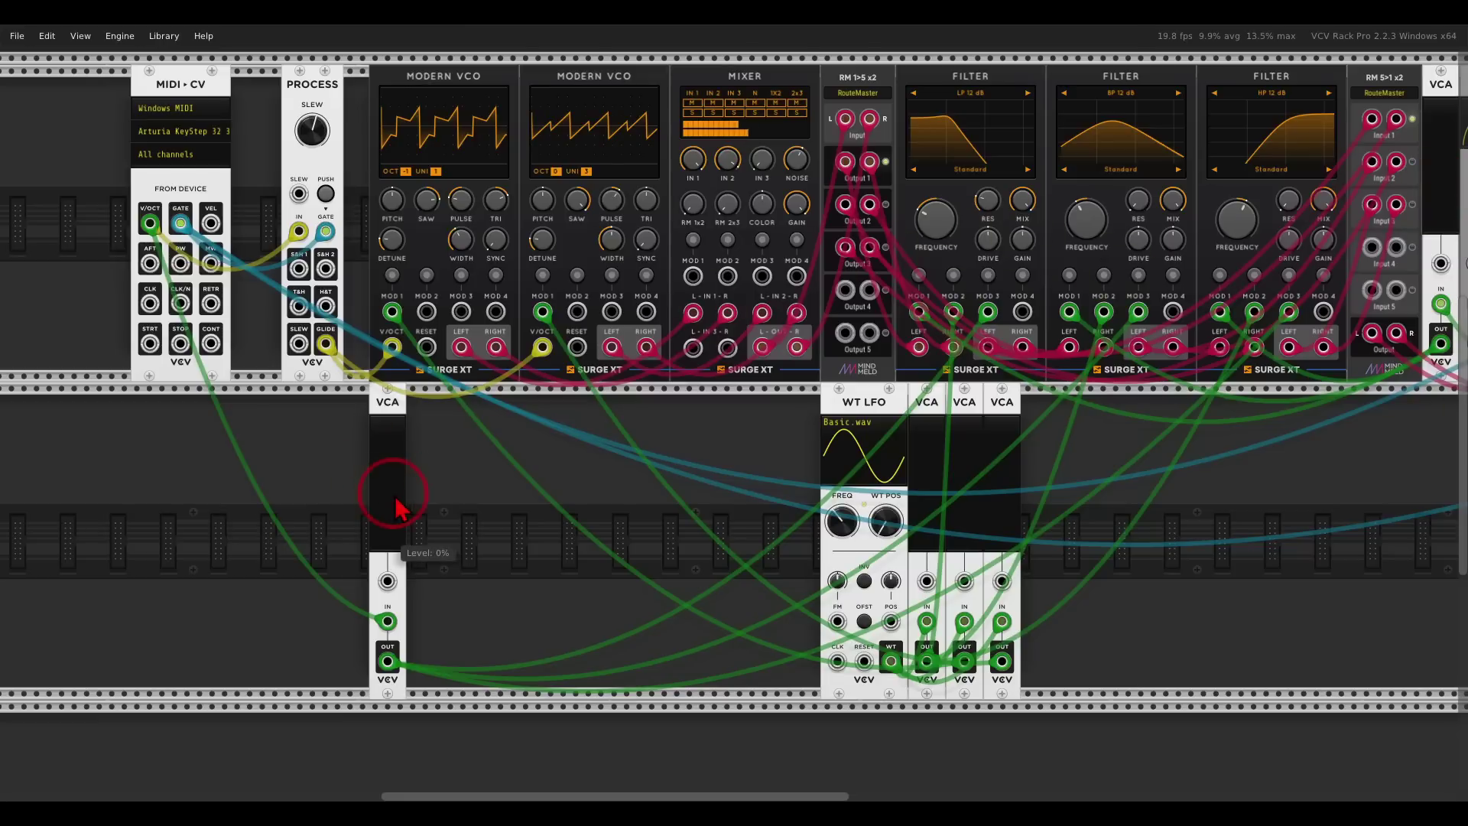
- Sweep the key-tracking VCA's level between 0% and 100%, ending at 0%, and raise the low-pass filter's frequency
{"action": "left_click_drag", "start_coordinate": [390, 491], "coordinate": [392, 123]}
{"action": "left_click_drag", "start_coordinate": [385, 447], "coordinate": [432, 788]}
{"action": "left_click_drag", "start_coordinate": [388, 531], "coordinate": [981, 146]}
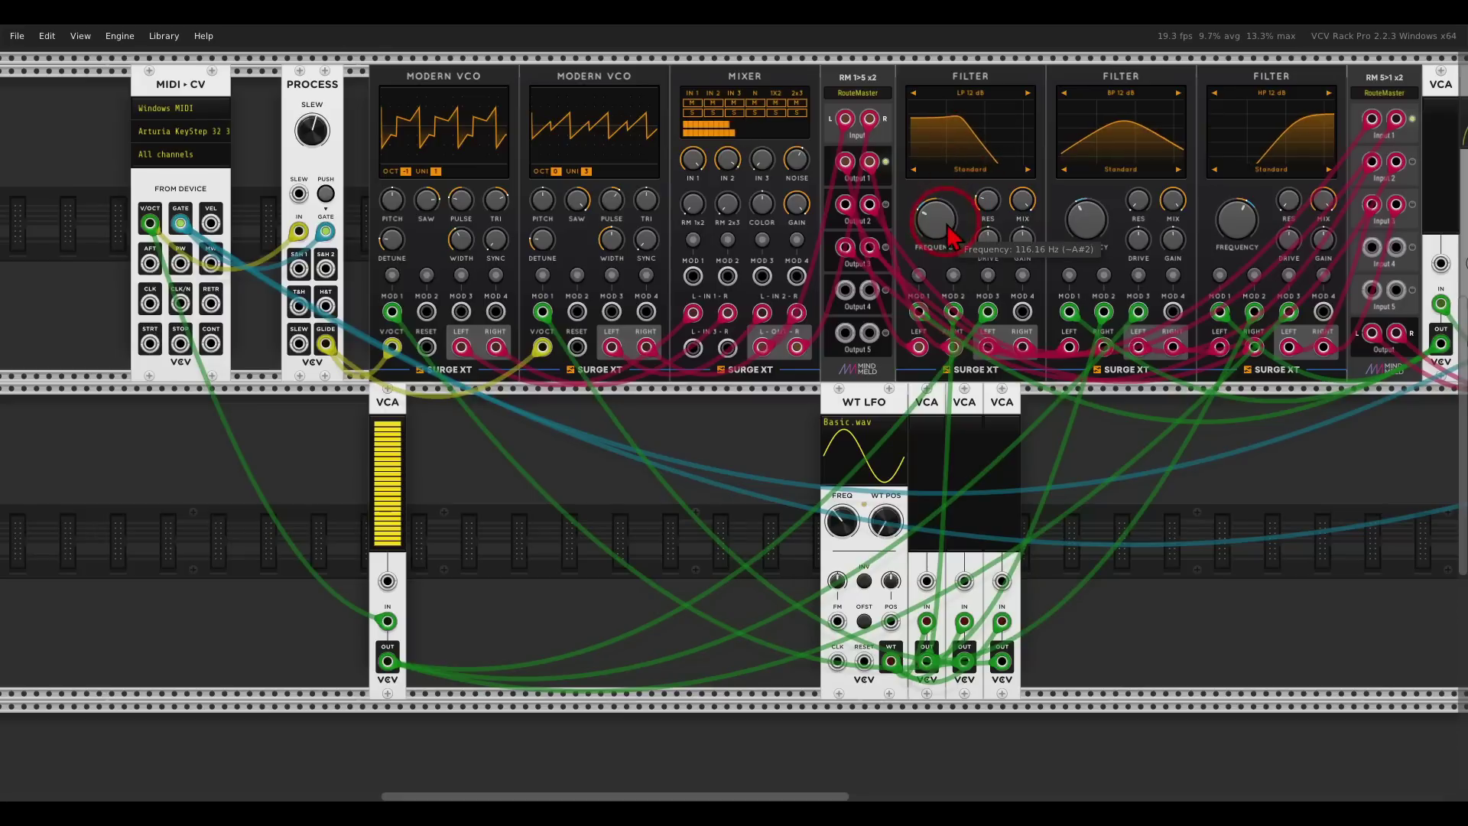
{"action": "left_click_drag", "start_coordinate": [946, 216], "coordinate": [965, 159]}
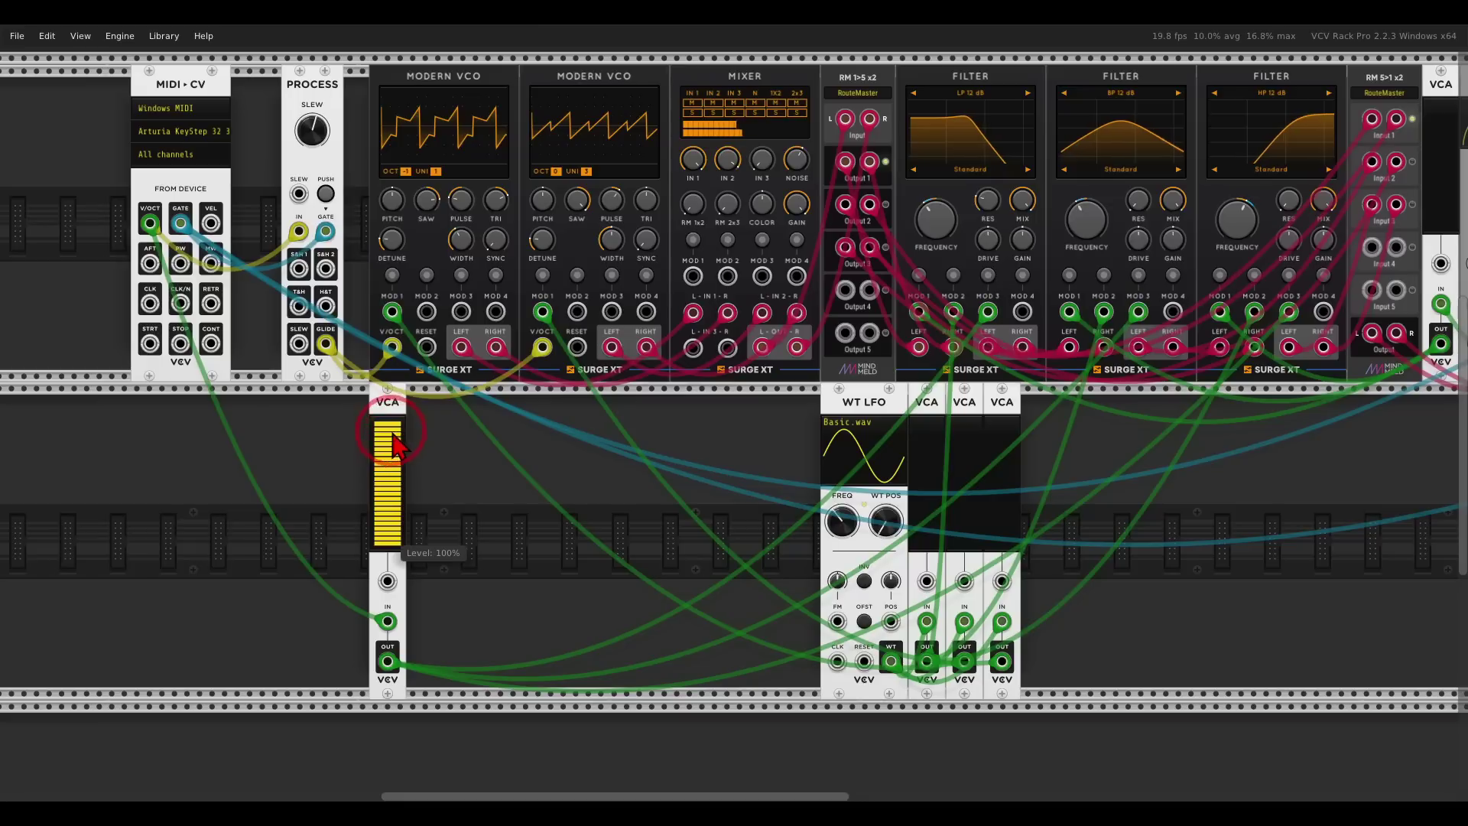
{"action": "left_click_drag", "start_coordinate": [387, 424], "coordinate": [399, 795]}
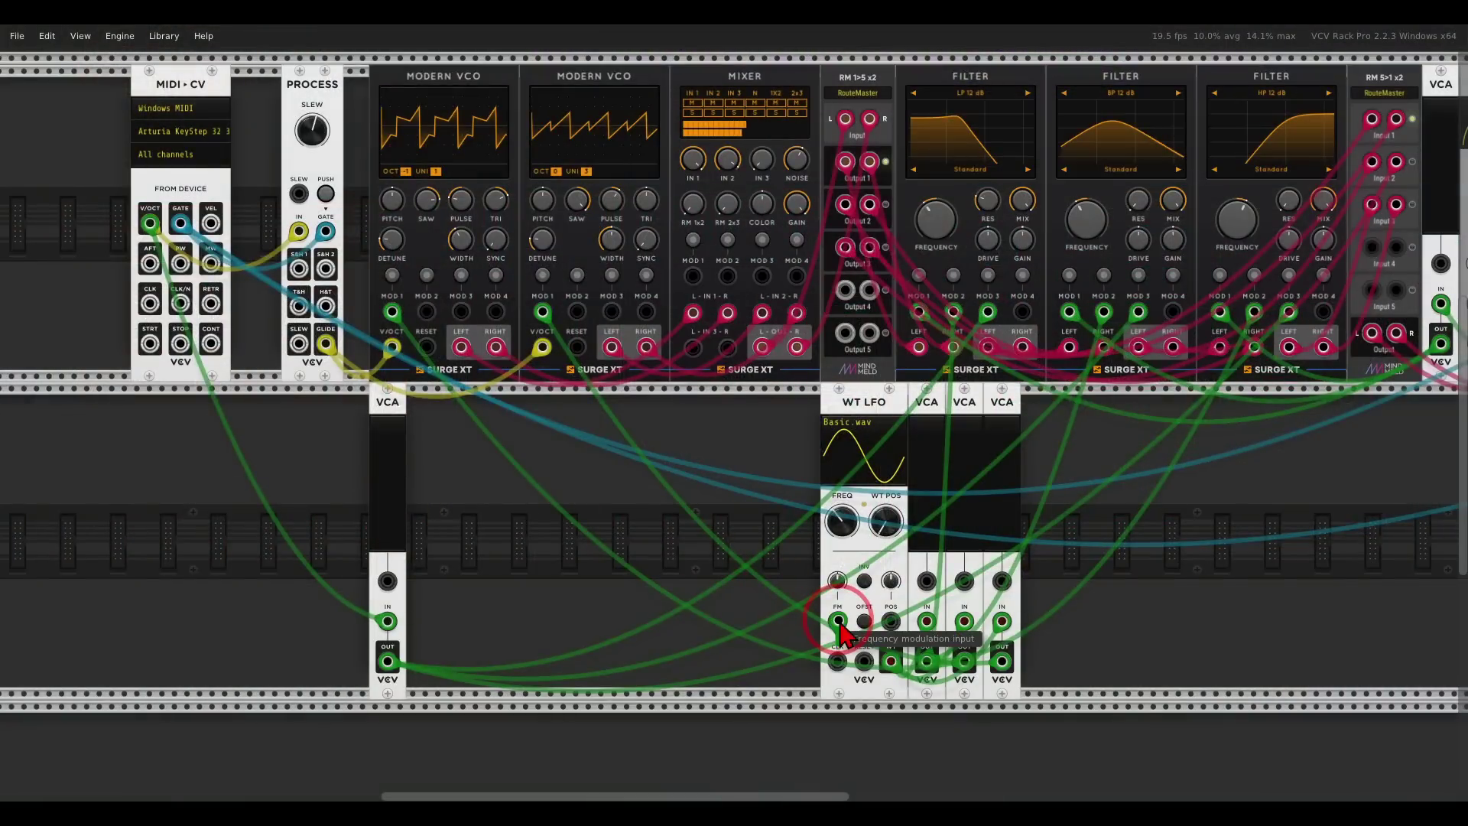
- Patch MIDI-CV's V/Oct into the WT LFO's FM input
{"action": "scroll", "coordinate": [565, 459], "scroll_direction": "right", "scroll_amount": 1}
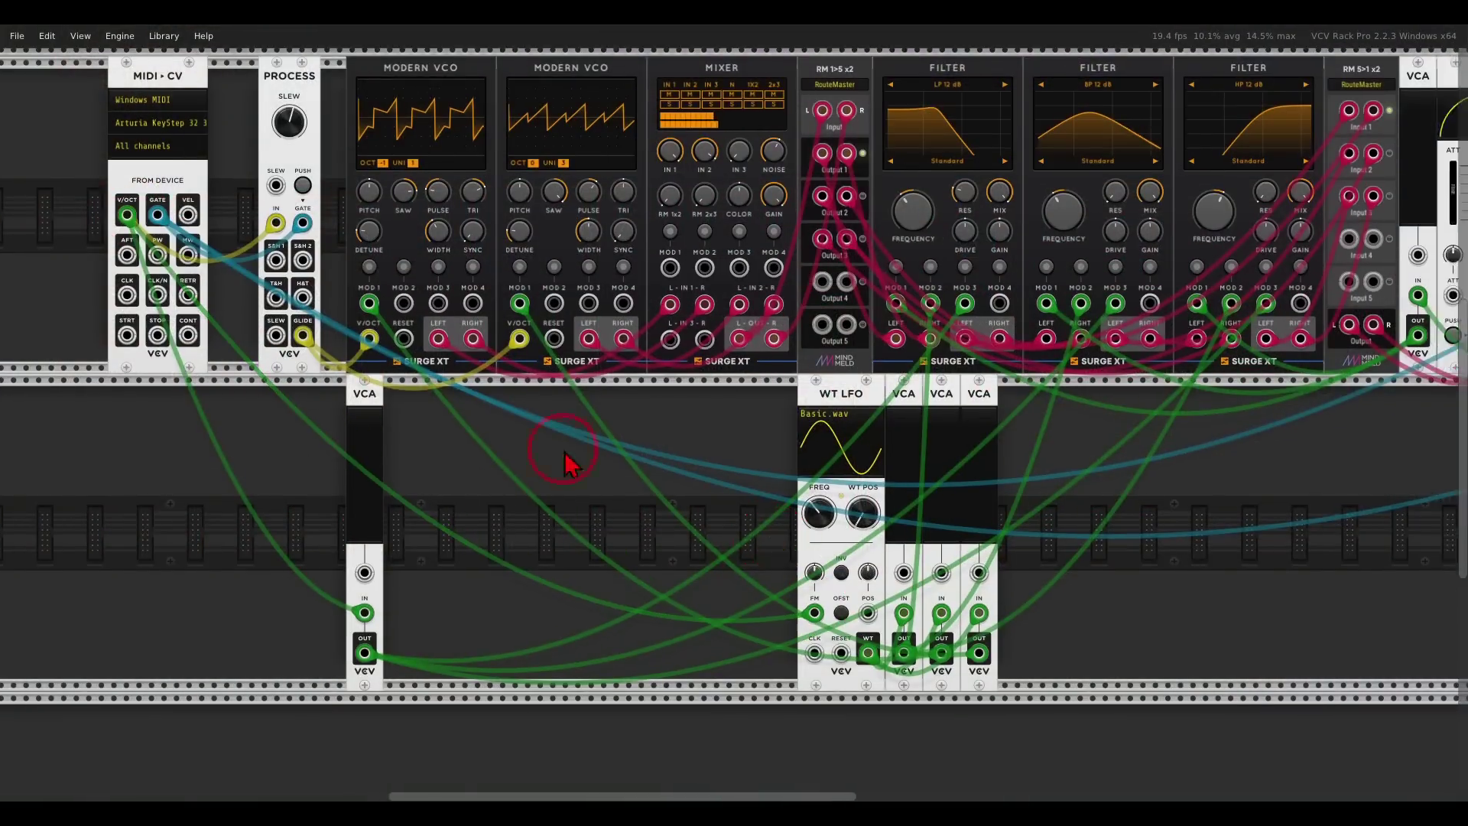
{"action": "scroll", "coordinate": [581, 470], "scroll_direction": "right", "scroll_amount": 3}
{"action": "scroll", "coordinate": [588, 482], "scroll_direction": "up", "scroll_amount": 5}
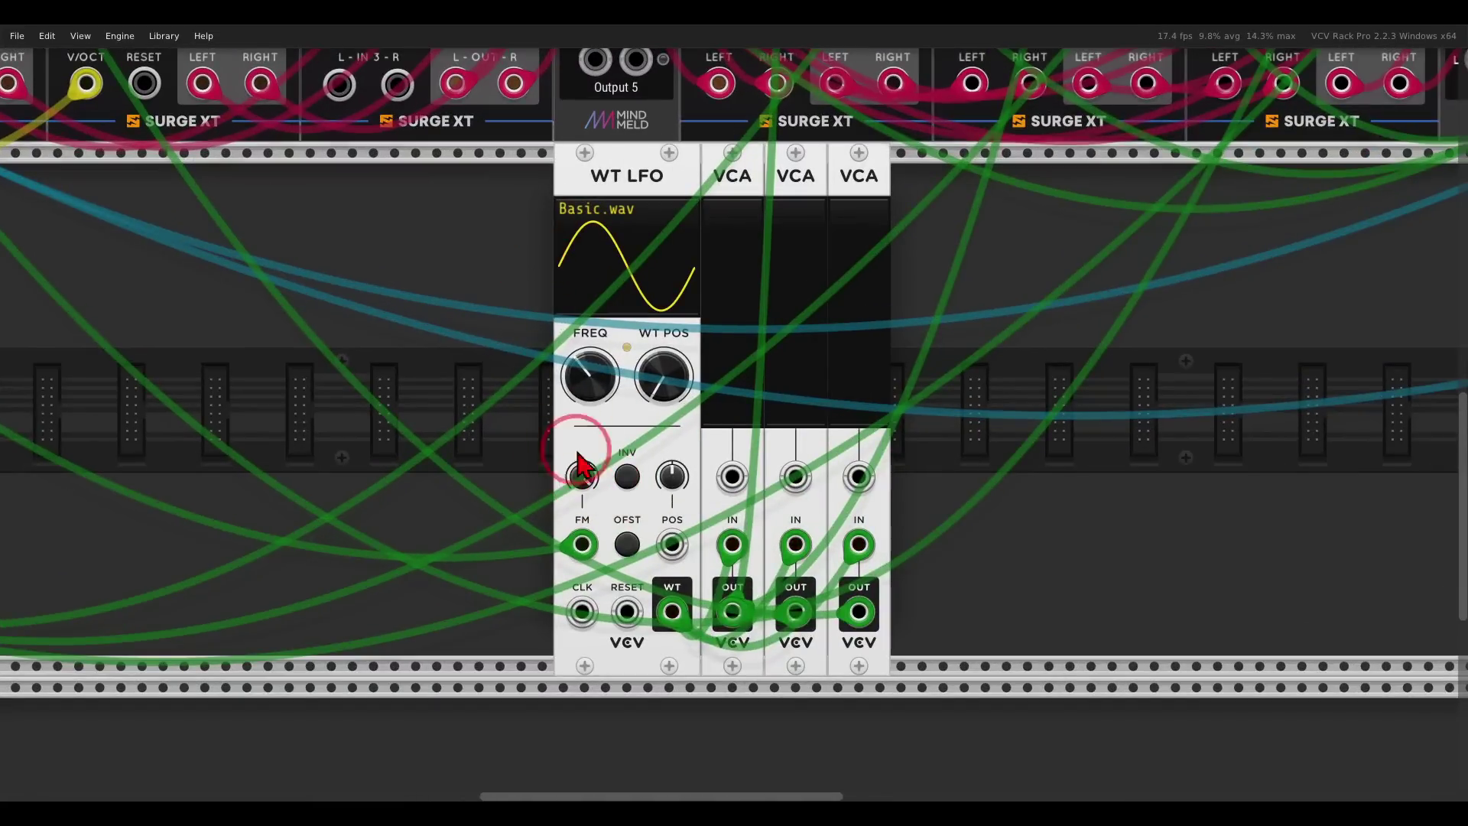
{"action": "scroll", "coordinate": [601, 378], "scroll_direction": "down", "scroll_amount": 3}
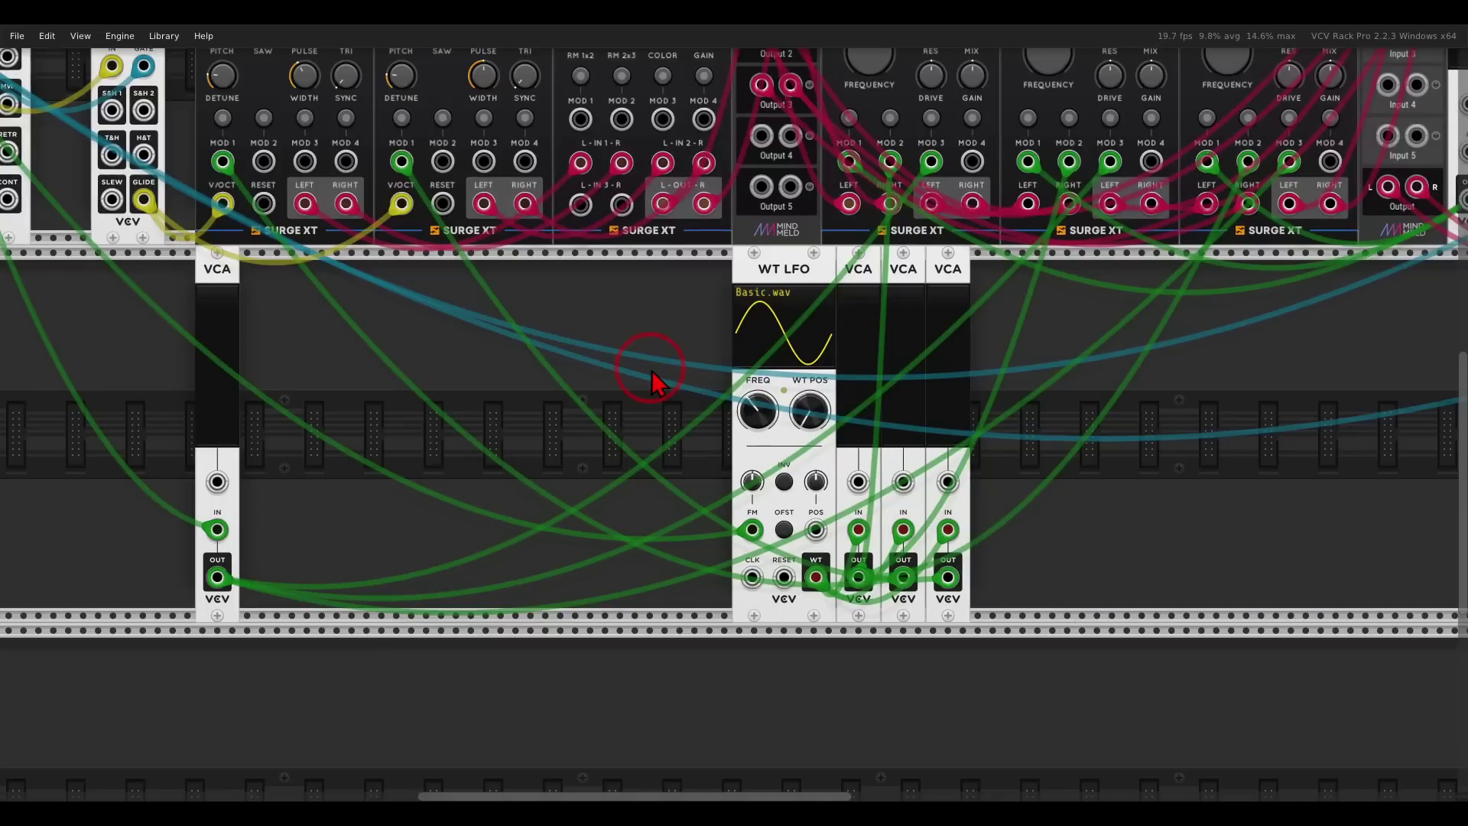
- Move the Audio and Cable Colour Key modules away together and add a Surge XT Delay after the amplitude ADSR
{"action": "left_click_drag", "start_coordinate": [1229, 377], "coordinate": [420, 507]}
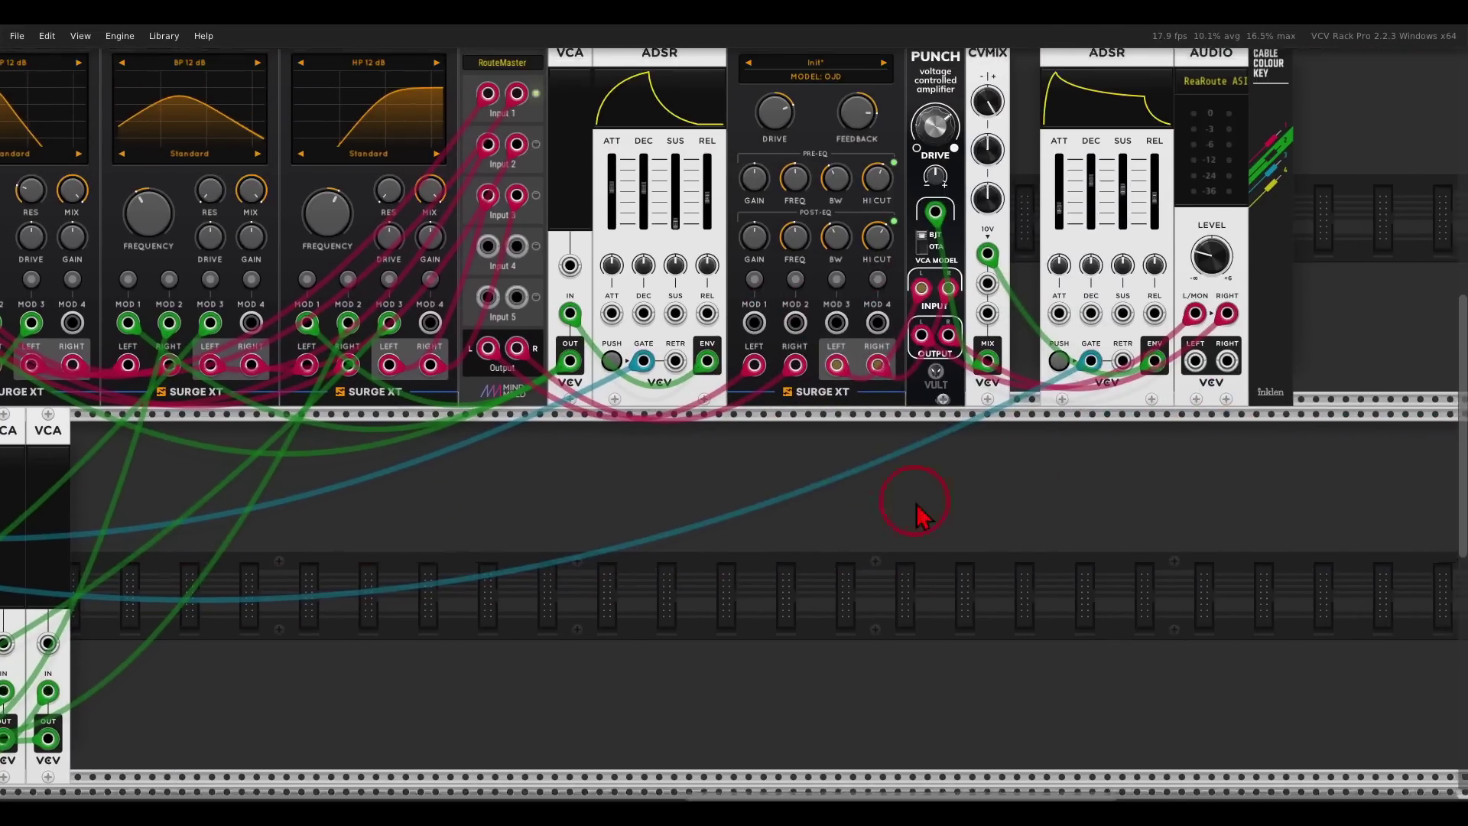
{"action": "left_click_drag", "start_coordinate": [918, 508], "coordinate": [644, 600]}
{"action": "left_click_drag", "start_coordinate": [777, 157], "coordinate": [747, 158]}
{"action": "left_click", "coordinate": [841, 158], "text": "ctrl"}
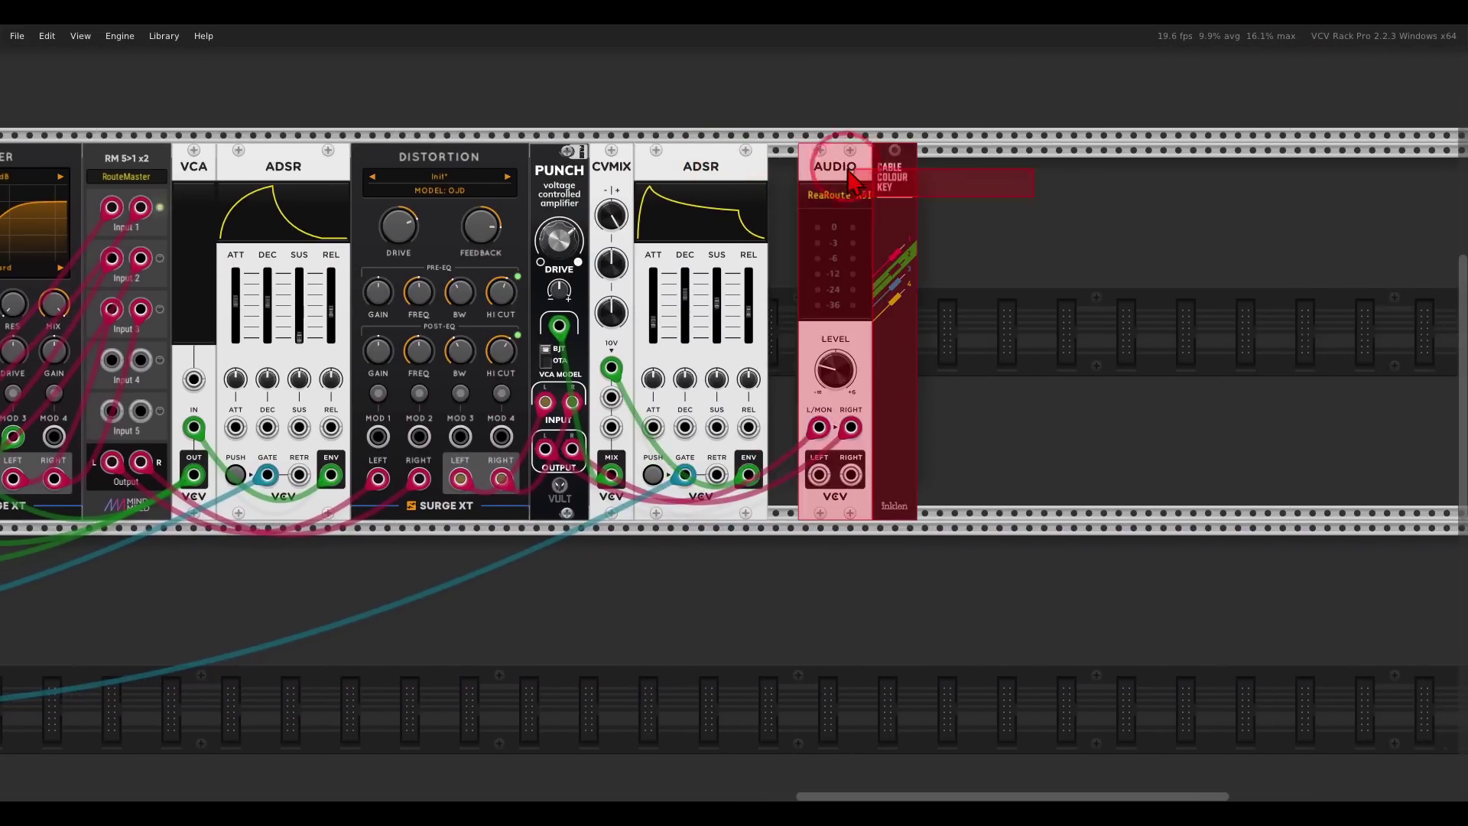
{"action": "left_click_drag", "start_coordinate": [842, 158], "coordinate": [1112, 180]}
{"action": "left_click", "coordinate": [885, 229]}
{"action": "left_click_drag", "start_coordinate": [1203, 166], "coordinate": [857, 222]}
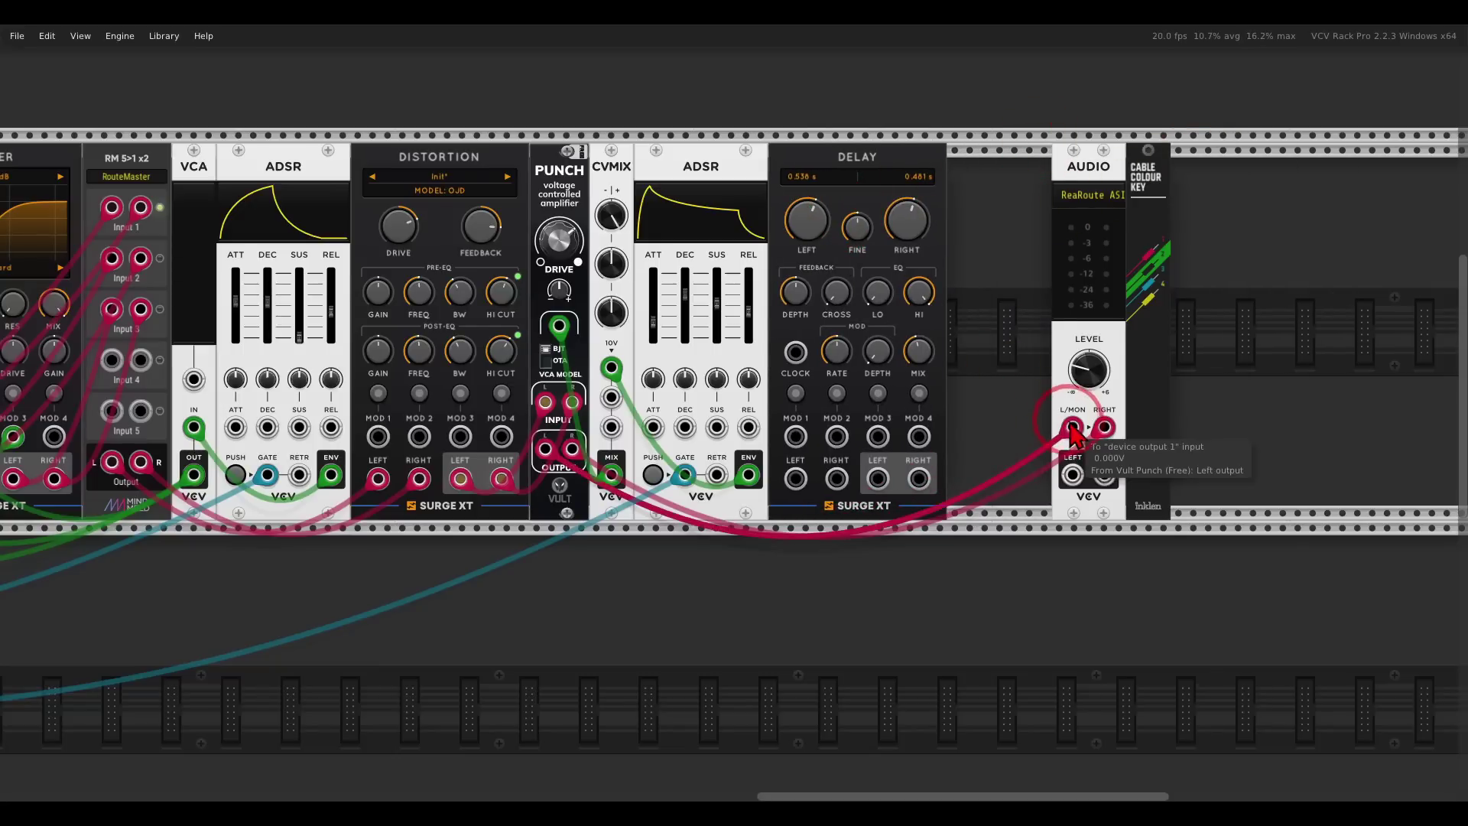
- Reroute Punch's stereo output into the Delay's inputs and patch the Delay's outputs to the Audio module's left and right inputs
{"action": "left_click_drag", "start_coordinate": [1073, 427], "coordinate": [795, 478]}
{"action": "left_click_drag", "start_coordinate": [1104, 428], "coordinate": [1073, 428]}
{"action": "left_click_drag", "start_coordinate": [919, 478], "coordinate": [1104, 428]}
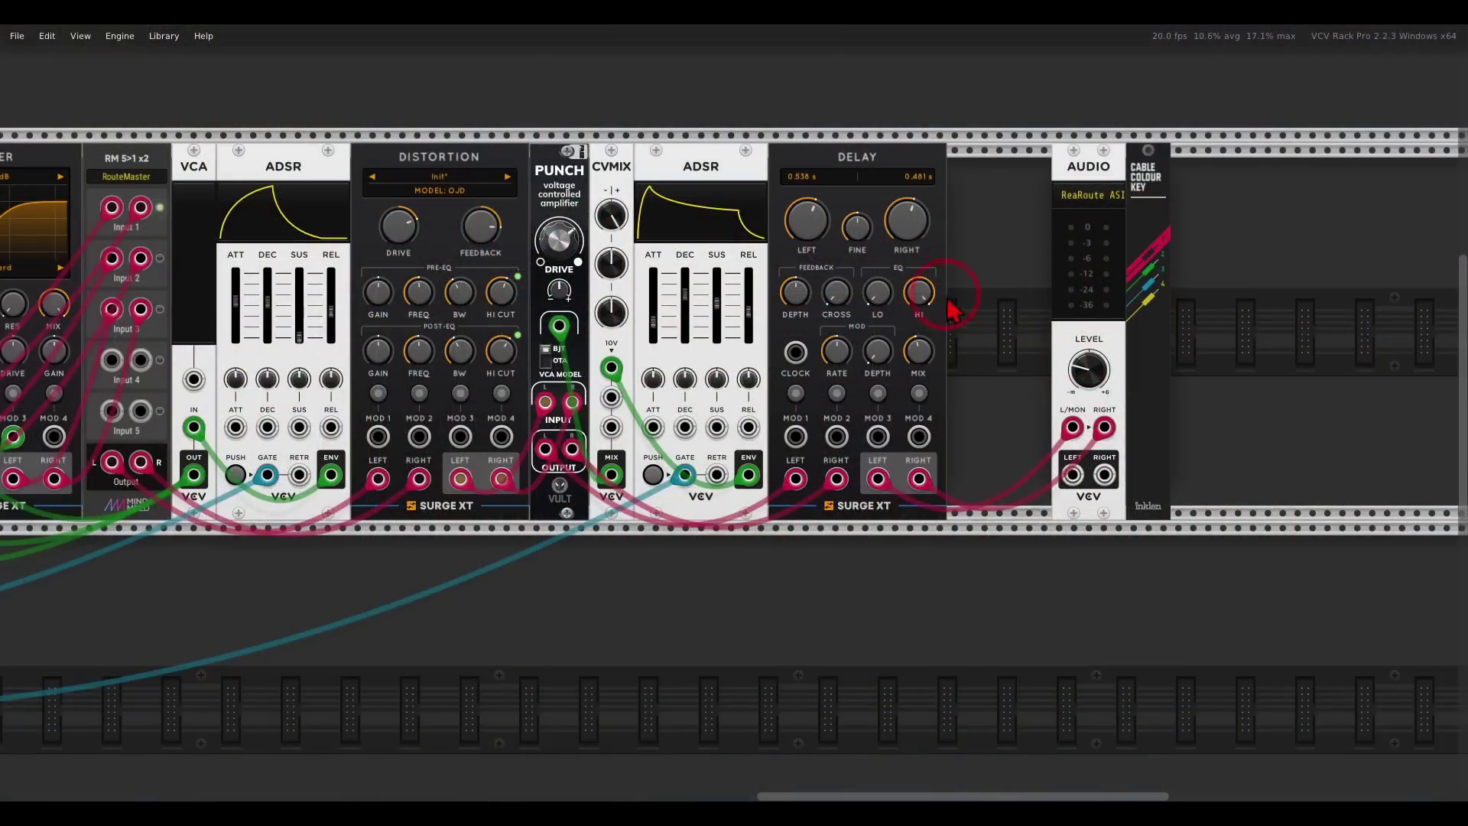
- Raise the filter-envelope VCA's level to about 31%
{"action": "mouse_move", "coordinate": [929, 302]}
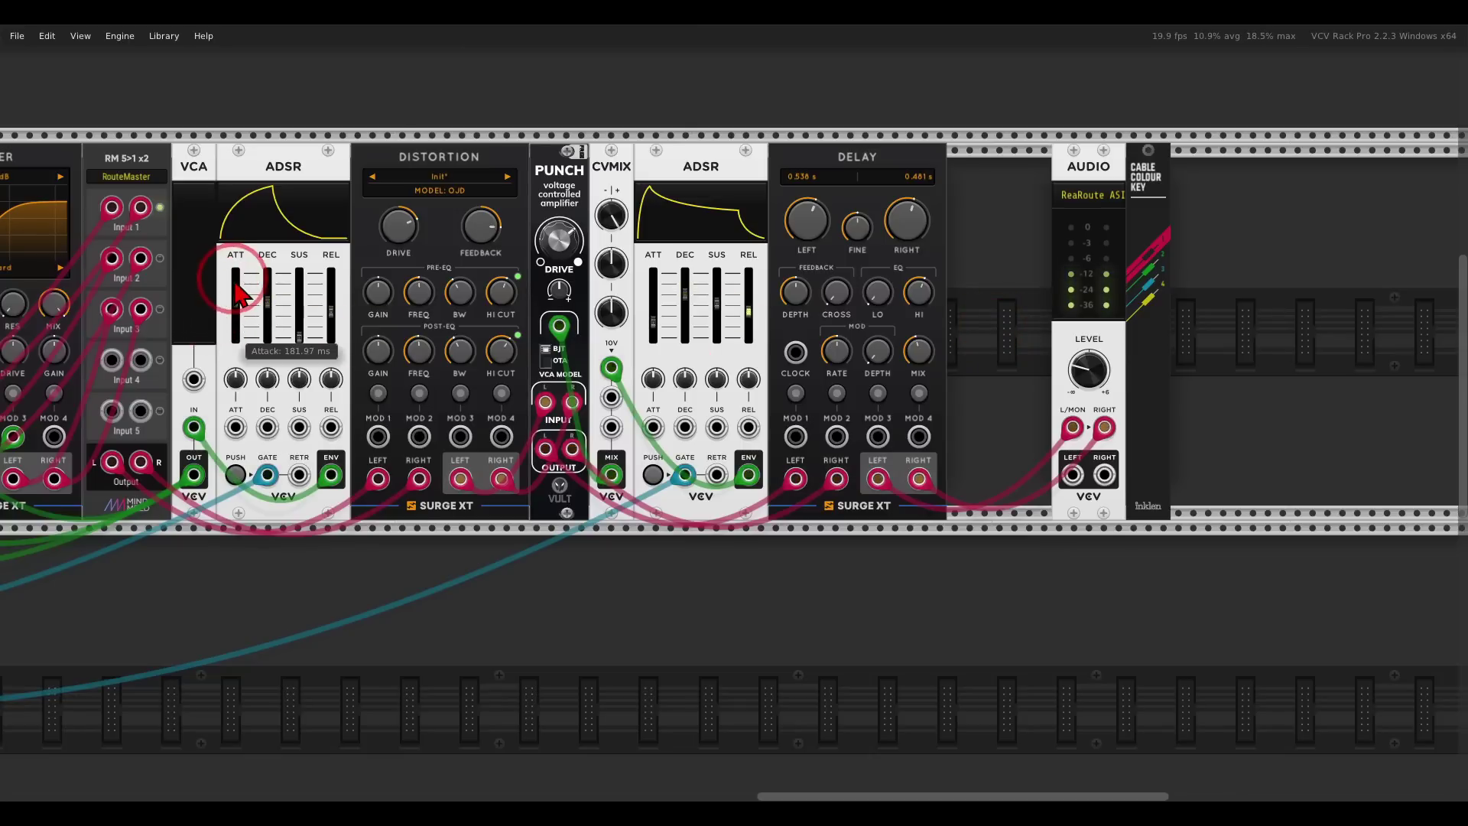
{"action": "mouse_move", "coordinate": [200, 289]}
{"action": "left_click_drag", "start_coordinate": [200, 289], "coordinate": [197, 212]}
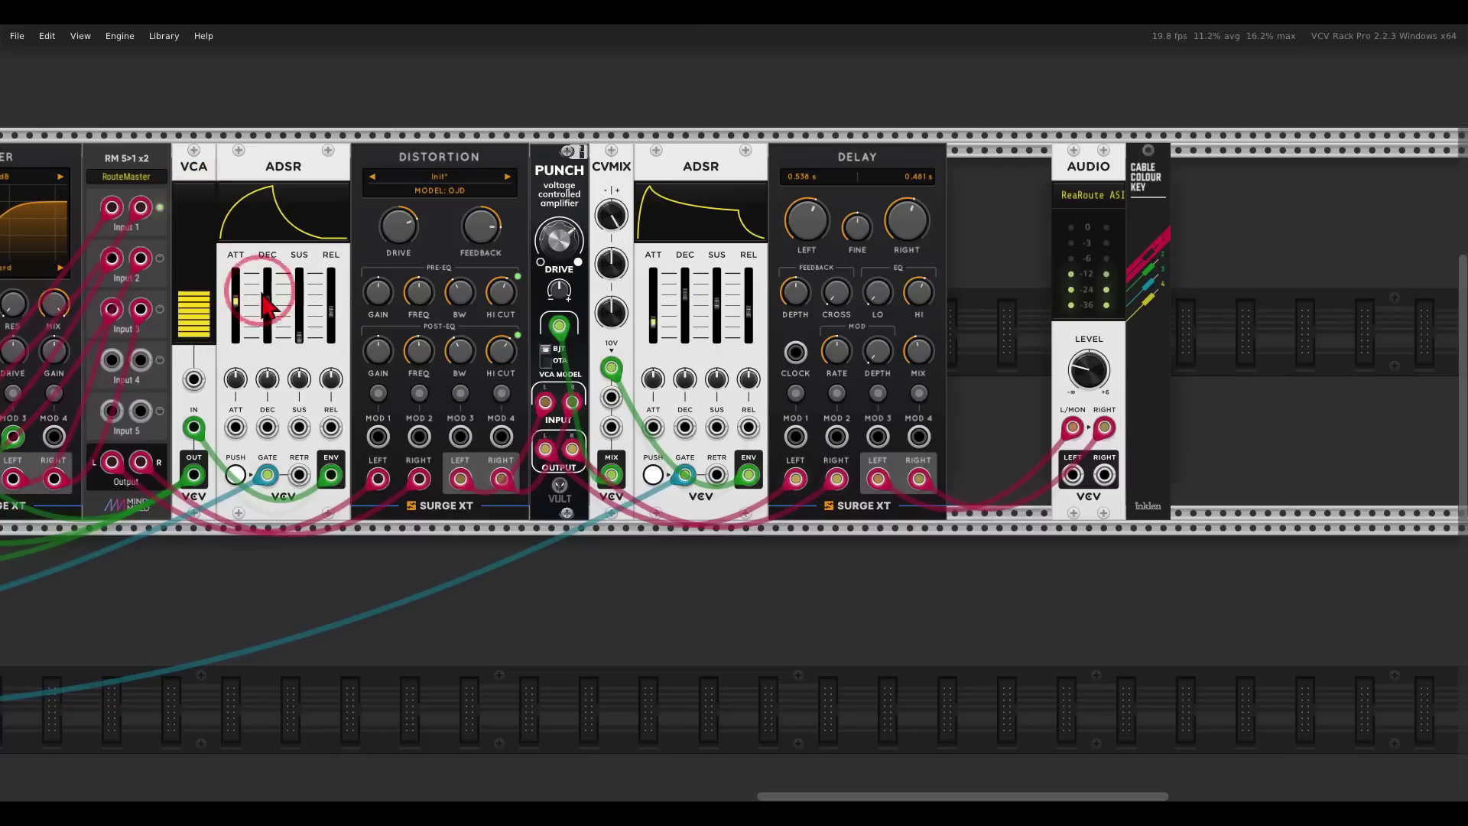
- Set the Delay's times to 0.148 s left and 0.169 s right, increase its feedback depth and set its mix to 45%
{"action": "mouse_move", "coordinate": [913, 238]}
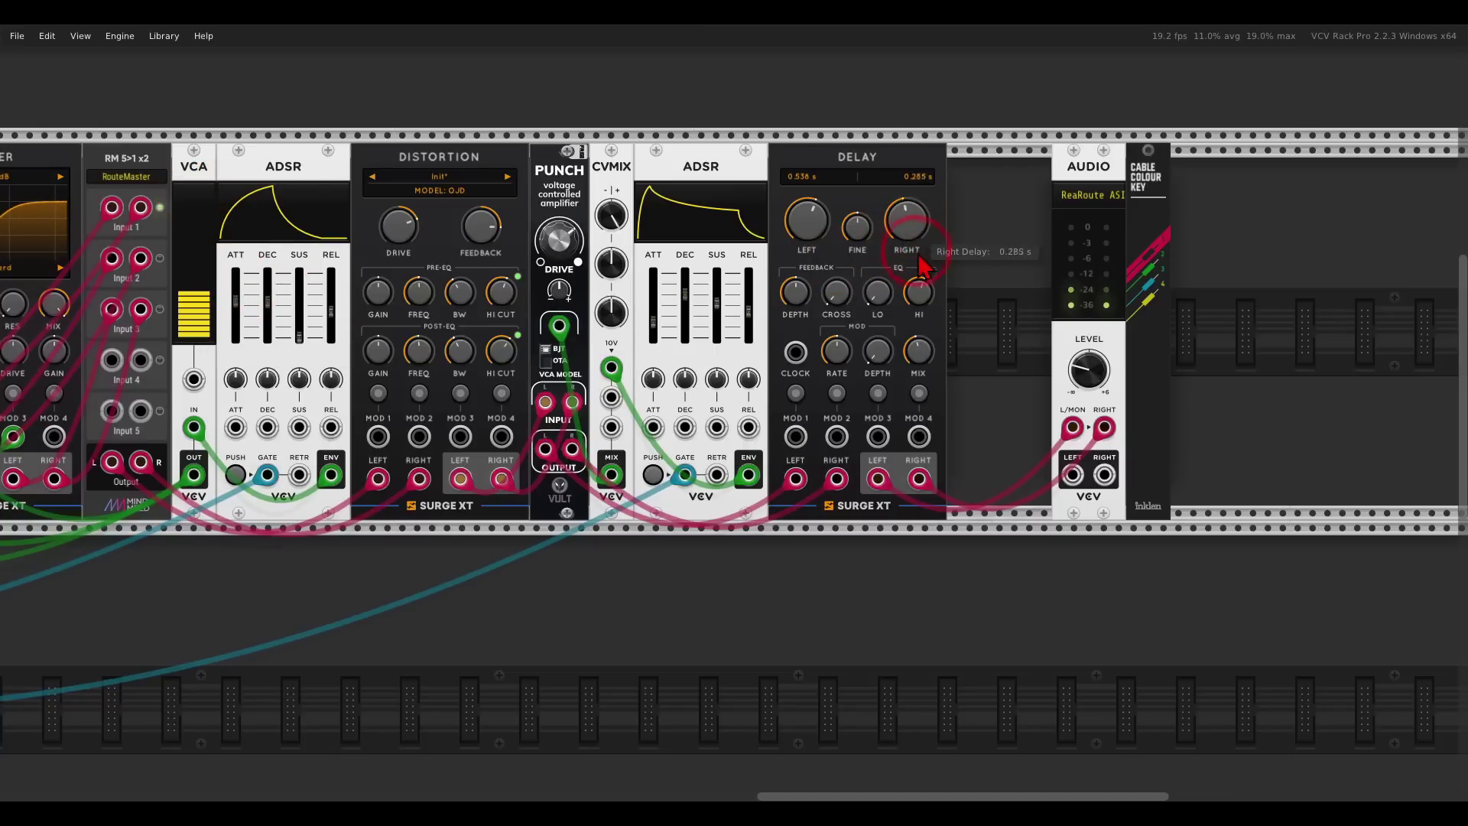
{"action": "left_click_drag", "start_coordinate": [923, 268], "coordinate": [922, 284]}
{"action": "mouse_move", "coordinate": [798, 229]}
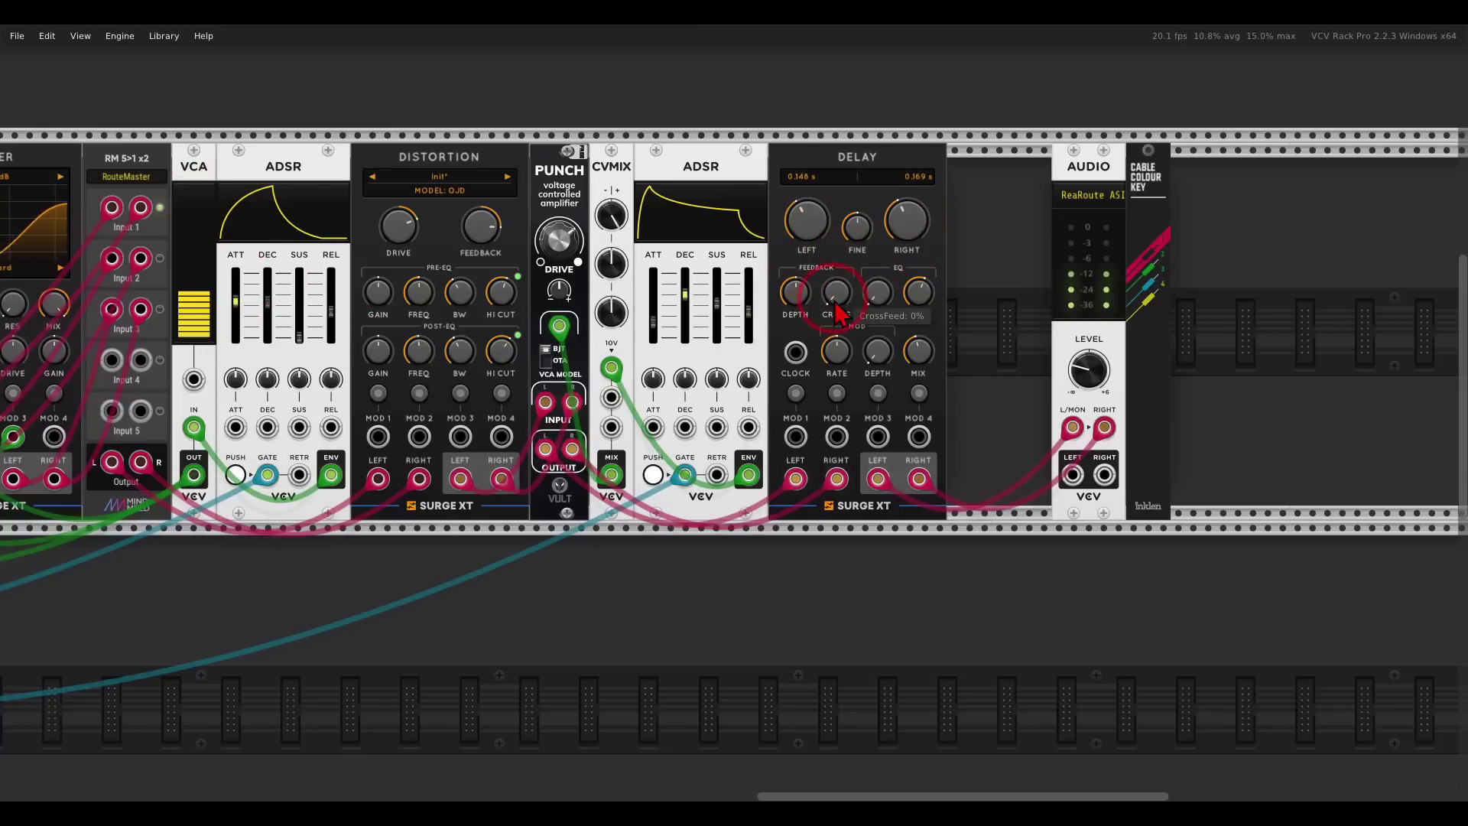
{"action": "left_click_drag", "start_coordinate": [797, 295], "coordinate": [793, 256]}
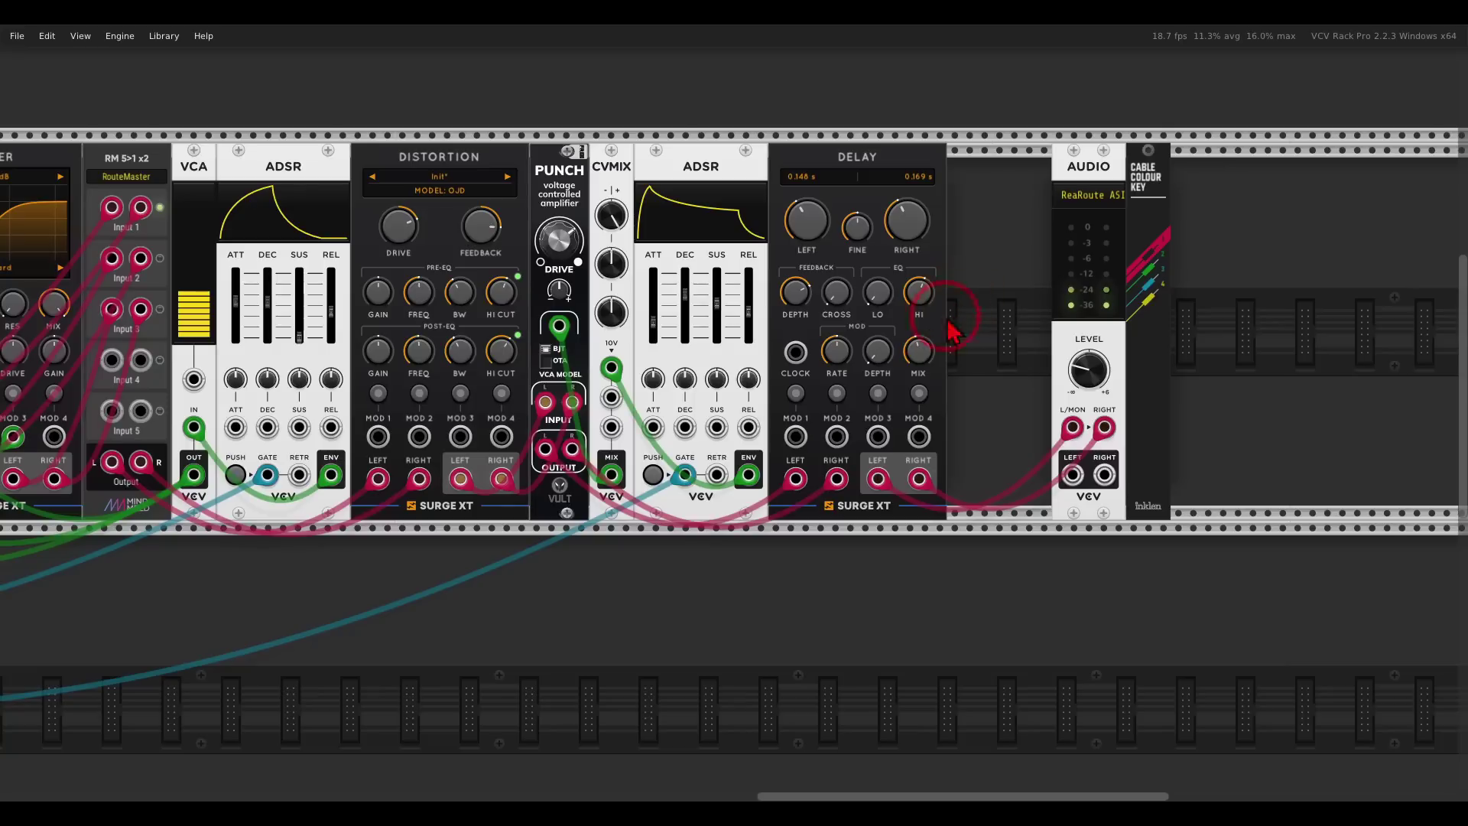
{"action": "mouse_move", "coordinate": [919, 357]}
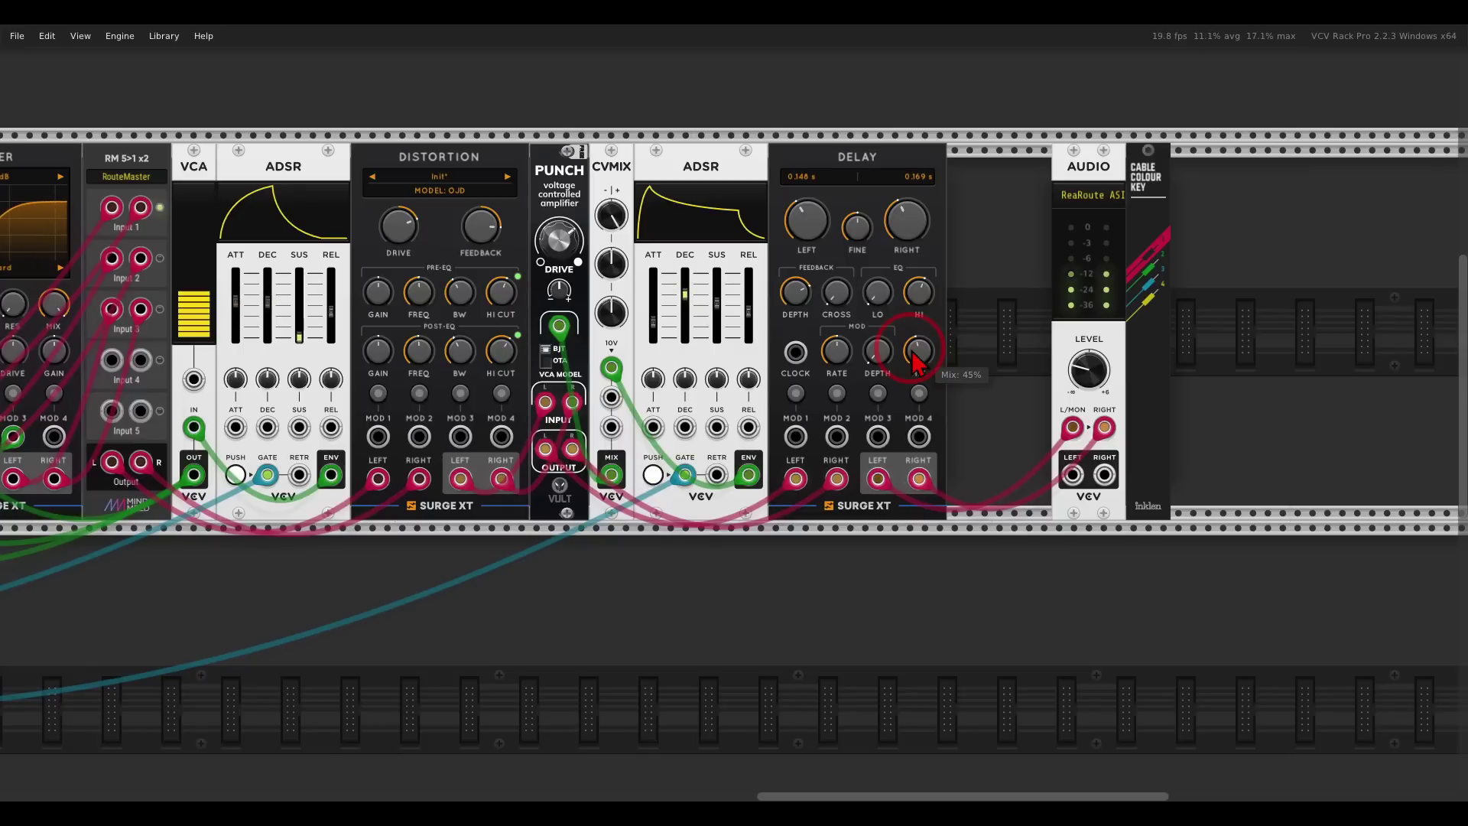
- Raise the filter ADSR's sustain and further increase the level of its VCA
{"action": "scroll", "coordinate": [727, 305], "scroll_direction": "left", "scroll_amount": 10}
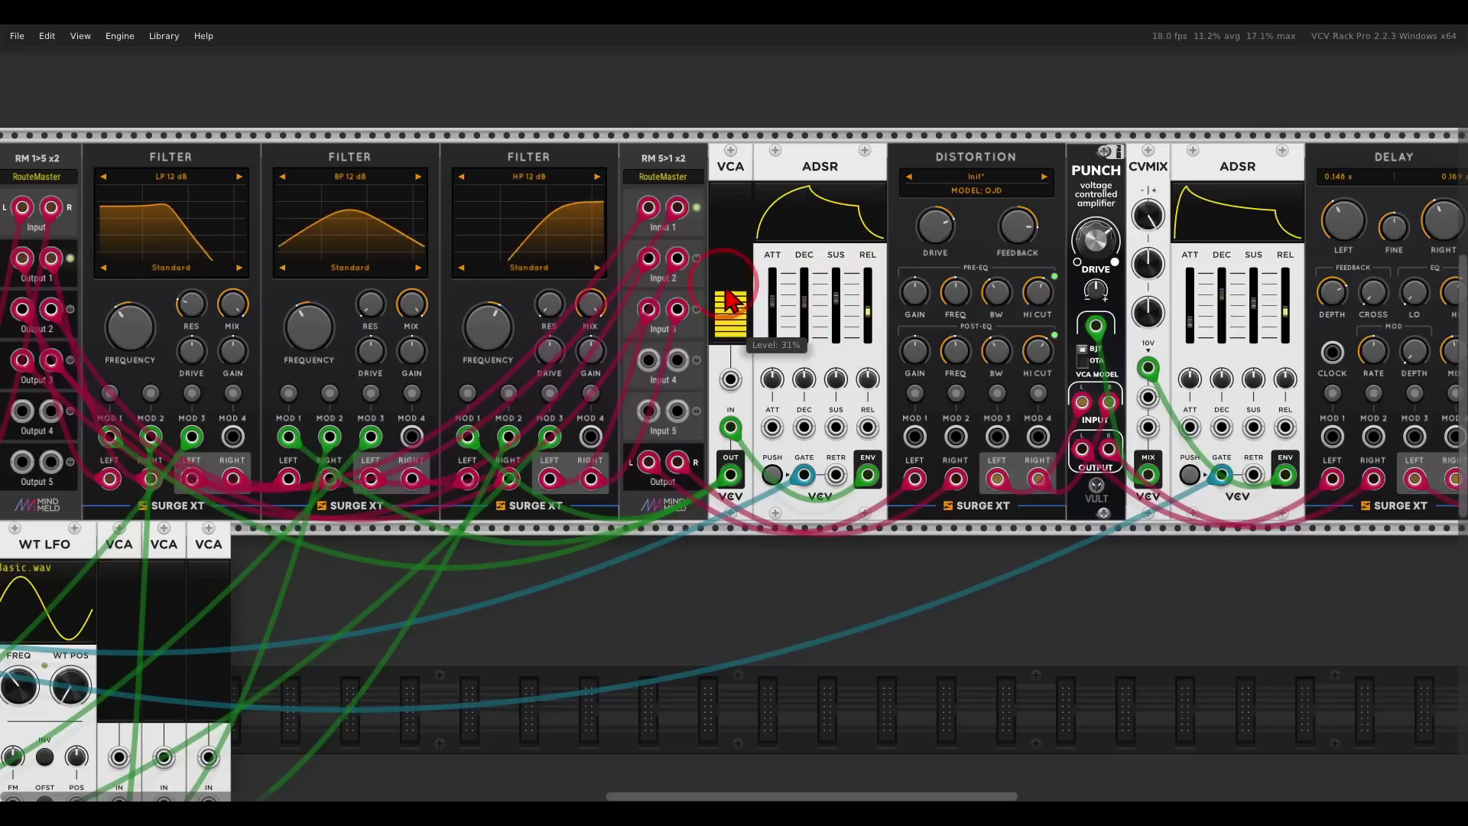
{"action": "left_click_drag", "start_coordinate": [729, 304], "coordinate": [731, 229]}
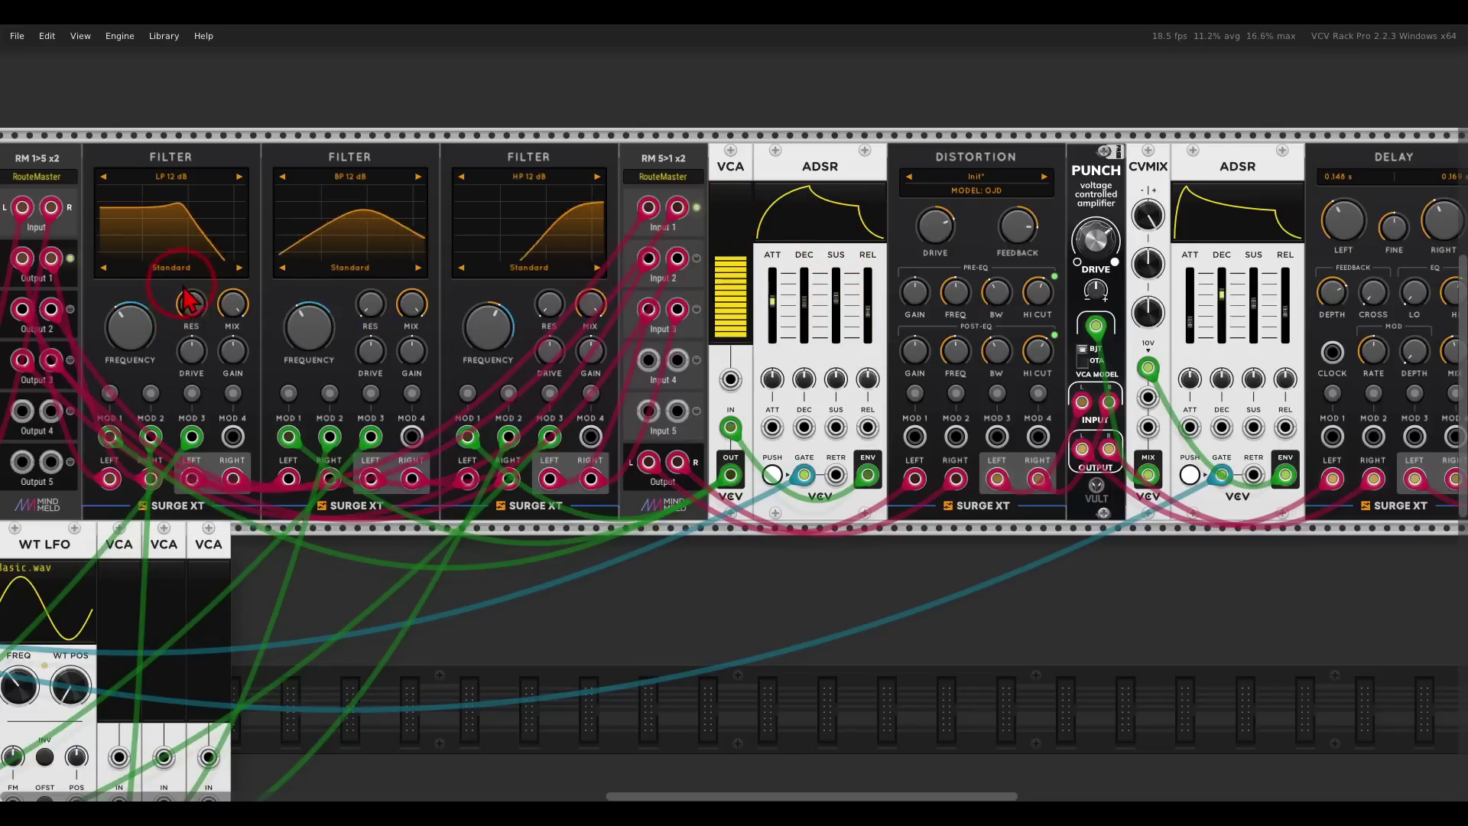
- Add a Random module in the lower row beneath the high-pass filter and fine-adjust its clock rate
{"action": "scroll", "coordinate": [772, 321], "scroll_direction": "right", "scroll_amount": 5}
{"action": "scroll", "coordinate": [526, 333], "scroll_direction": "right", "scroll_amount": 1}
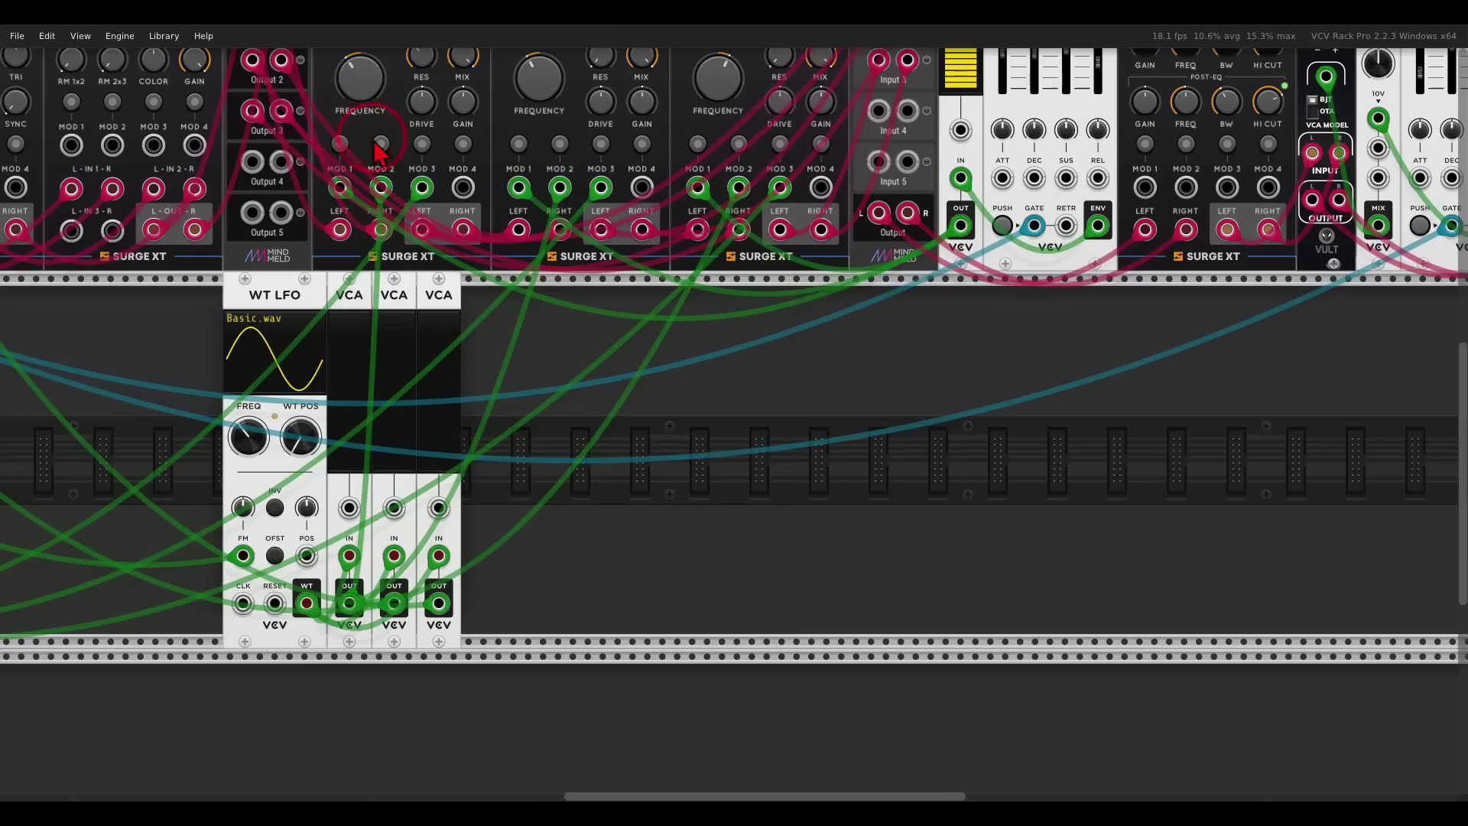
{"action": "left_click_drag", "start_coordinate": [541, 451], "coordinate": [749, 444]}
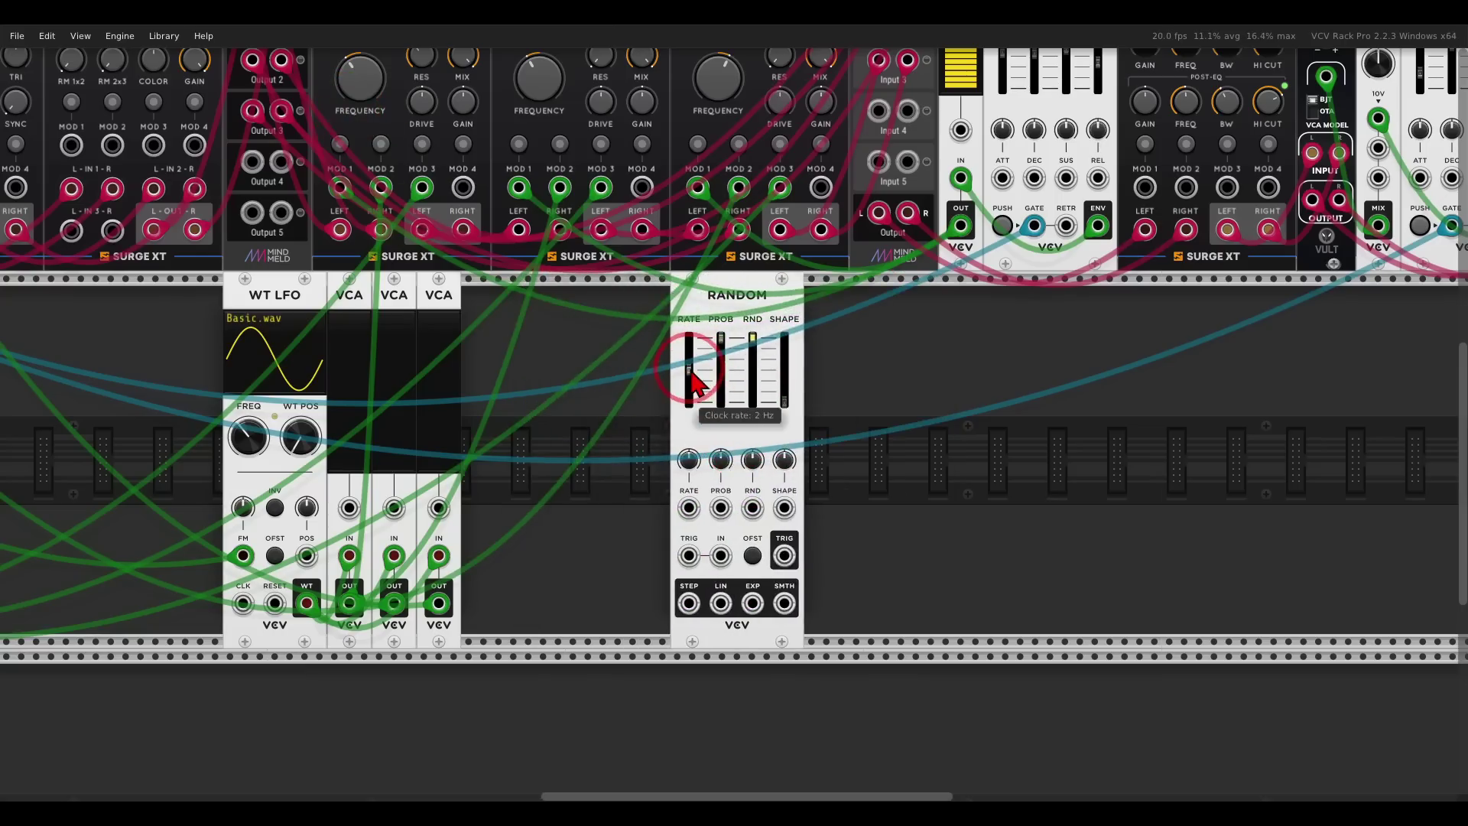
{"action": "left_click_drag", "start_coordinate": [689, 366], "coordinate": [688, 370]}
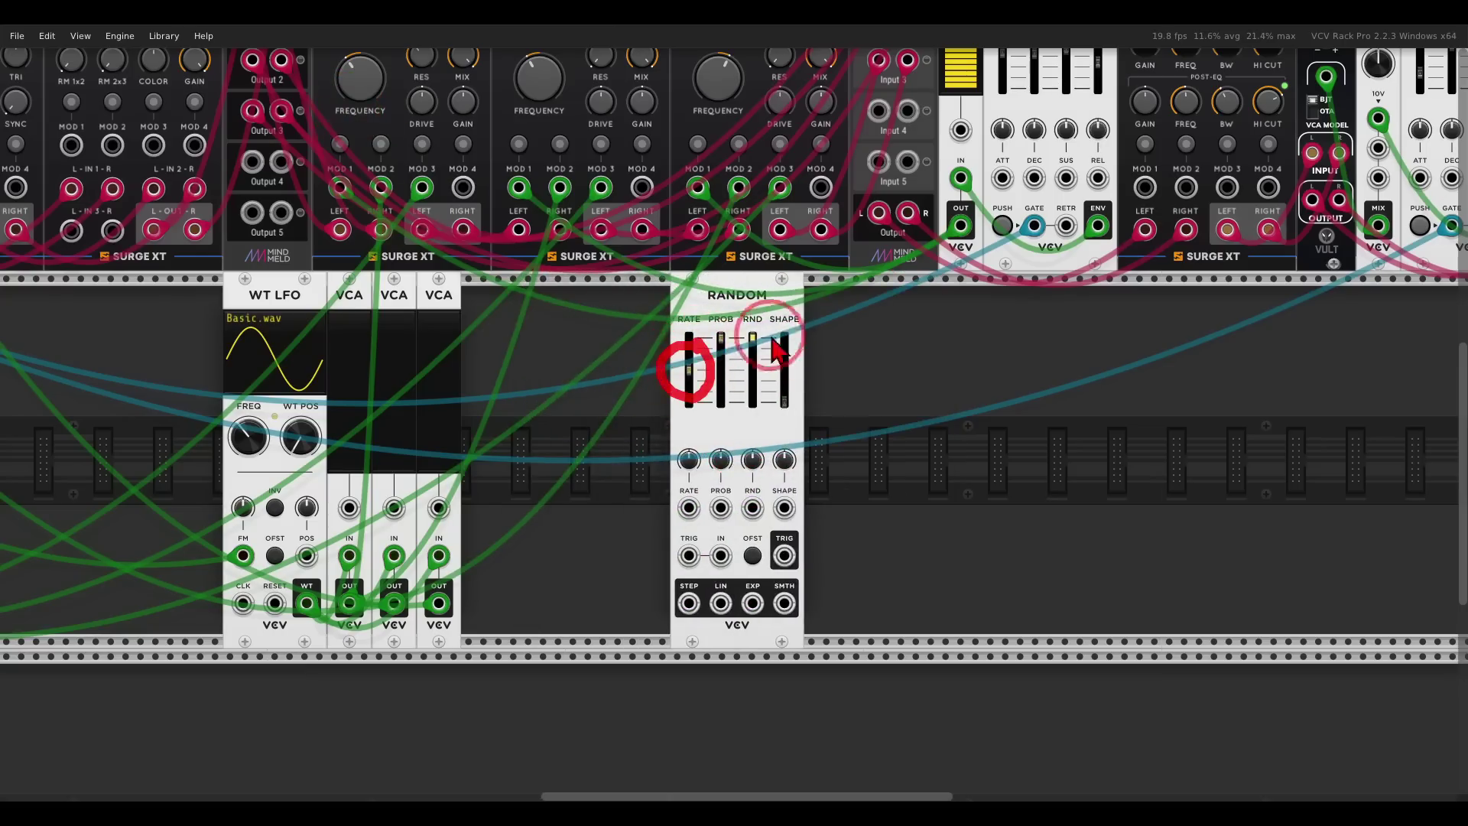
{"action": "left_click", "coordinate": [789, 399]}
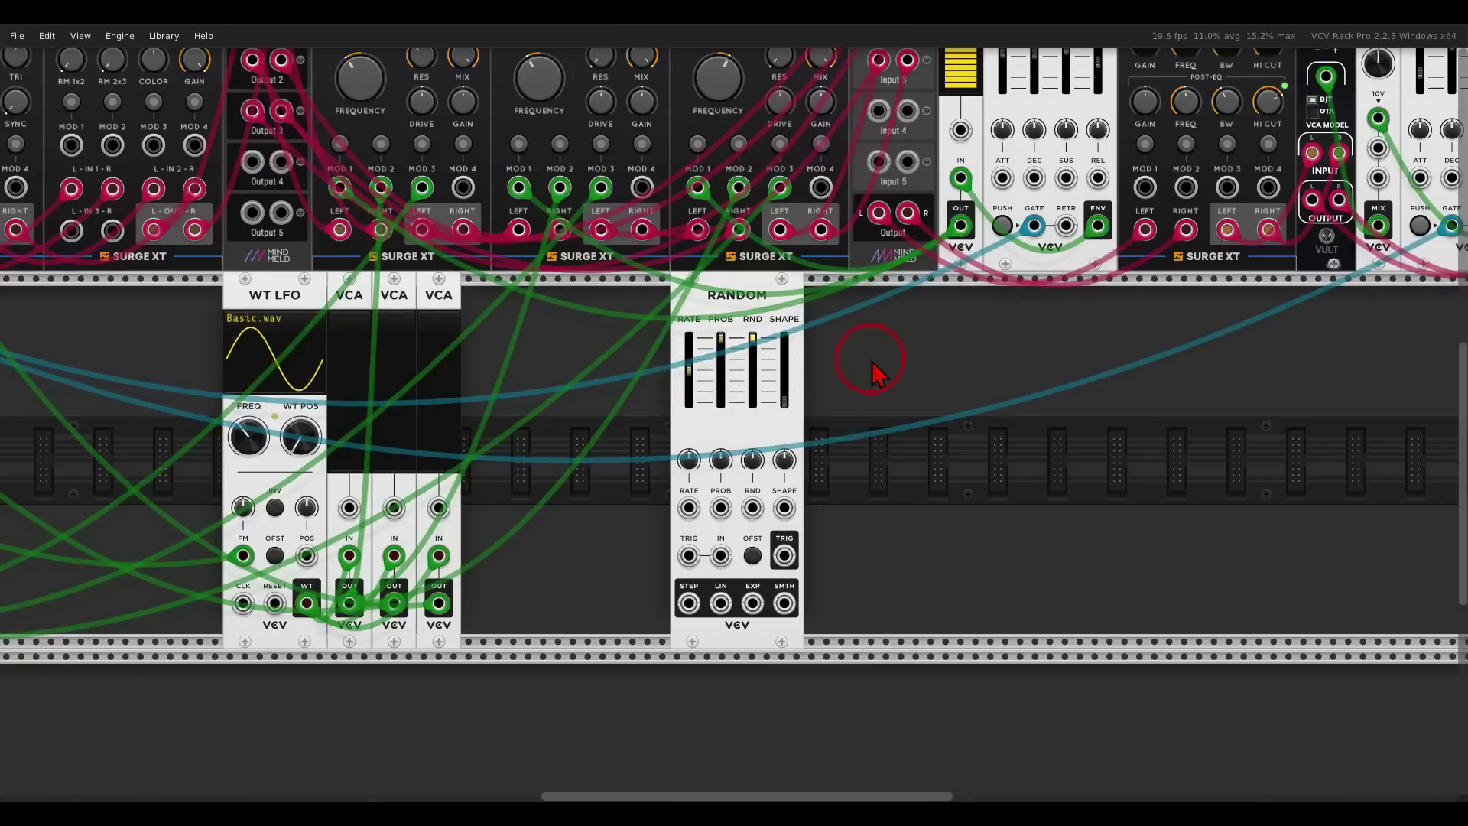
{"action": "scroll", "coordinate": [872, 373], "scroll_direction": "down", "scroll_amount": 5}
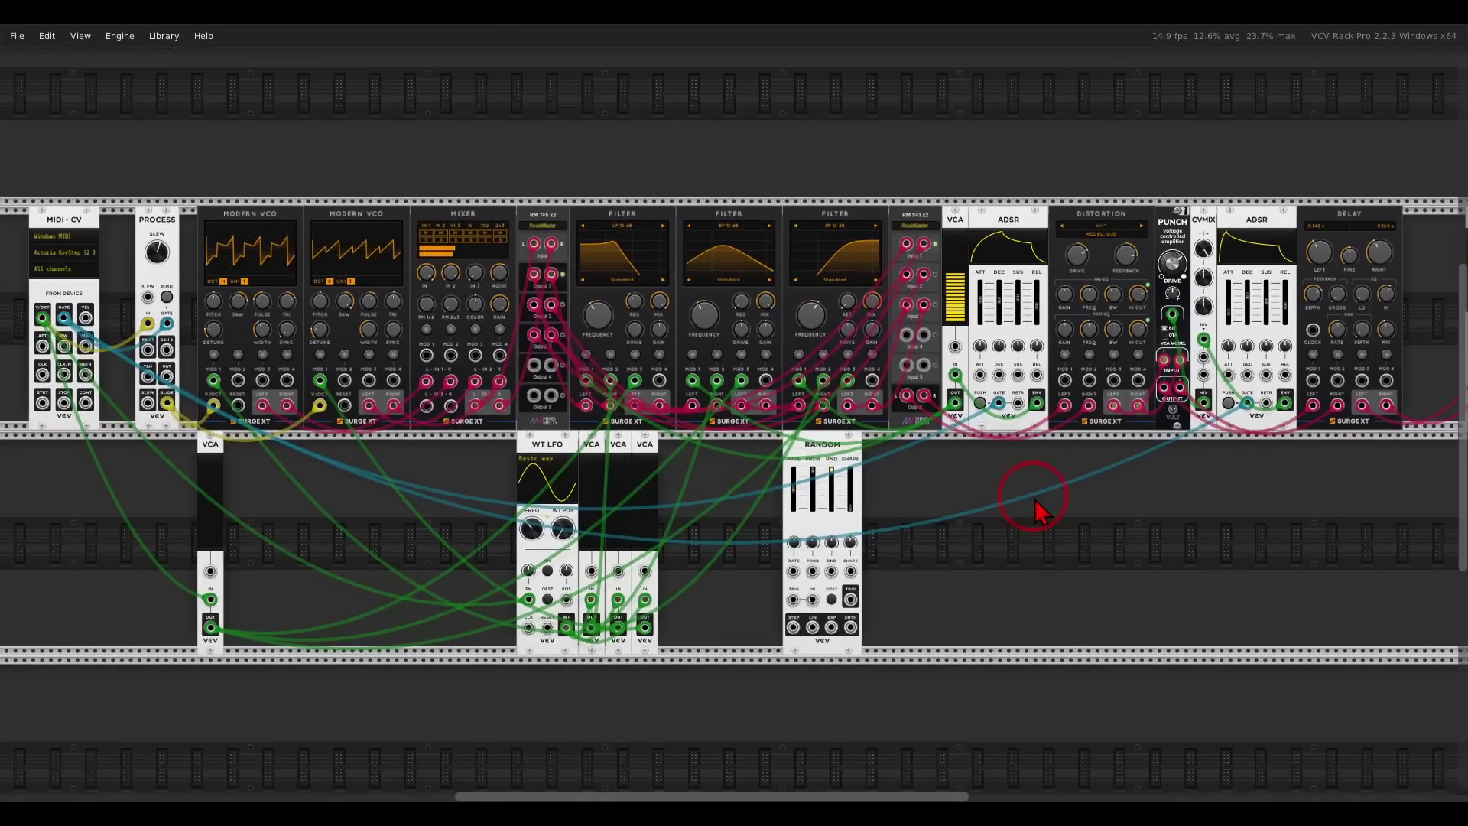
{"action": "left_click_drag", "start_coordinate": [1038, 501], "coordinate": [1064, 479]}
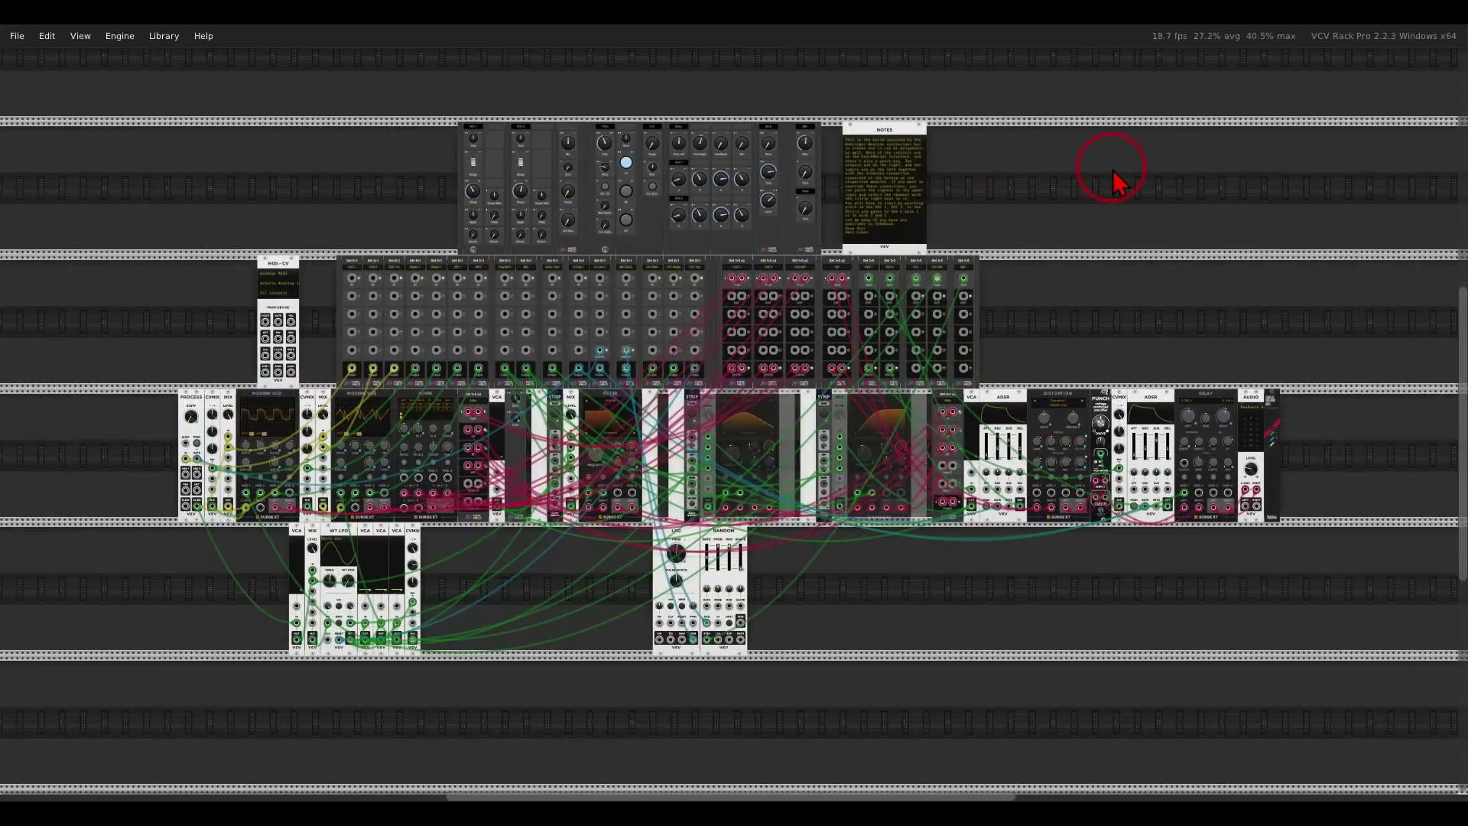
{"action": "left_click_drag", "start_coordinate": [1363, 429], "coordinate": [106, 669]}
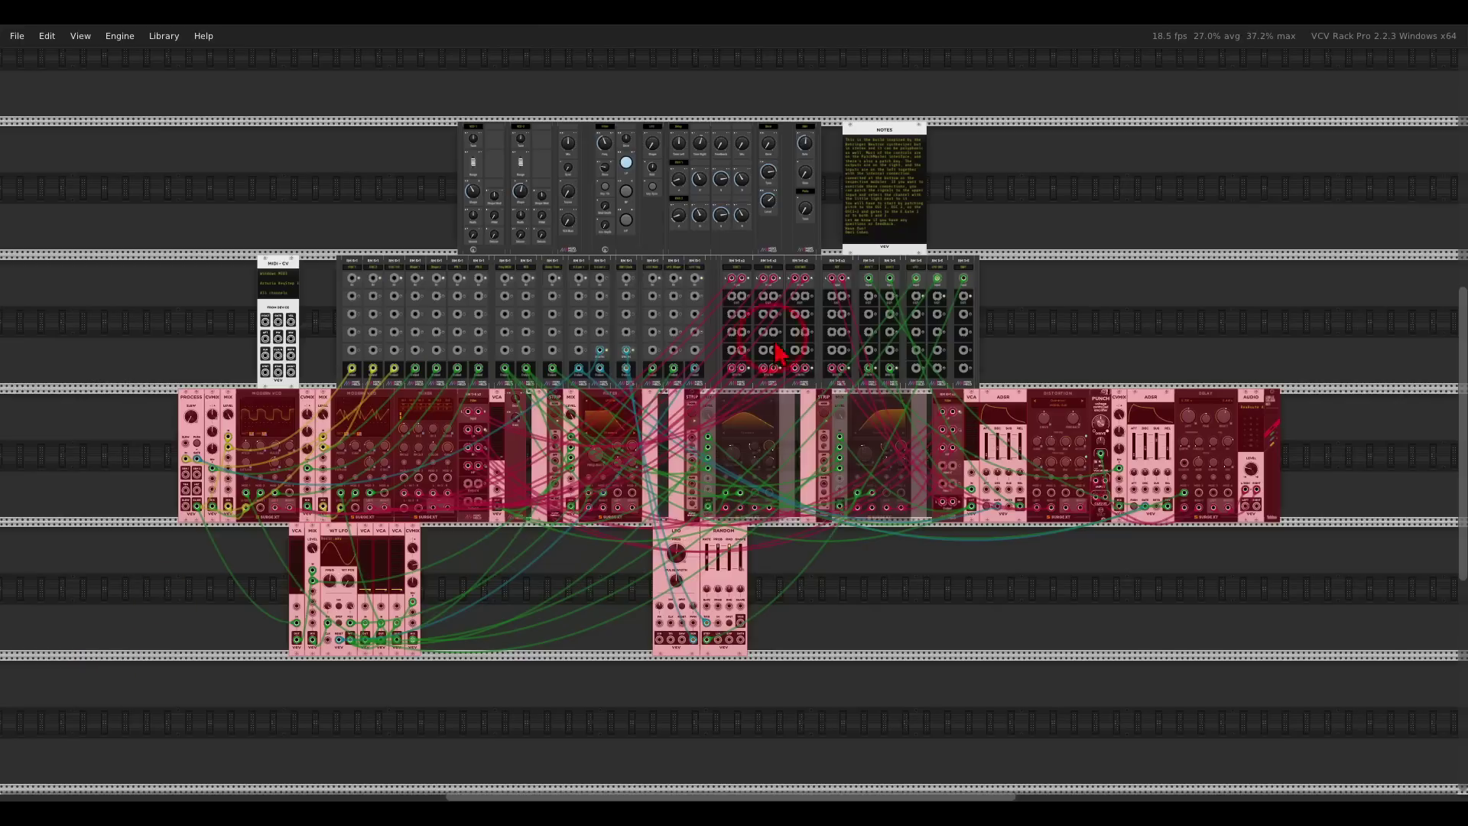
{"action": "left_click_drag", "start_coordinate": [1101, 142], "coordinate": [323, 344]}
{"action": "left_click", "coordinate": [1040, 187]}
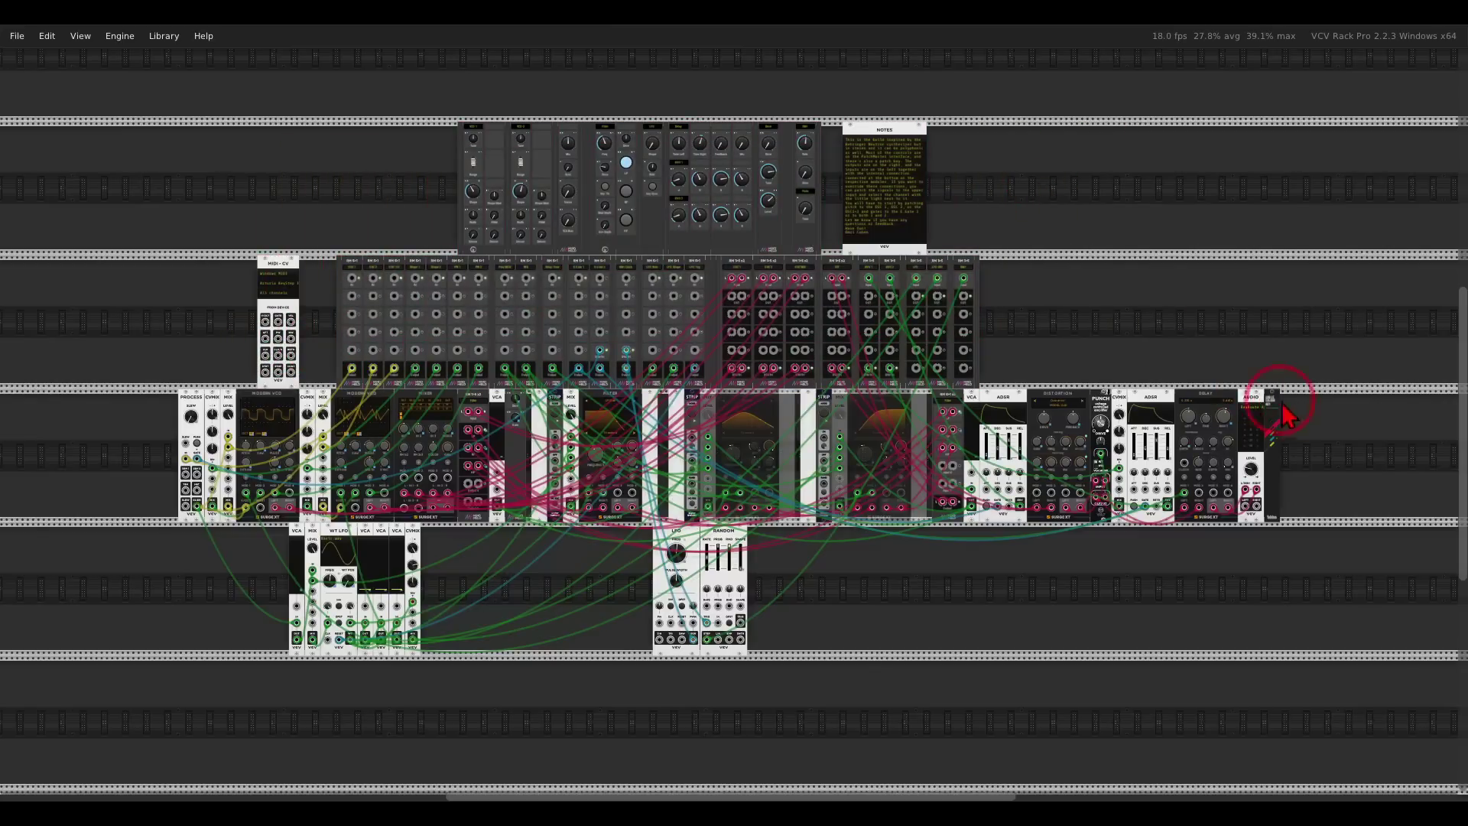
- Select all modules in the lower two rows of the finished patch and shift them slightly left as a group
{"action": "left_click_drag", "start_coordinate": [1335, 452], "coordinate": [131, 697]}
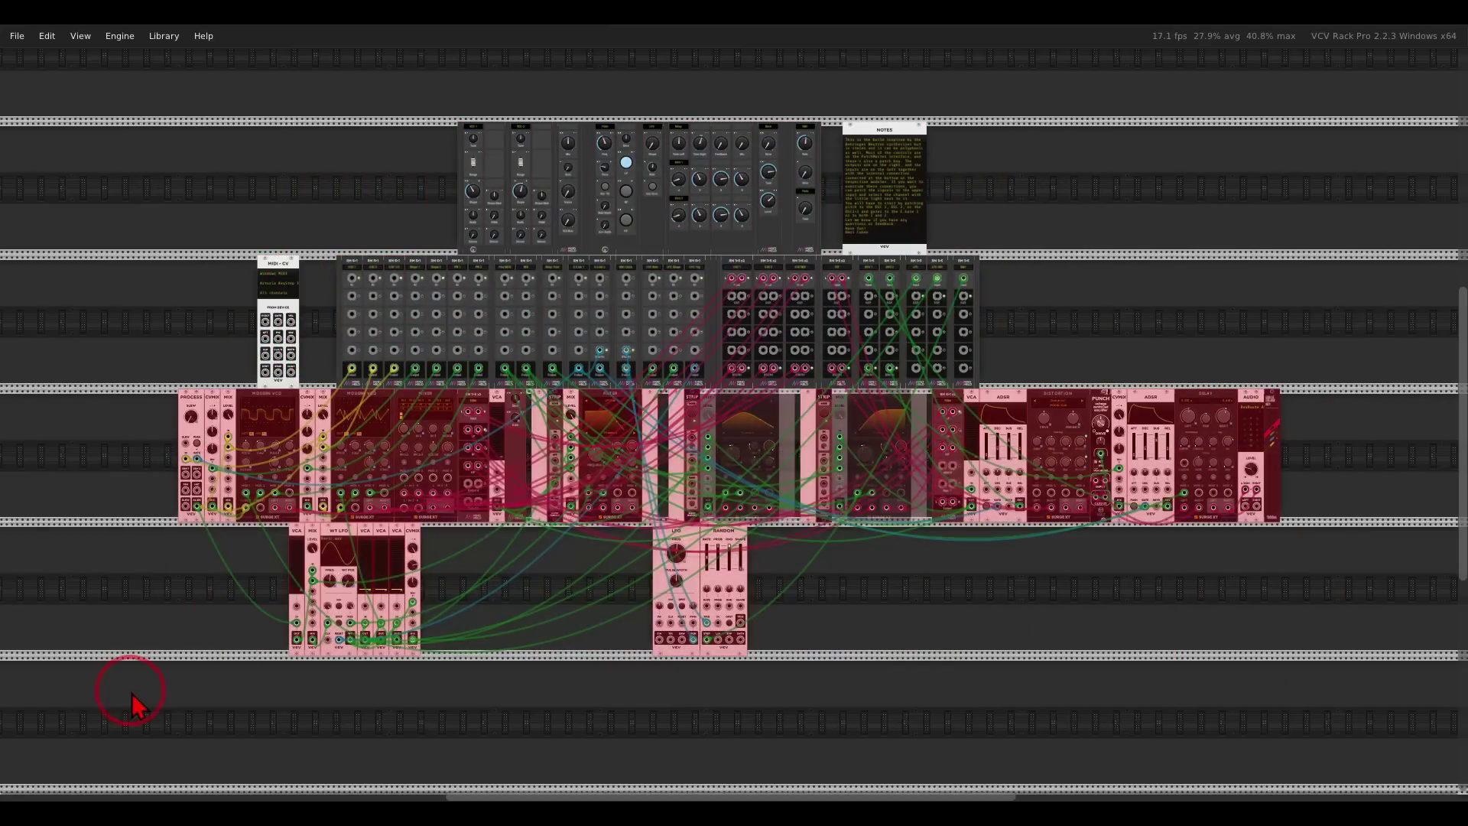
{"action": "scroll", "coordinate": [479, 581], "scroll_direction": "down", "scroll_amount": 5}
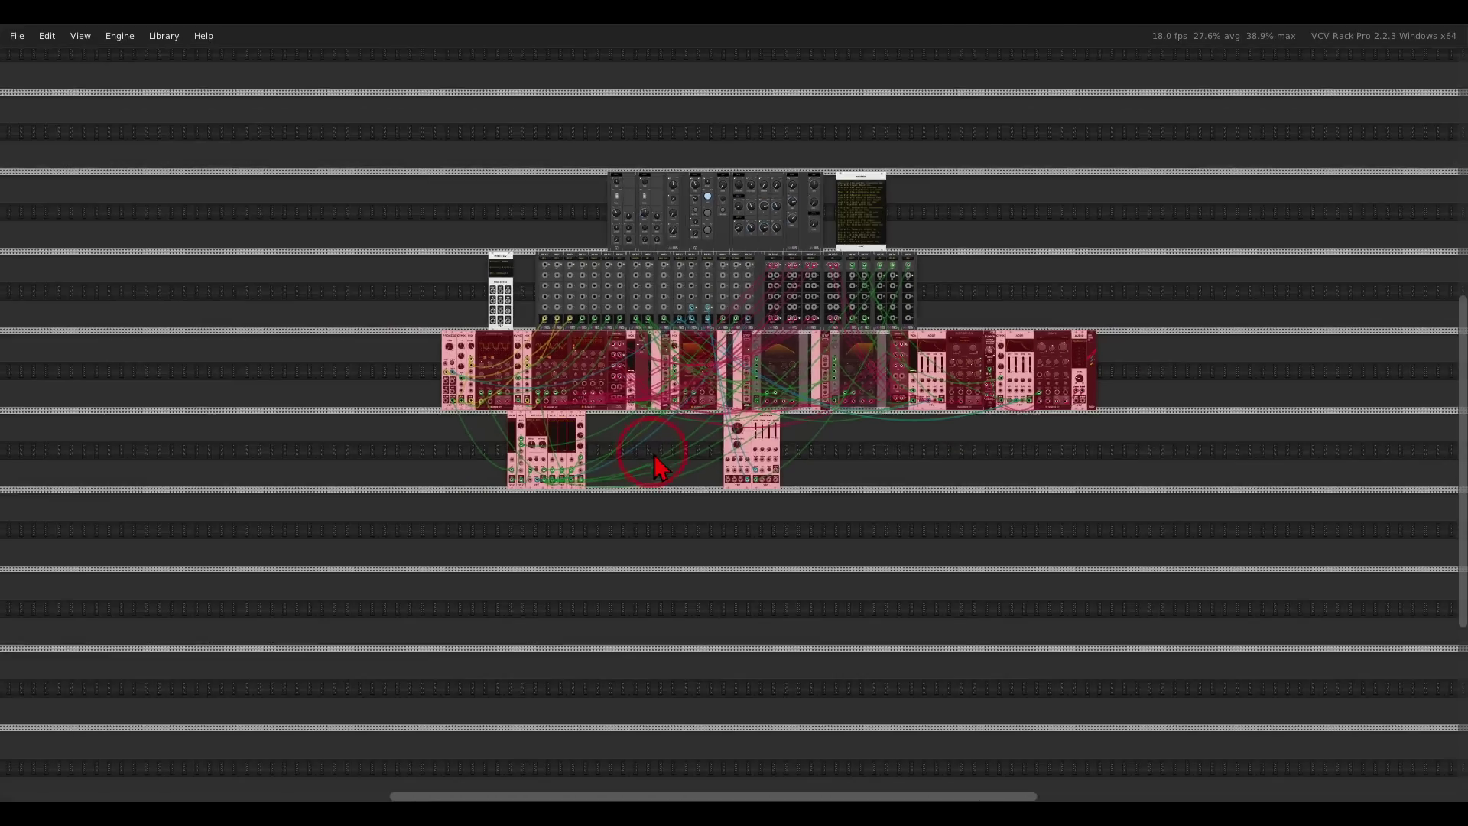
{"action": "left_click_drag", "start_coordinate": [733, 435], "coordinate": [694, 485]}
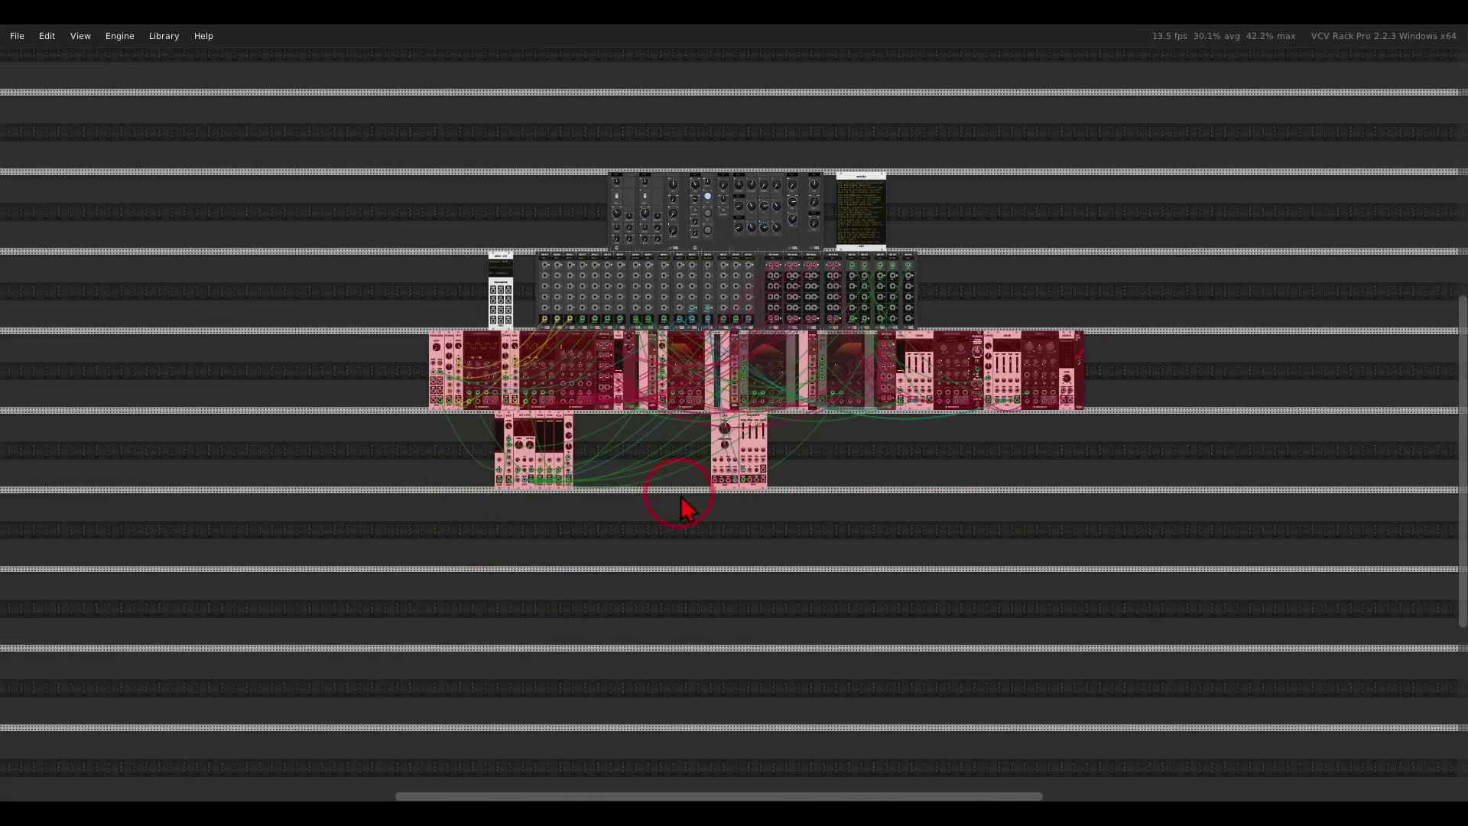
{"action": "left_click", "coordinate": [686, 534]}
- Reselect the synth modules in the lower two rows, nudge them a little further left and clear the selection
{"action": "scroll", "coordinate": [760, 208], "scroll_direction": "up", "scroll_amount": 5}
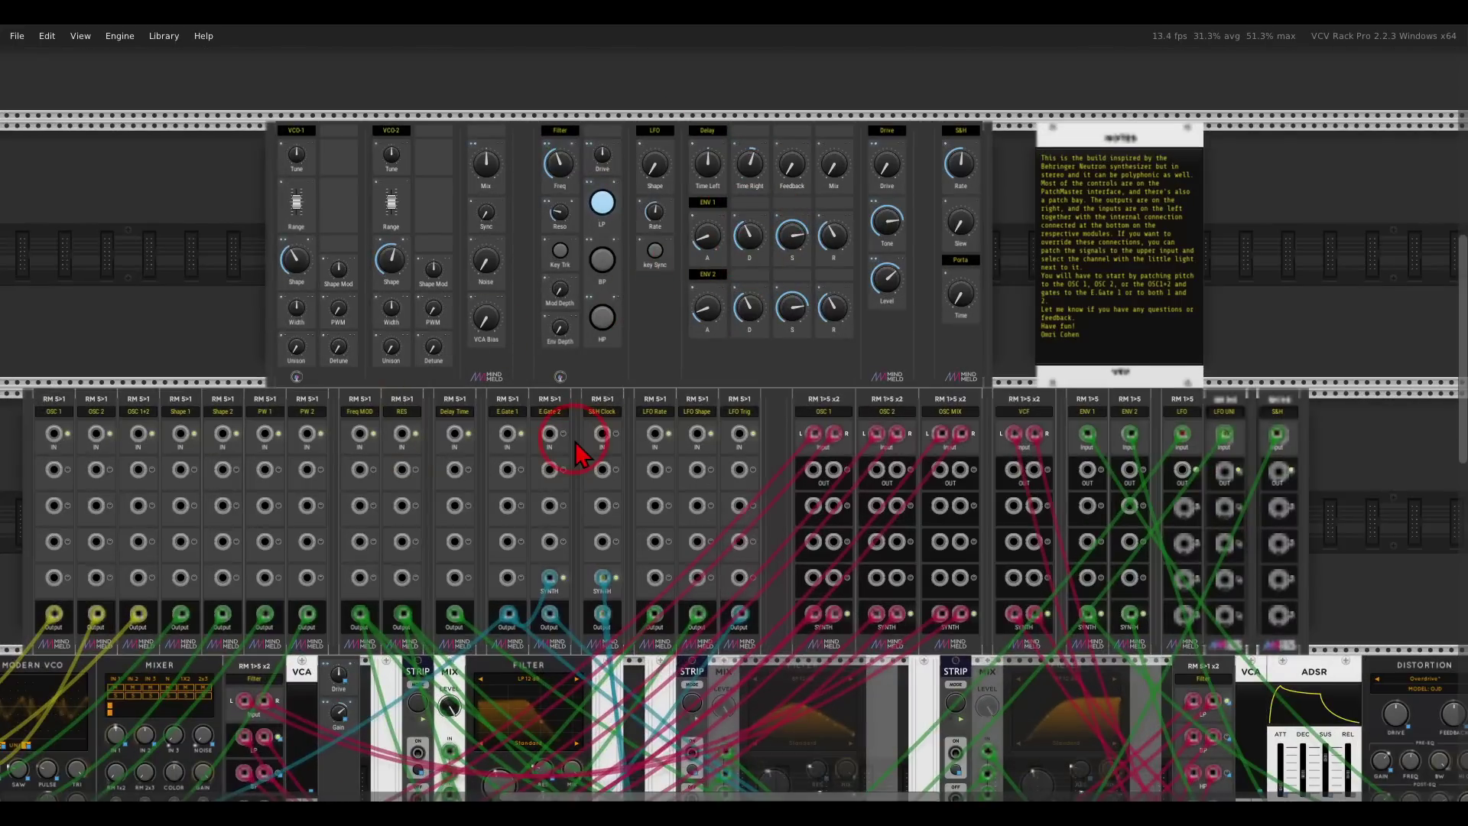
{"action": "scroll", "coordinate": [611, 371], "scroll_direction": "down", "scroll_amount": 4}
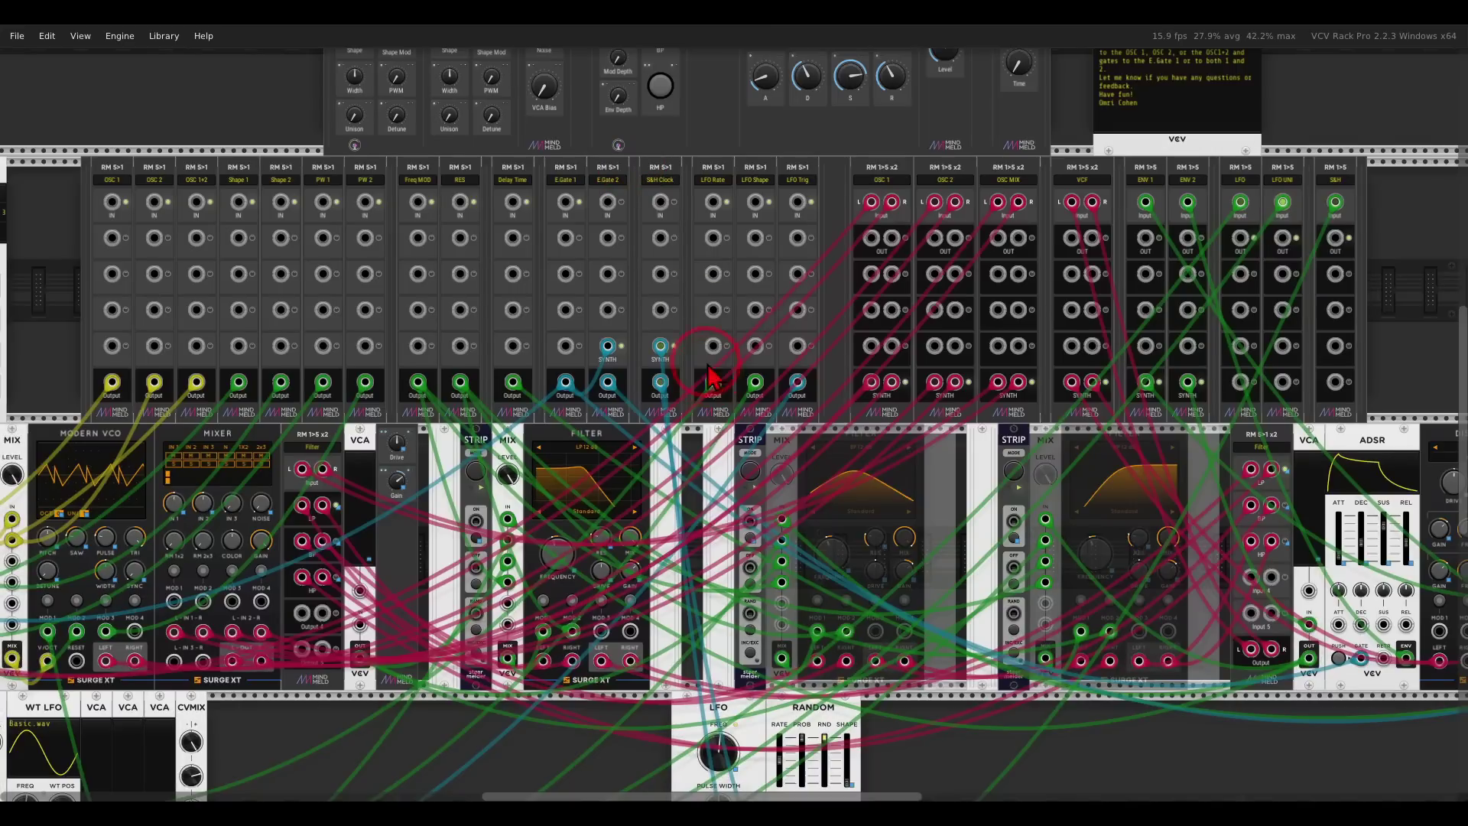
{"action": "scroll", "coordinate": [655, 222], "scroll_direction": "down", "scroll_amount": 1}
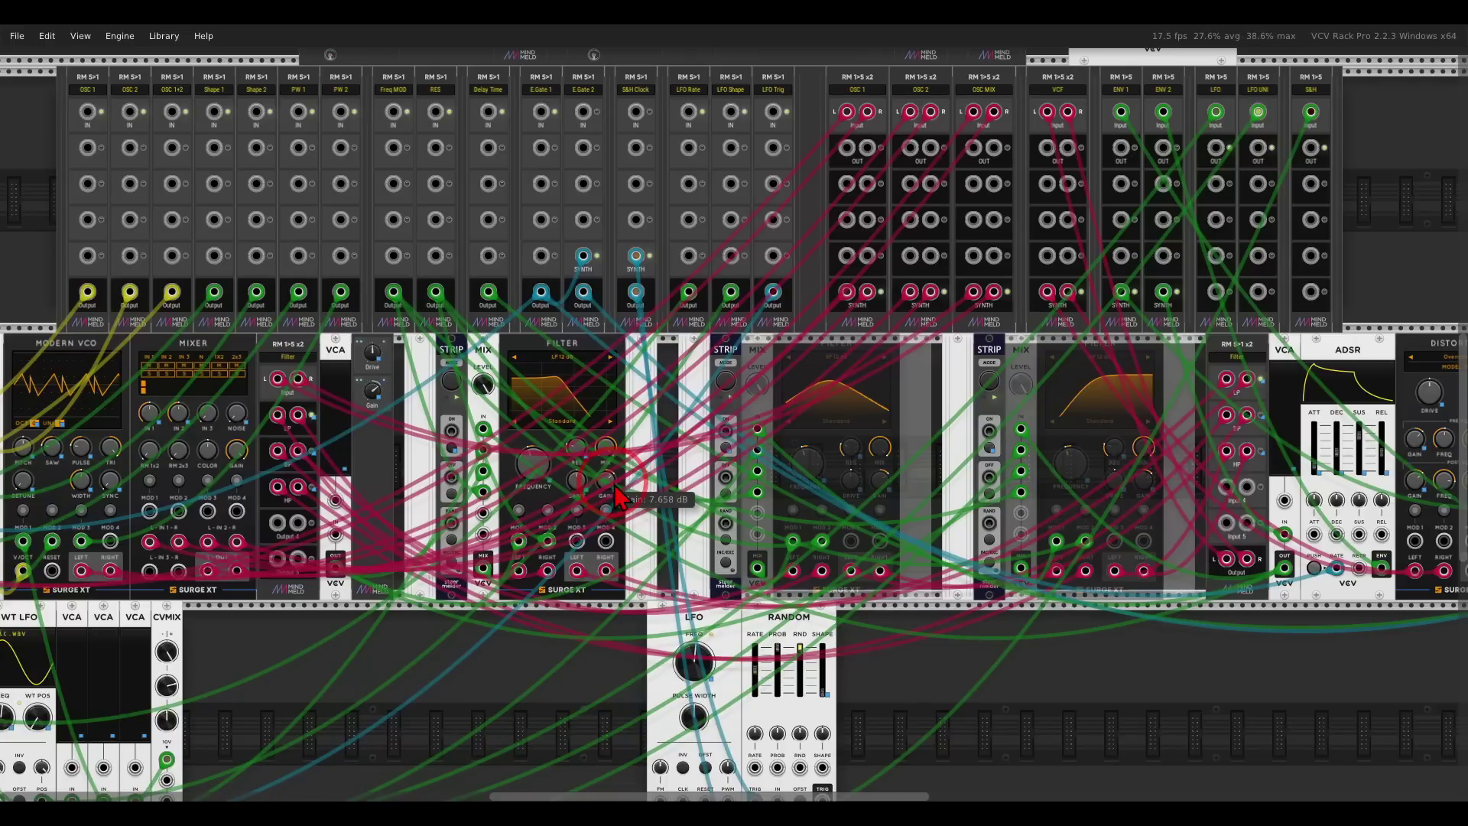
{"action": "scroll", "coordinate": [621, 497], "scroll_direction": "down", "scroll_amount": 8}
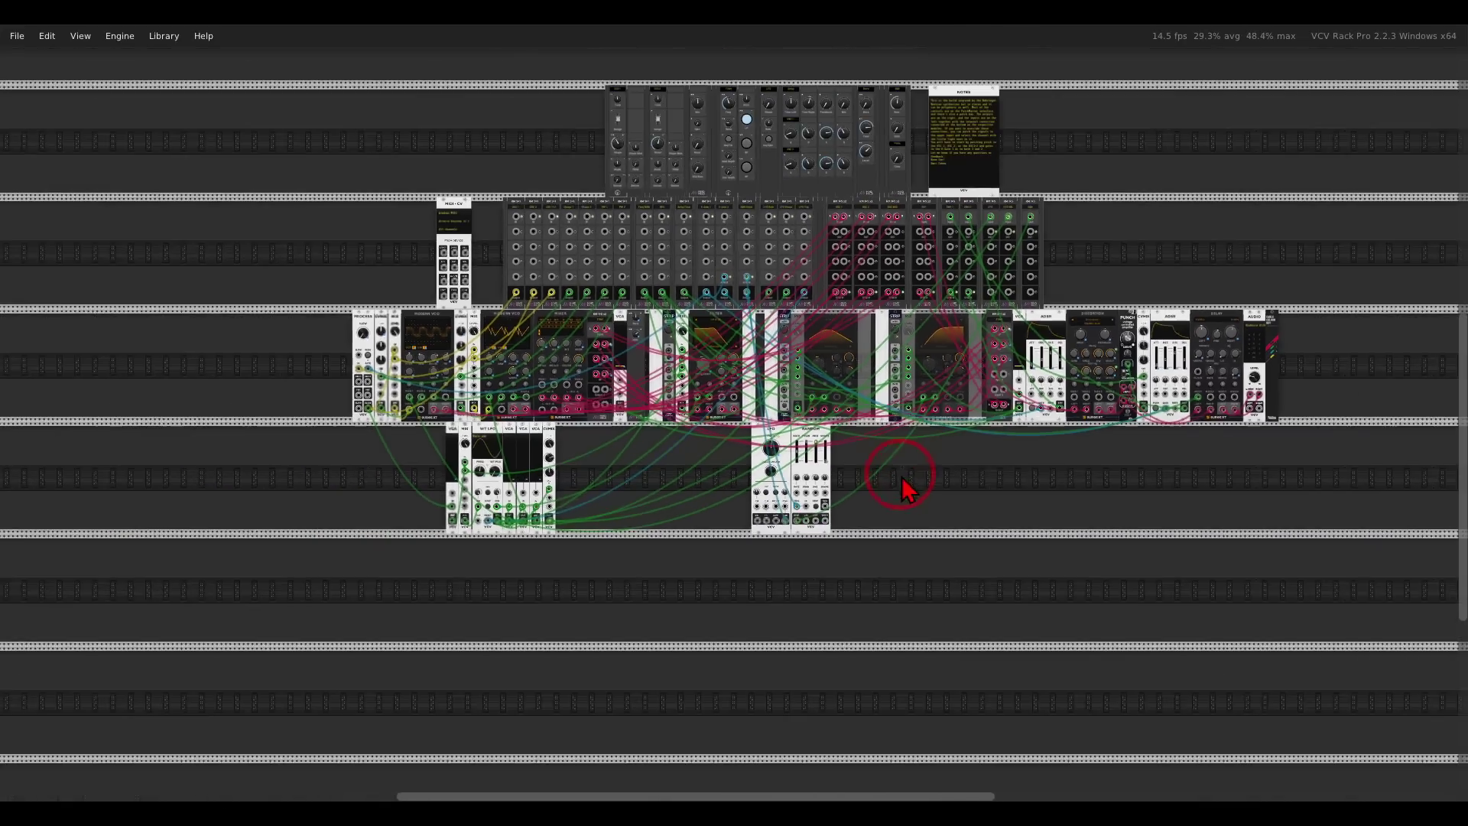
{"action": "left_click_drag", "start_coordinate": [1330, 375], "coordinate": [256, 592]}
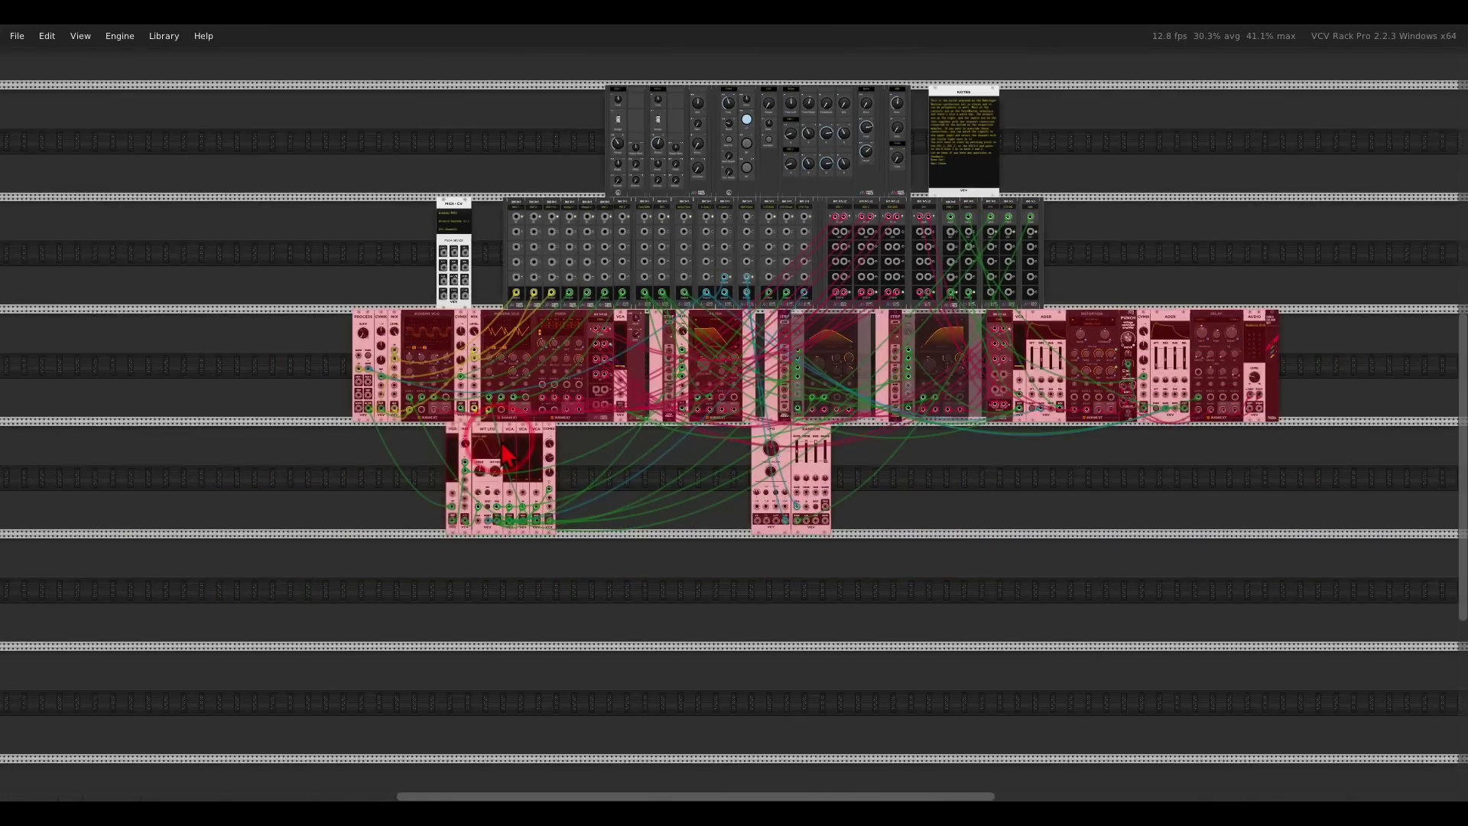
{"action": "mouse_move", "coordinate": [494, 442]}
{"action": "left_mouse_down"}
{"action": "mouse_move", "coordinate": [492, 669]}
{"action": "mouse_move", "coordinate": [489, 444]}
{"action": "left_mouse_up"}
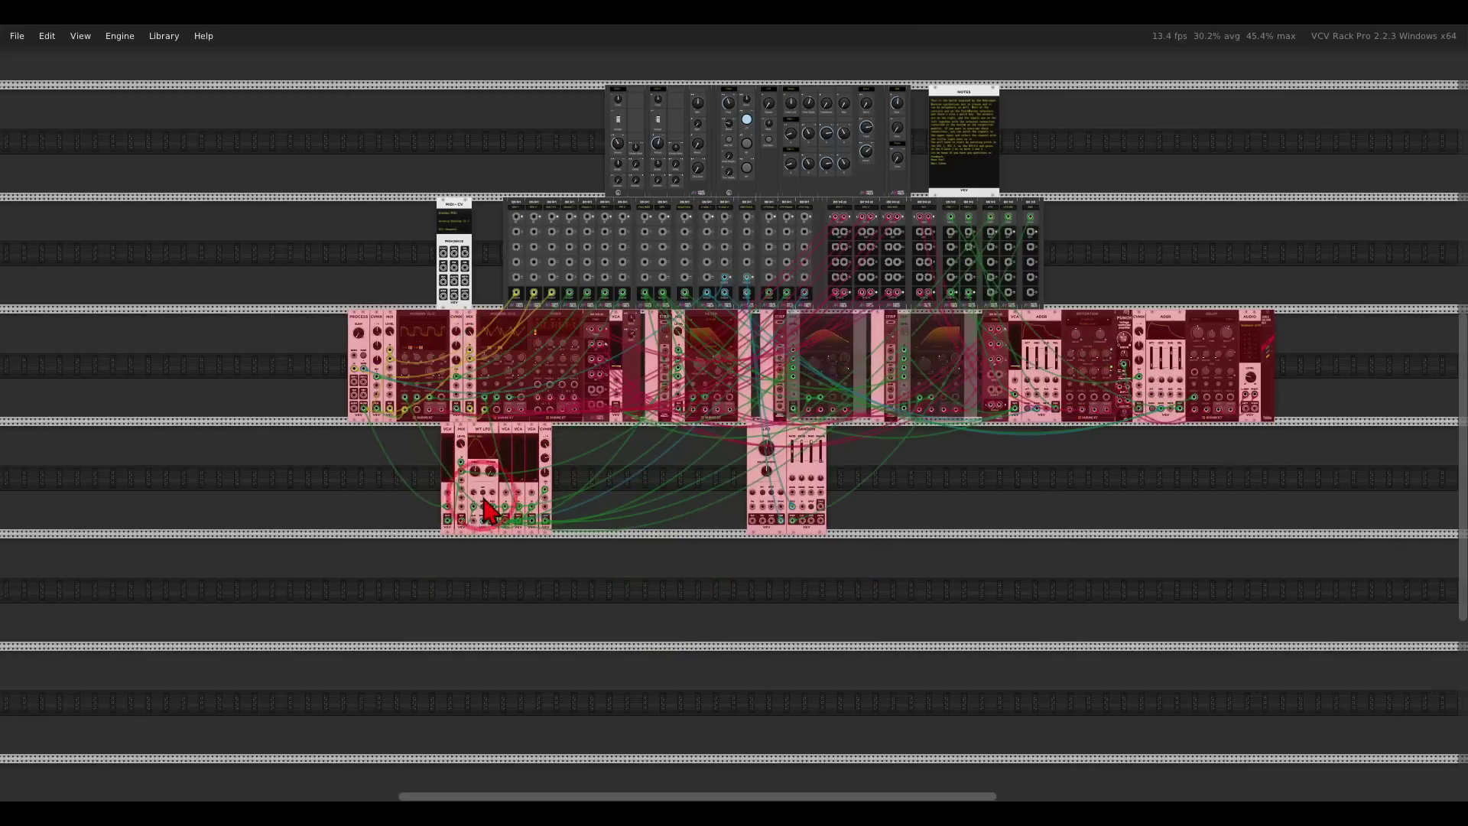
{"action": "left_click", "coordinate": [680, 508]}
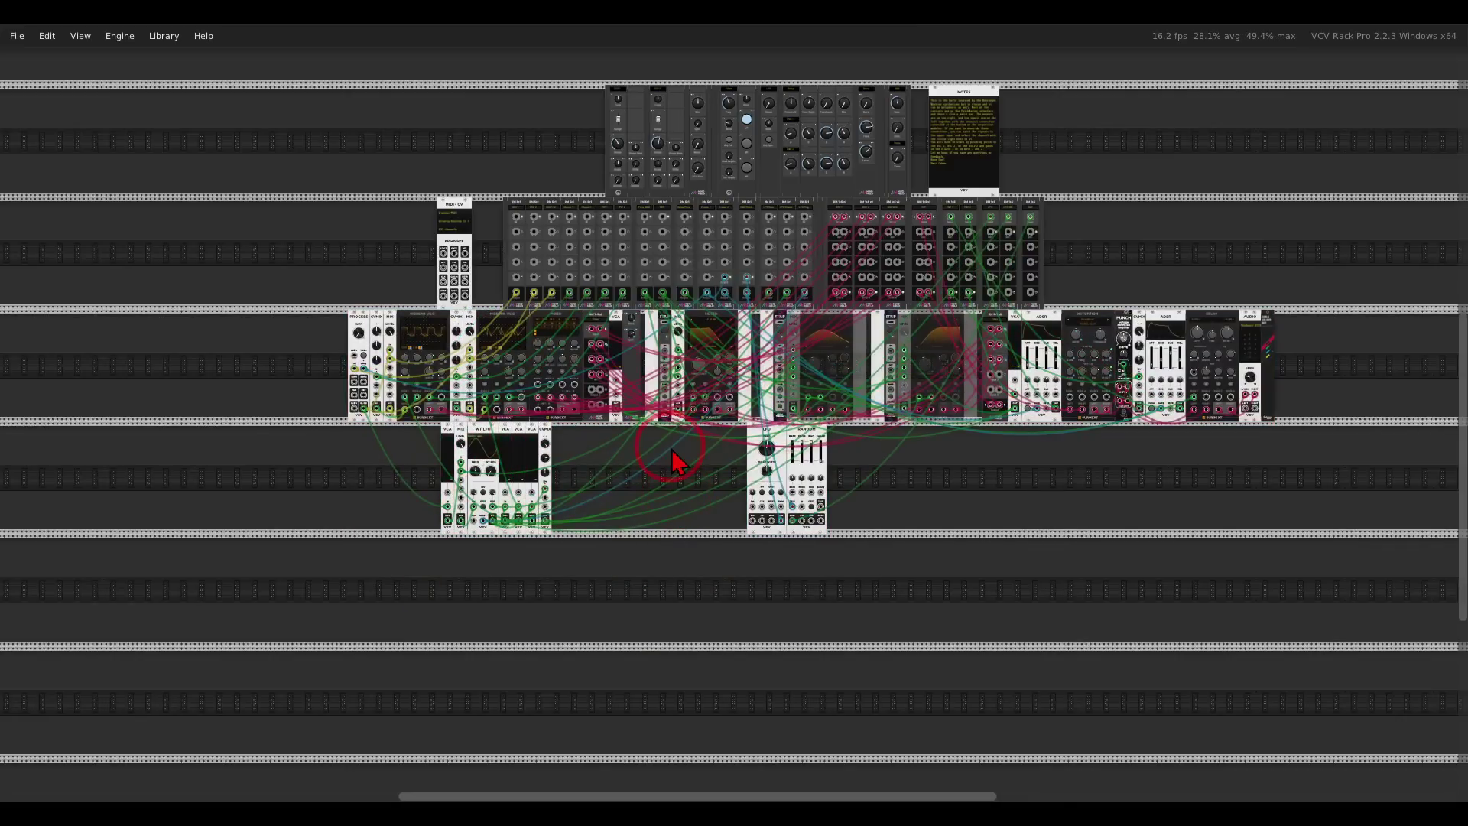
- Patch the MIDI-CV module's V/OCT output to the top input of the OSC 1+2 switch
{"action": "scroll", "coordinate": [497, 351], "scroll_direction": "up", "scroll_amount": 3}
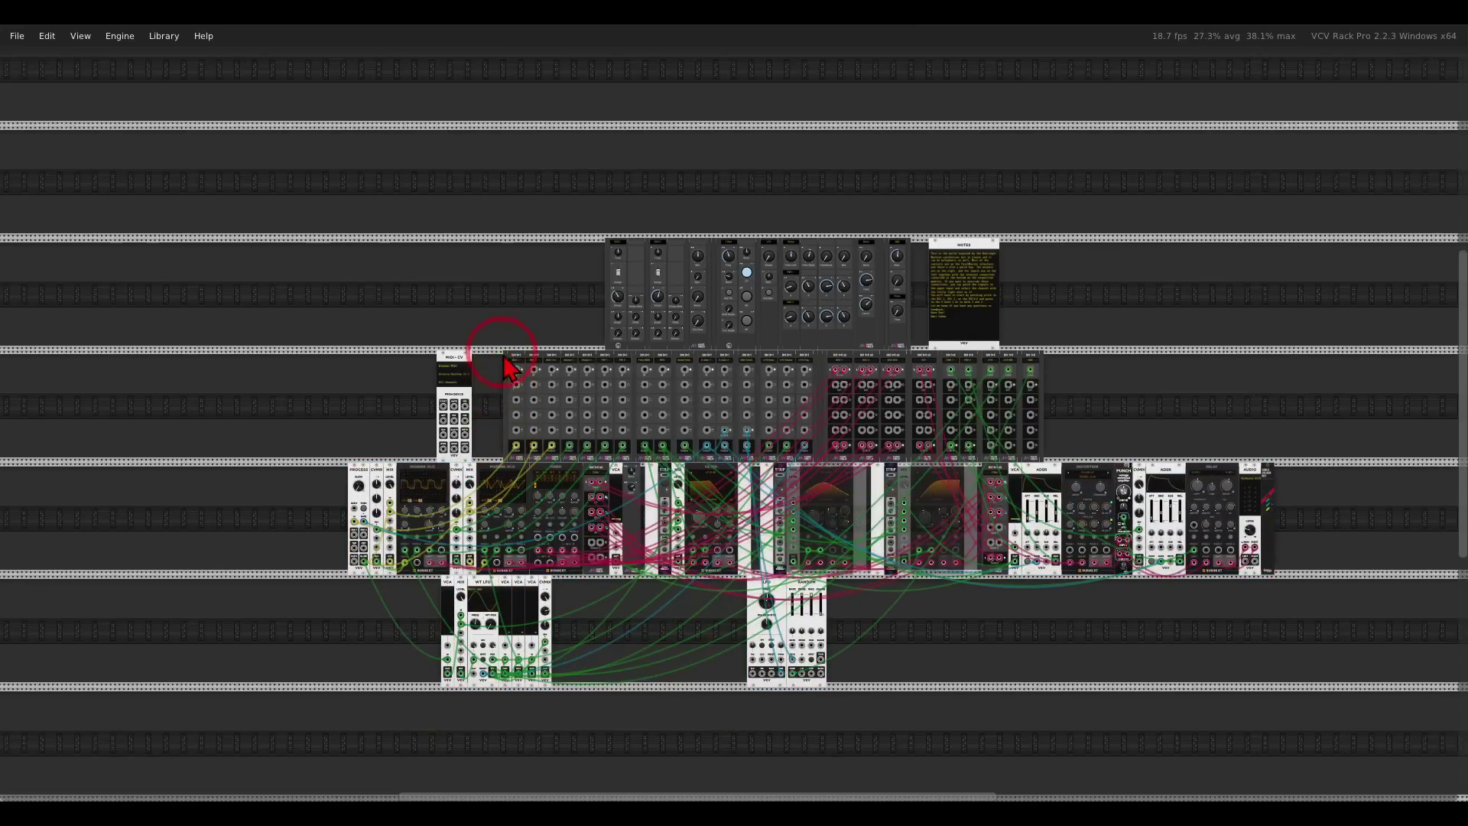
{"action": "scroll", "coordinate": [490, 313], "scroll_direction": "up", "scroll_amount": 2}
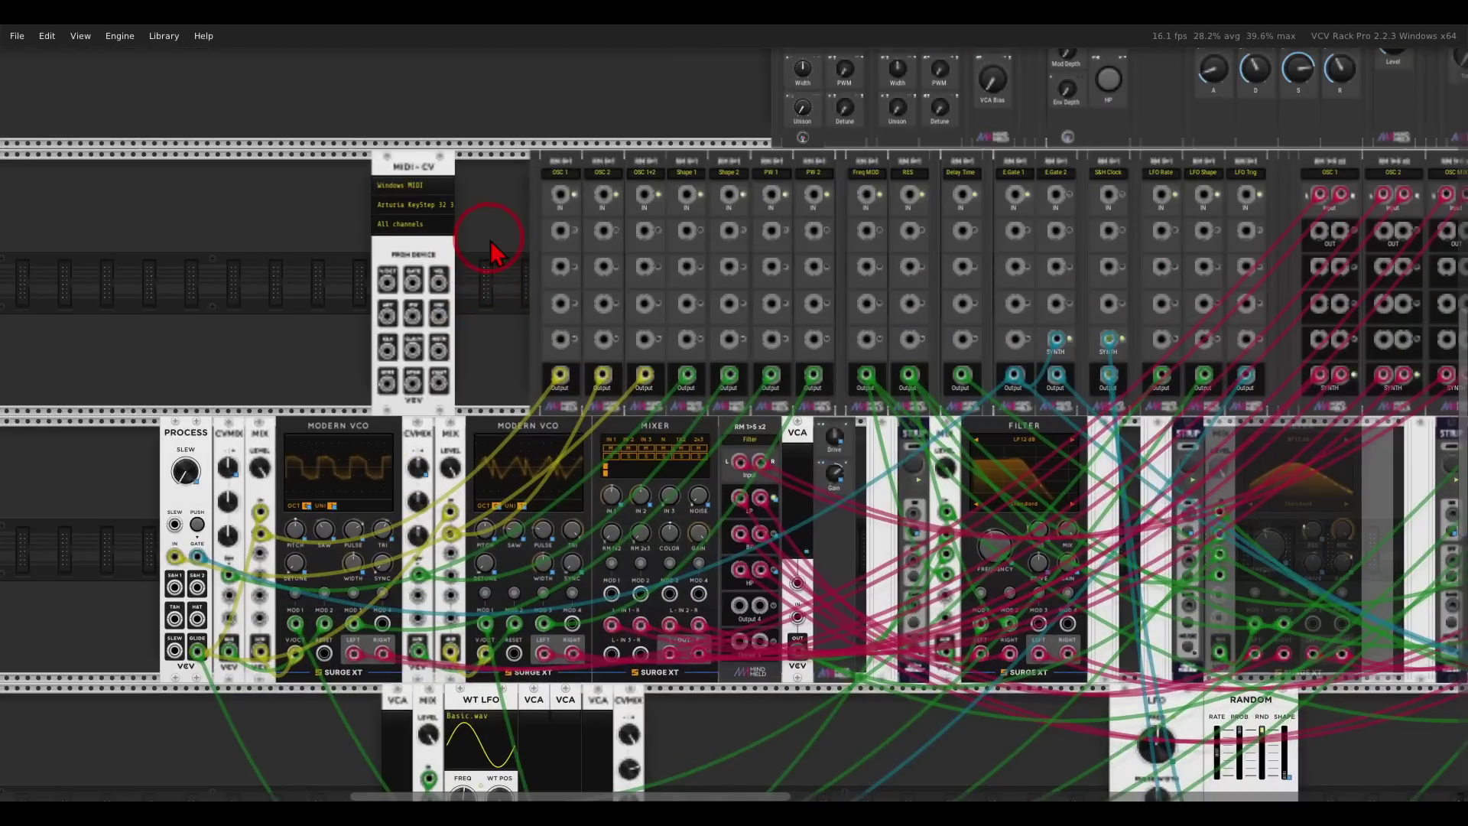
{"action": "scroll", "coordinate": [512, 315], "scroll_direction": "up", "scroll_amount": 2}
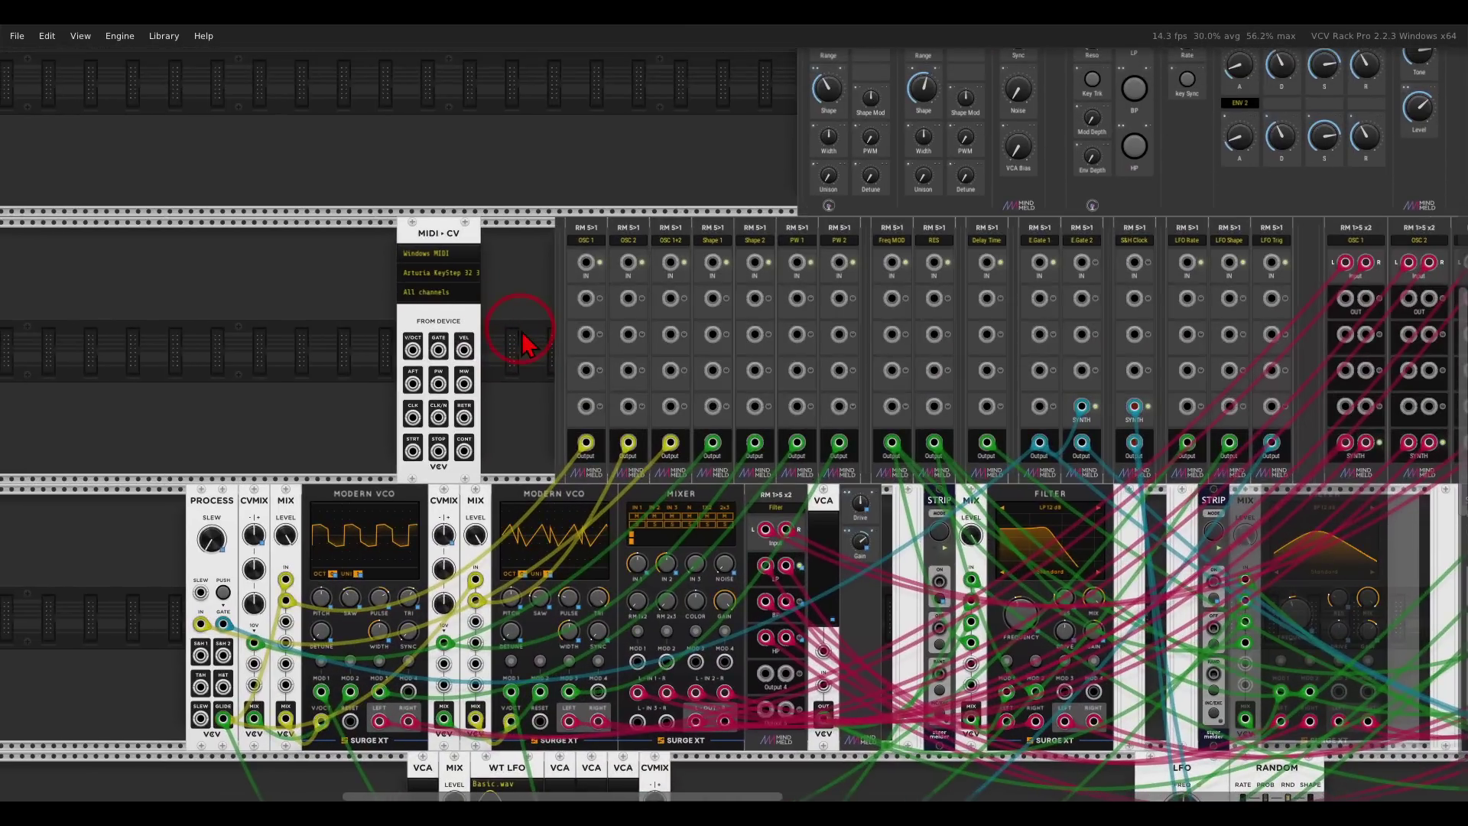
{"action": "scroll", "coordinate": [520, 342], "scroll_direction": "up", "scroll_amount": 4}
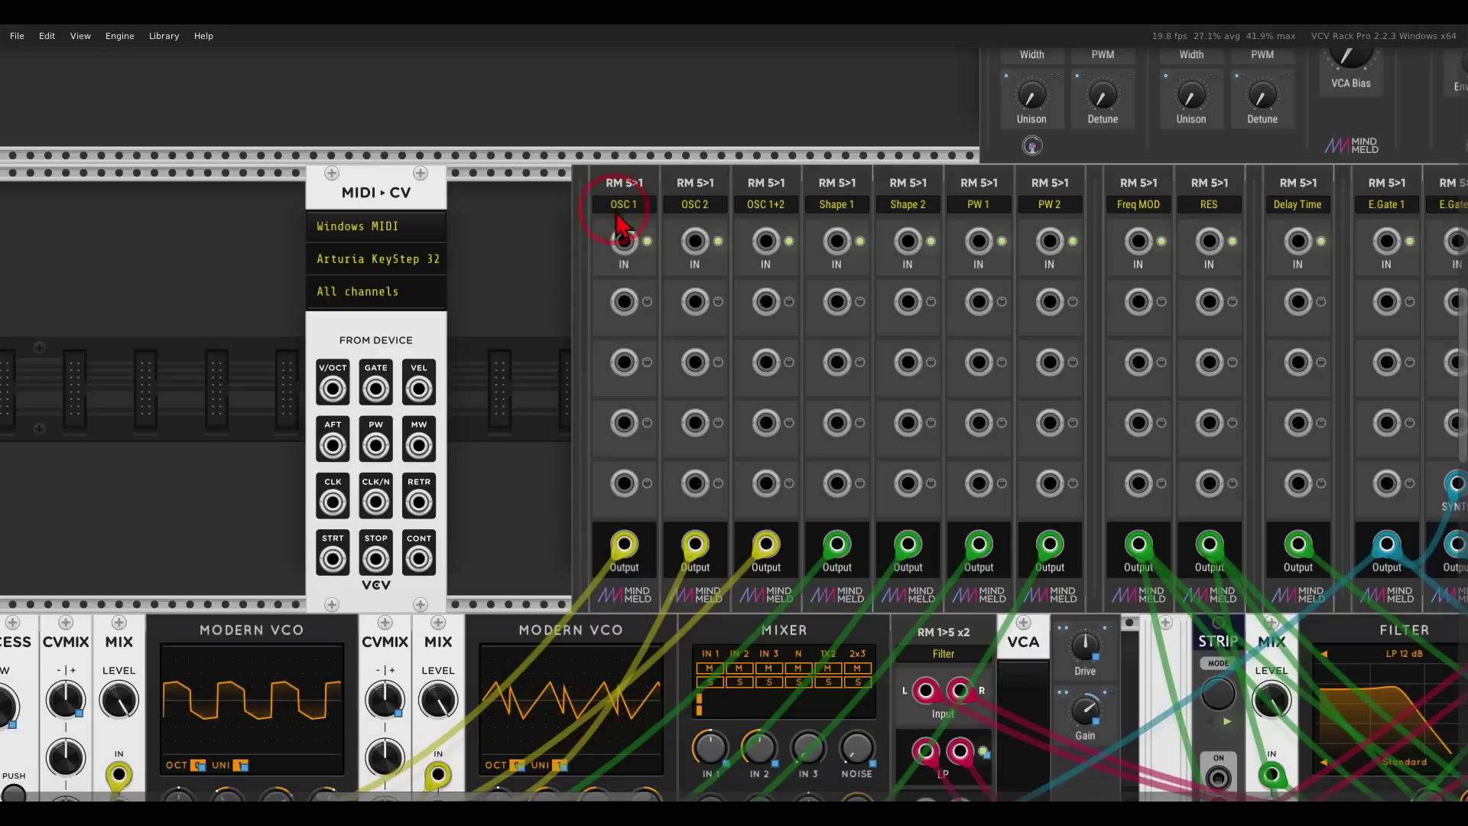
{"action": "mouse_move", "coordinate": [799, 180]}
{"action": "left_mouse_down"}
{"action": "mouse_move", "coordinate": [672, 160]}
{"action": "mouse_move", "coordinate": [621, 263]}
{"action": "mouse_move", "coordinate": [818, 199]}
{"action": "left_mouse_up"}
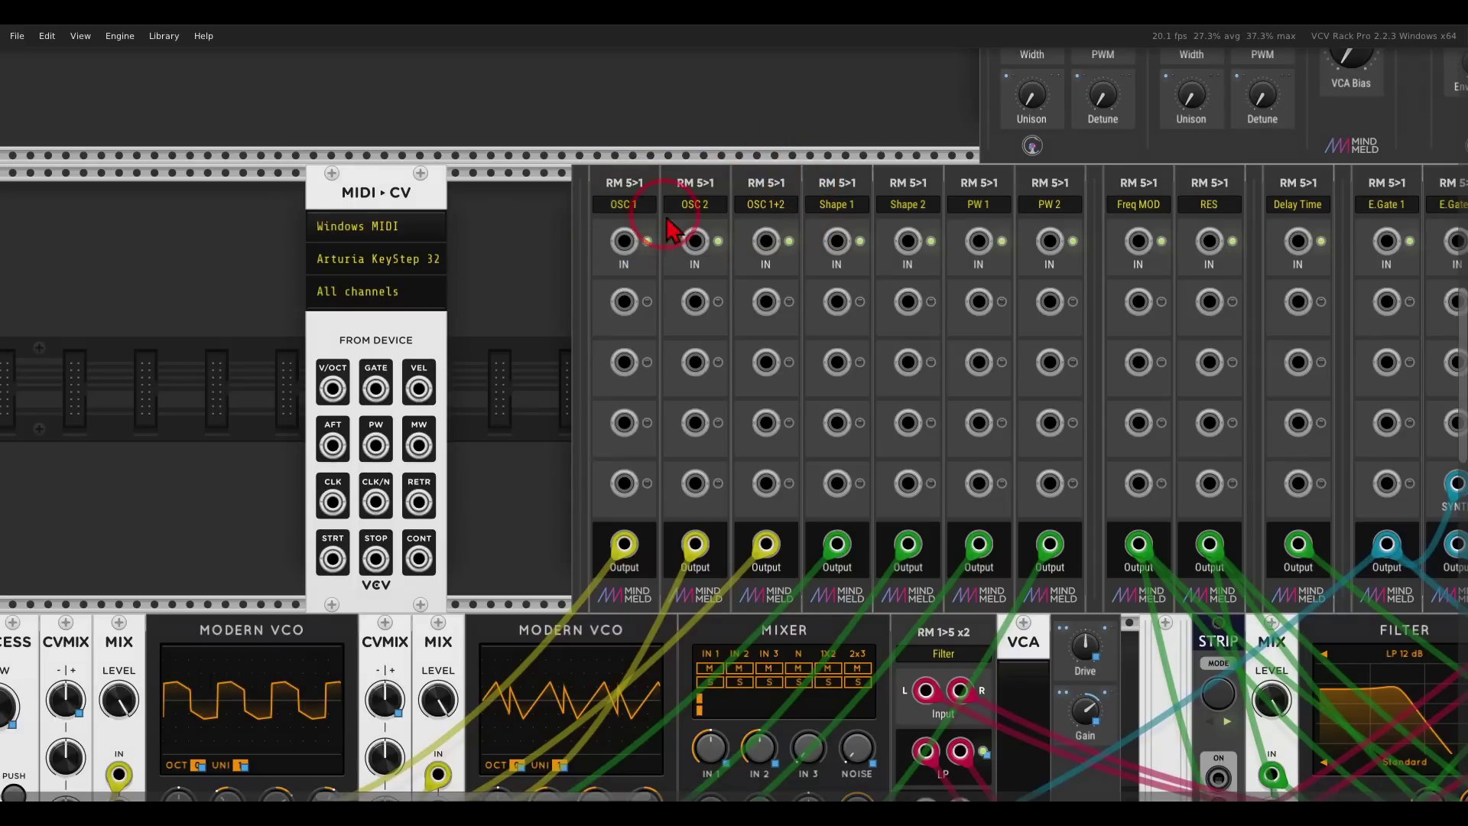
{"action": "left_click_drag", "start_coordinate": [334, 388], "coordinate": [765, 240]}
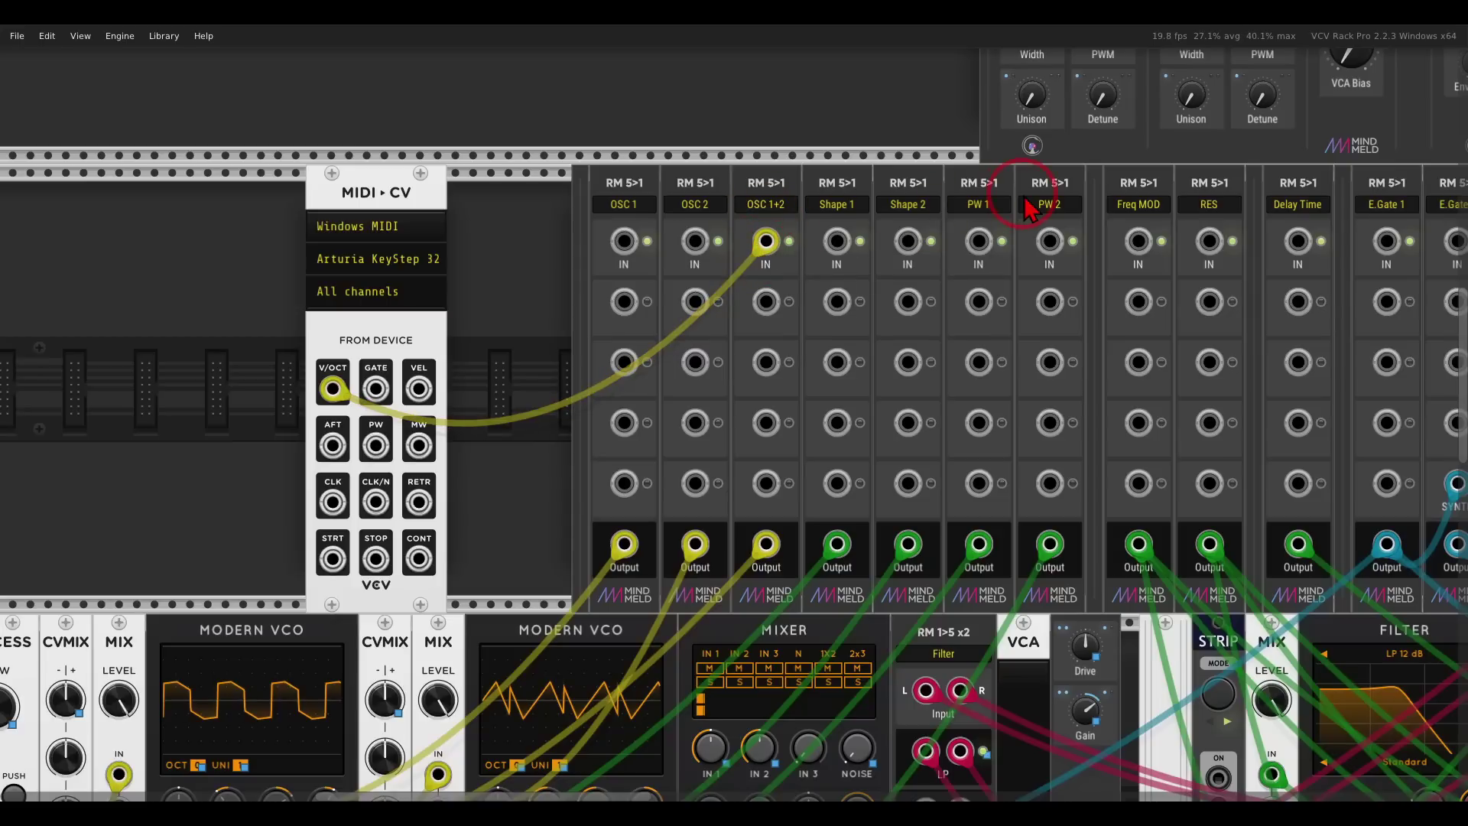
- Patch the MIDI-CV module's gate output to the top input of the E.Gate 1 switch
{"action": "left_click_drag", "start_coordinate": [1028, 208], "coordinate": [564, 220]}
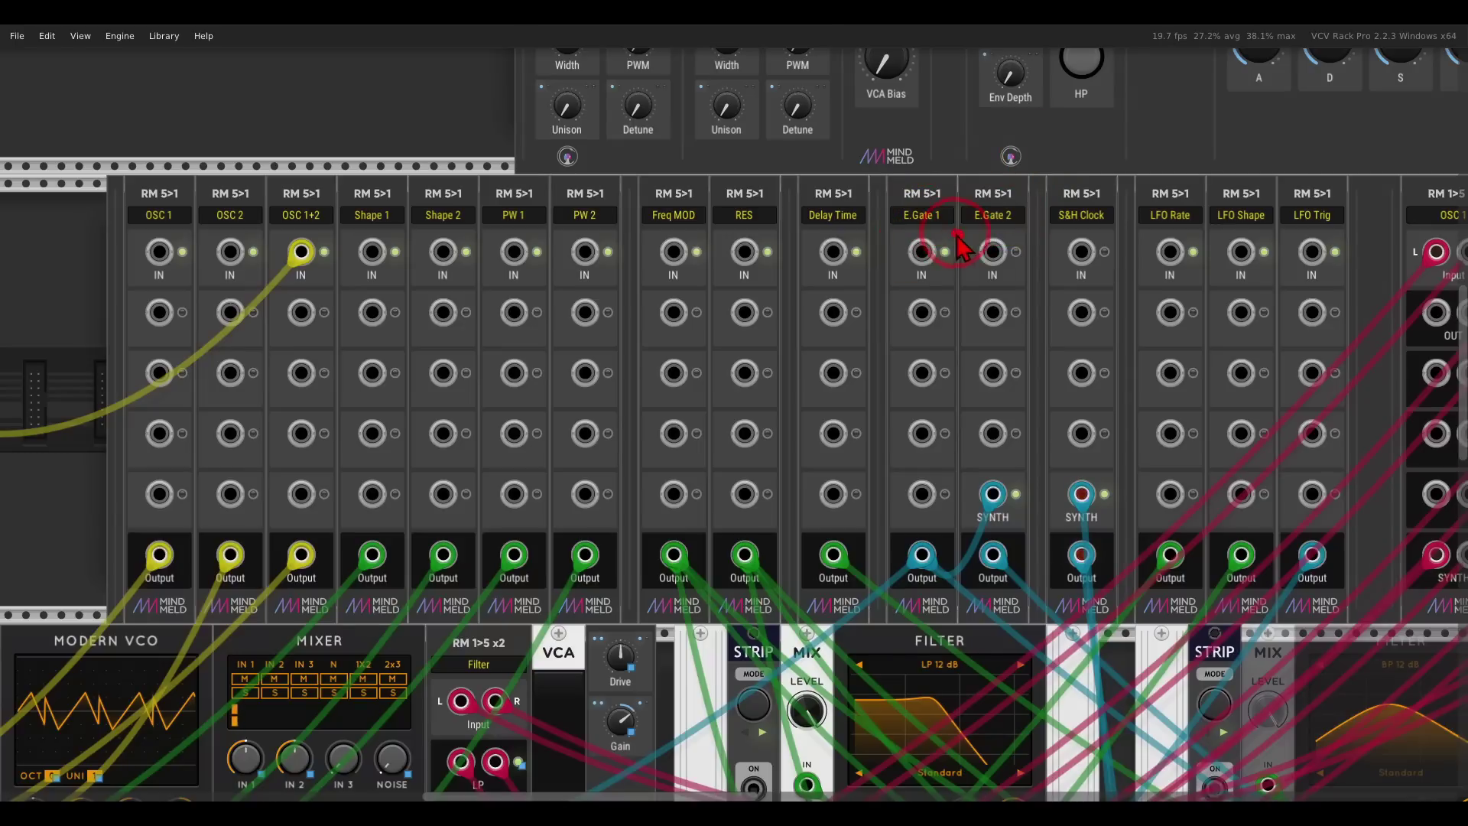
{"action": "left_click_drag", "start_coordinate": [959, 233], "coordinate": [904, 291]}
{"action": "mouse_move", "coordinate": [961, 247]}
{"action": "left_mouse_down"}
{"action": "mouse_move", "coordinate": [947, 282]}
{"action": "mouse_move", "coordinate": [996, 314]}
{"action": "mouse_move", "coordinate": [970, 324]}
{"action": "left_mouse_up"}
{"action": "mouse_move", "coordinate": [1001, 429]}
{"action": "left_mouse_down"}
{"action": "mouse_move", "coordinate": [986, 459]}
{"action": "mouse_move", "coordinate": [1019, 476]}
{"action": "left_mouse_up"}
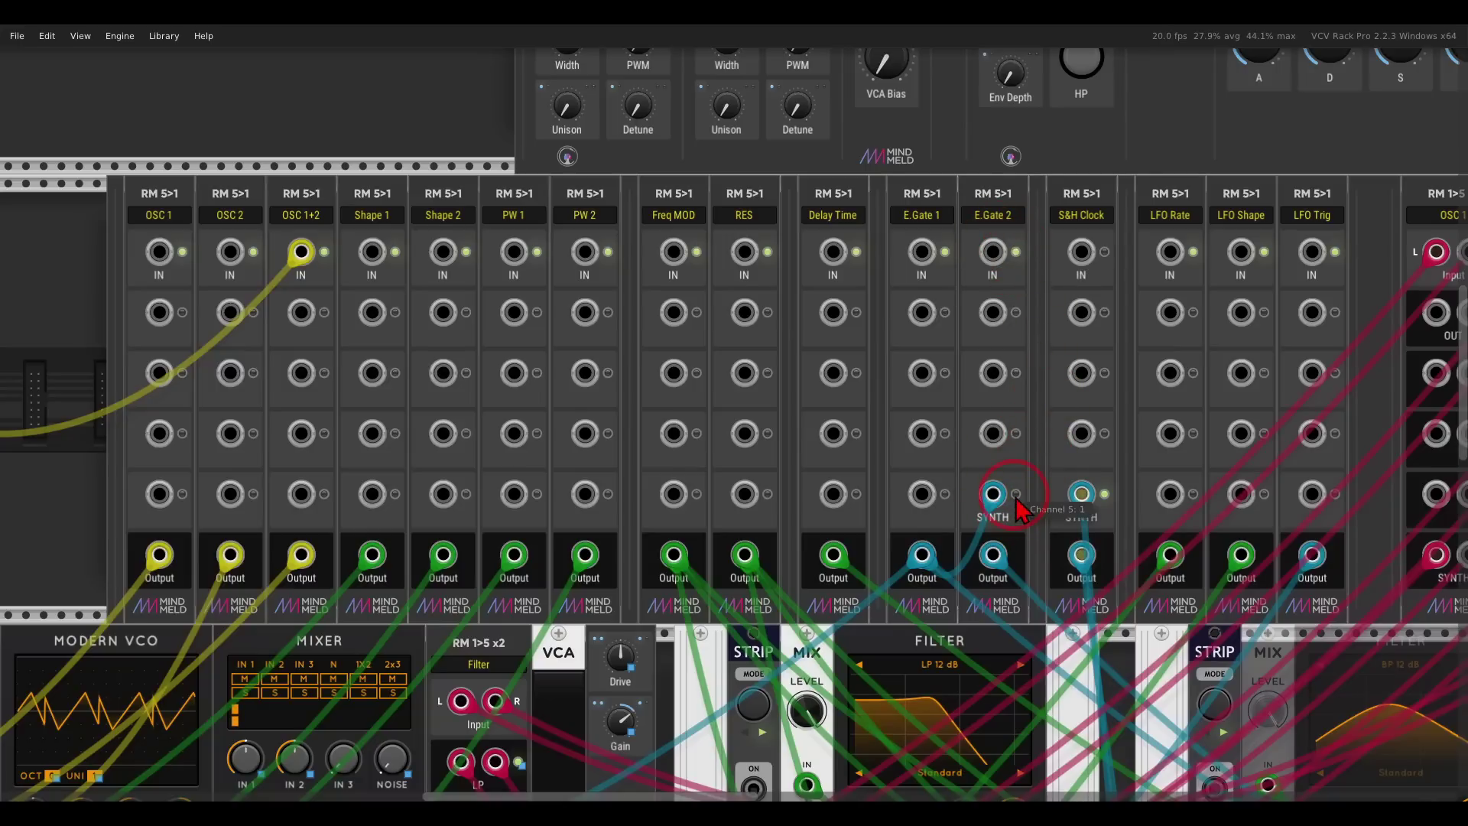
{"action": "scroll", "coordinate": [820, 371], "scroll_direction": "down", "scroll_amount": 2}
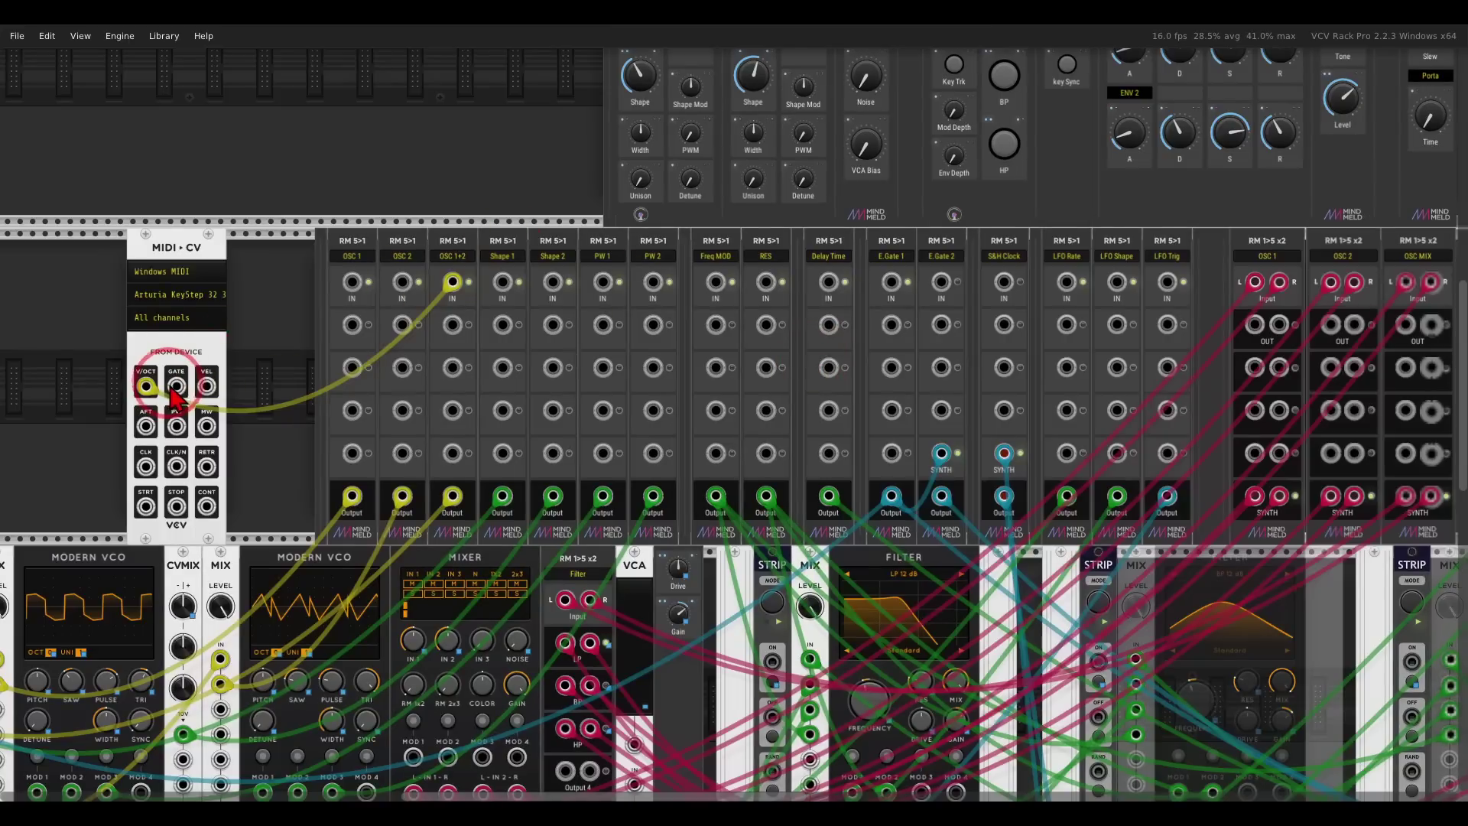
{"action": "left_click_drag", "start_coordinate": [176, 390], "coordinate": [892, 284]}
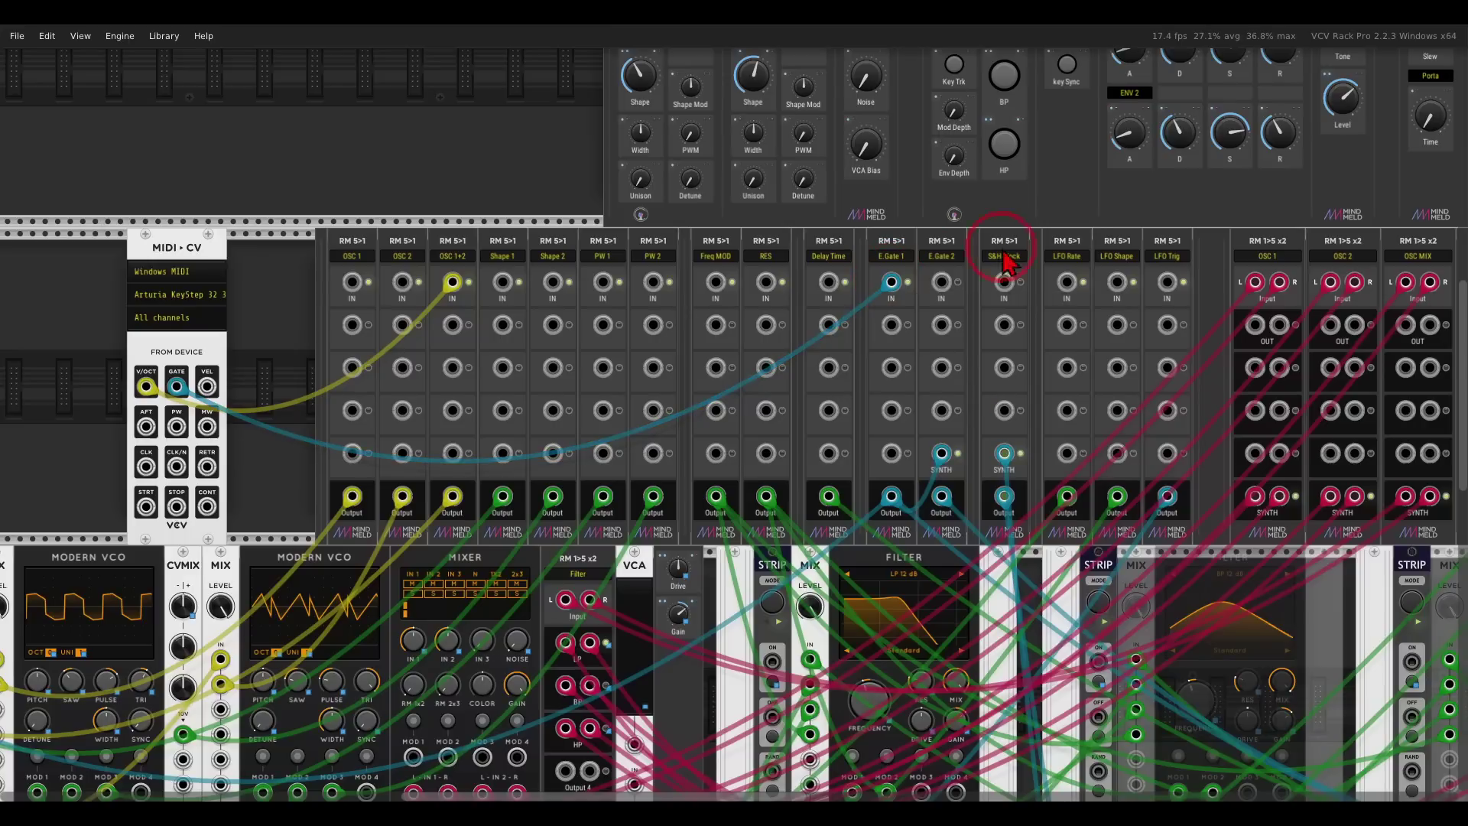
- Raise the filter's Freq and the Drive section's Level on the PatchMaster control panel
{"action": "left_click_drag", "start_coordinate": [1071, 229], "coordinate": [774, 443]}
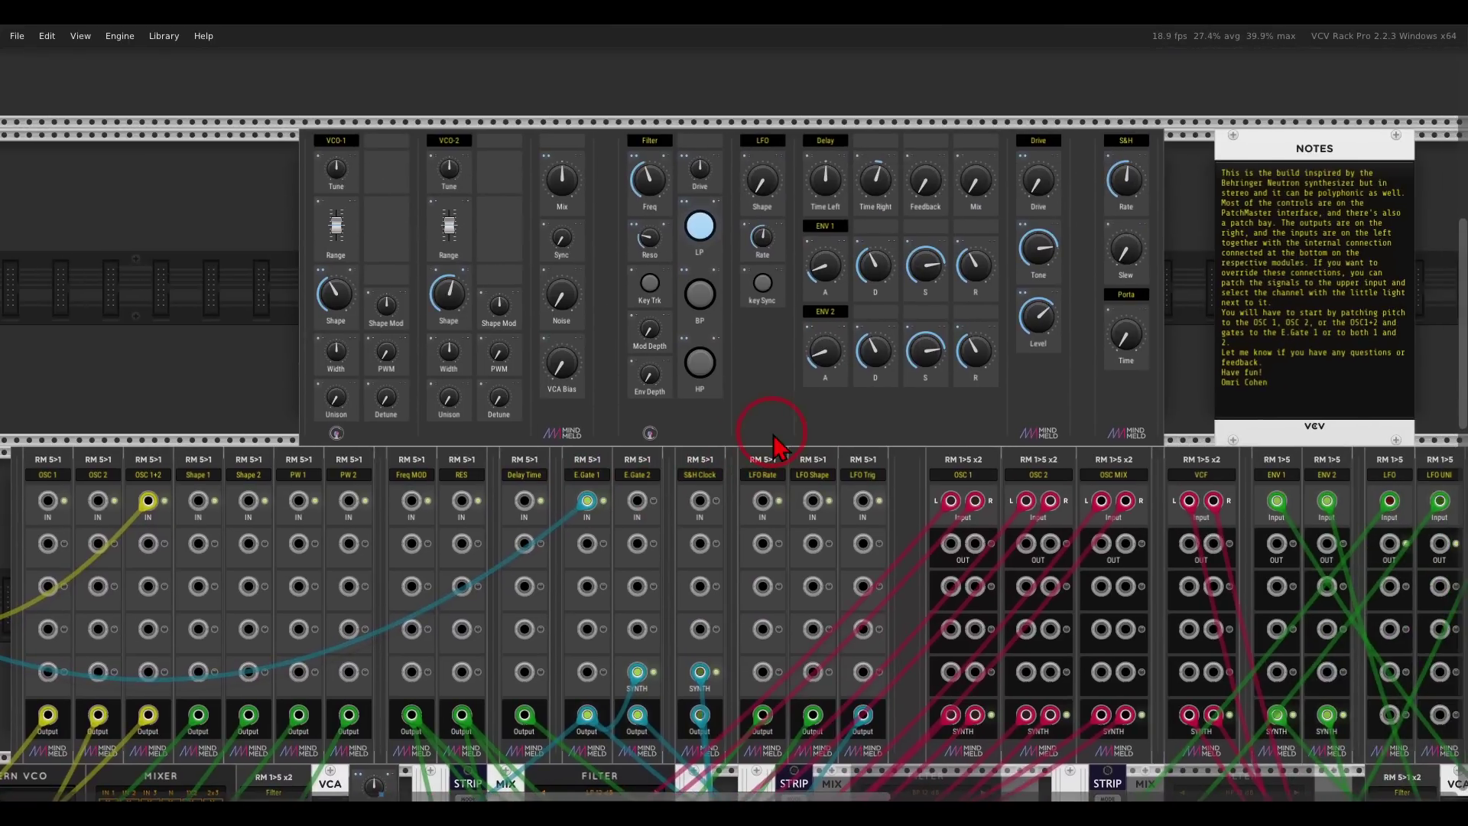
{"action": "mouse_move", "coordinate": [1034, 315]}
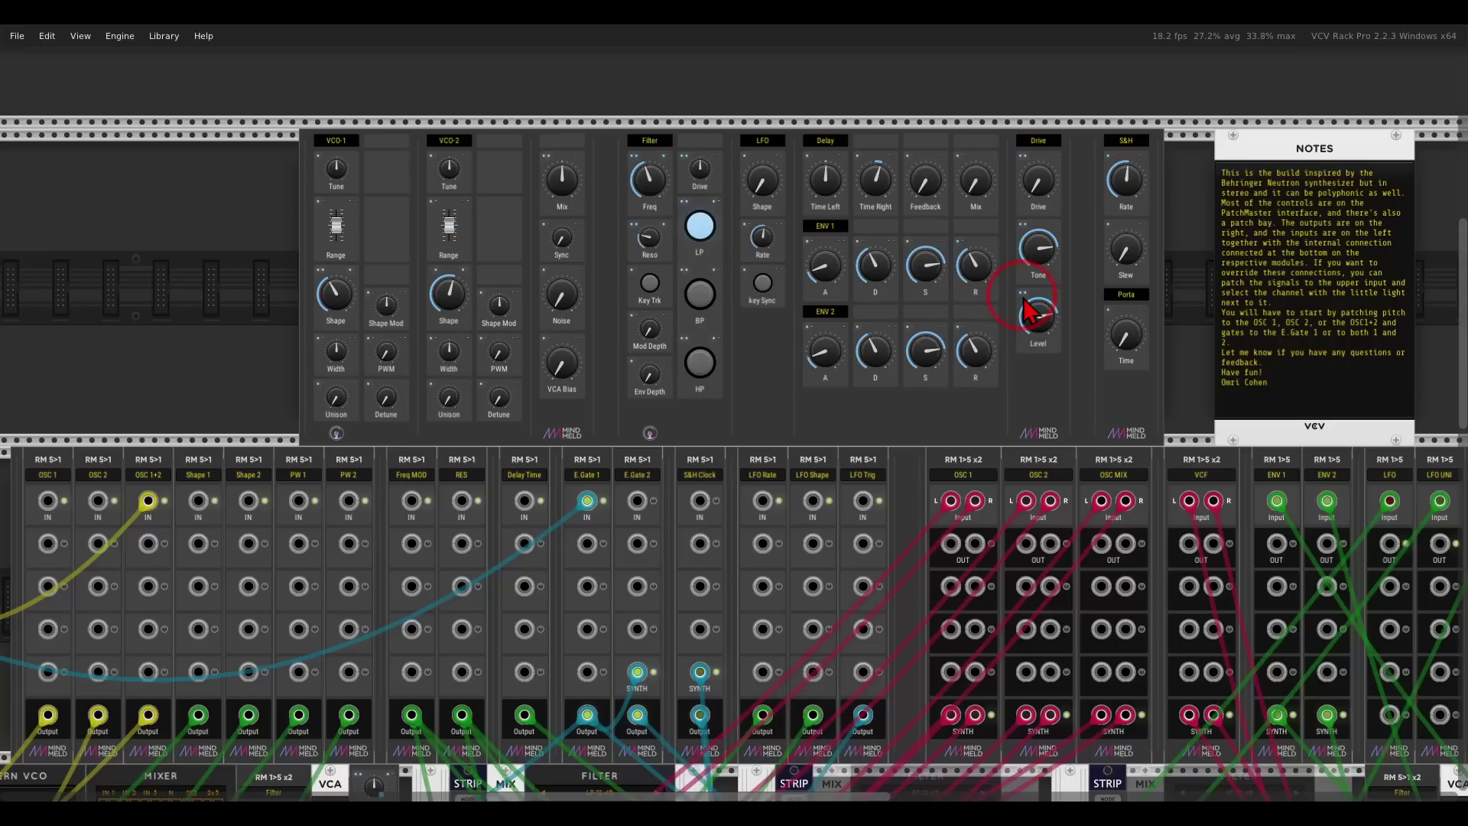
{"action": "left_click_drag", "start_coordinate": [322, 393], "coordinate": [537, 377]}
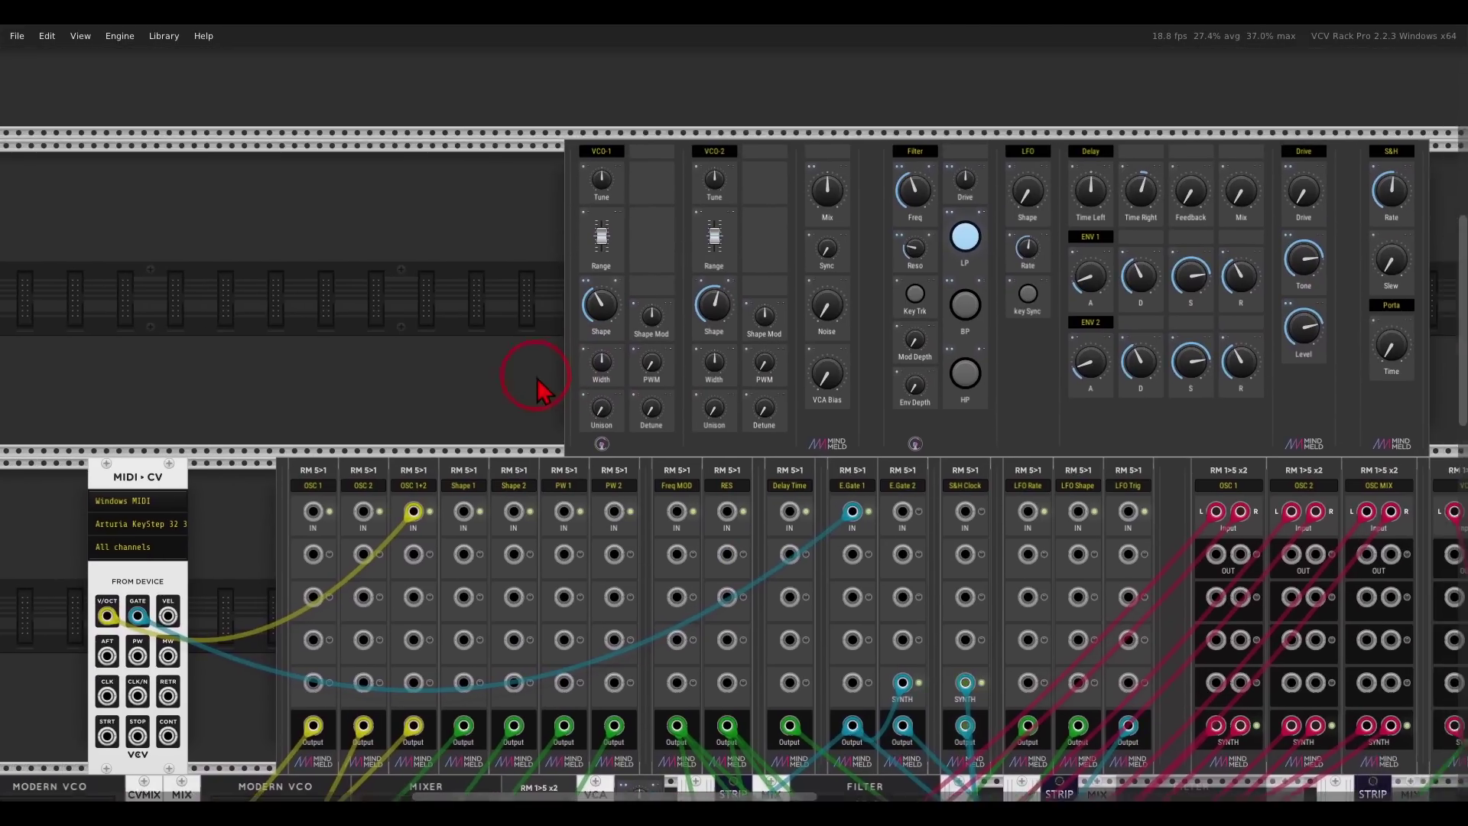
{"action": "left_click_drag", "start_coordinate": [910, 195], "coordinate": [892, 132]}
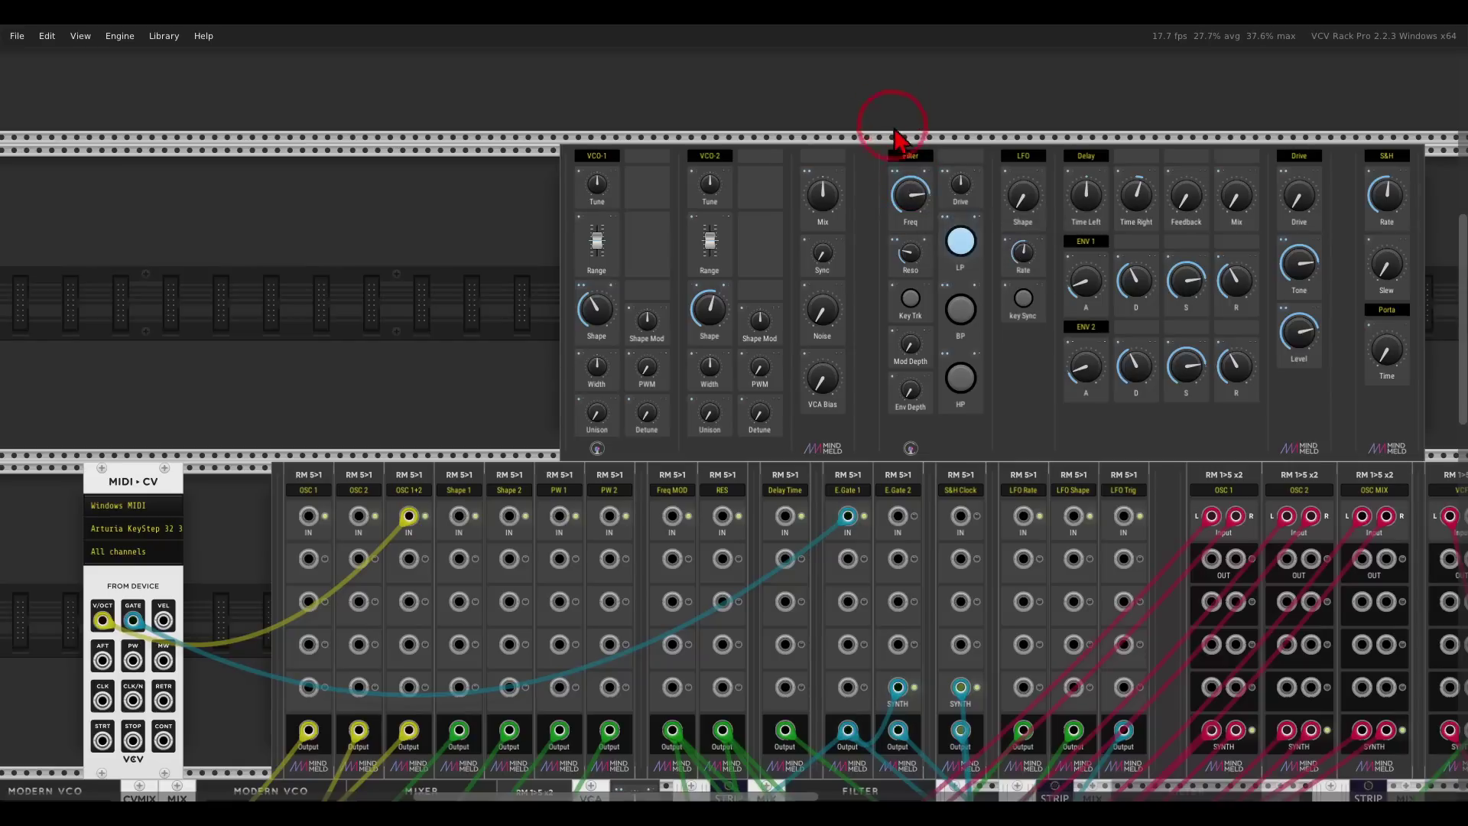
{"action": "left_click", "coordinate": [1302, 334]}
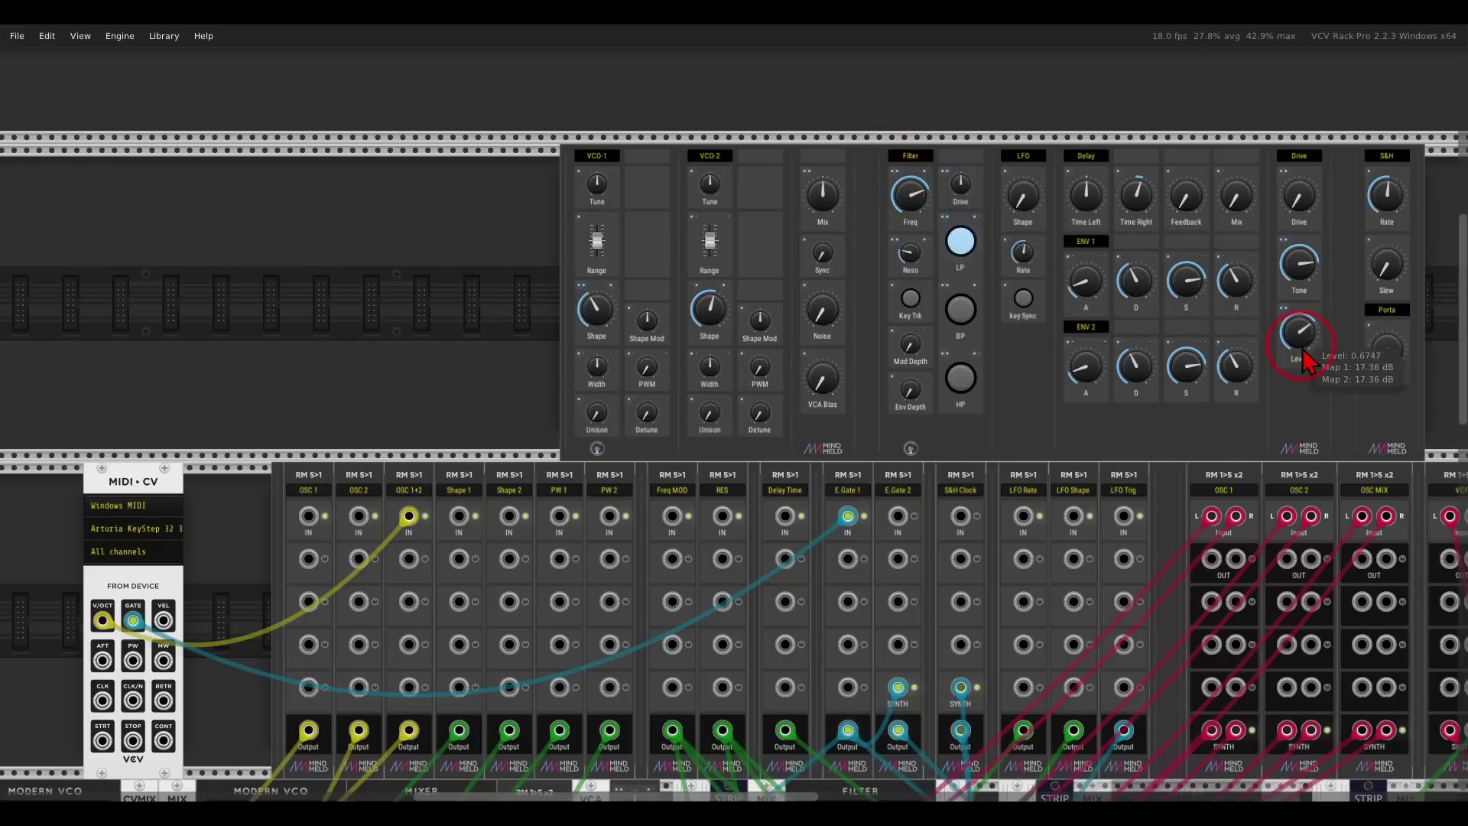
{"action": "left_click_drag", "start_coordinate": [1301, 348], "coordinate": [1300, 348]}
{"action": "left_click_drag", "start_coordinate": [1304, 403], "coordinate": [590, 302]}
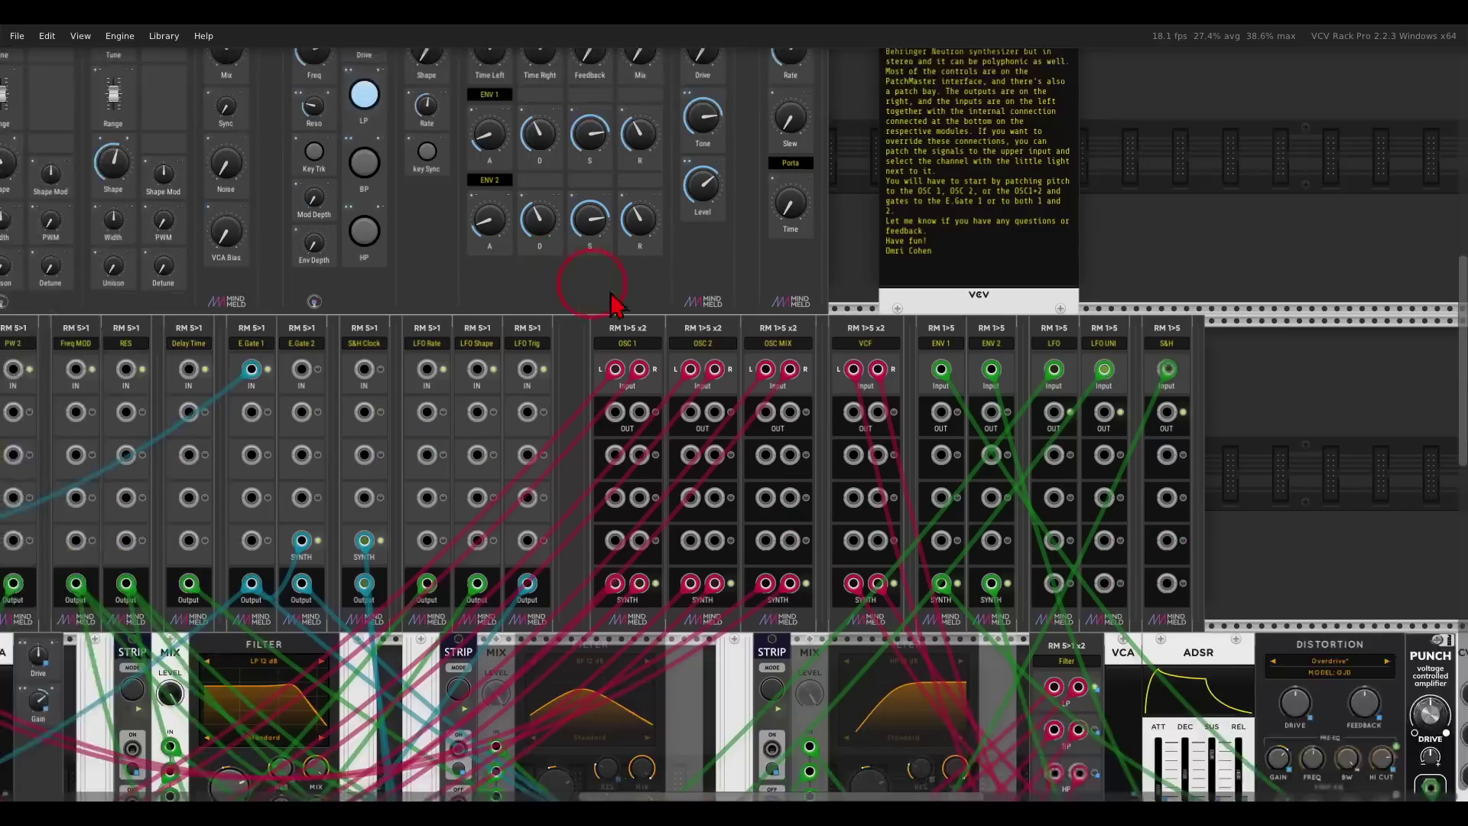
{"action": "left_click_drag", "start_coordinate": [1222, 429], "coordinate": [764, 313]}
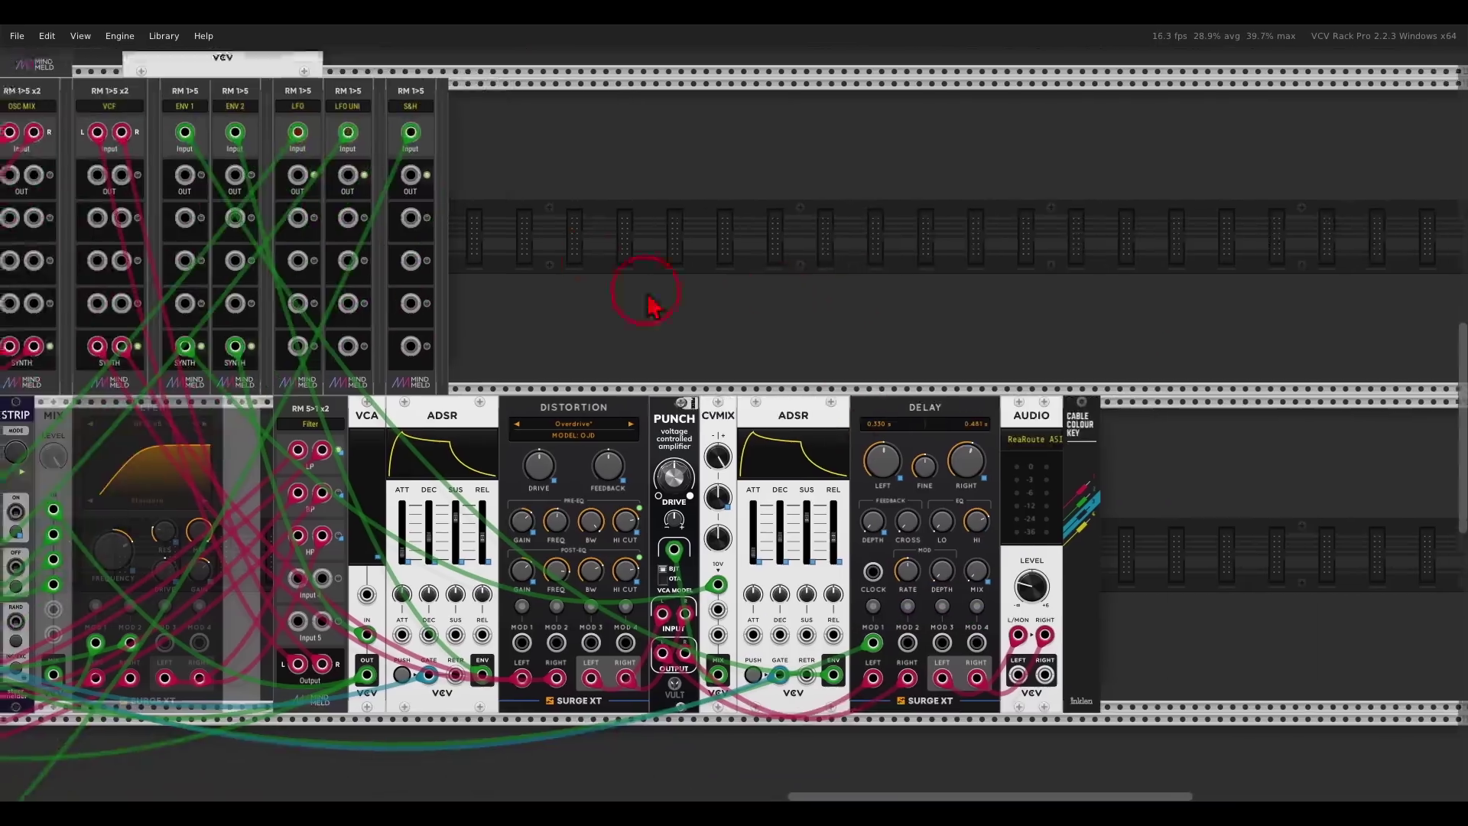
{"action": "left_click_drag", "start_coordinate": [652, 301], "coordinate": [1186, 397]}
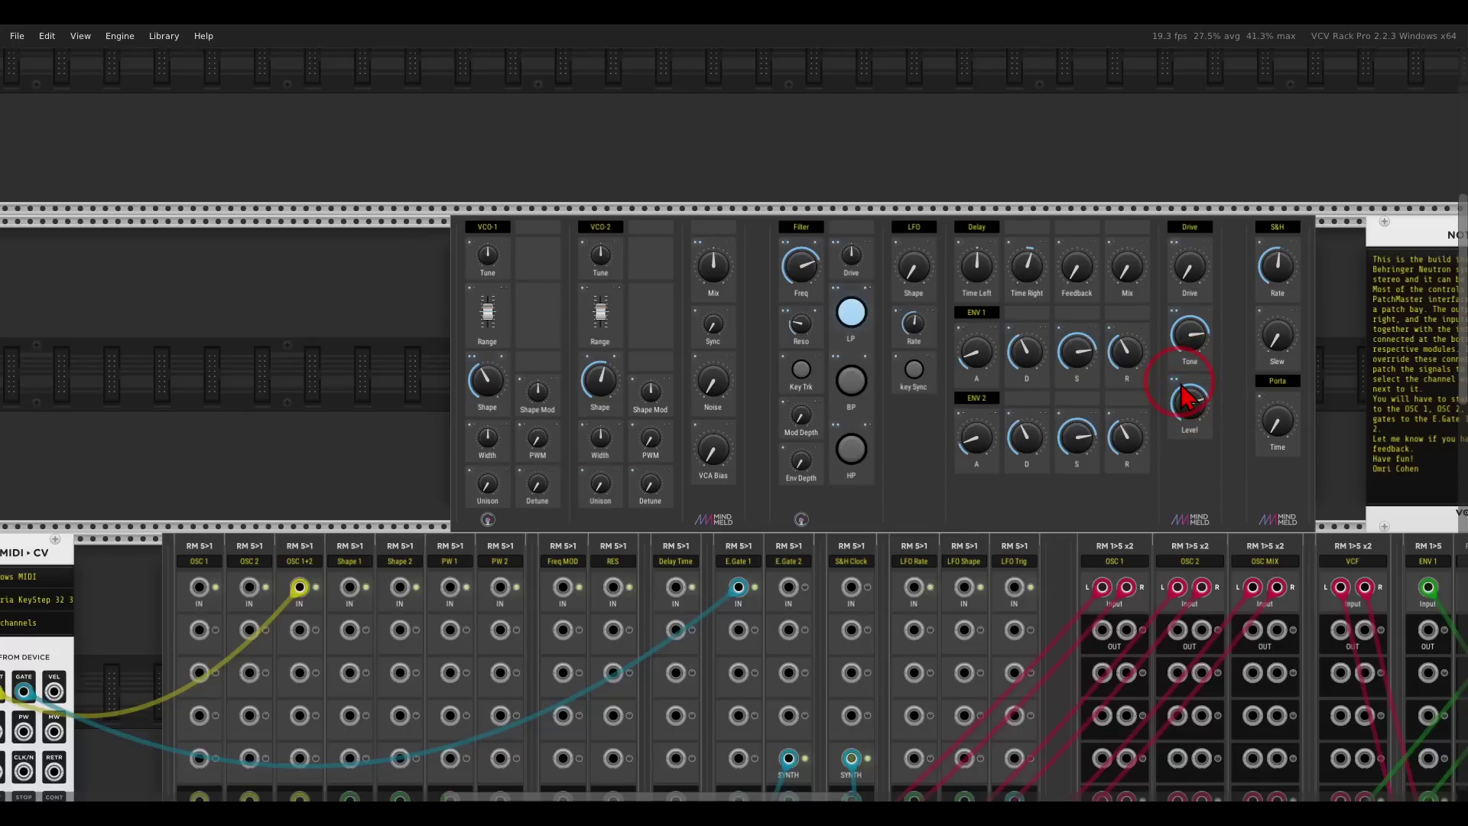
{"action": "left_click_drag", "start_coordinate": [796, 344], "coordinate": [961, 278]}
{"action": "scroll", "coordinate": [709, 282], "scroll_direction": "up", "scroll_amount": 3}
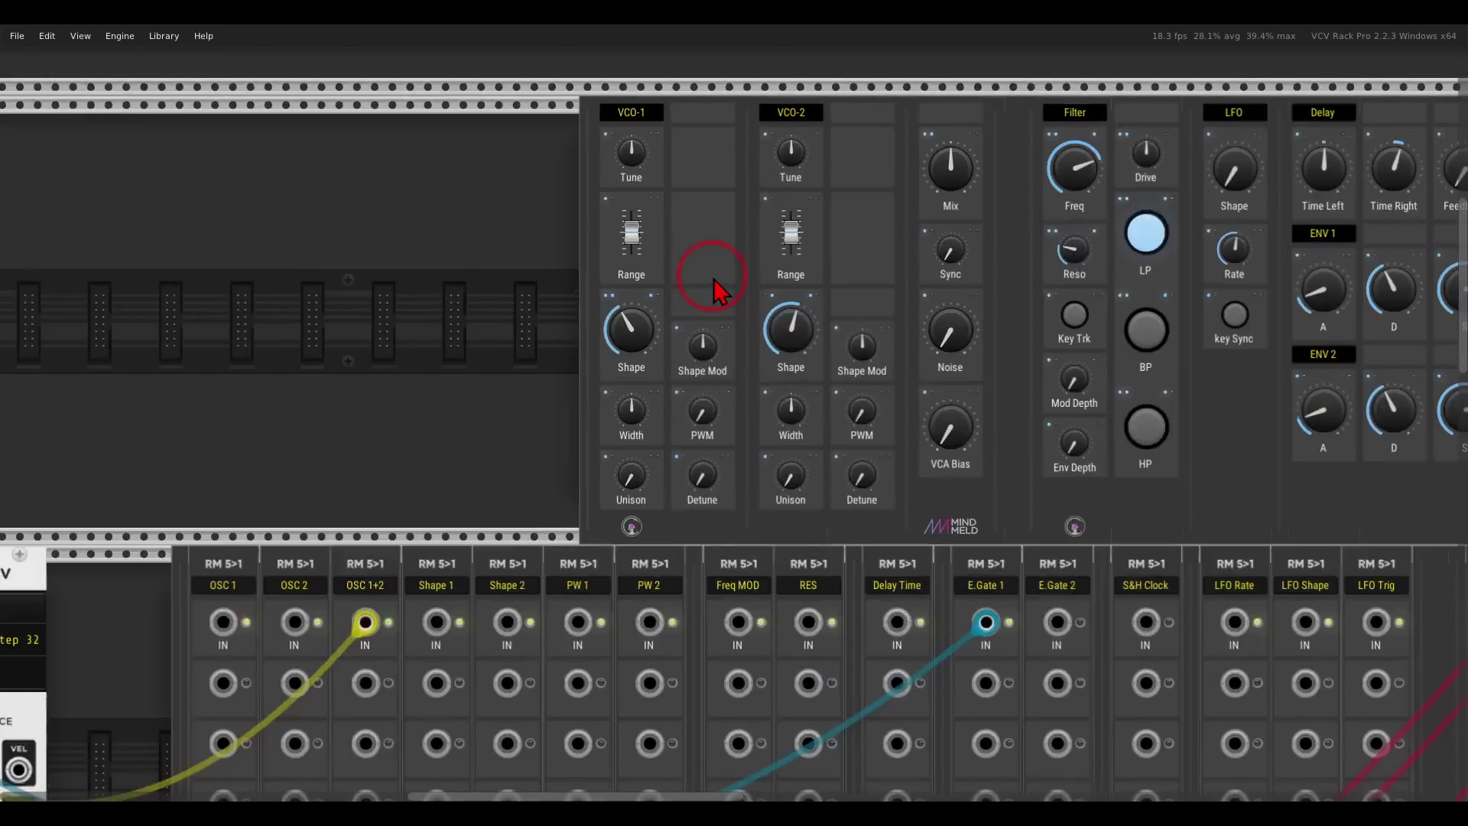
{"action": "scroll", "coordinate": [713, 289], "scroll_direction": "up", "scroll_amount": 2}
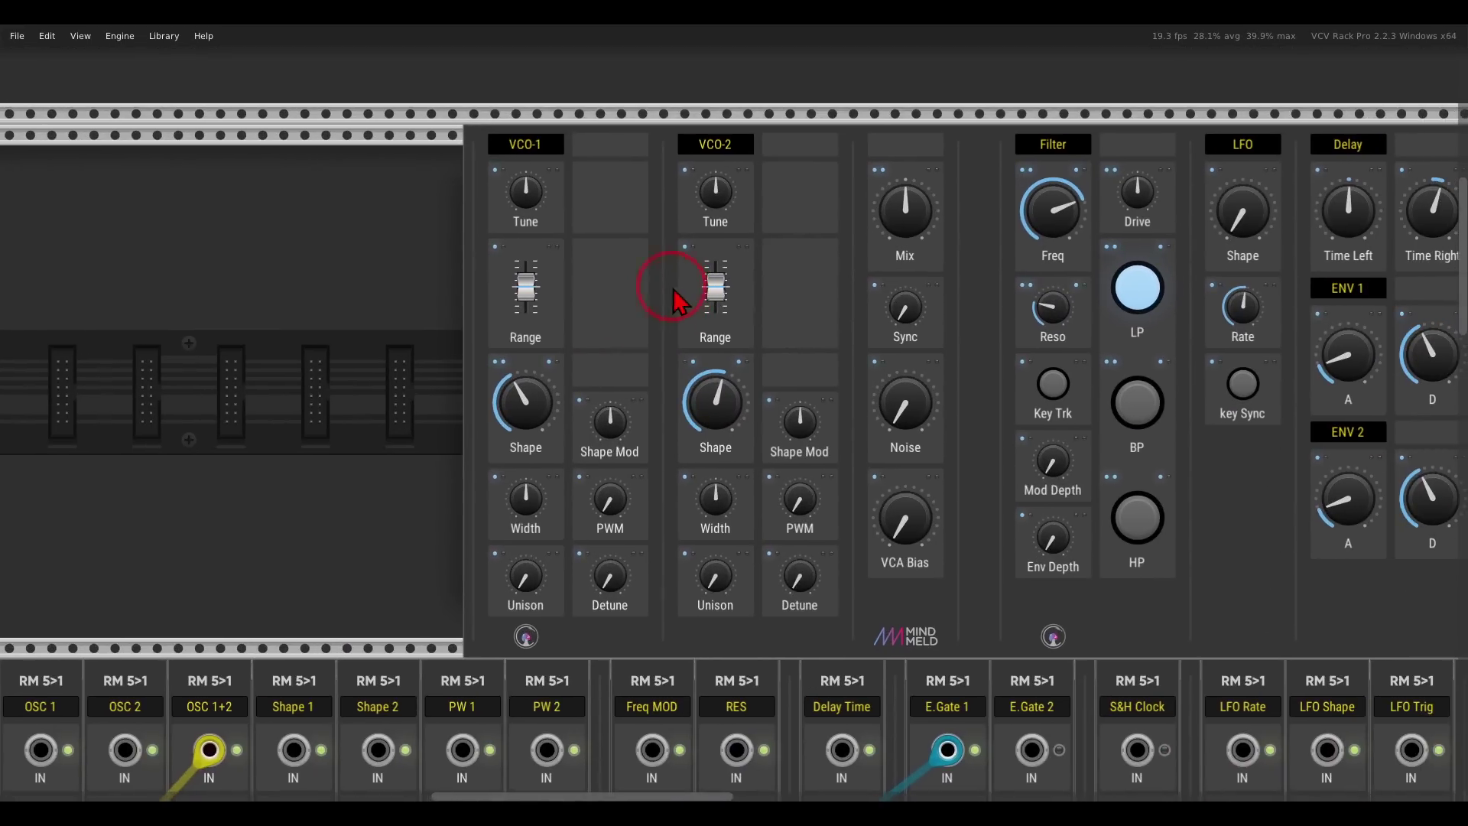
{"action": "left_click_drag", "start_coordinate": [573, 98], "coordinate": [643, 180]}
{"action": "left_click_drag", "start_coordinate": [745, 114], "coordinate": [757, 130]}
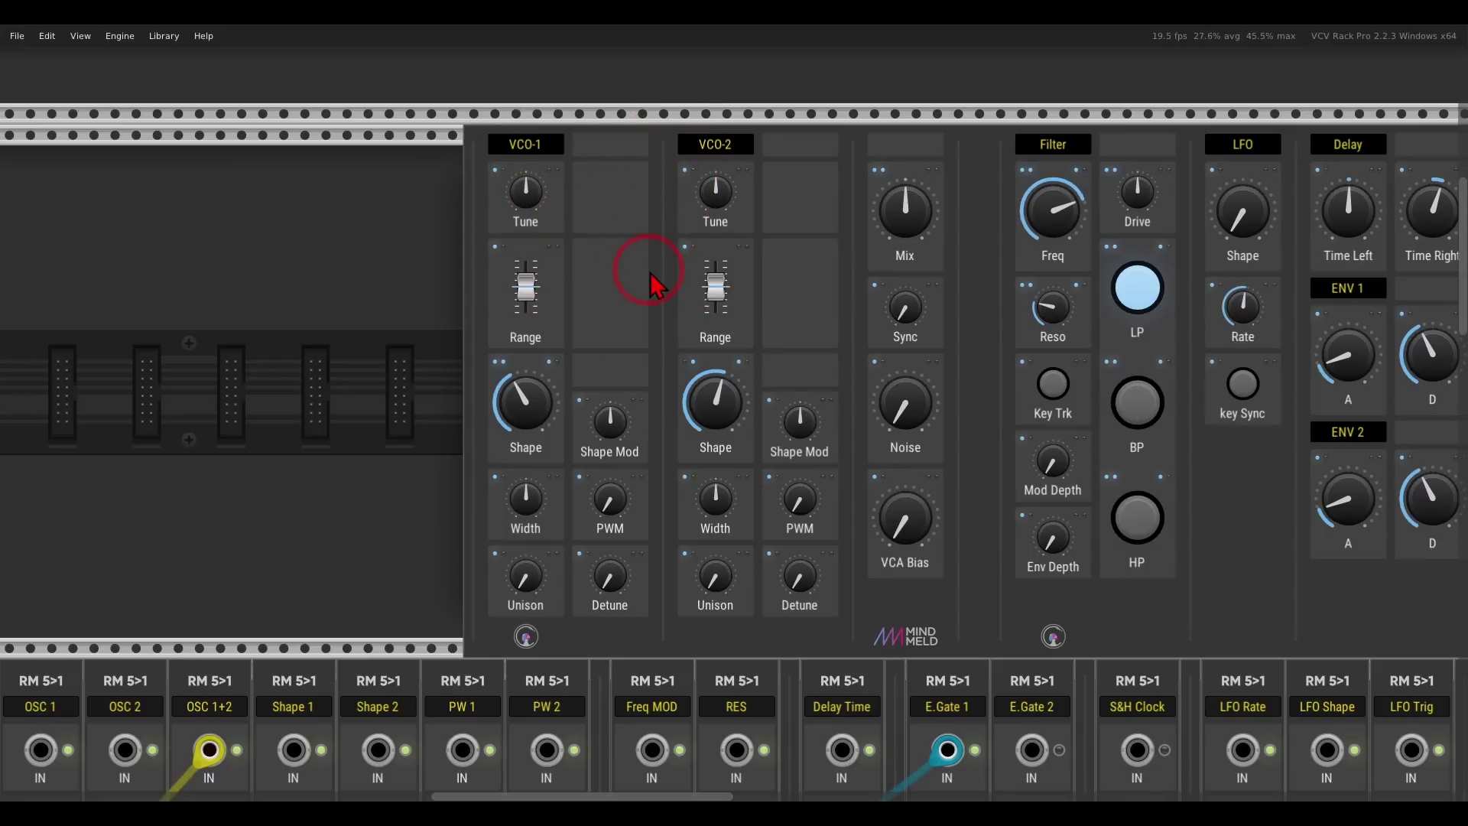
{"action": "mouse_move", "coordinate": [841, 186]}
{"action": "left_mouse_down"}
{"action": "mouse_move", "coordinate": [974, 231]}
{"action": "mouse_move", "coordinate": [939, 164]}
{"action": "left_mouse_up"}
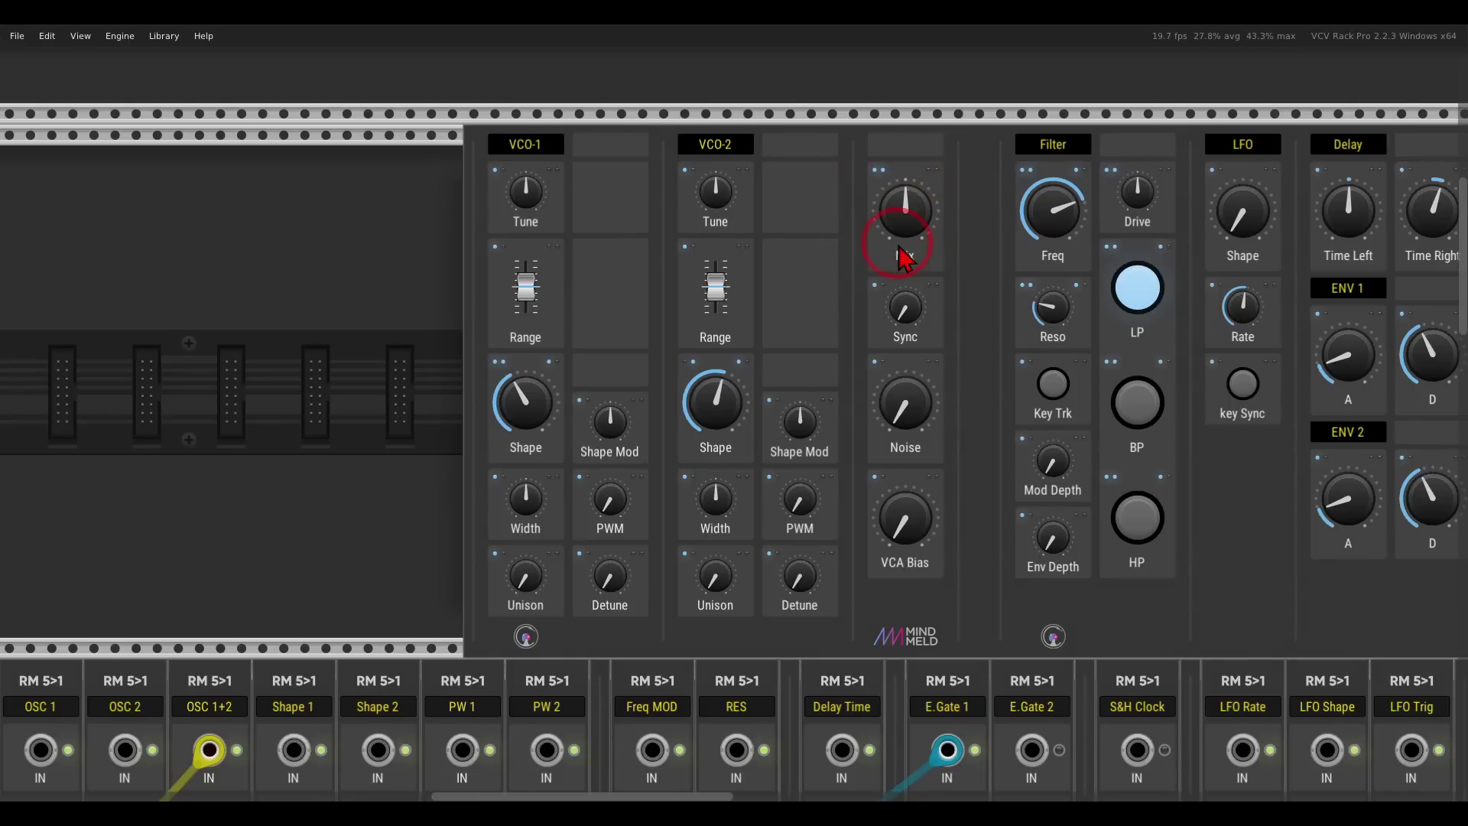
{"action": "scroll", "coordinate": [906, 257], "scroll_direction": "down", "scroll_amount": 5}
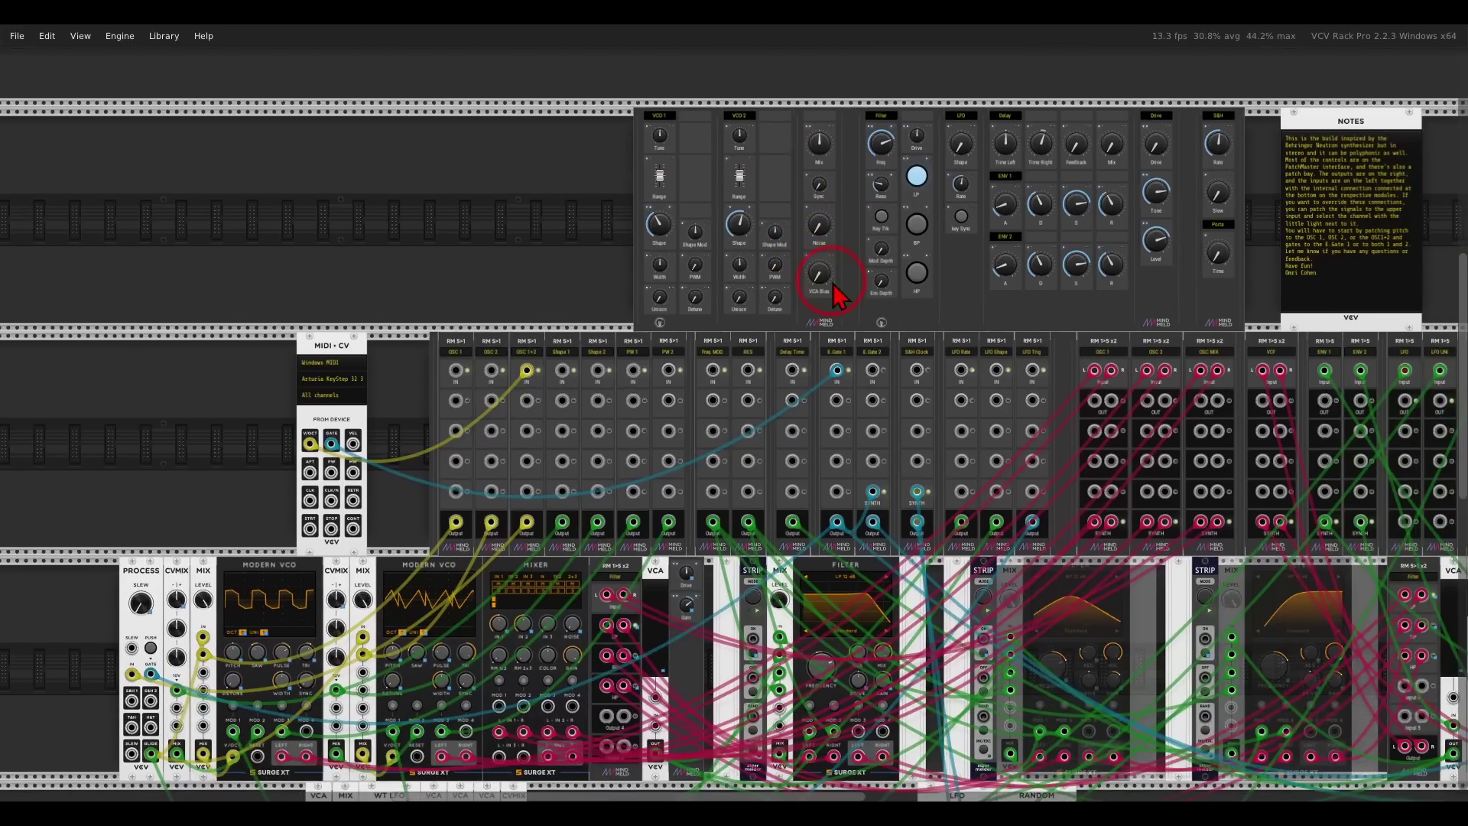
{"action": "mouse_move", "coordinate": [527, 604]}
{"action": "left_mouse_down"}
{"action": "mouse_move", "coordinate": [535, 669]}
{"action": "mouse_move", "coordinate": [549, 627]}
{"action": "left_mouse_up"}
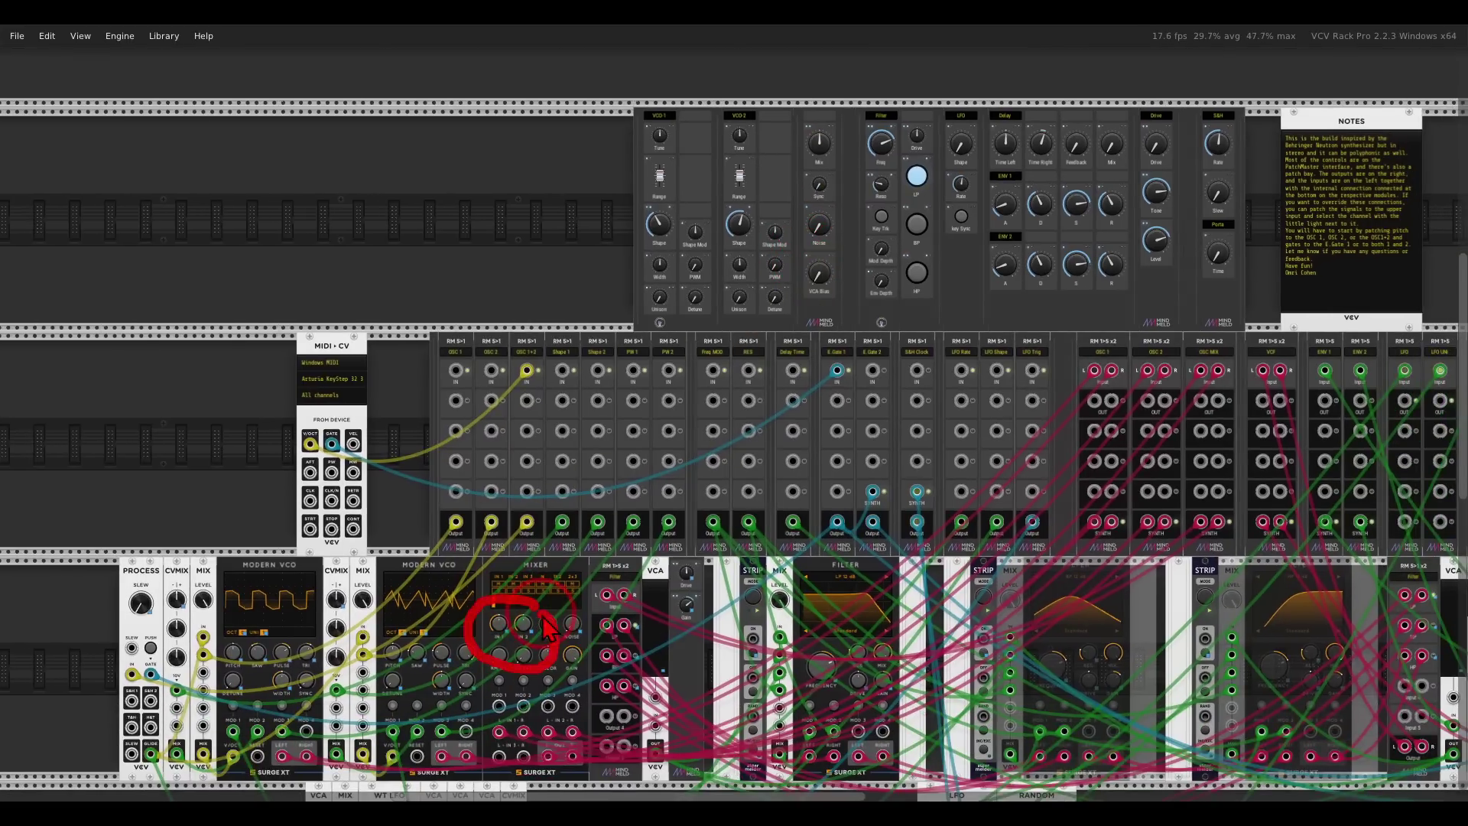
- Turn the oscillator Mix down towards VCO-1 and lower VCO-1's Range slider and Shape on the PatchMaster panel
{"action": "mouse_move", "coordinate": [799, 184]}
{"action": "left_mouse_down"}
{"action": "mouse_move", "coordinate": [822, 136]}
{"action": "mouse_move", "coordinate": [850, 293]}
{"action": "mouse_move", "coordinate": [809, 38]}
{"action": "mouse_move", "coordinate": [845, 328]}
{"action": "mouse_move", "coordinate": [815, 145]}
{"action": "mouse_move", "coordinate": [818, 229]}
{"action": "mouse_move", "coordinate": [852, 115]}
{"action": "mouse_move", "coordinate": [847, 135]}
{"action": "left_mouse_up"}
{"action": "mouse_move", "coordinate": [825, 165]}
{"action": "scroll", "coordinate": [764, 219], "scroll_direction": "up", "scroll_amount": 3}
{"action": "scroll", "coordinate": [764, 219], "scroll_direction": "up", "scroll_amount": 2}
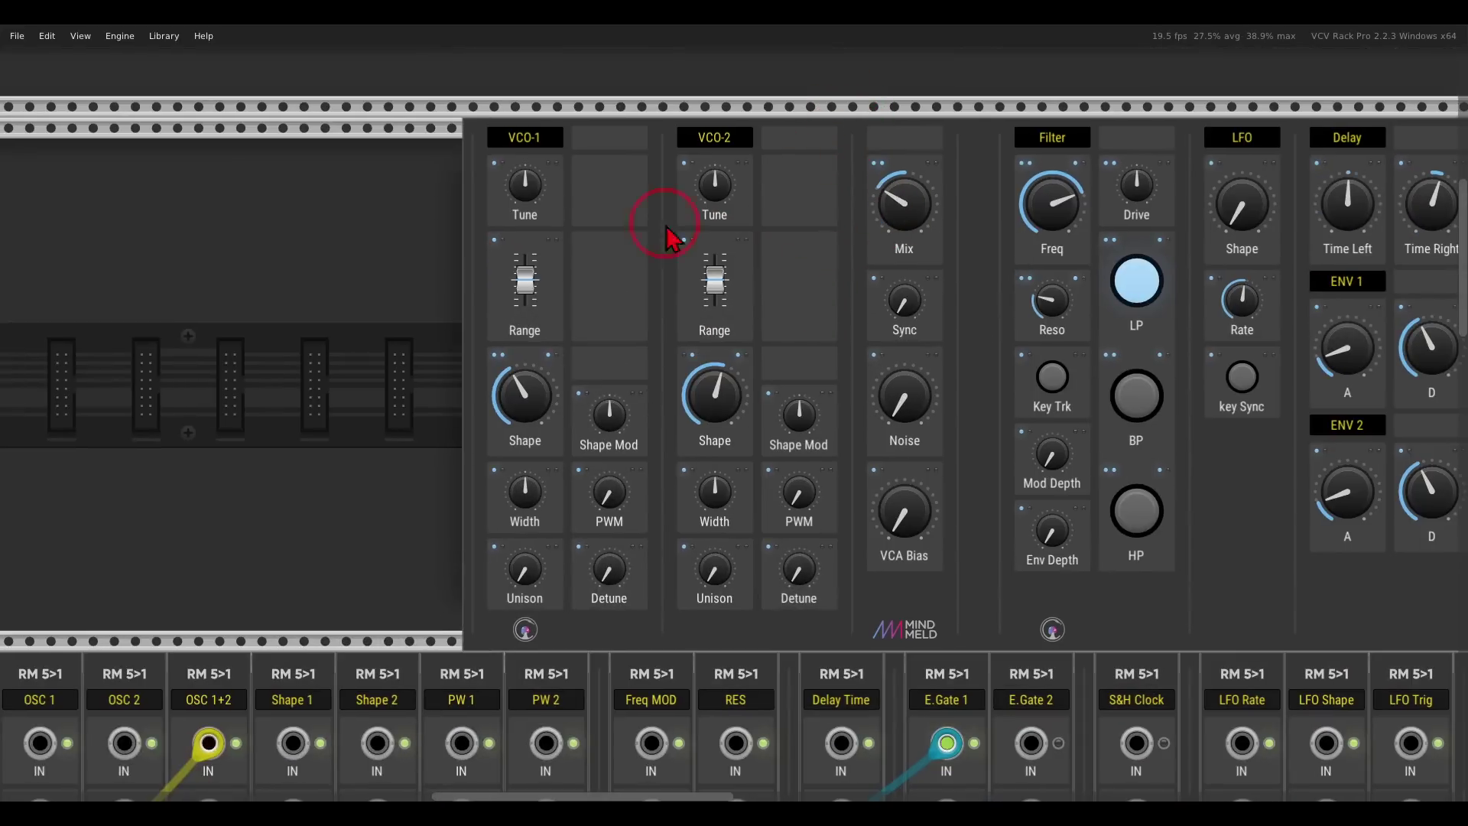
{"action": "mouse_move", "coordinate": [533, 283]}
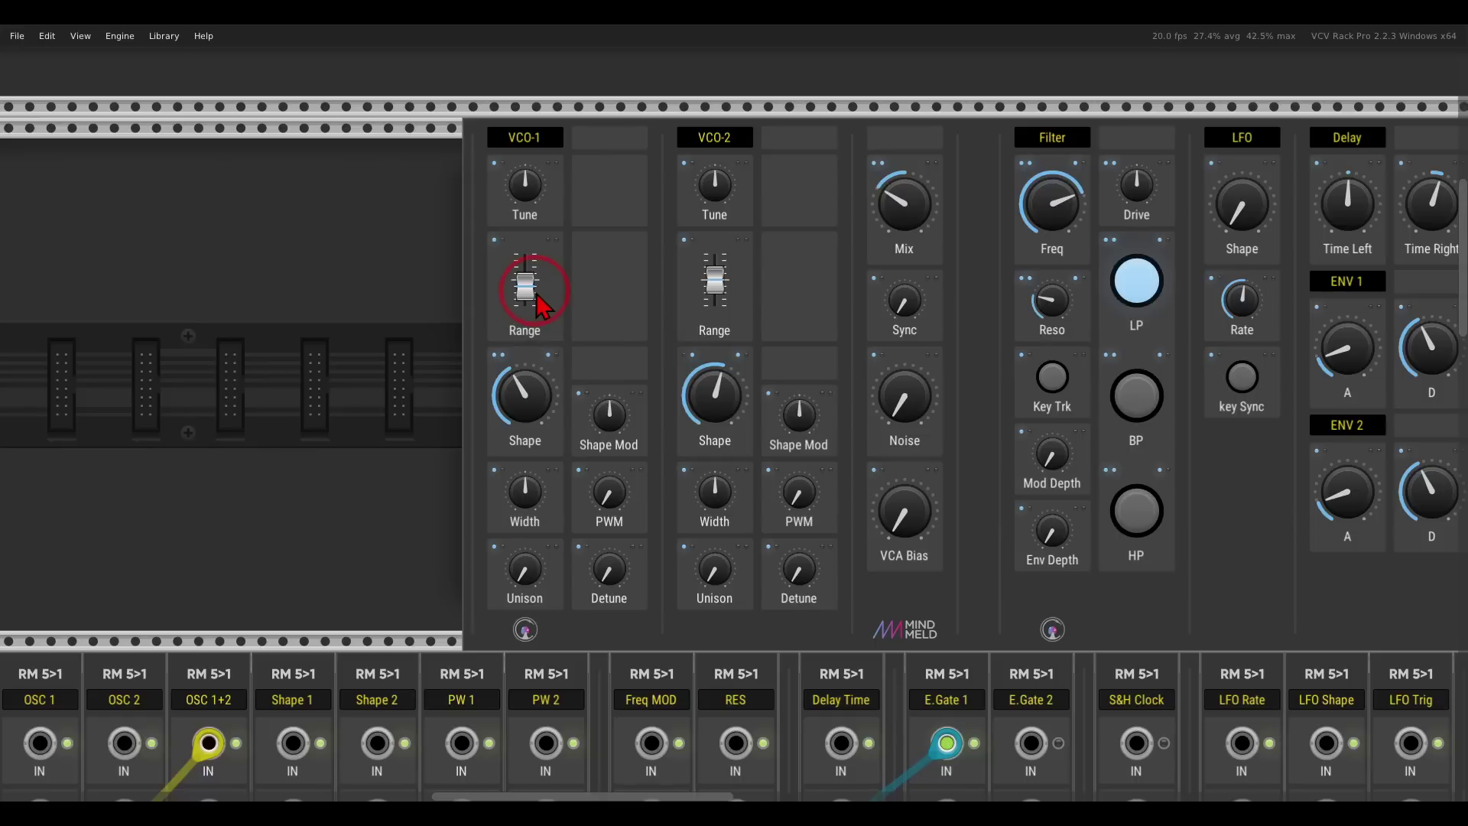
{"action": "left_click_drag", "start_coordinate": [524, 400], "coordinate": [556, 470]}
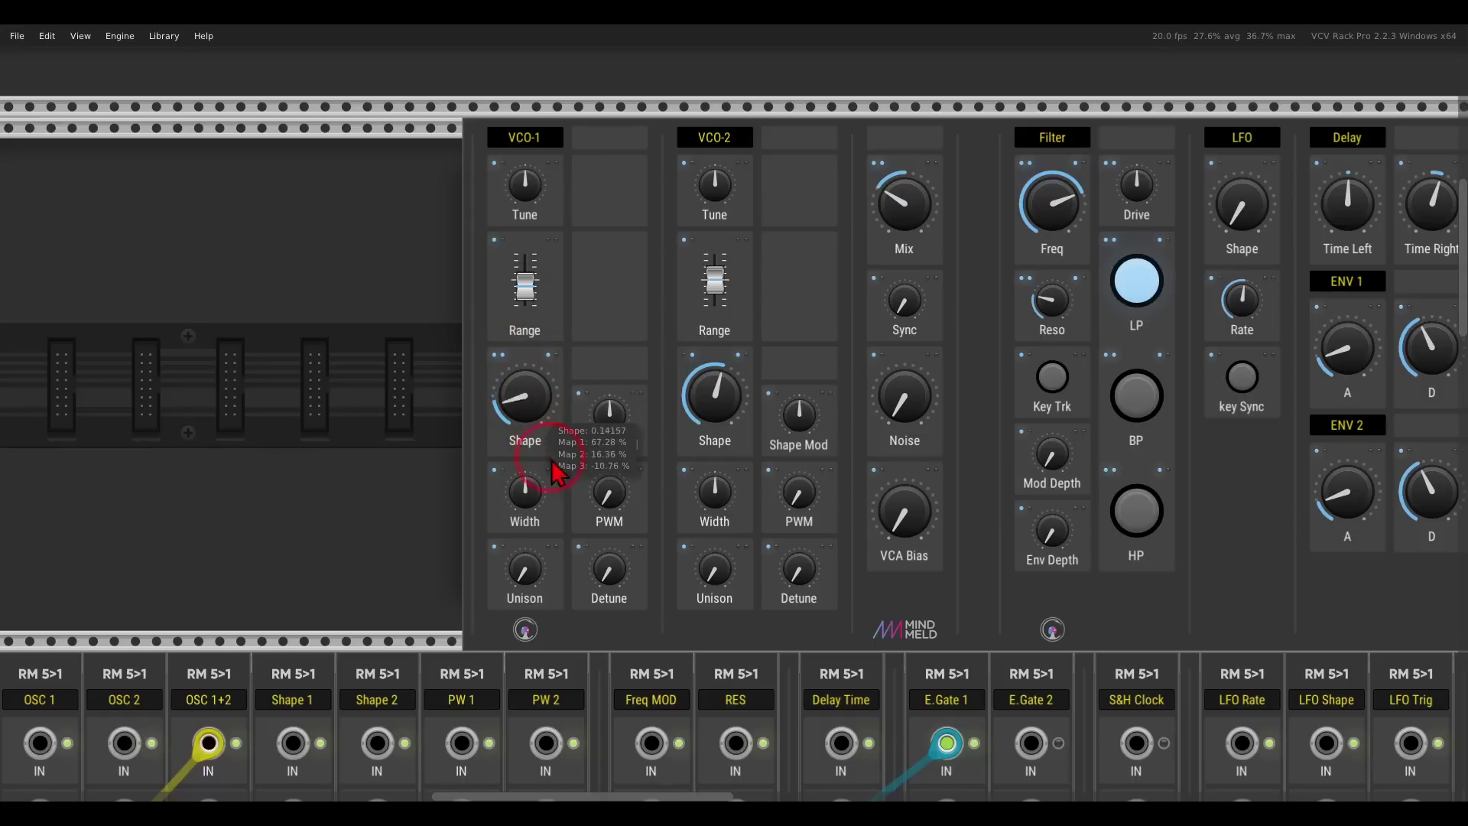
- Bring the Mix back to about 0.45 and rebalance the oscillators with VCO-2's Shape lower, VCO-2's Width higher and VCO-1's Width lower
{"action": "left_click_drag", "start_coordinate": [894, 222], "coordinate": [879, 191]}
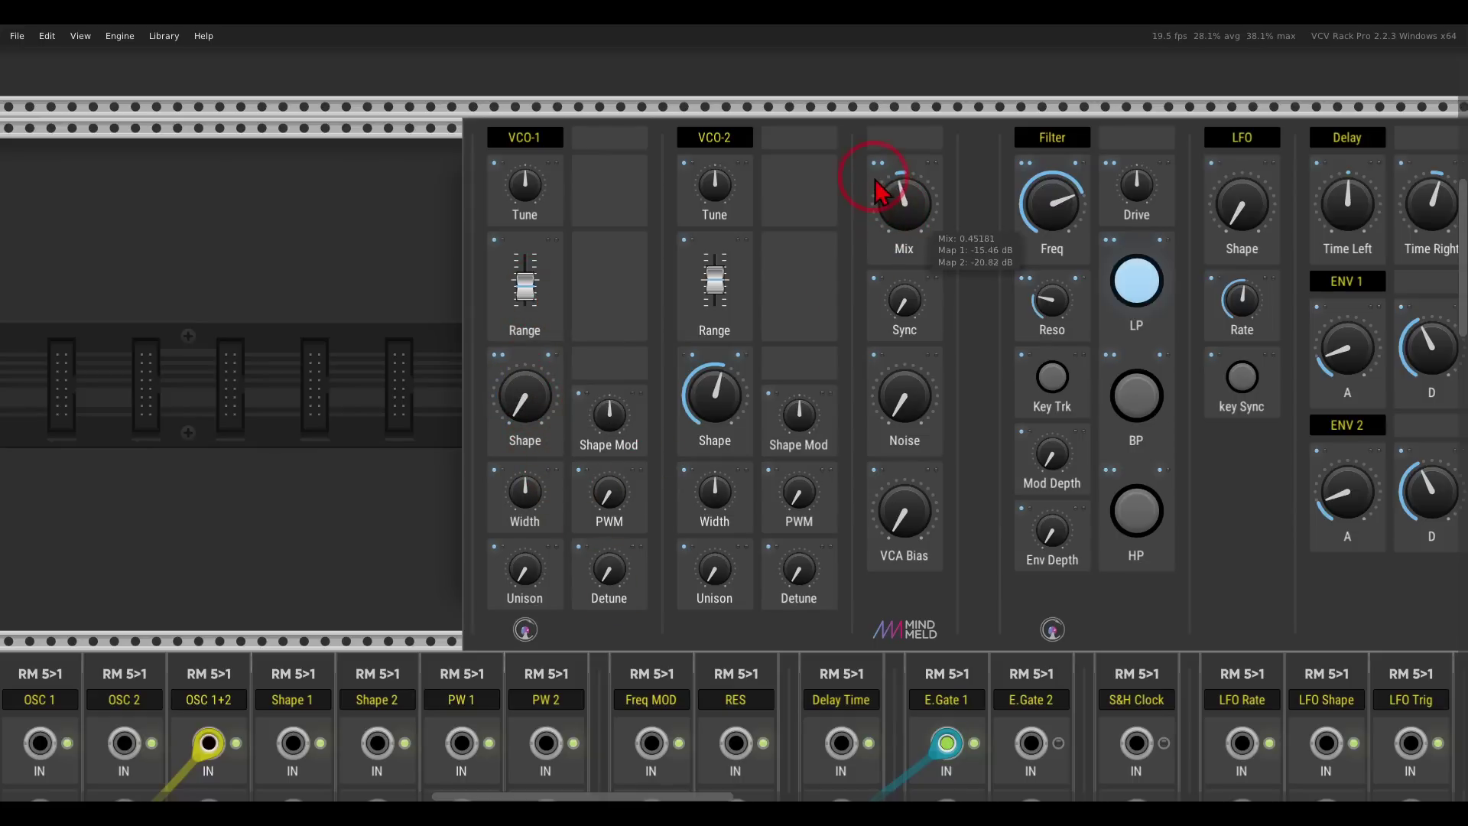
{"action": "left_click_drag", "start_coordinate": [704, 387], "coordinate": [737, 435]}
{"action": "left_click_drag", "start_coordinate": [714, 497], "coordinate": [704, 412]}
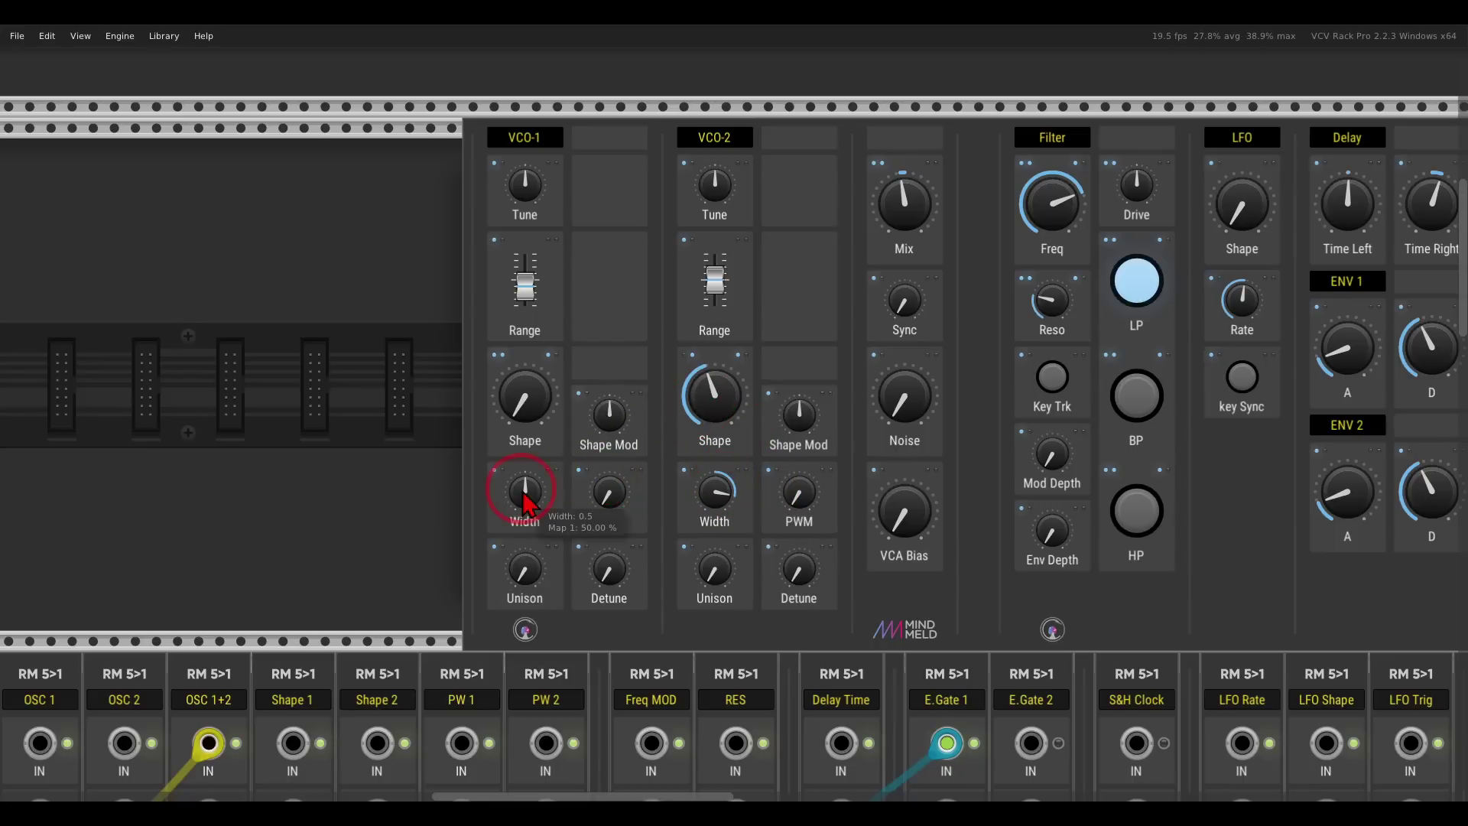
{"action": "left_click_drag", "start_coordinate": [525, 489], "coordinate": [535, 584]}
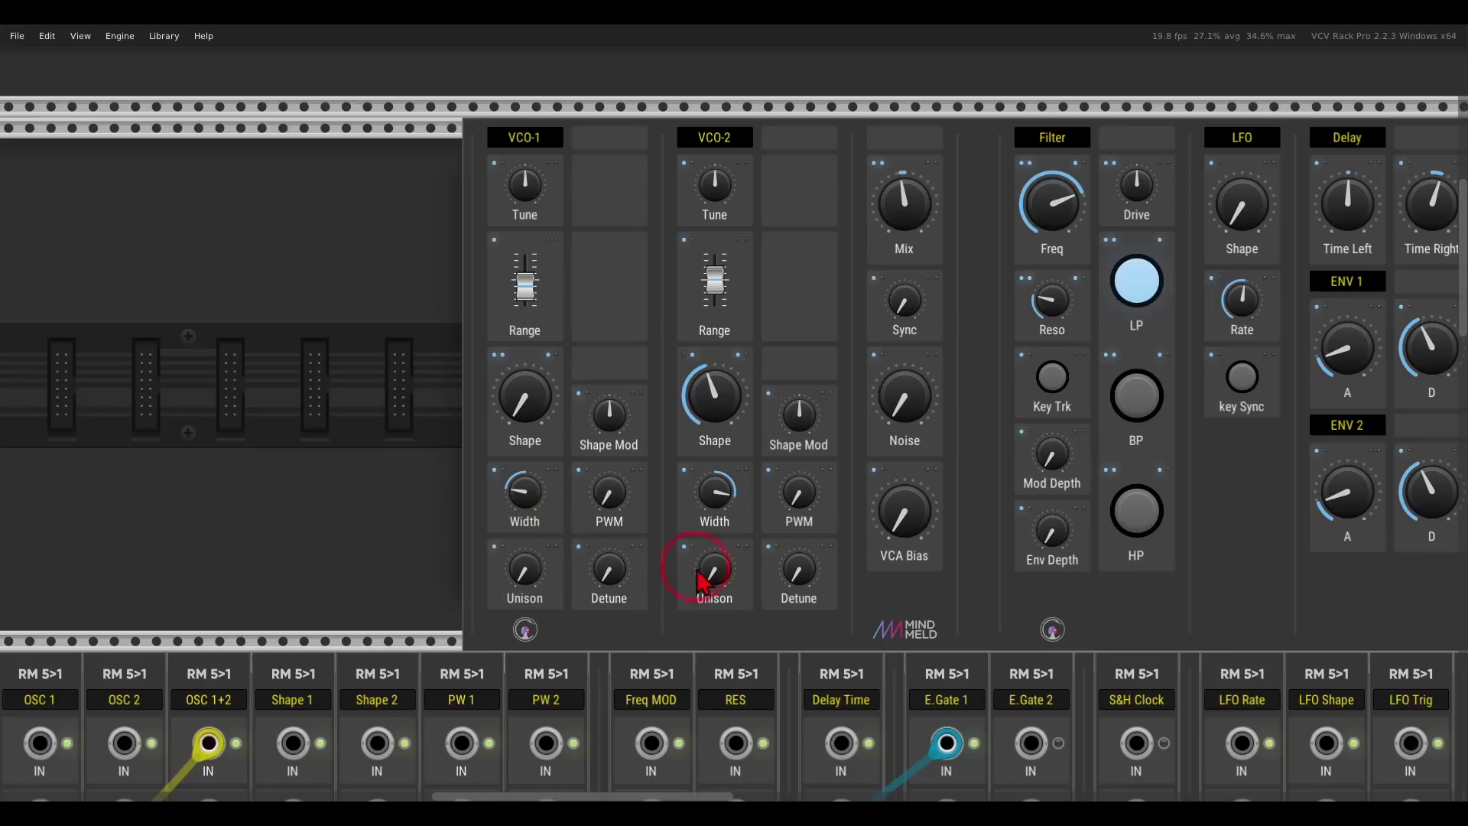
- Raise VCO-2's Unison and Detune, and turn the Drive section's Level down slightly
{"action": "mouse_move", "coordinate": [722, 587]}
{"action": "left_click_drag", "start_coordinate": [722, 587], "coordinate": [714, 493]}
{"action": "mouse_move", "coordinate": [801, 575]}
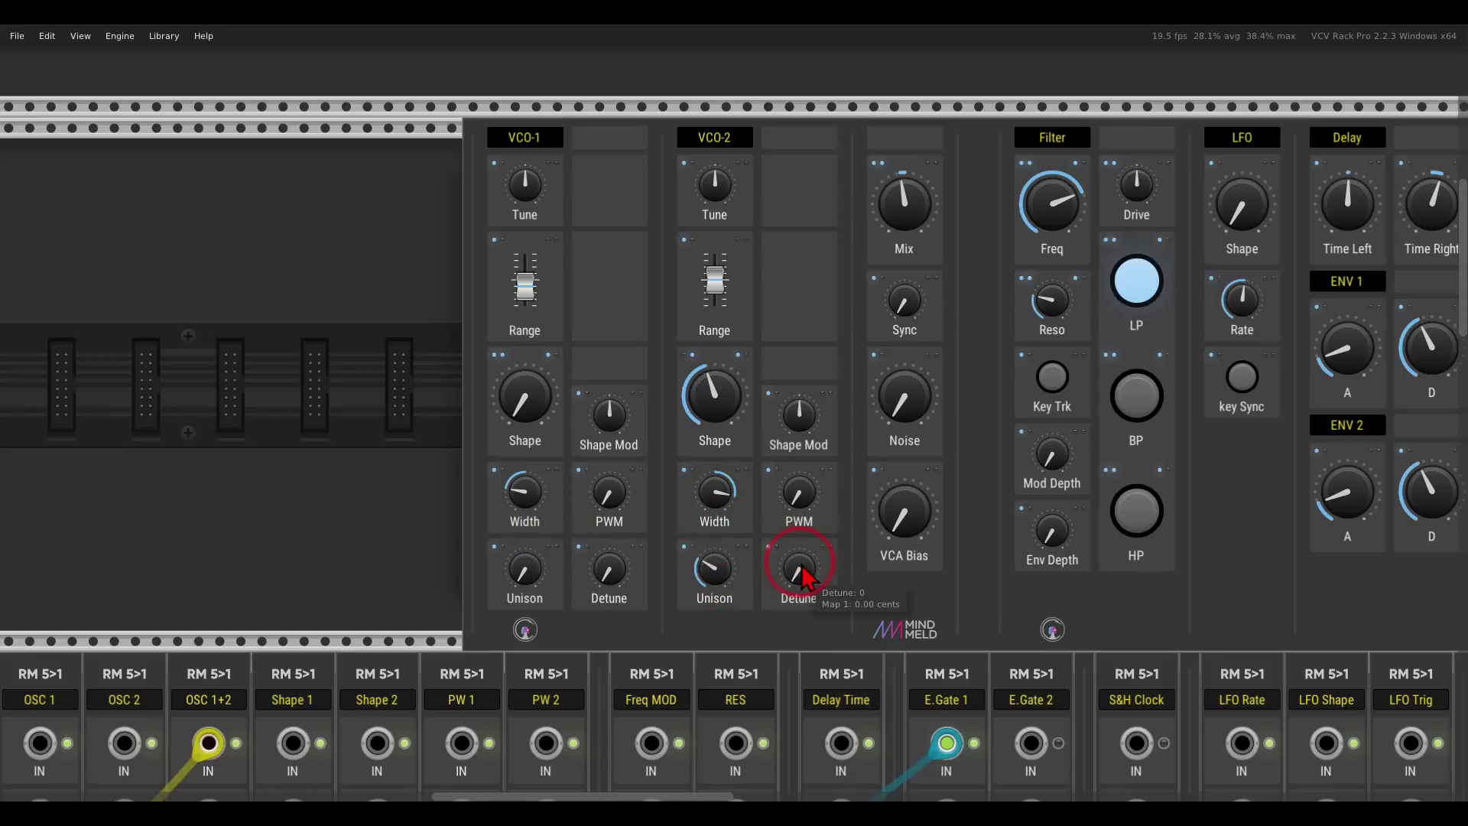
{"action": "left_click_drag", "start_coordinate": [801, 575], "coordinate": [795, 528]}
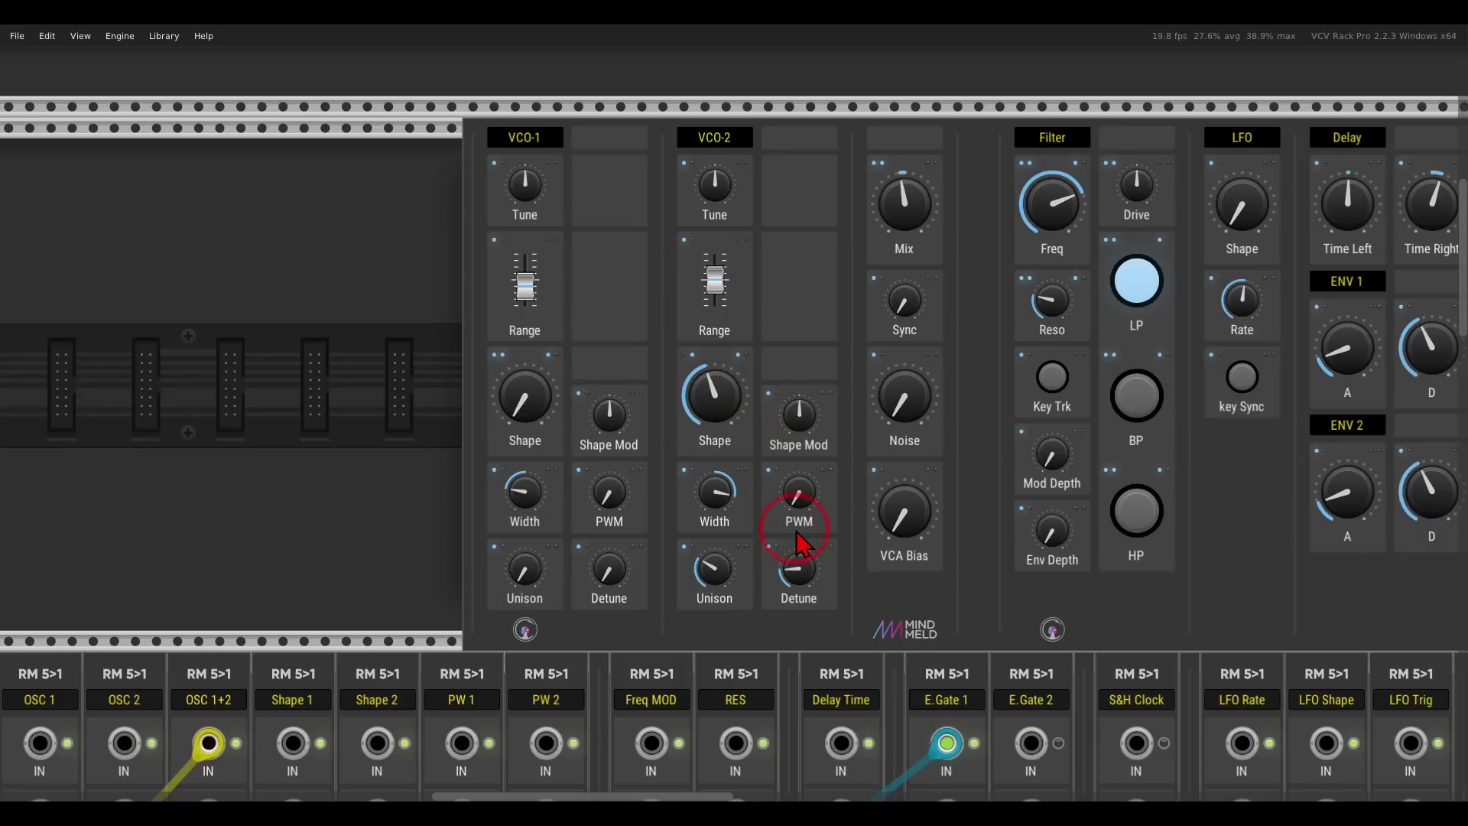
{"action": "scroll", "coordinate": [1041, 298], "scroll_direction": "right", "scroll_amount": 10}
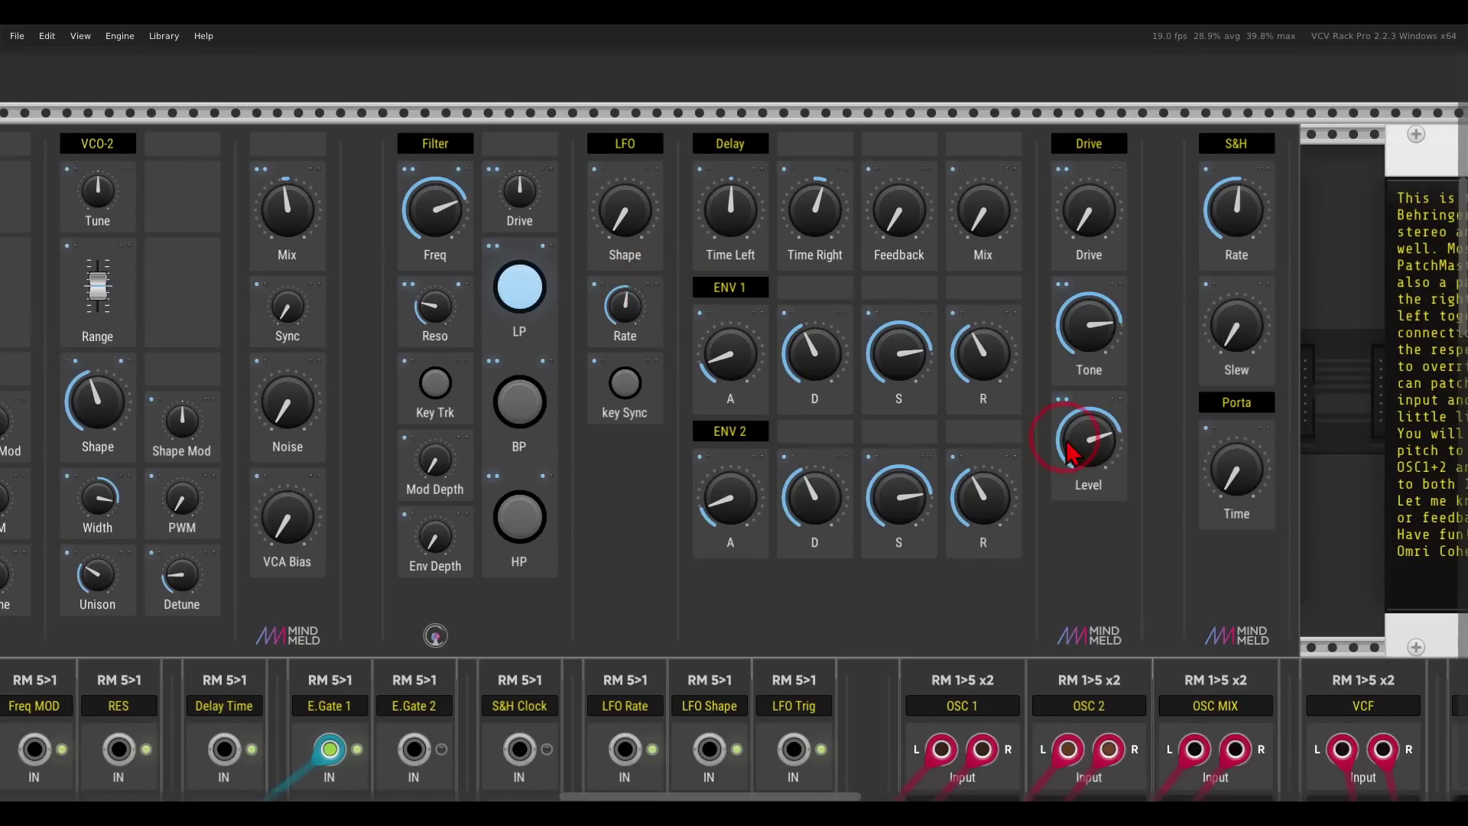
{"action": "left_click_drag", "start_coordinate": [354, 406], "coordinate": [764, 405]}
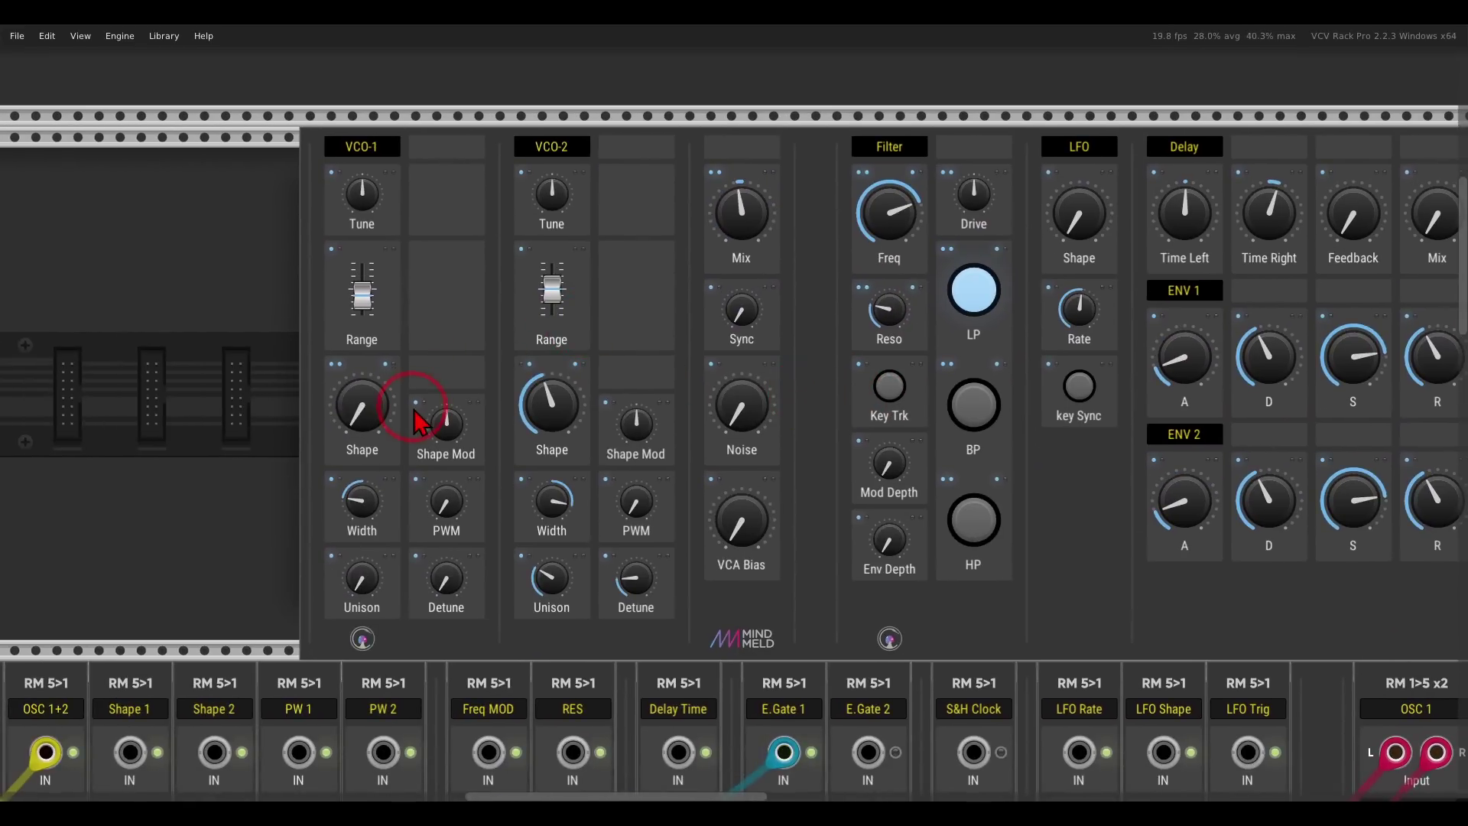
- Try out the oscillator Sync by raising it and turning it back down to zero
{"action": "mouse_move", "coordinate": [459, 447]}
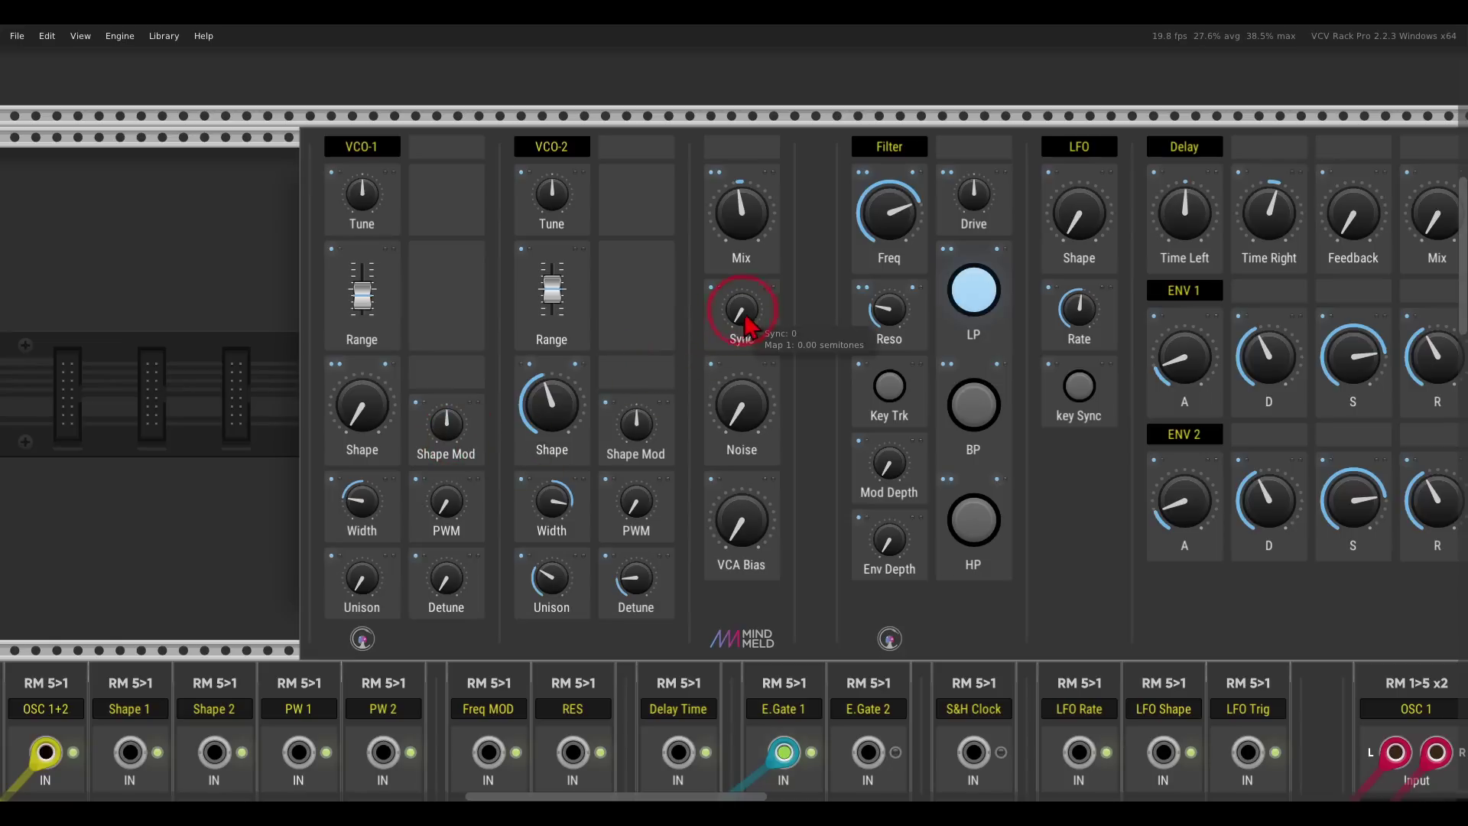
{"action": "mouse_move", "coordinate": [737, 317]}
{"action": "left_mouse_down"}
{"action": "mouse_move", "coordinate": [733, 278]}
{"action": "mouse_move", "coordinate": [757, 351]}
{"action": "mouse_move", "coordinate": [742, 295]}
{"action": "left_mouse_up"}
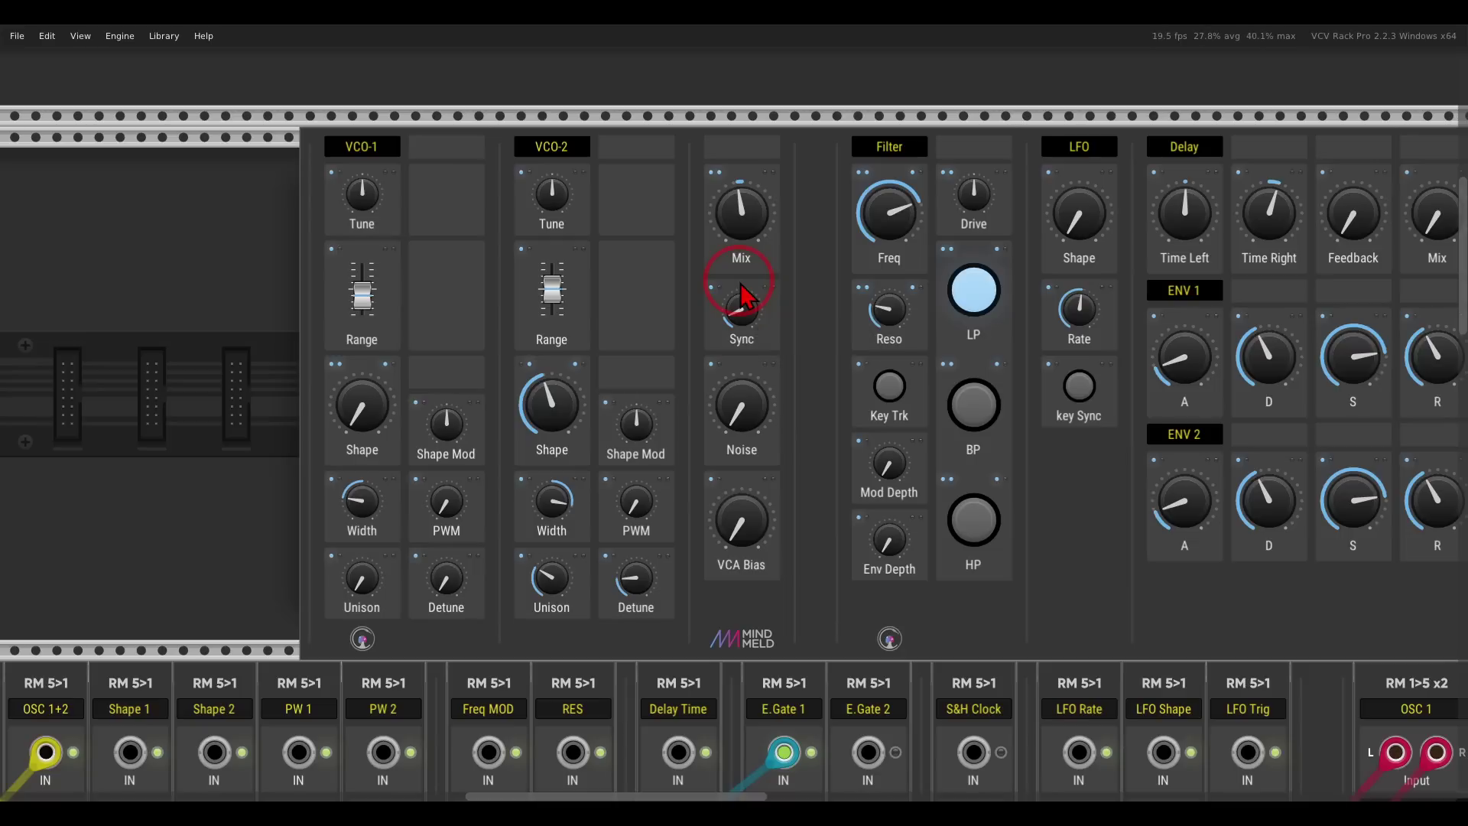
{"action": "left_click_drag", "start_coordinate": [753, 295], "coordinate": [762, 370]}
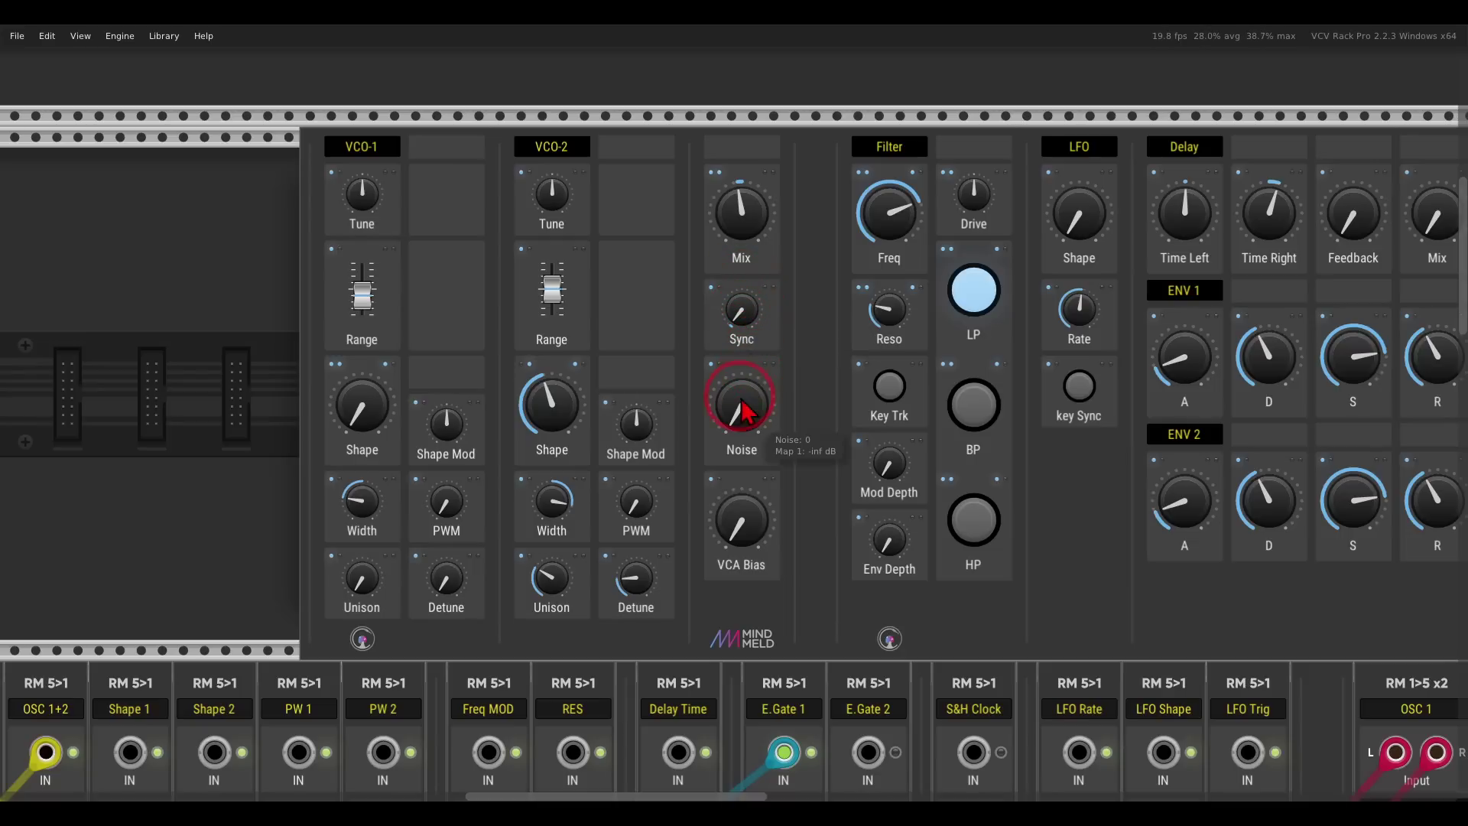
- Raise the Noise level, nudge the filter's Freq up slightly and briefly try the VCA Bias
{"action": "left_click_drag", "start_coordinate": [760, 358], "coordinate": [732, 287]}
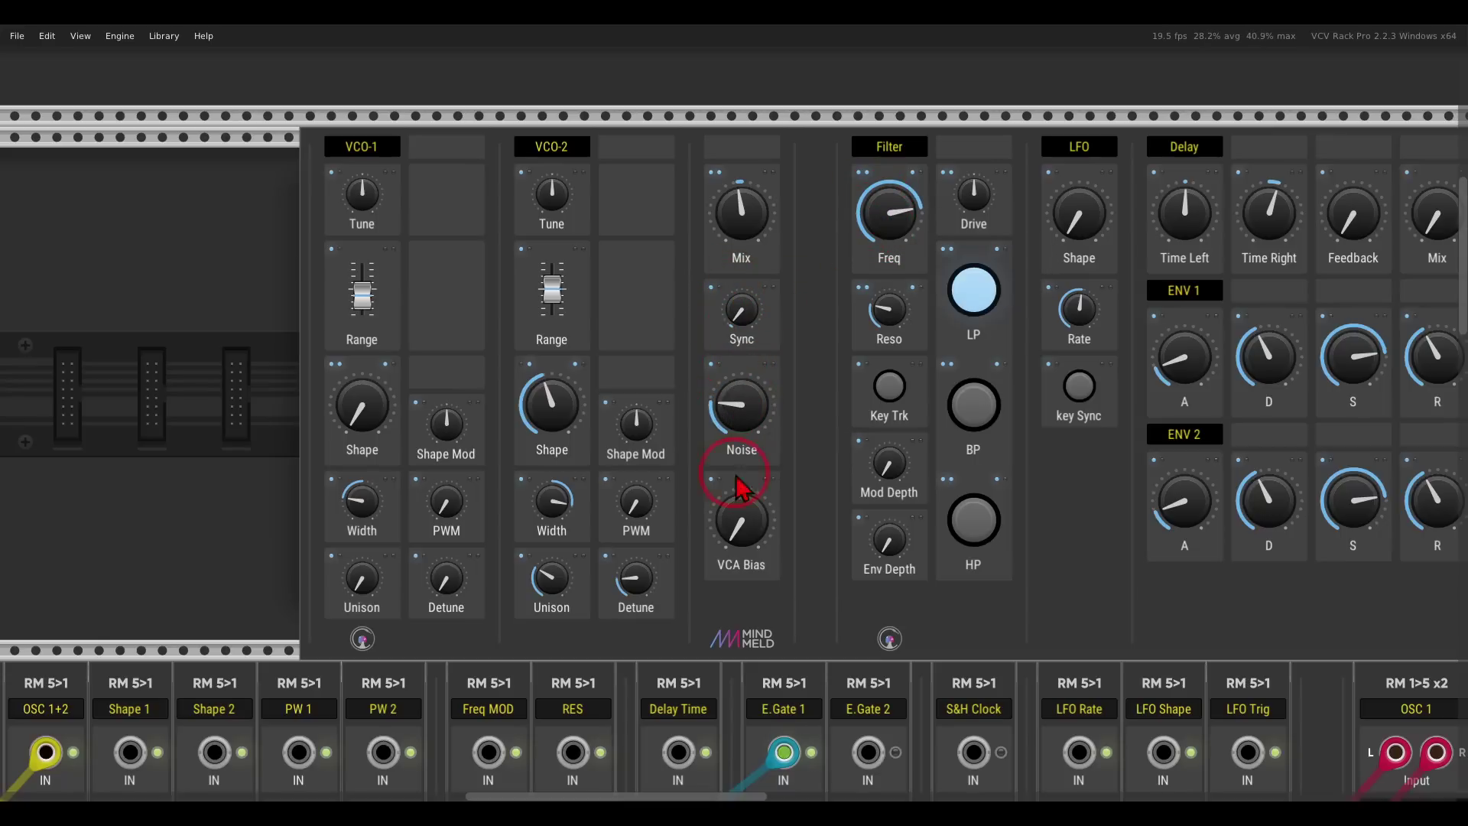
{"action": "left_click_drag", "start_coordinate": [745, 547], "coordinate": [750, 514]}
{"action": "left_click", "coordinate": [556, 277]}
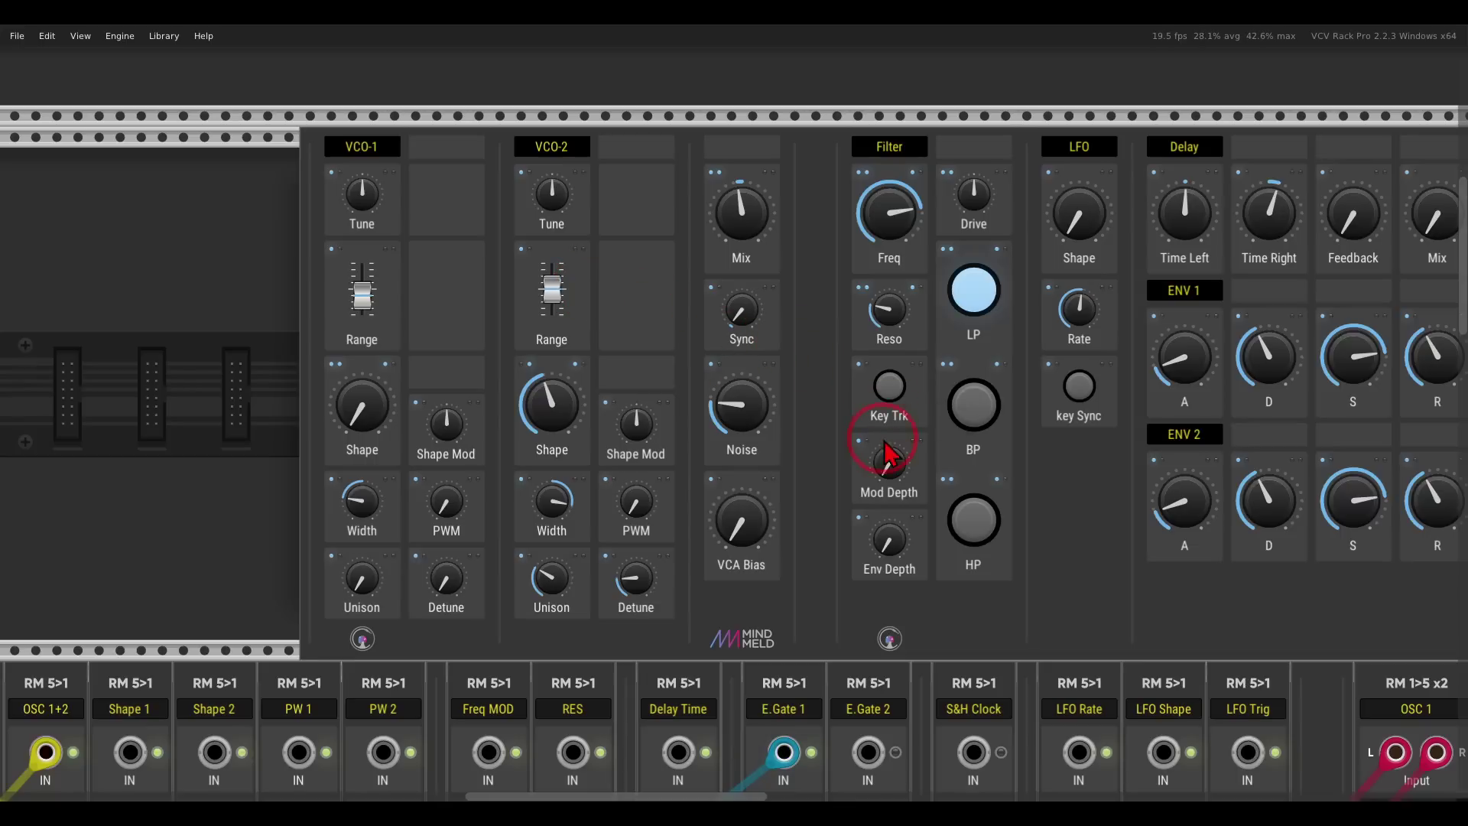
- Examine the low-pass, band-pass and high-pass filter modules and the STRIP module that switches each one on or off
{"action": "left_click_drag", "start_coordinate": [889, 451], "coordinate": [716, 317]}
{"action": "scroll", "coordinate": [717, 319], "scroll_direction": "down", "scroll_amount": 4}
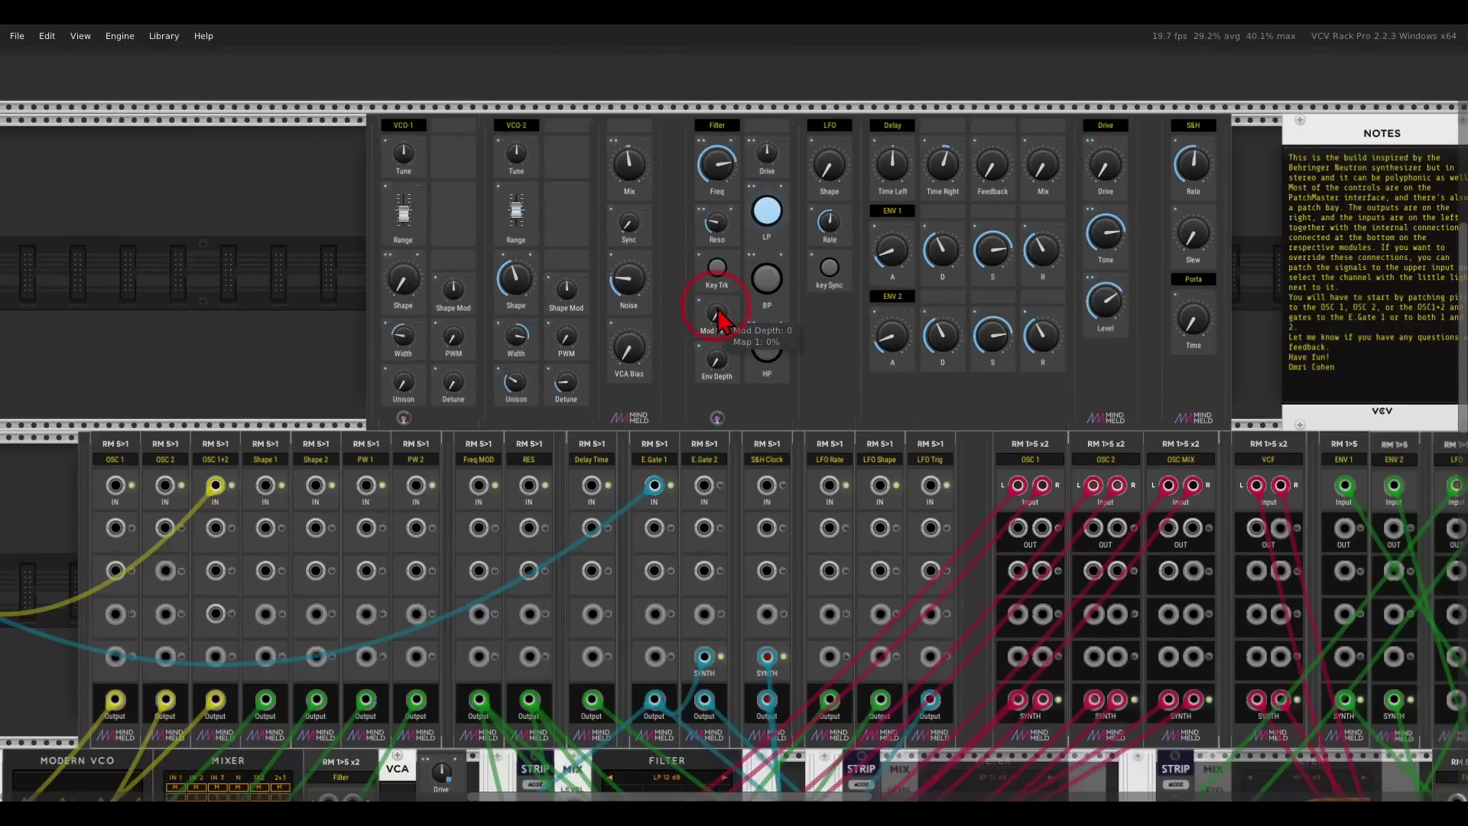
{"action": "scroll", "coordinate": [734, 256], "scroll_direction": "down", "scroll_amount": 1}
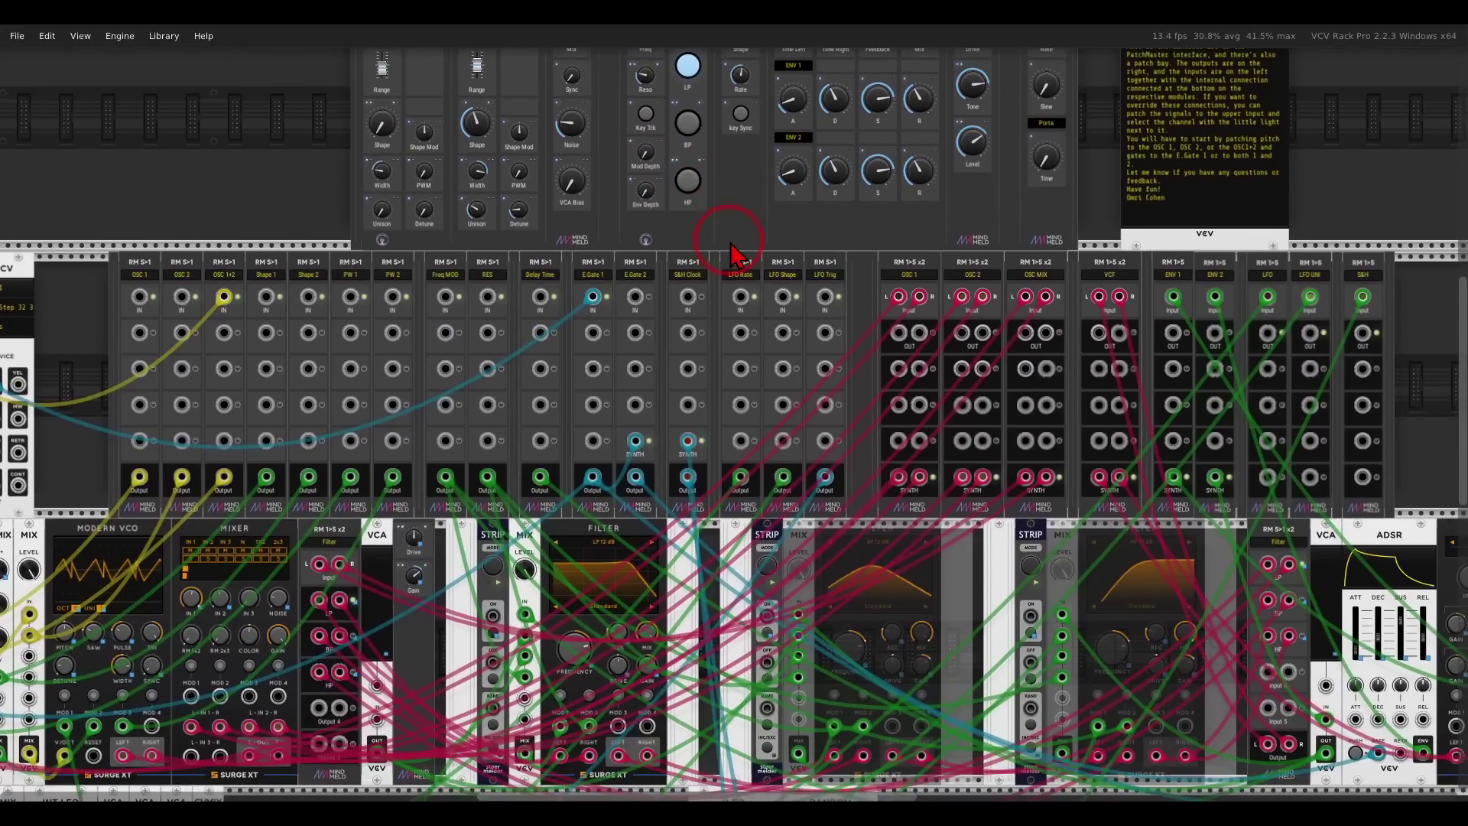
{"action": "scroll", "coordinate": [749, 275], "scroll_direction": "down", "scroll_amount": 6}
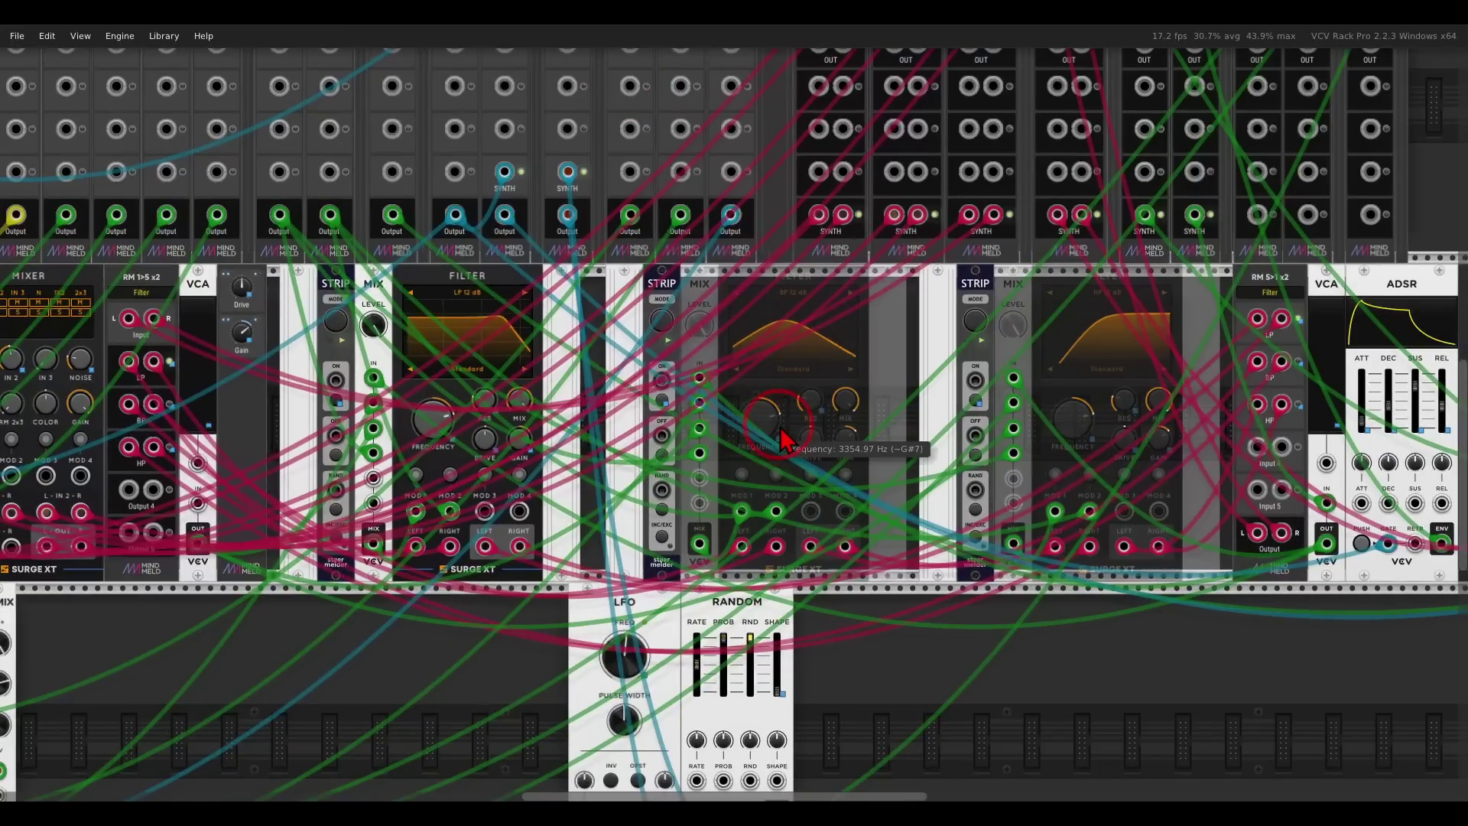
{"action": "left_click_drag", "start_coordinate": [436, 310], "coordinate": [501, 244]}
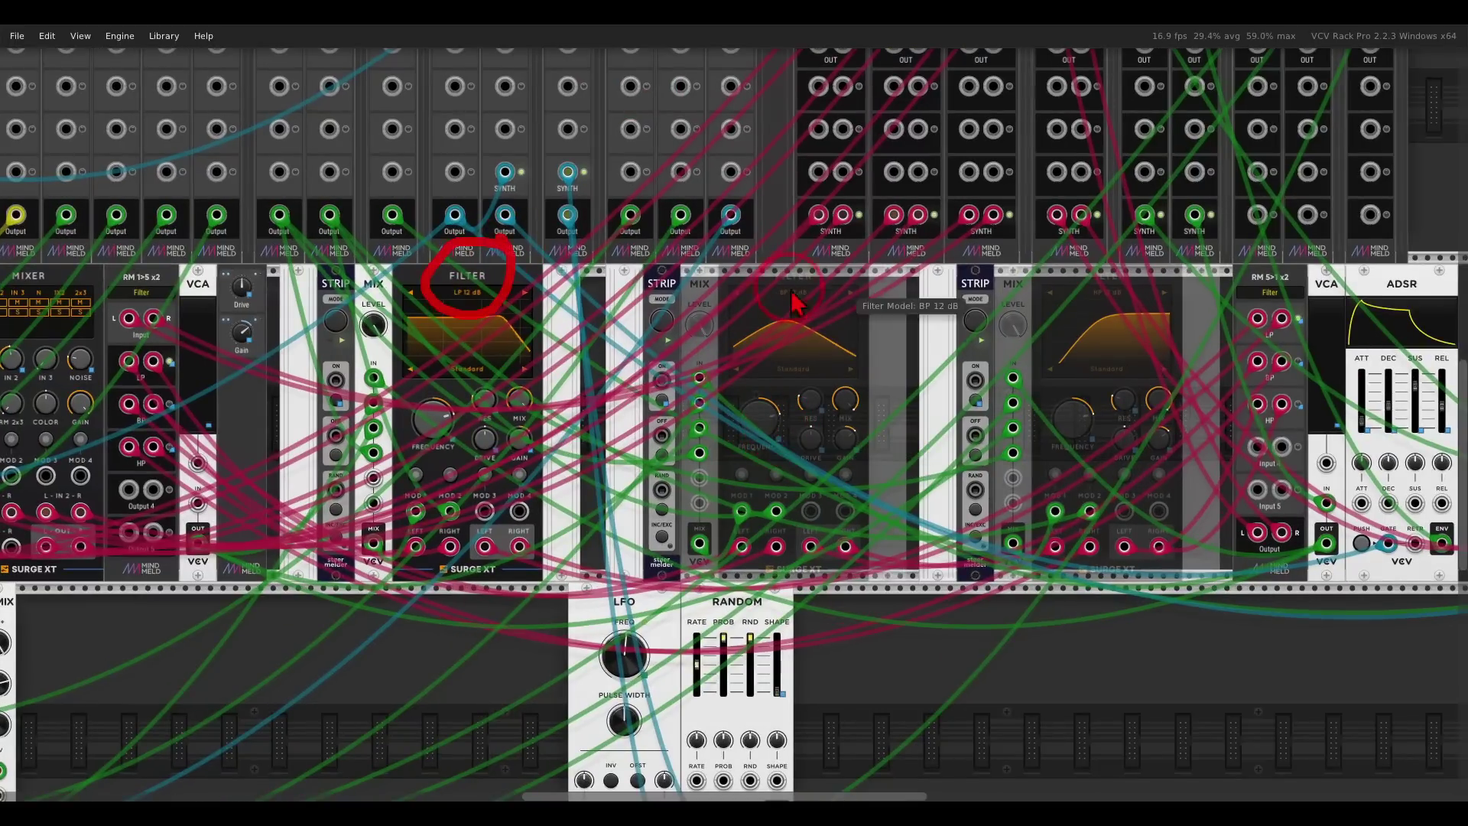
{"action": "mouse_move", "coordinate": [841, 283]}
{"action": "left_mouse_down"}
{"action": "mouse_move", "coordinate": [777, 296]}
{"action": "mouse_move", "coordinate": [834, 263]}
{"action": "left_mouse_up"}
{"action": "left_click_drag", "start_coordinate": [1128, 272], "coordinate": [1108, 321]}
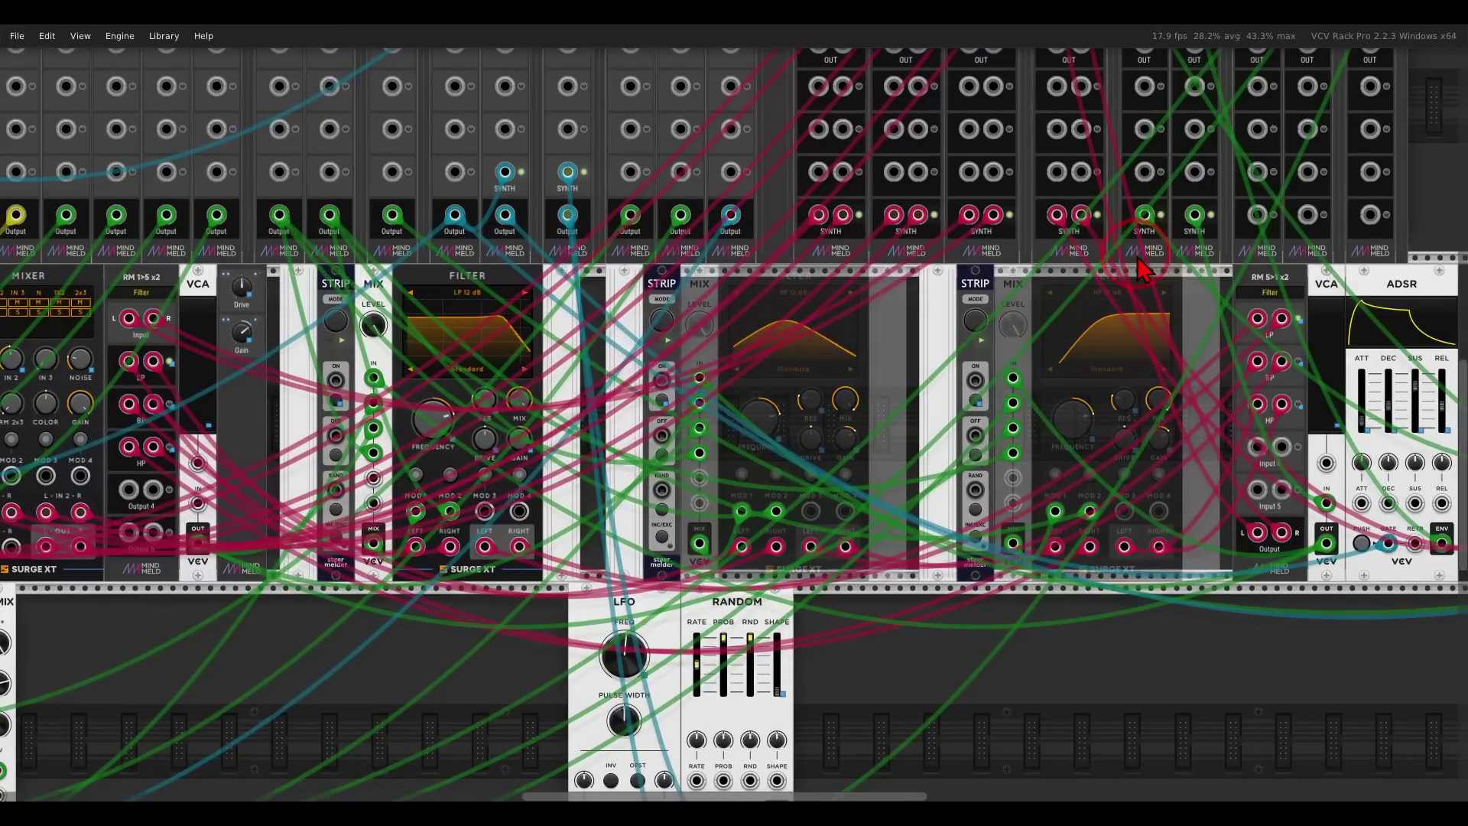
{"action": "mouse_move", "coordinate": [1177, 256]}
{"action": "left_mouse_down"}
{"action": "mouse_move", "coordinate": [910, 227]}
{"action": "mouse_move", "coordinate": [906, 359]}
{"action": "mouse_move", "coordinate": [1189, 268]}
{"action": "mouse_move", "coordinate": [1150, 245]}
{"action": "left_mouse_up"}
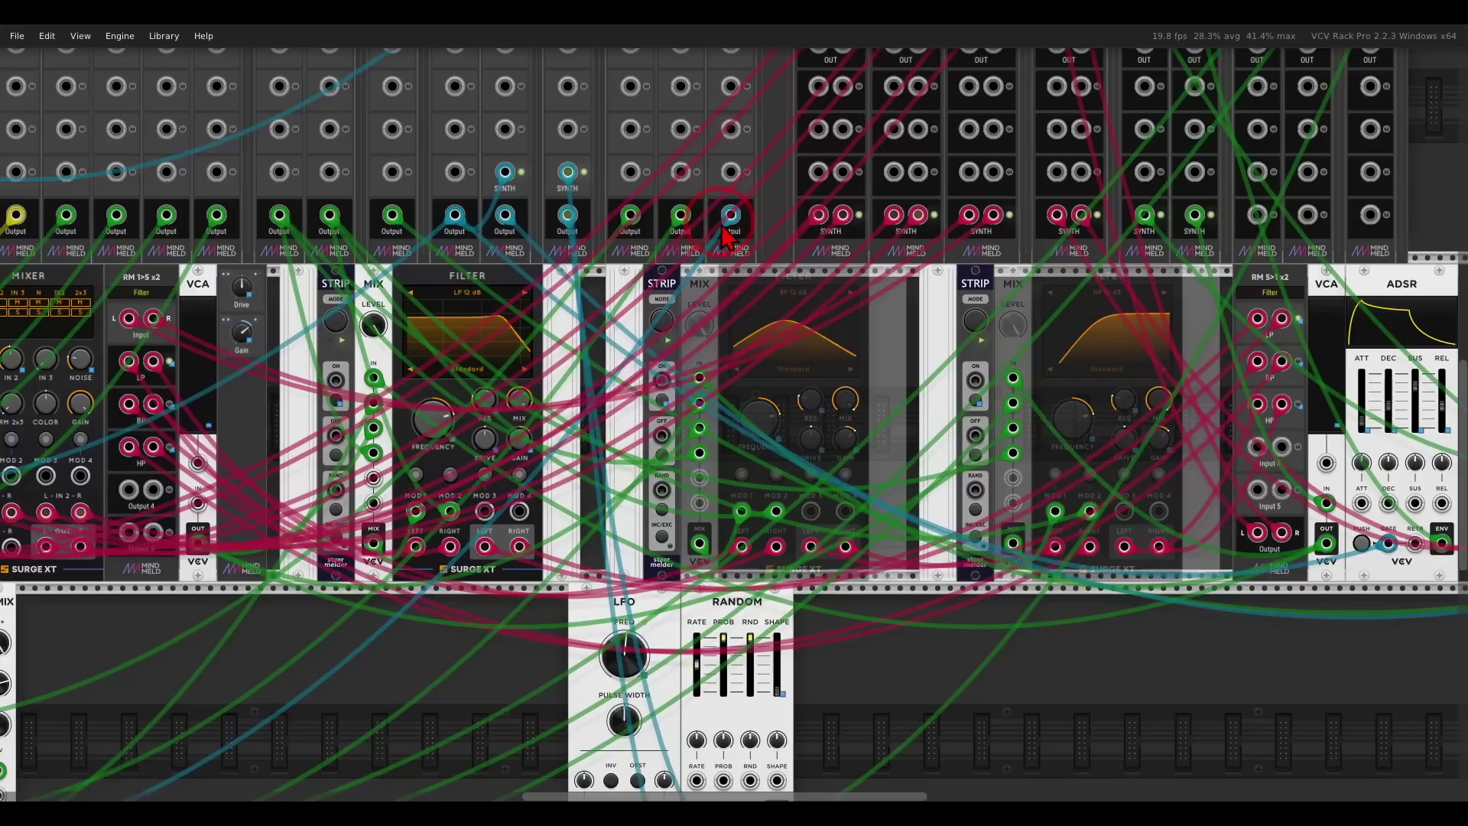
{"action": "mouse_move", "coordinate": [691, 256]}
{"action": "left_mouse_down"}
{"action": "mouse_move", "coordinate": [625, 269]}
{"action": "mouse_move", "coordinate": [696, 300]}
{"action": "mouse_move", "coordinate": [683, 248]}
{"action": "left_mouse_up"}
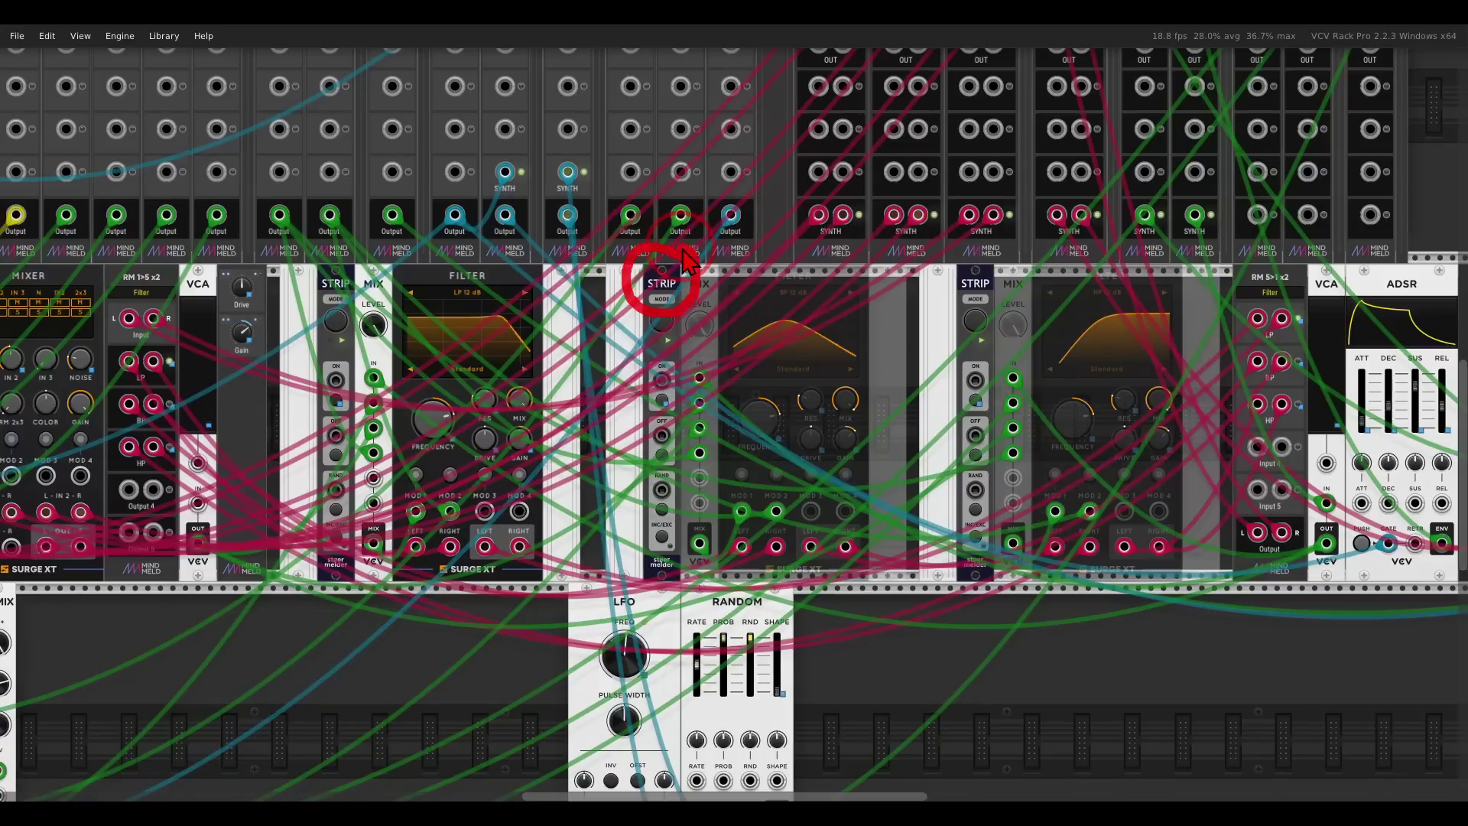
{"action": "mouse_move", "coordinate": [872, 252]}
{"action": "left_mouse_down"}
{"action": "mouse_move", "coordinate": [918, 275]}
{"action": "mouse_move", "coordinate": [925, 295]}
{"action": "mouse_move", "coordinate": [904, 325]}
{"action": "left_mouse_up"}
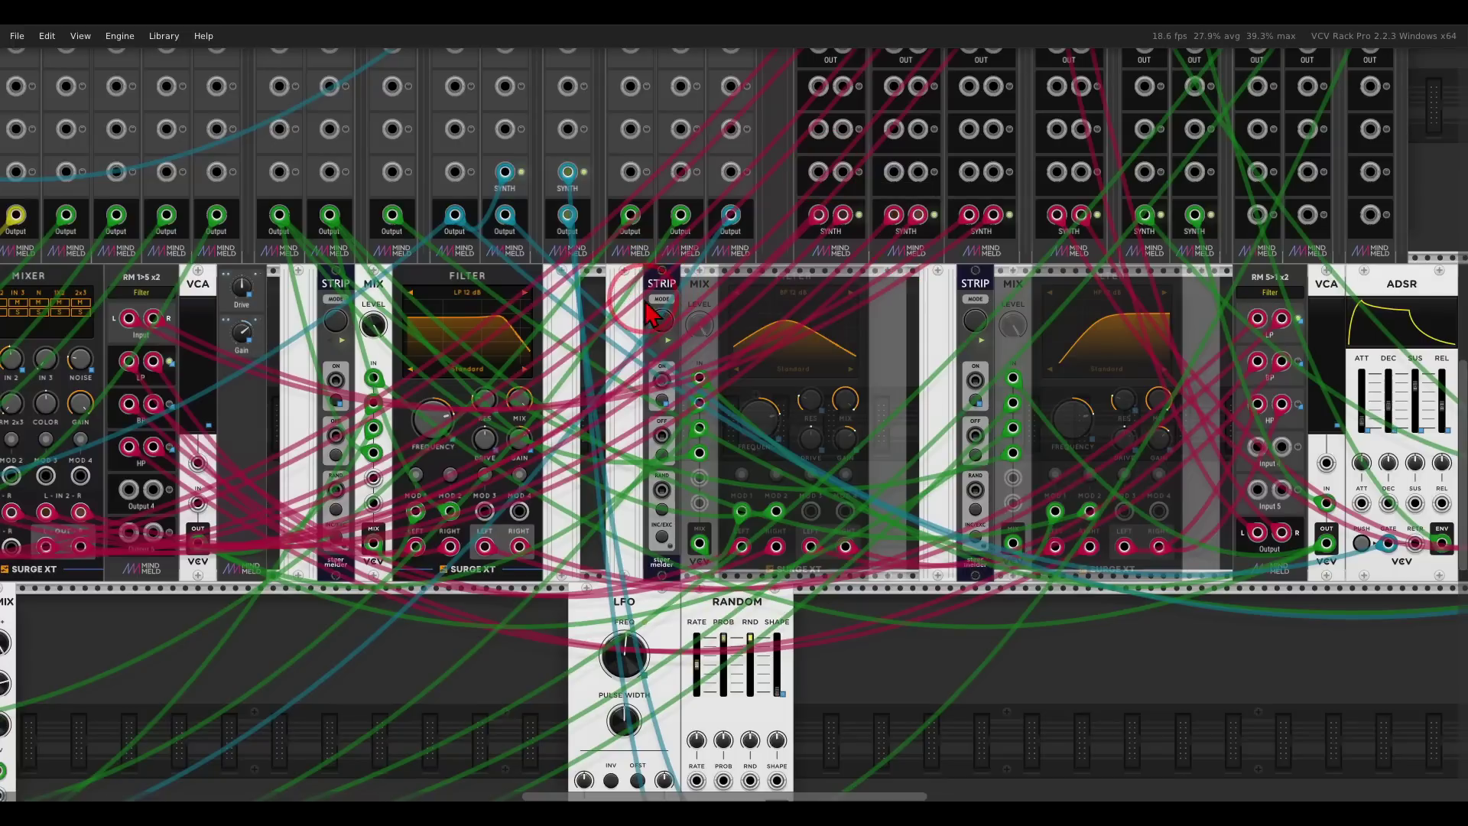
{"action": "mouse_move", "coordinate": [360, 264]}
{"action": "left_mouse_down"}
{"action": "mouse_move", "coordinate": [298, 277]}
{"action": "mouse_move", "coordinate": [363, 302]}
{"action": "mouse_move", "coordinate": [565, 281]}
{"action": "mouse_move", "coordinate": [556, 305]}
{"action": "left_mouse_up"}
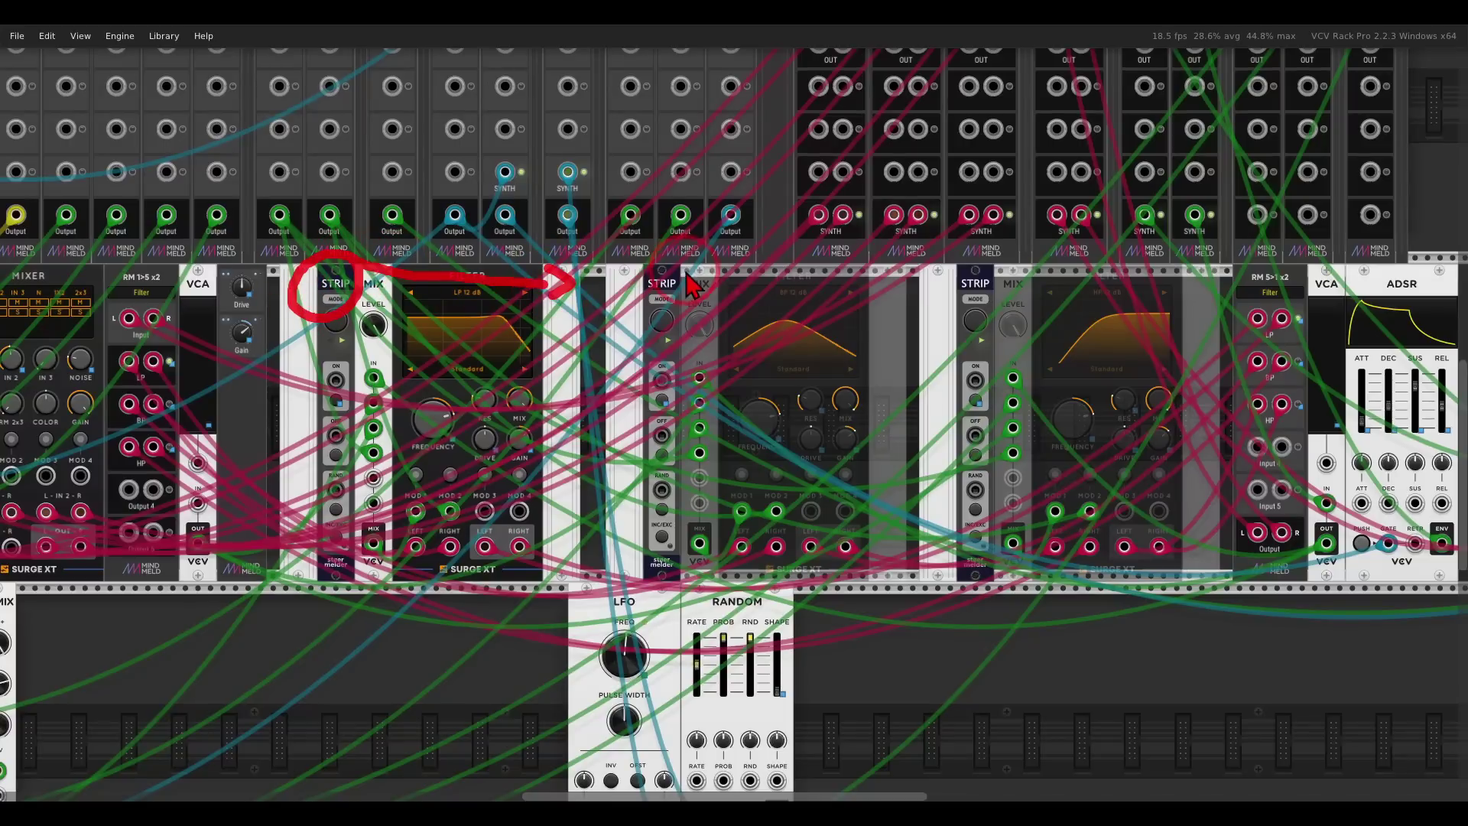
{"action": "mouse_move", "coordinate": [689, 269]}
{"action": "left_mouse_down"}
{"action": "mouse_move", "coordinate": [631, 302]}
{"action": "mouse_move", "coordinate": [906, 281]}
{"action": "mouse_move", "coordinate": [878, 306]}
{"action": "left_mouse_up"}
{"action": "mouse_move", "coordinate": [1001, 266]}
{"action": "left_mouse_down"}
{"action": "mouse_move", "coordinate": [960, 276]}
{"action": "mouse_move", "coordinate": [993, 310]}
{"action": "mouse_move", "coordinate": [1089, 285]}
{"action": "mouse_move", "coordinate": [1210, 289]}
{"action": "mouse_move", "coordinate": [1188, 329]}
{"action": "left_mouse_up"}
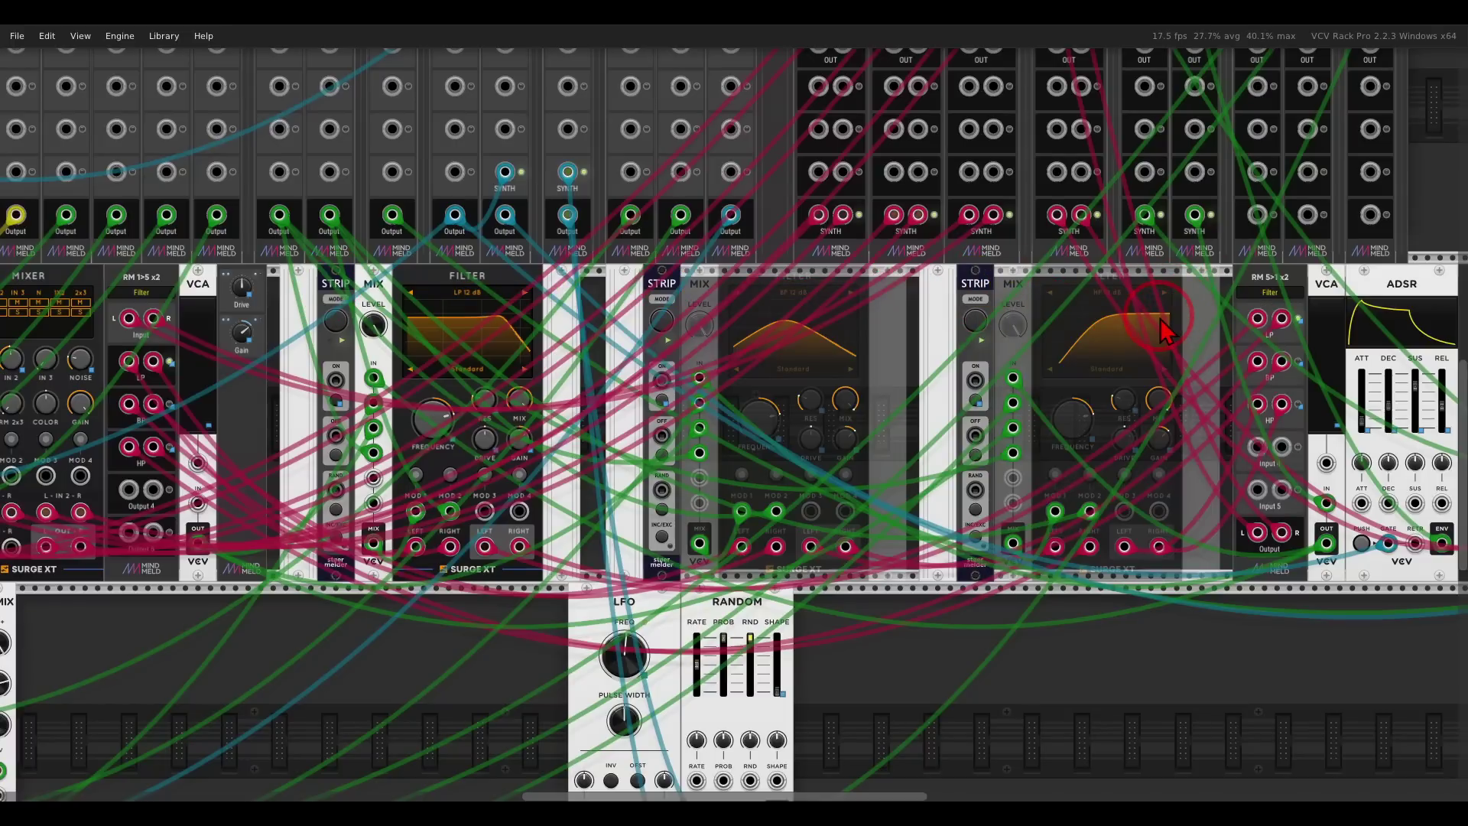
- Switch the synth's filter to BP on the PatchMaster panel and lower its Freq
{"action": "scroll", "coordinate": [730, 336], "scroll_direction": "down", "scroll_amount": 5}
{"action": "scroll", "coordinate": [730, 337], "scroll_direction": "up", "scroll_amount": 3}
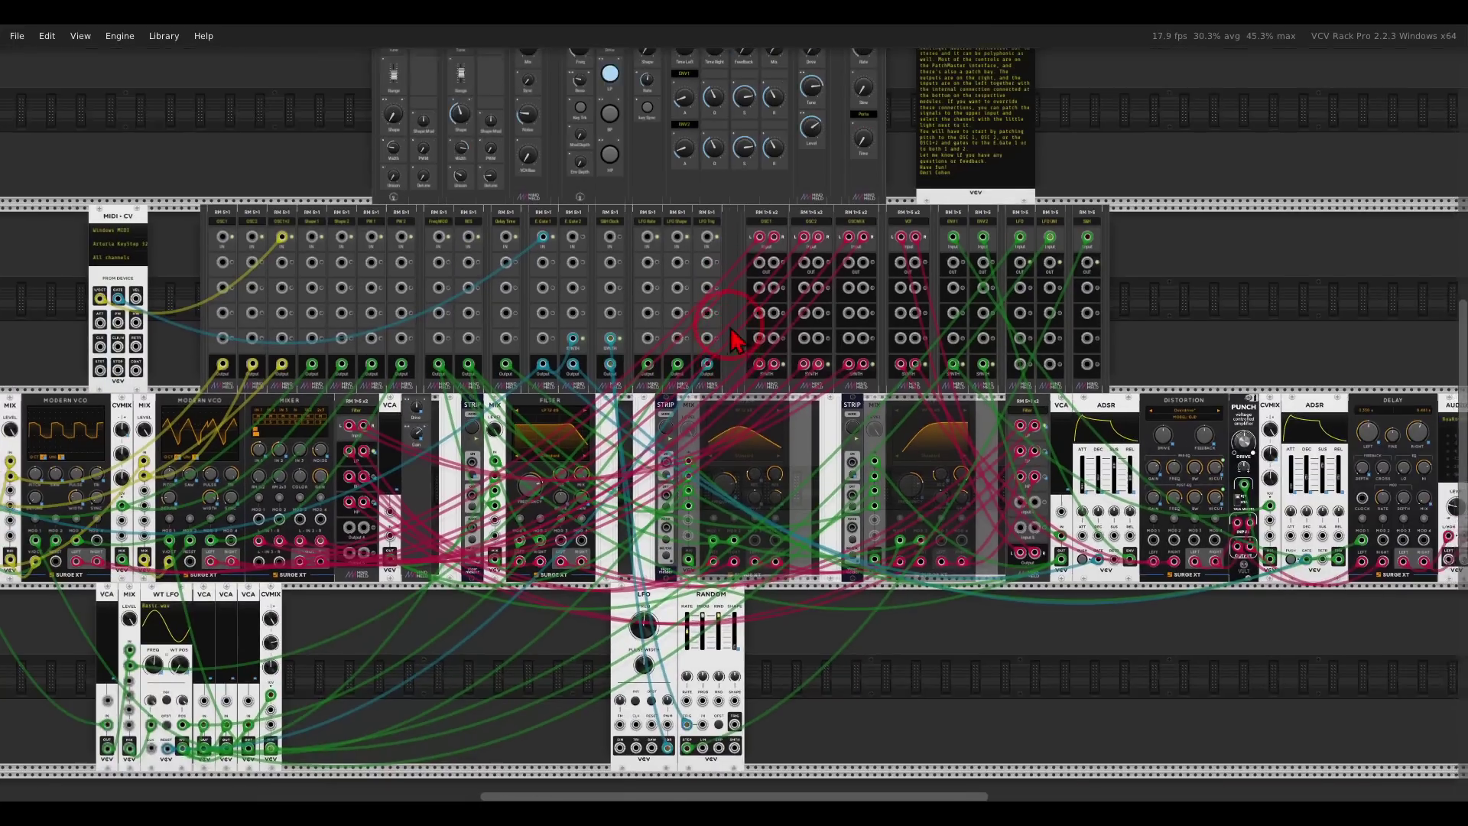
{"action": "scroll", "coordinate": [730, 337], "scroll_direction": "up", "scroll_amount": 2}
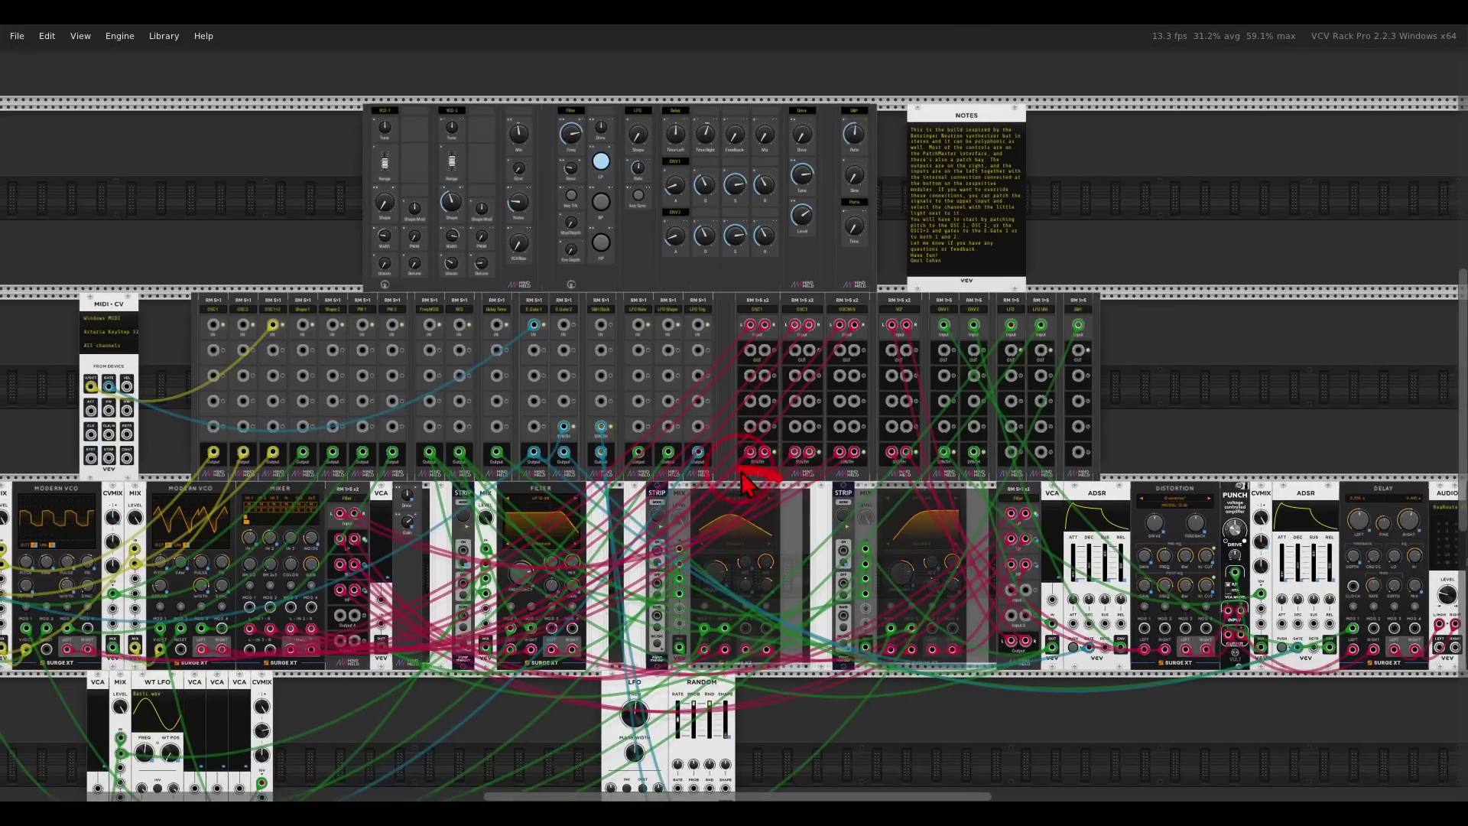
{"action": "mouse_move", "coordinate": [745, 482]}
{"action": "left_mouse_down"}
{"action": "mouse_move", "coordinate": [772, 527]}
{"action": "mouse_move", "coordinate": [730, 470]}
{"action": "left_mouse_up"}
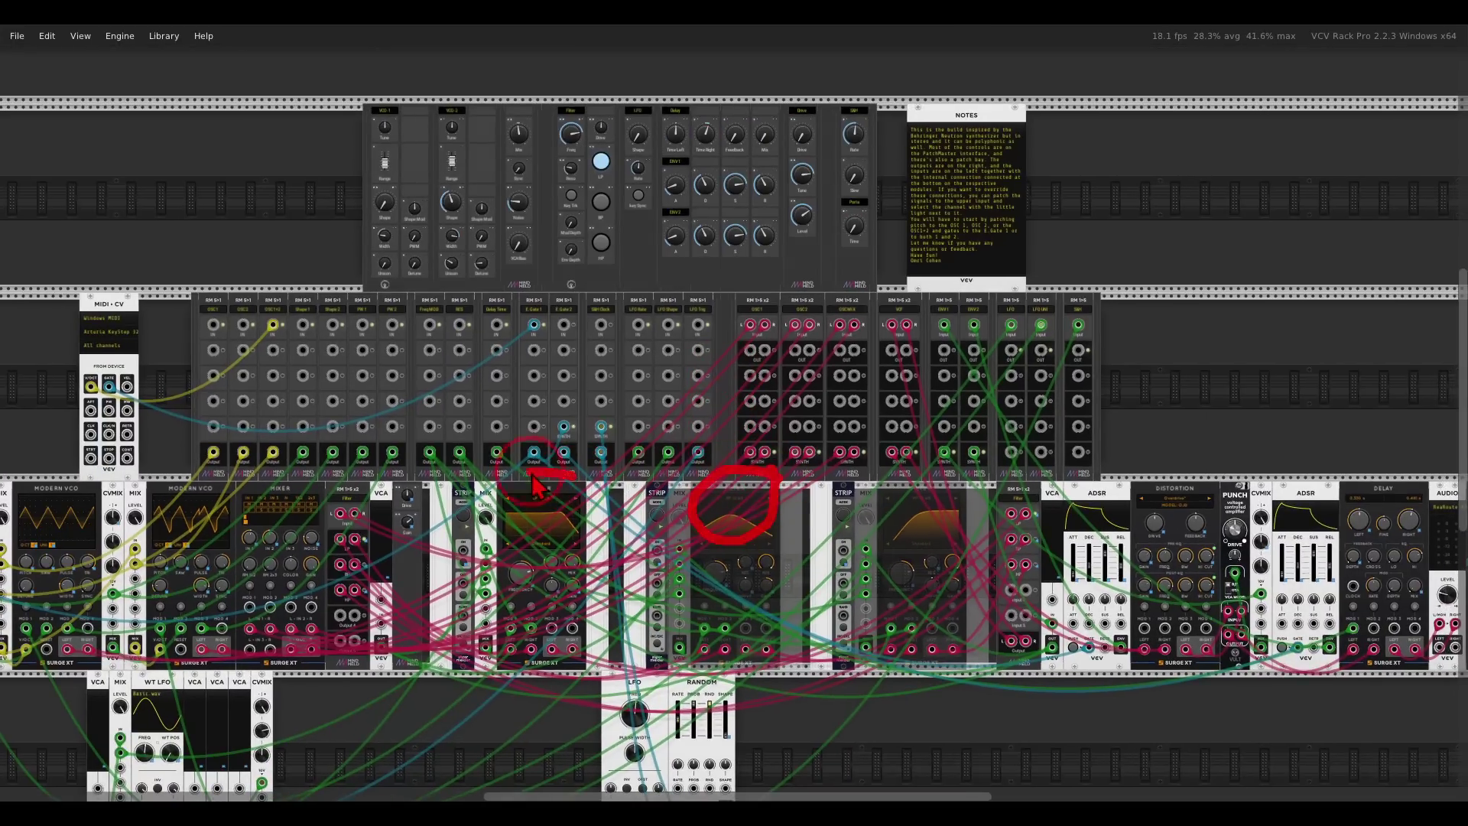
{"action": "left_click_drag", "start_coordinate": [537, 484], "coordinate": [535, 475]}
{"action": "left_click_drag", "start_coordinate": [604, 166], "coordinate": [611, 208]}
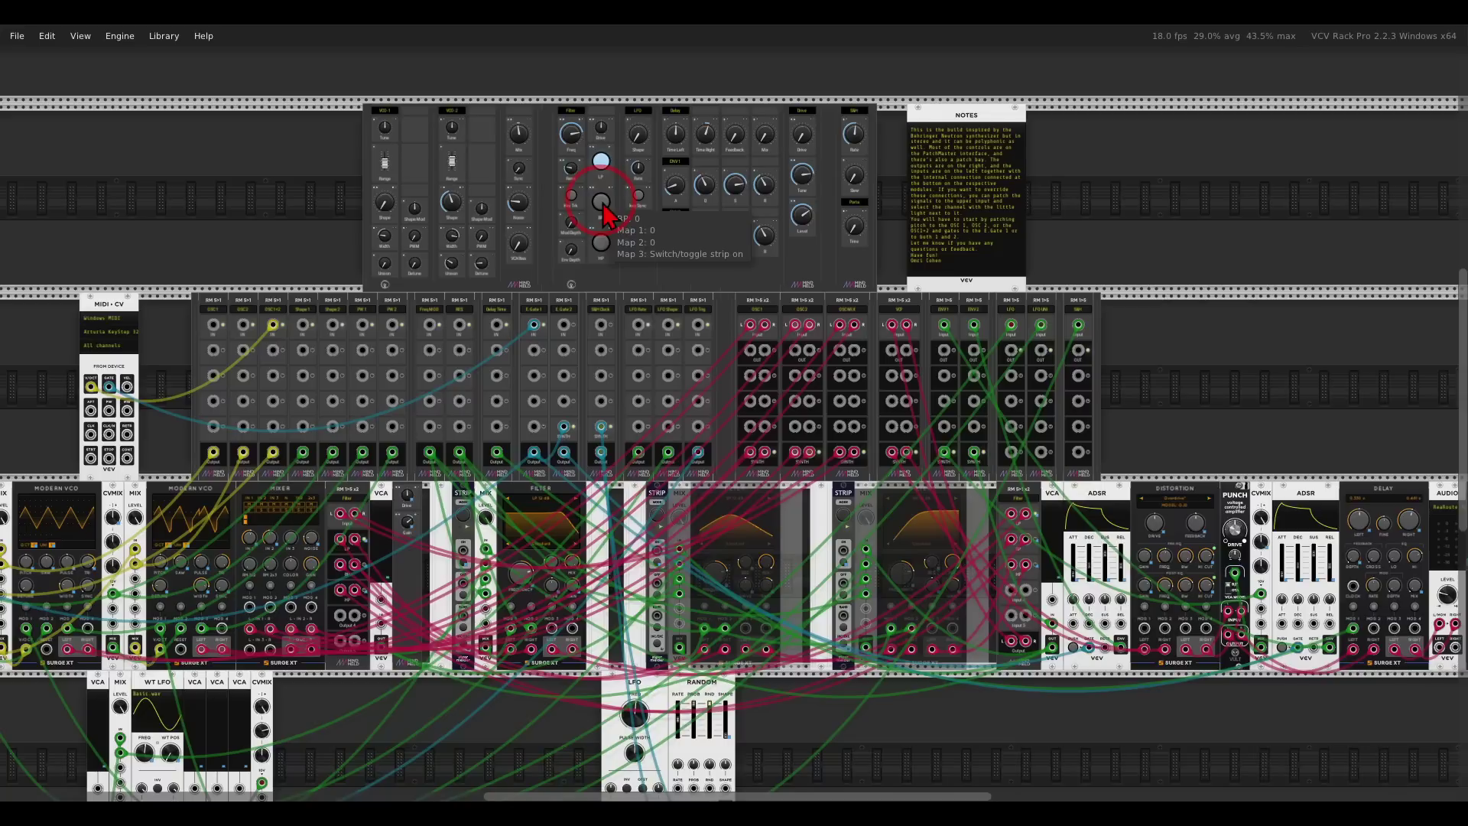
{"action": "left_click", "coordinate": [602, 201]}
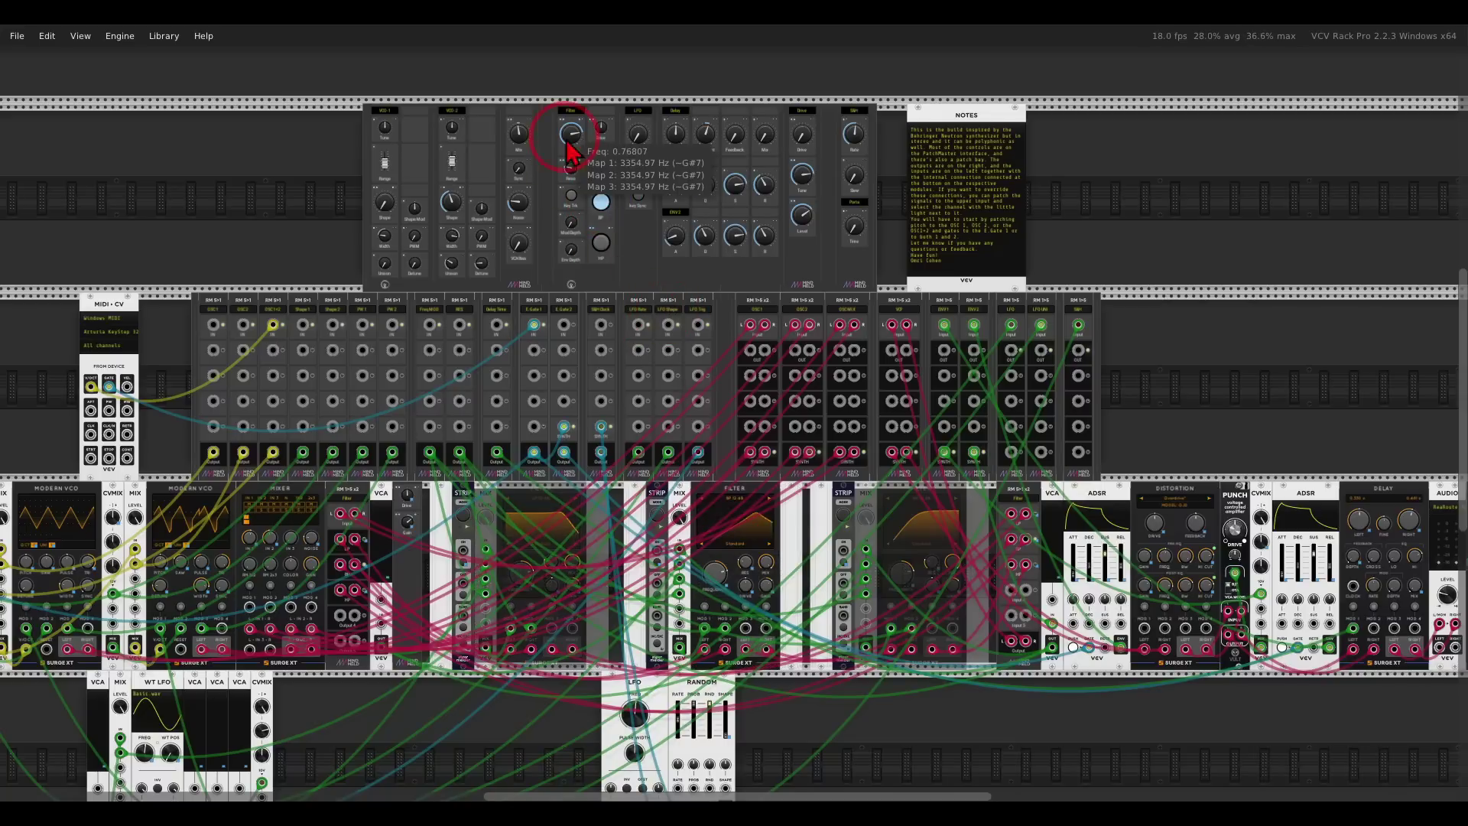
{"action": "mouse_move", "coordinate": [575, 186]}
{"action": "left_click_drag", "start_coordinate": [572, 175], "coordinate": [572, 116]}
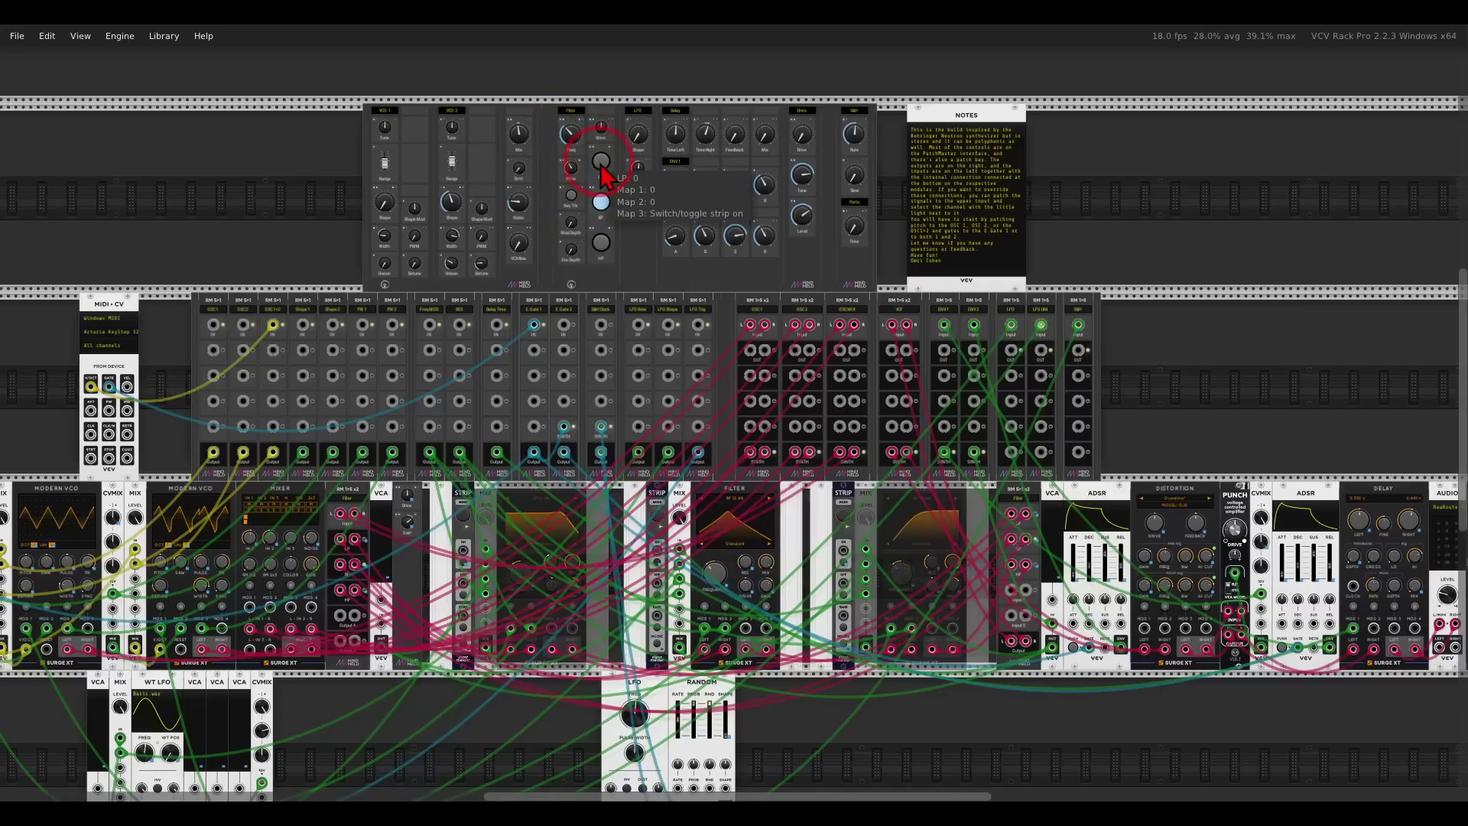
- Compare the LP and HP filters with different Freq settings, ending on LP
{"action": "left_click", "coordinate": [601, 166]}
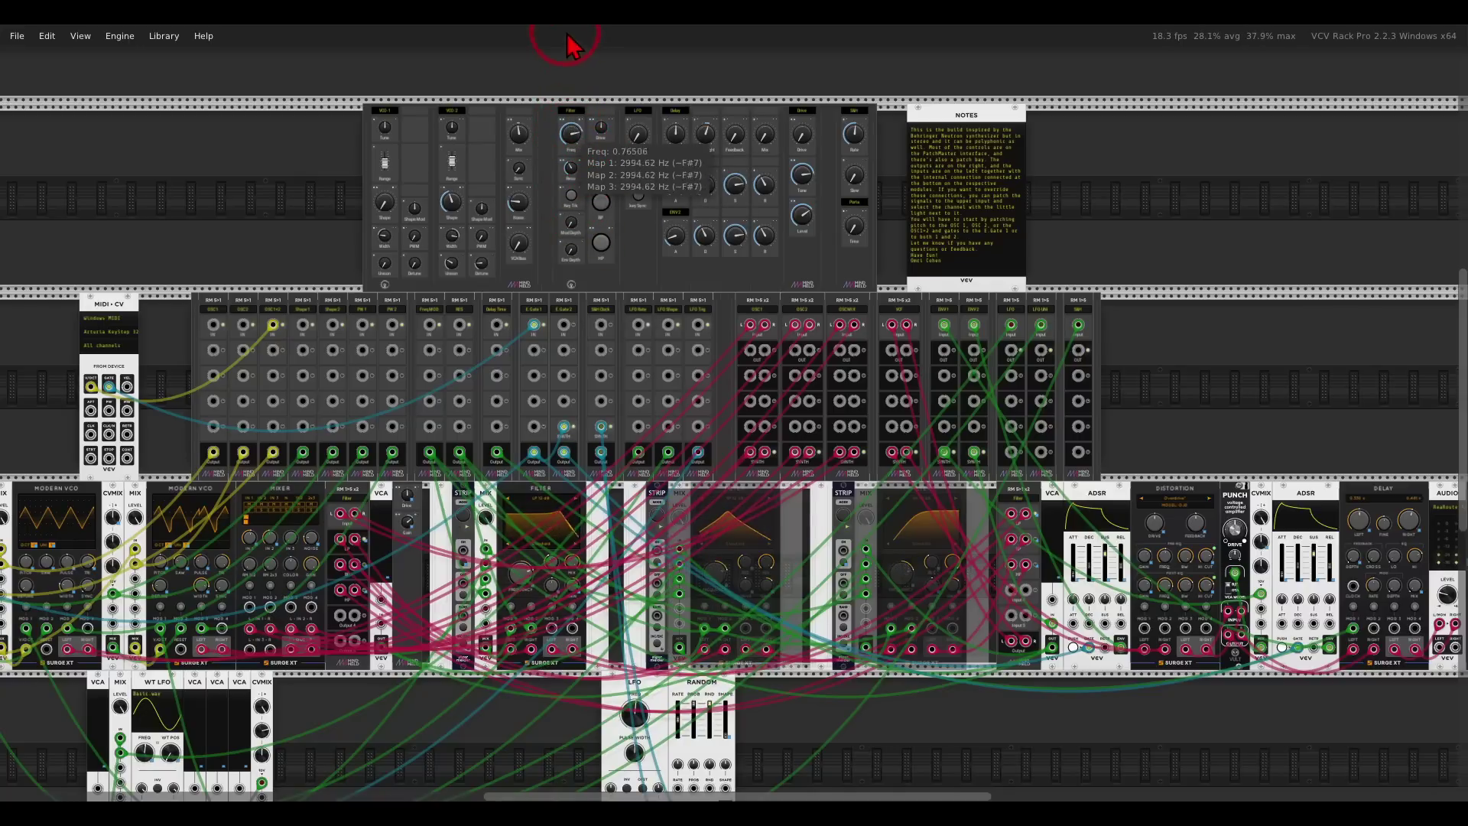
{"action": "left_click", "coordinate": [602, 245]}
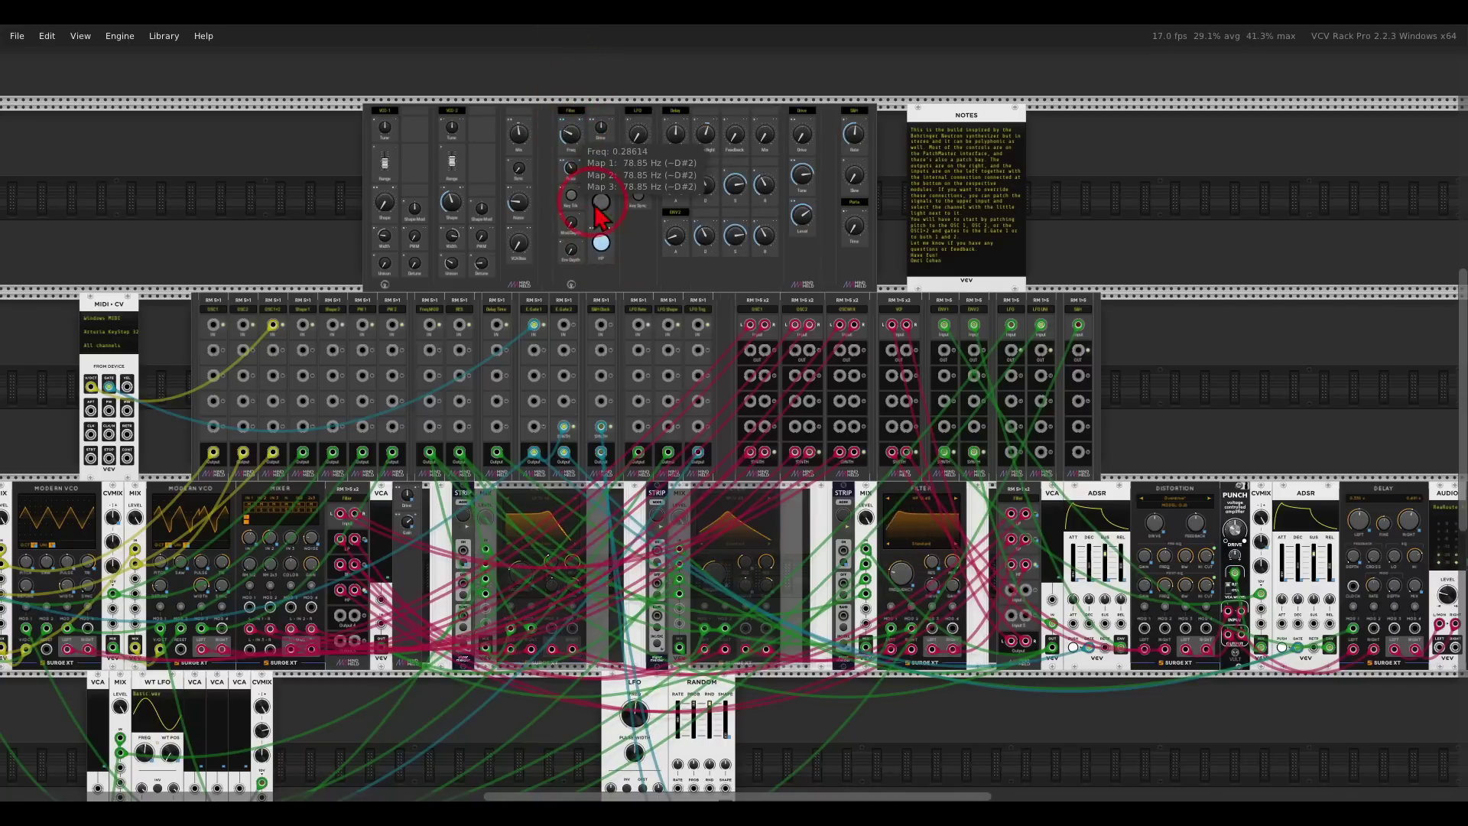
{"action": "left_click", "coordinate": [600, 162]}
- Raise the filter's Freq to about 0.67, audition the BP and HP modes and switch back to LP
{"action": "scroll", "coordinate": [633, 493], "scroll_direction": "down", "scroll_amount": 5}
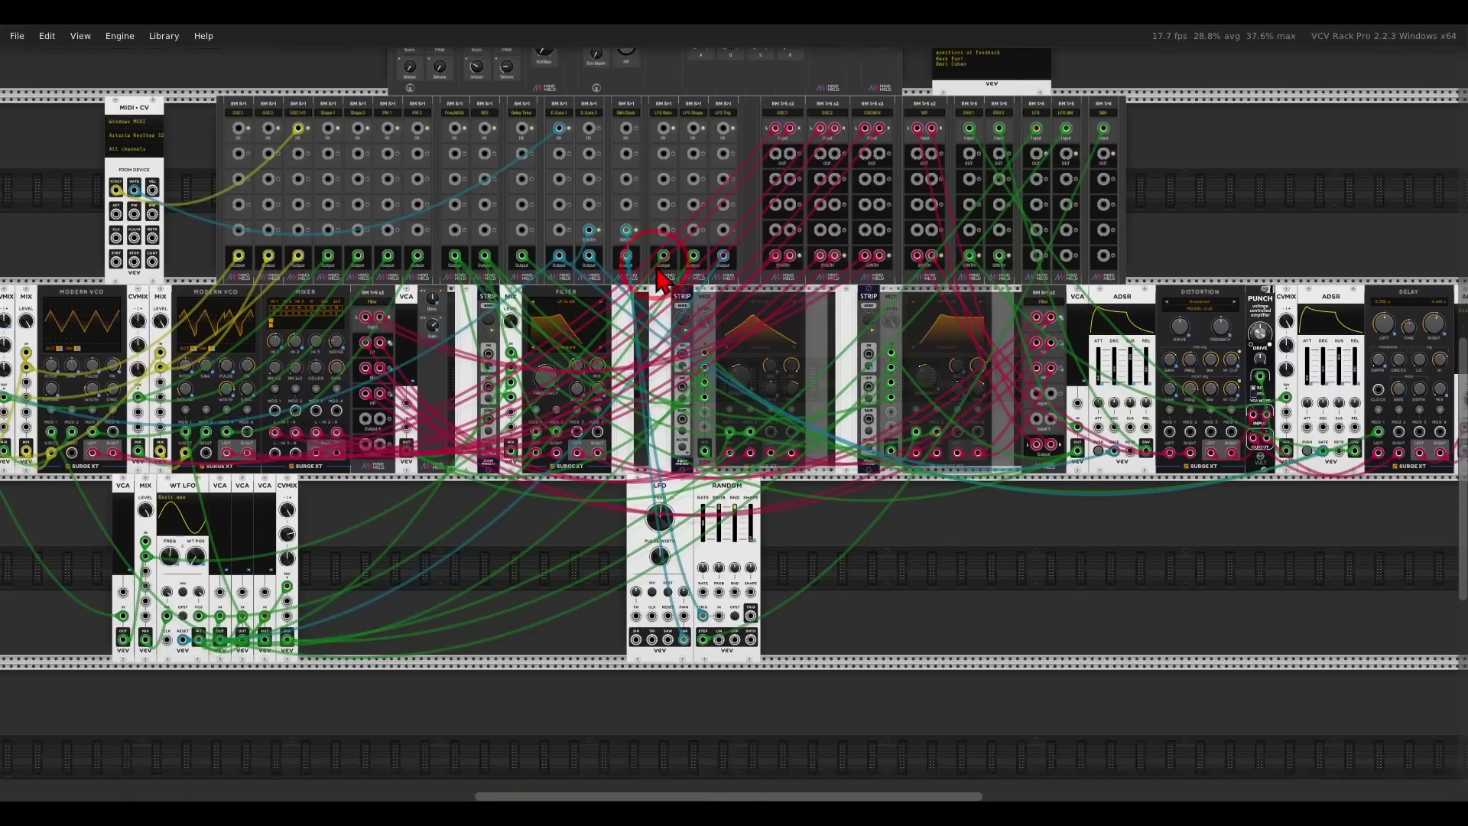
{"action": "scroll", "coordinate": [536, 306], "scroll_direction": "up", "scroll_amount": 5}
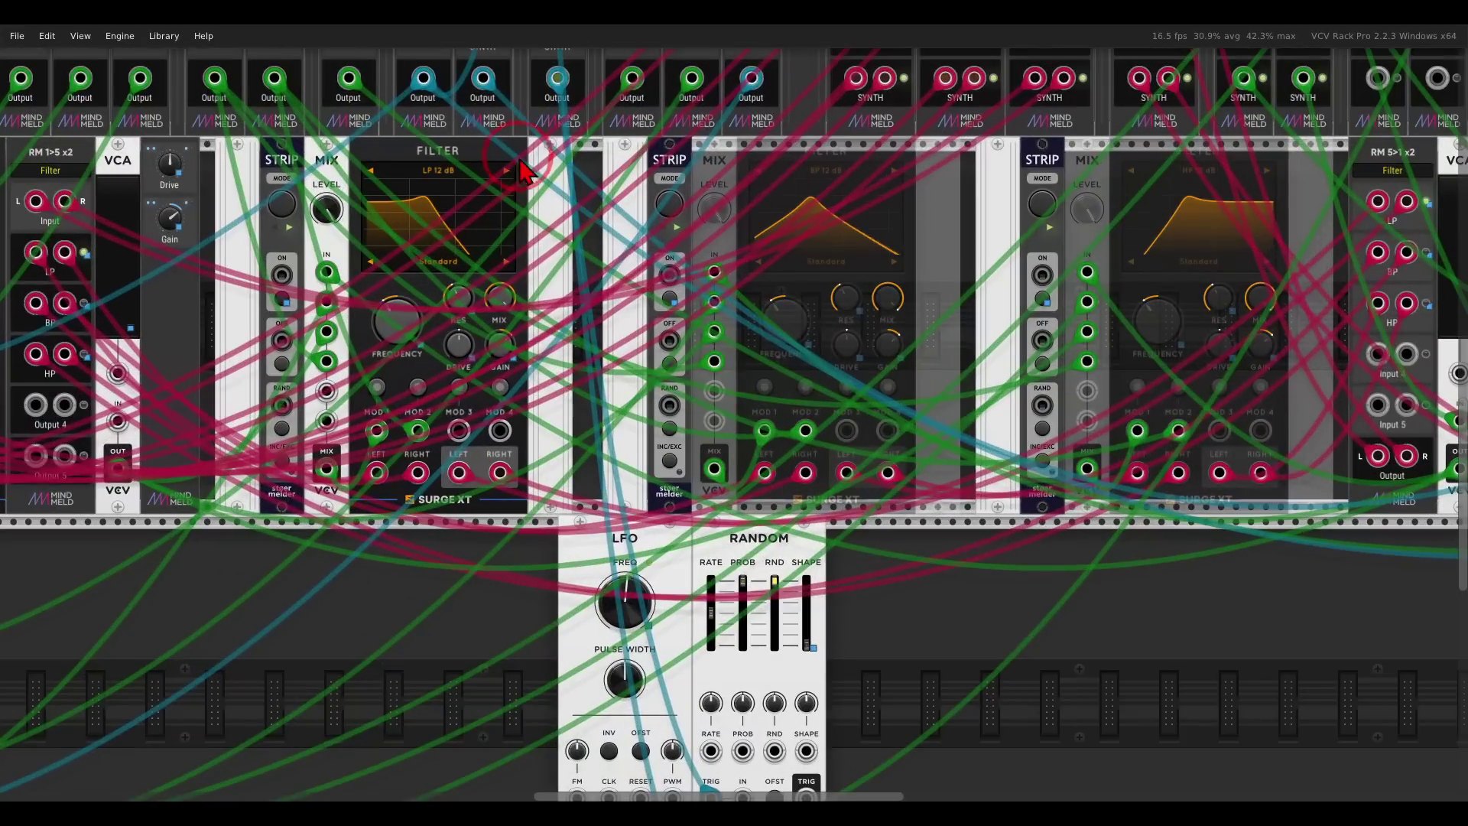
{"action": "scroll", "coordinate": [746, 253], "scroll_direction": "up", "scroll_amount": 10}
{"action": "scroll", "coordinate": [746, 252], "scroll_direction": "left", "scroll_amount": 4}
{"action": "scroll", "coordinate": [745, 253], "scroll_direction": "up", "scroll_amount": 4}
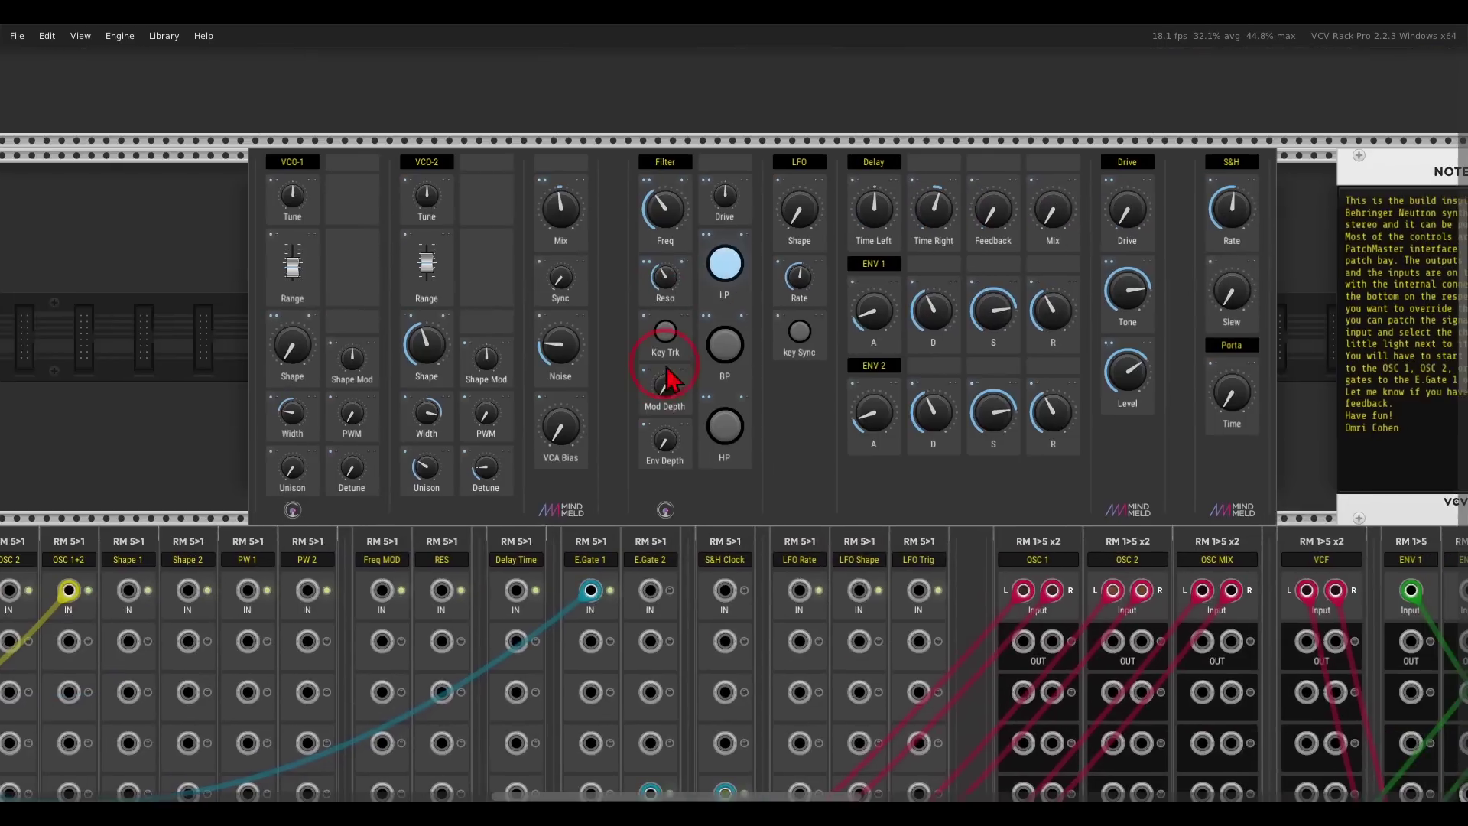
{"action": "scroll", "coordinate": [726, 263], "scroll_direction": "up", "scroll_amount": 2}
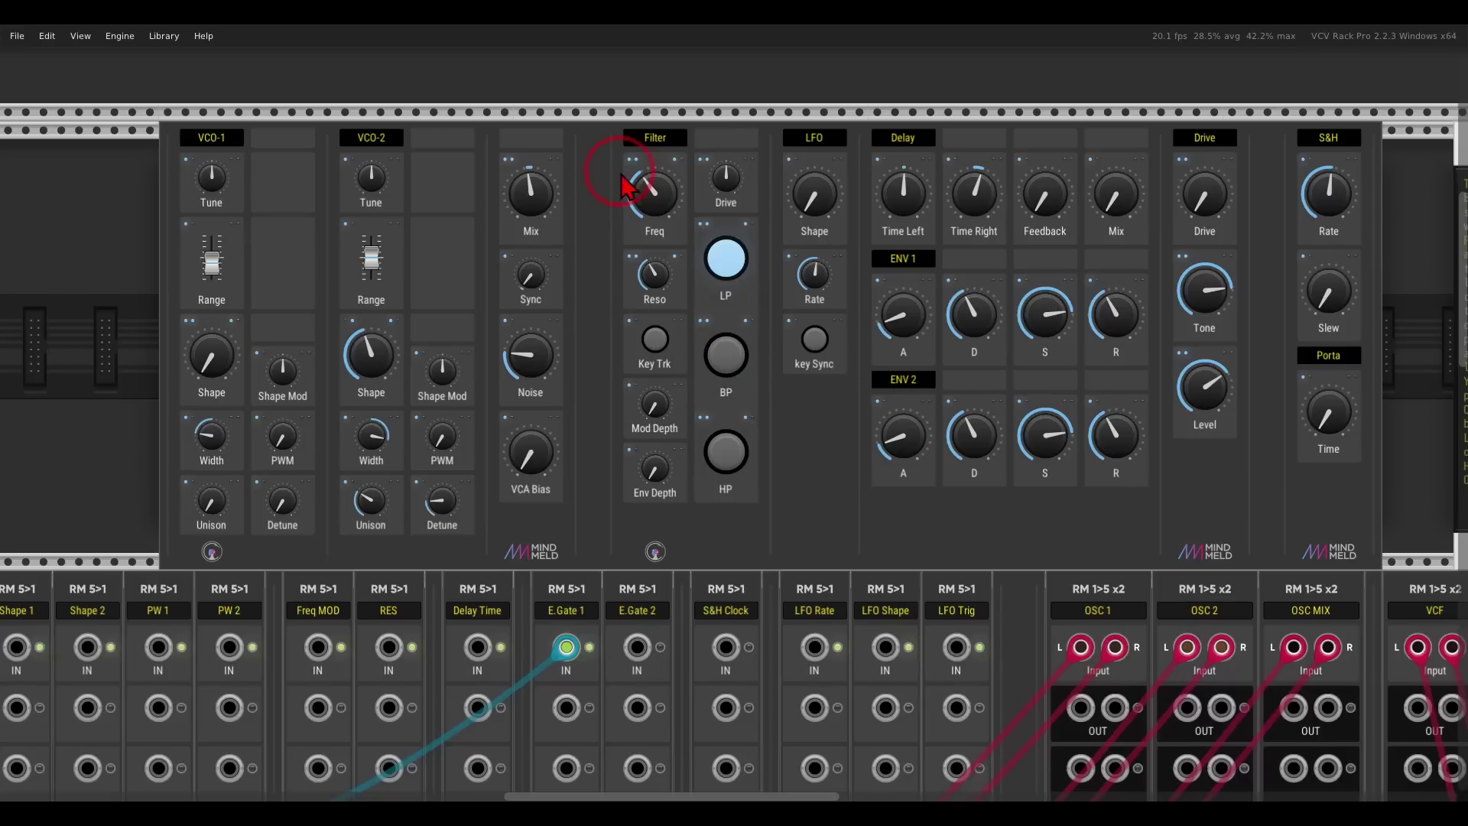
{"action": "left_click_drag", "start_coordinate": [654, 196], "coordinate": [655, 183]}
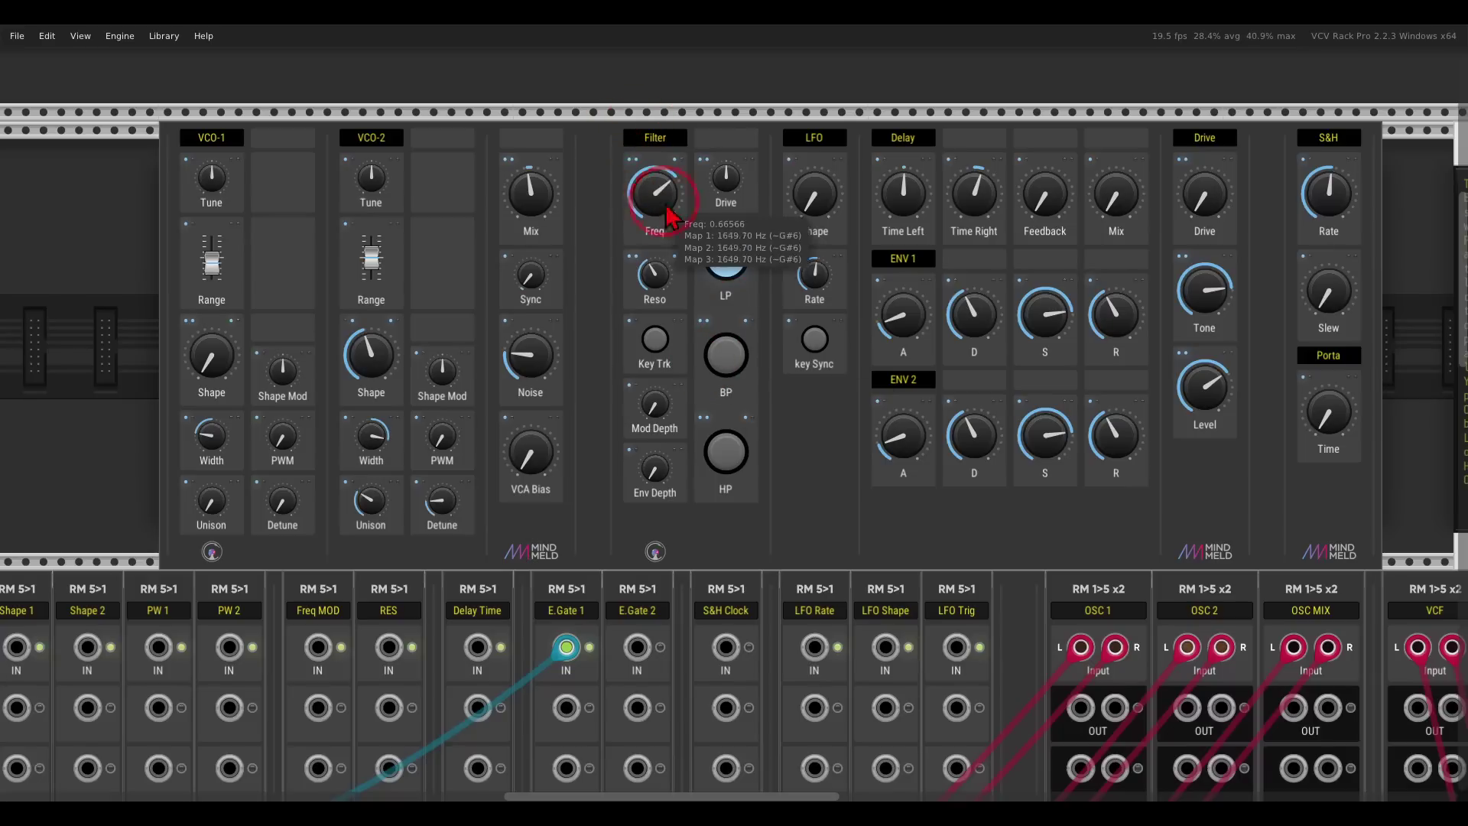
{"action": "left_click", "coordinate": [725, 356]}
{"action": "left_click", "coordinate": [726, 452]}
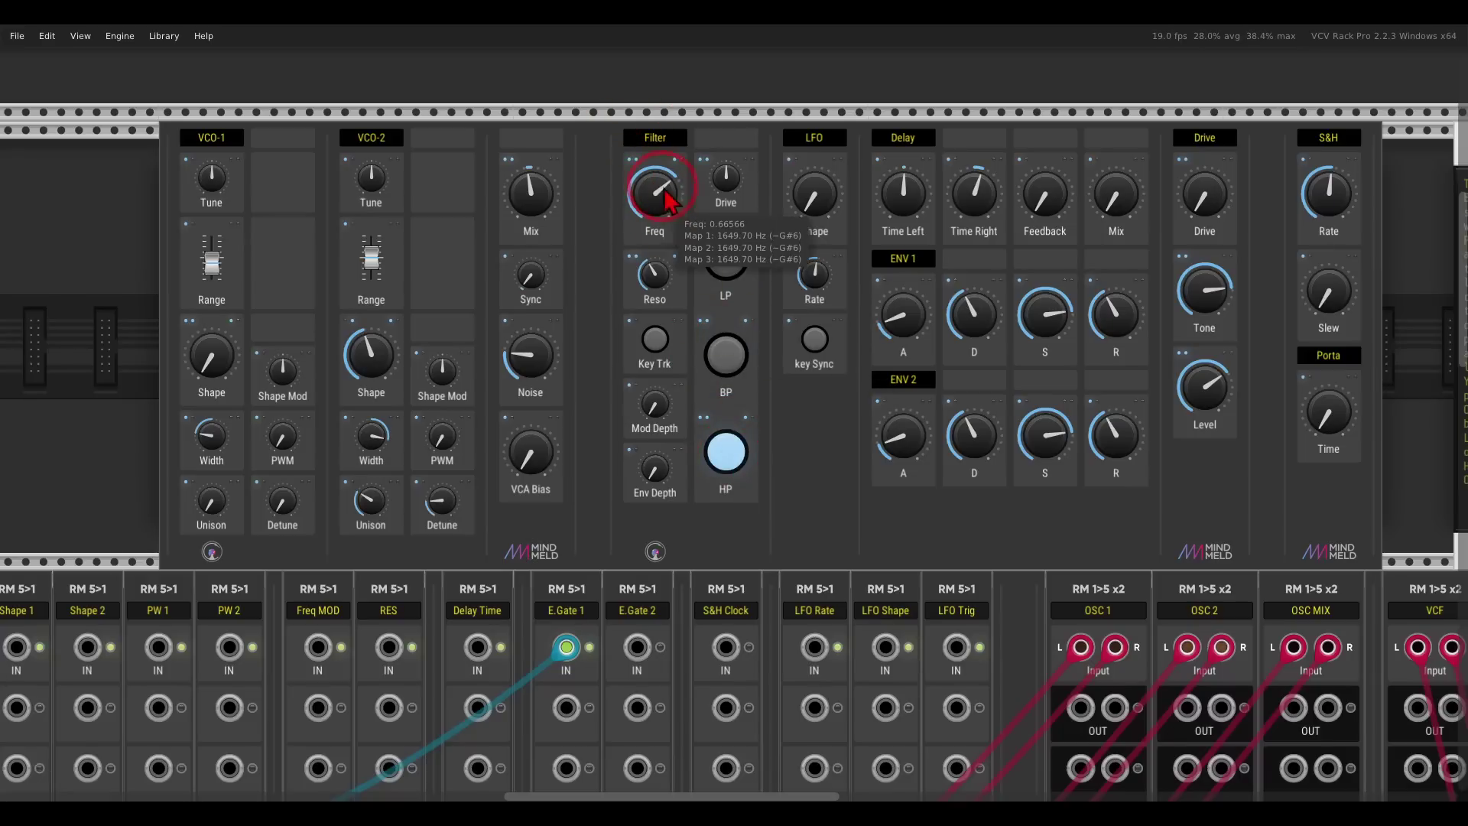
{"action": "left_click", "coordinate": [724, 256]}
{"action": "mouse_move", "coordinate": [672, 204]}
{"action": "left_mouse_down"}
{"action": "mouse_move", "coordinate": [671, 262]}
{"action": "mouse_move", "coordinate": [657, 200]}
{"action": "left_mouse_up"}
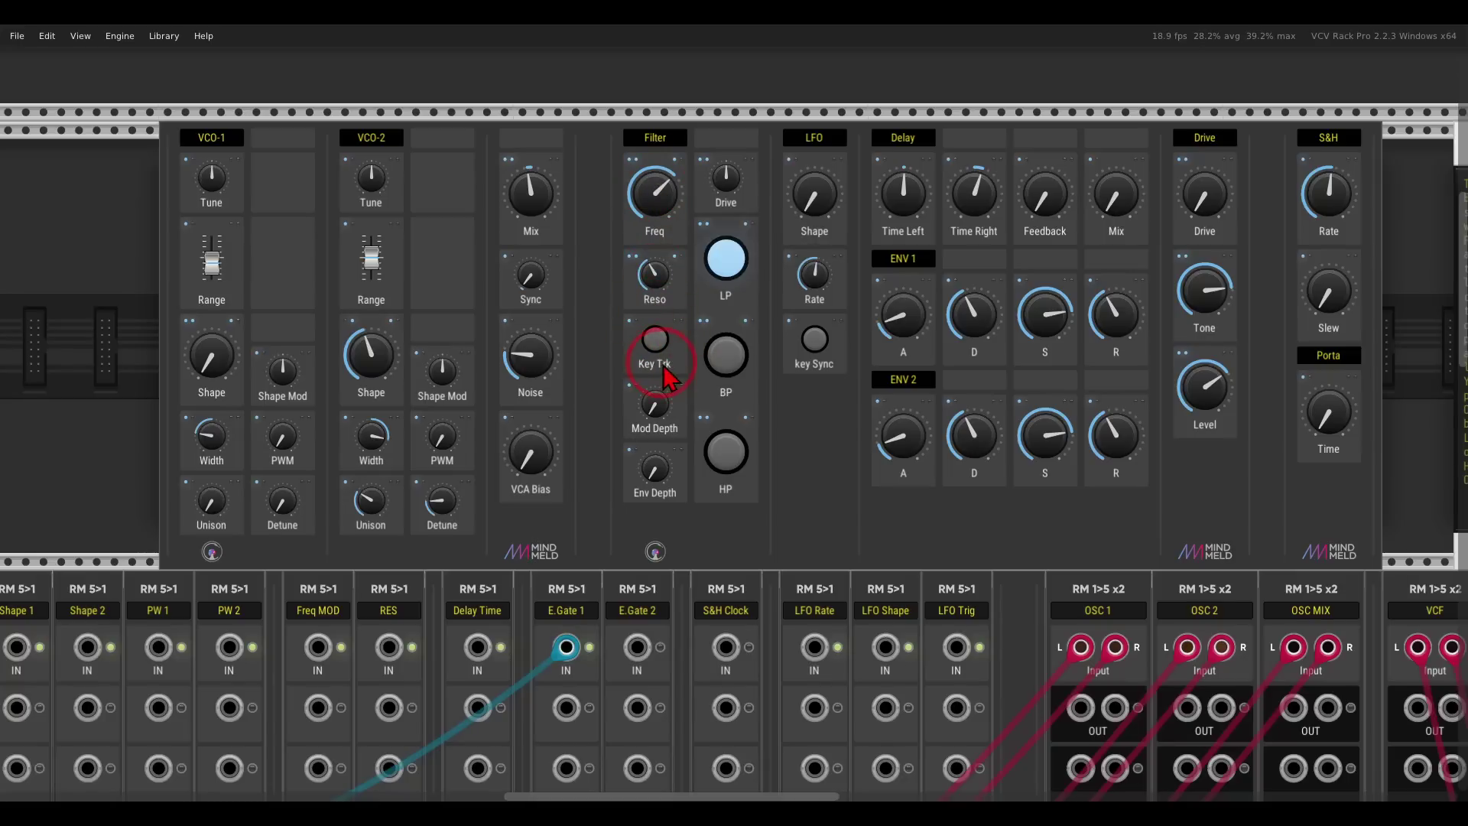
- Turn on the filter's key tracking (Key Trk) on the PatchMaster panel
{"action": "scroll", "coordinate": [665, 375], "scroll_direction": "down", "scroll_amount": 8}
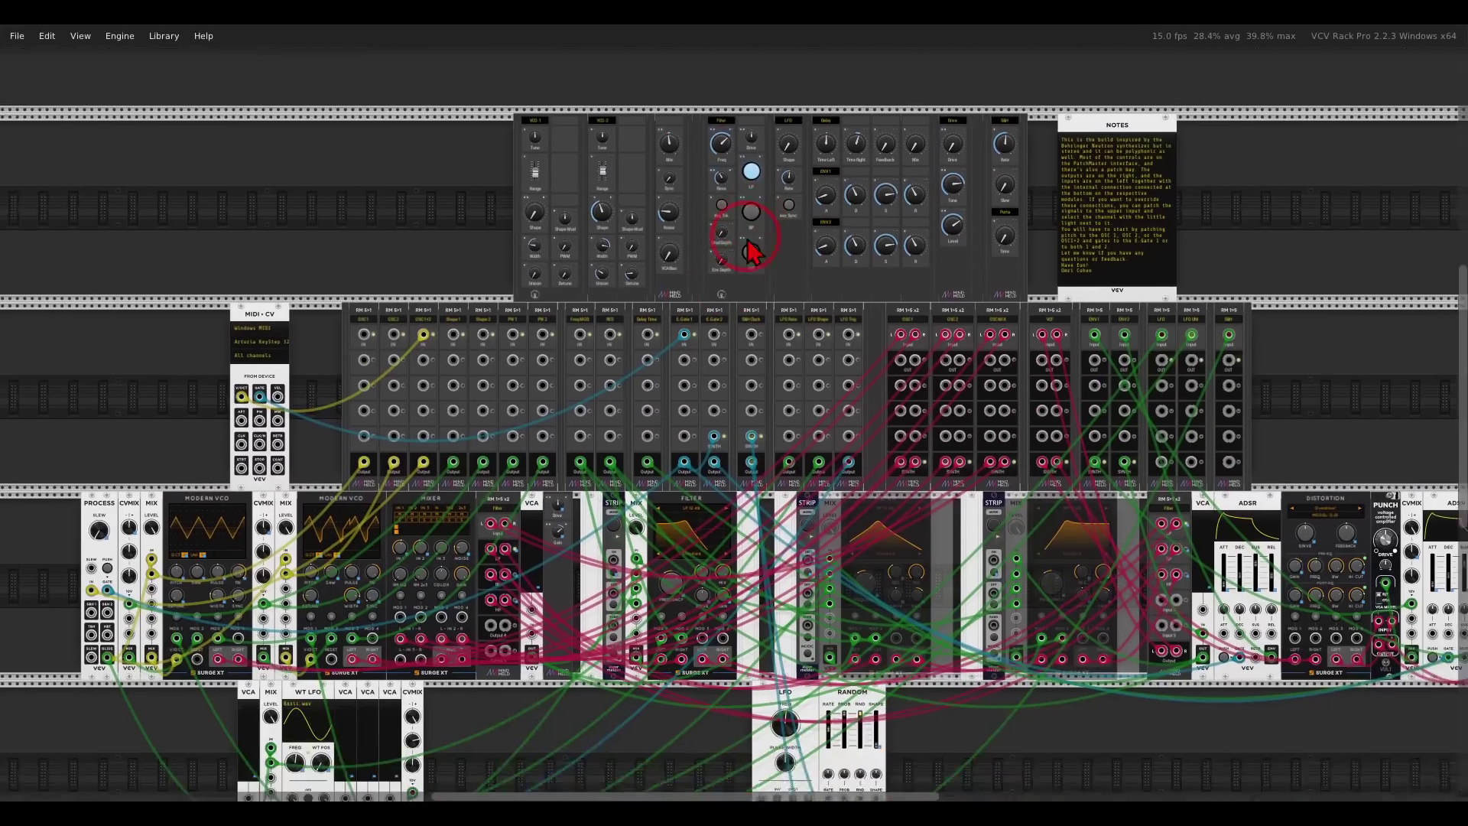
{"action": "scroll", "coordinate": [751, 252], "scroll_direction": "down", "scroll_amount": 3}
{"action": "scroll", "coordinate": [751, 252], "scroll_direction": "left", "scroll_amount": 1}
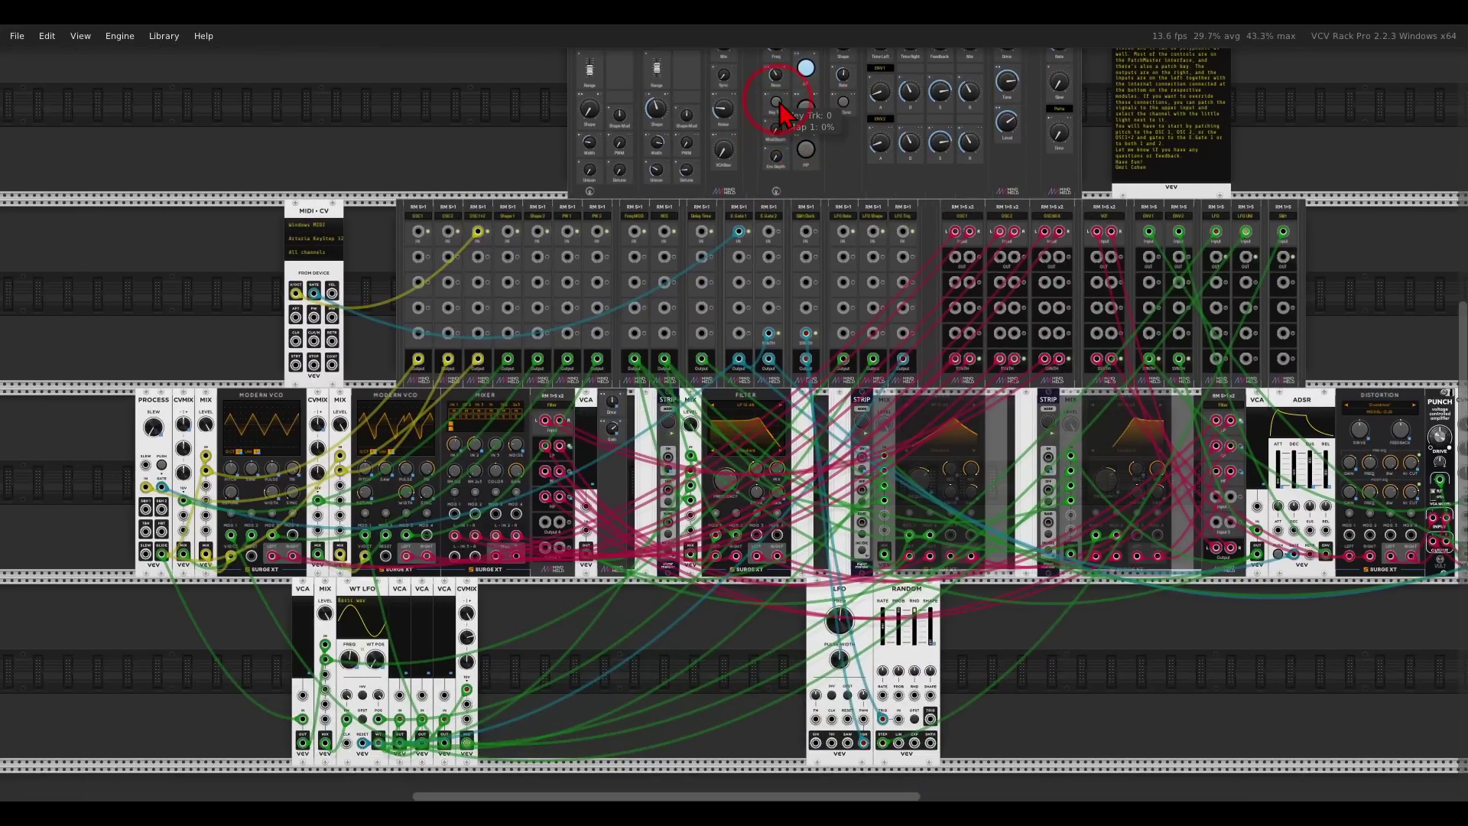
{"action": "left_click", "coordinate": [776, 103]}
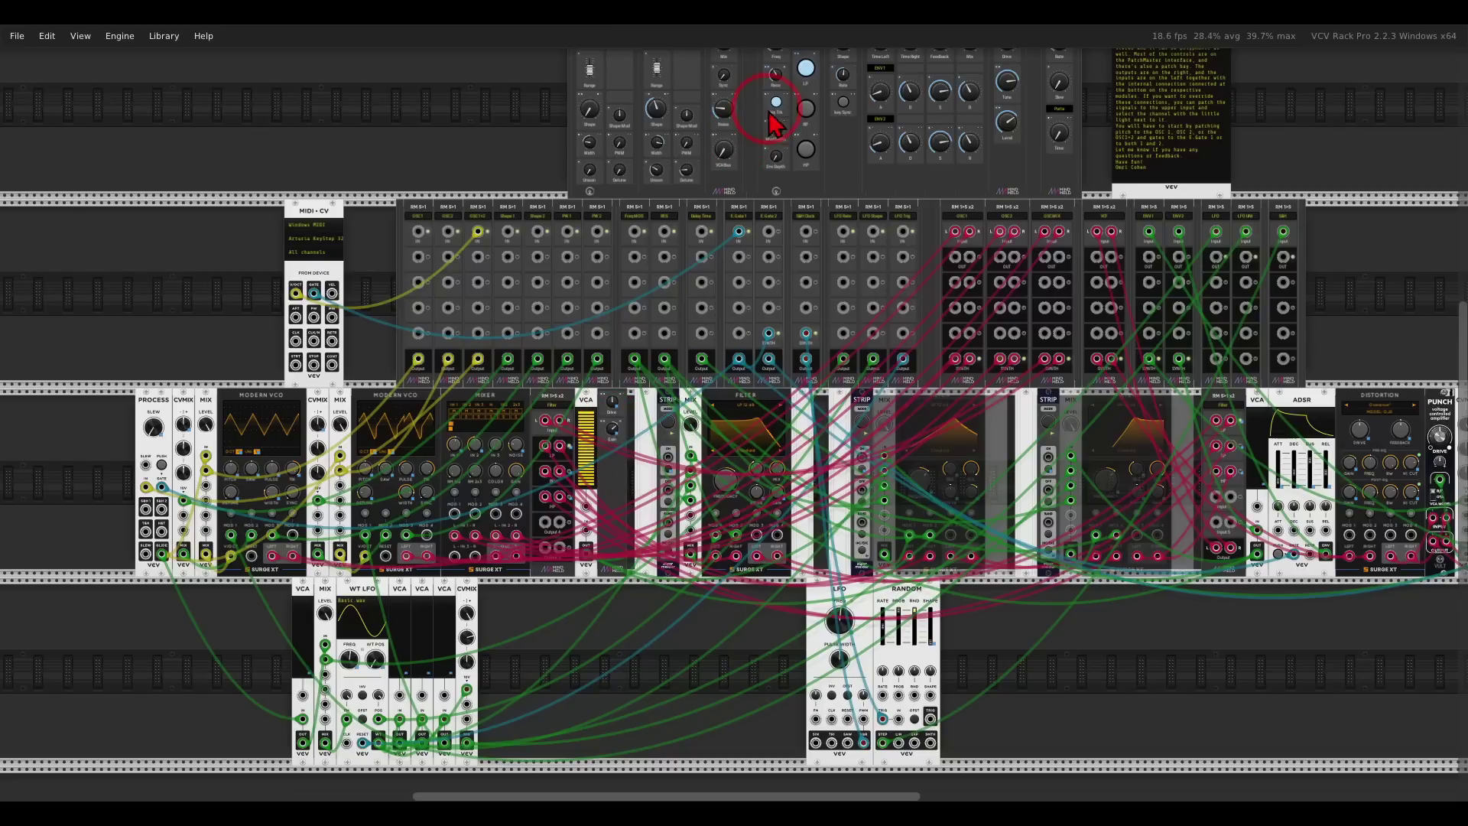
- Examine the filter's Drive knob, the Drive and Gain knobs beside the VCA it maps to, and the filter module's own drive
{"action": "scroll", "coordinate": [781, 146], "scroll_direction": "up", "scroll_amount": 6}
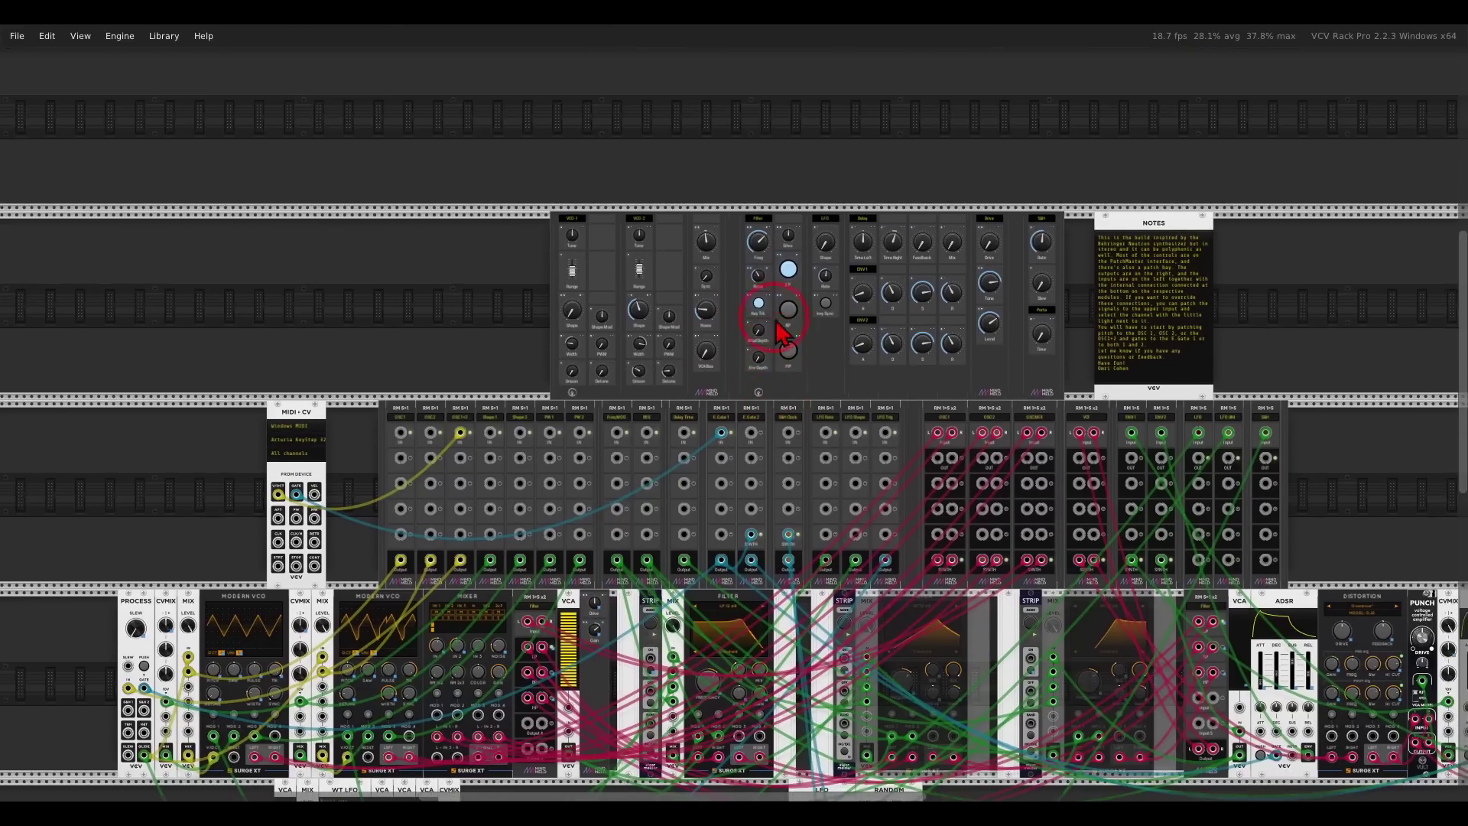
{"action": "scroll", "coordinate": [781, 330], "scroll_direction": "up", "scroll_amount": 5}
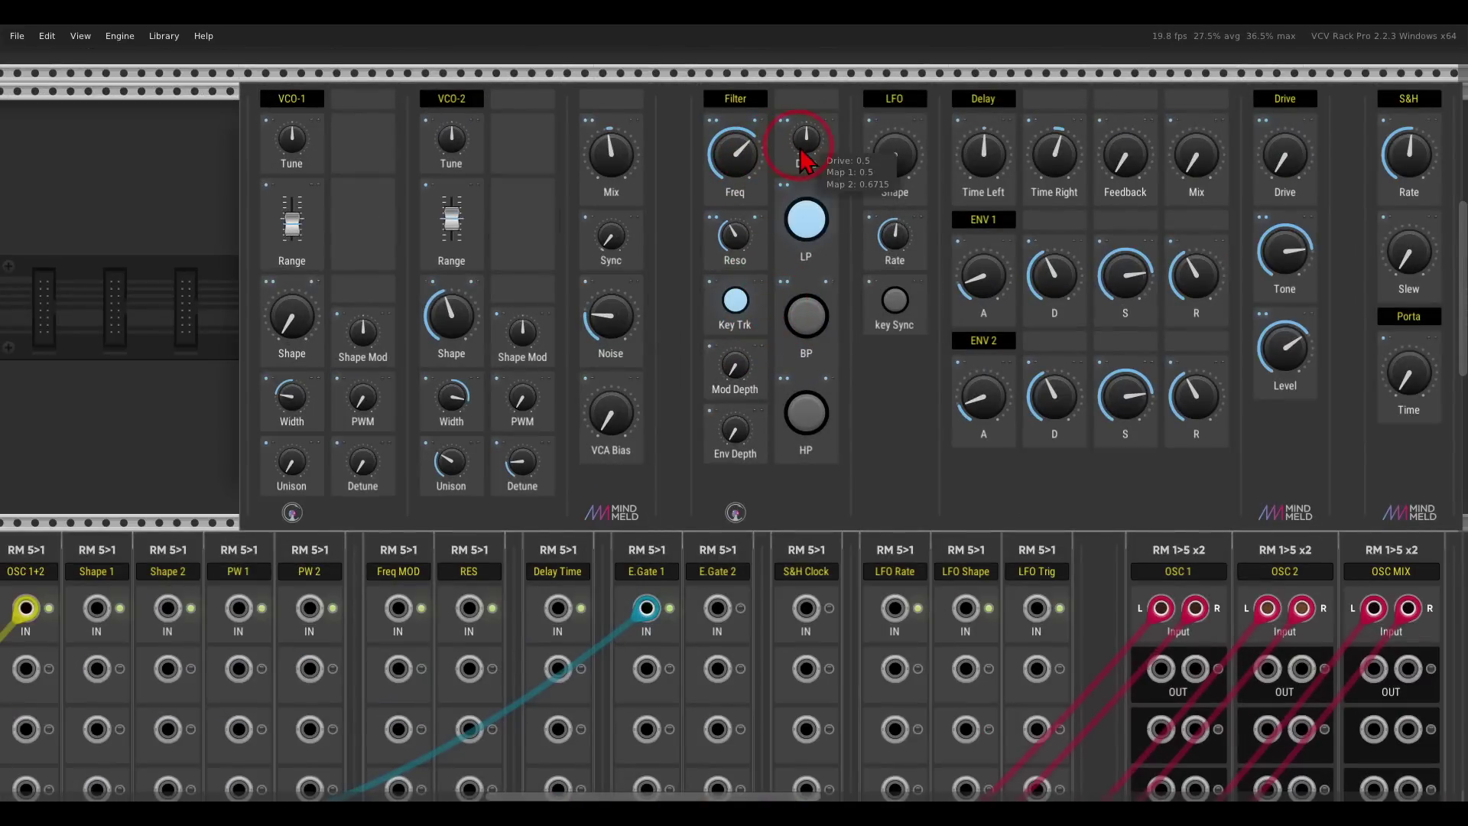
{"action": "scroll", "coordinate": [799, 405], "scroll_direction": "down", "scroll_amount": 3}
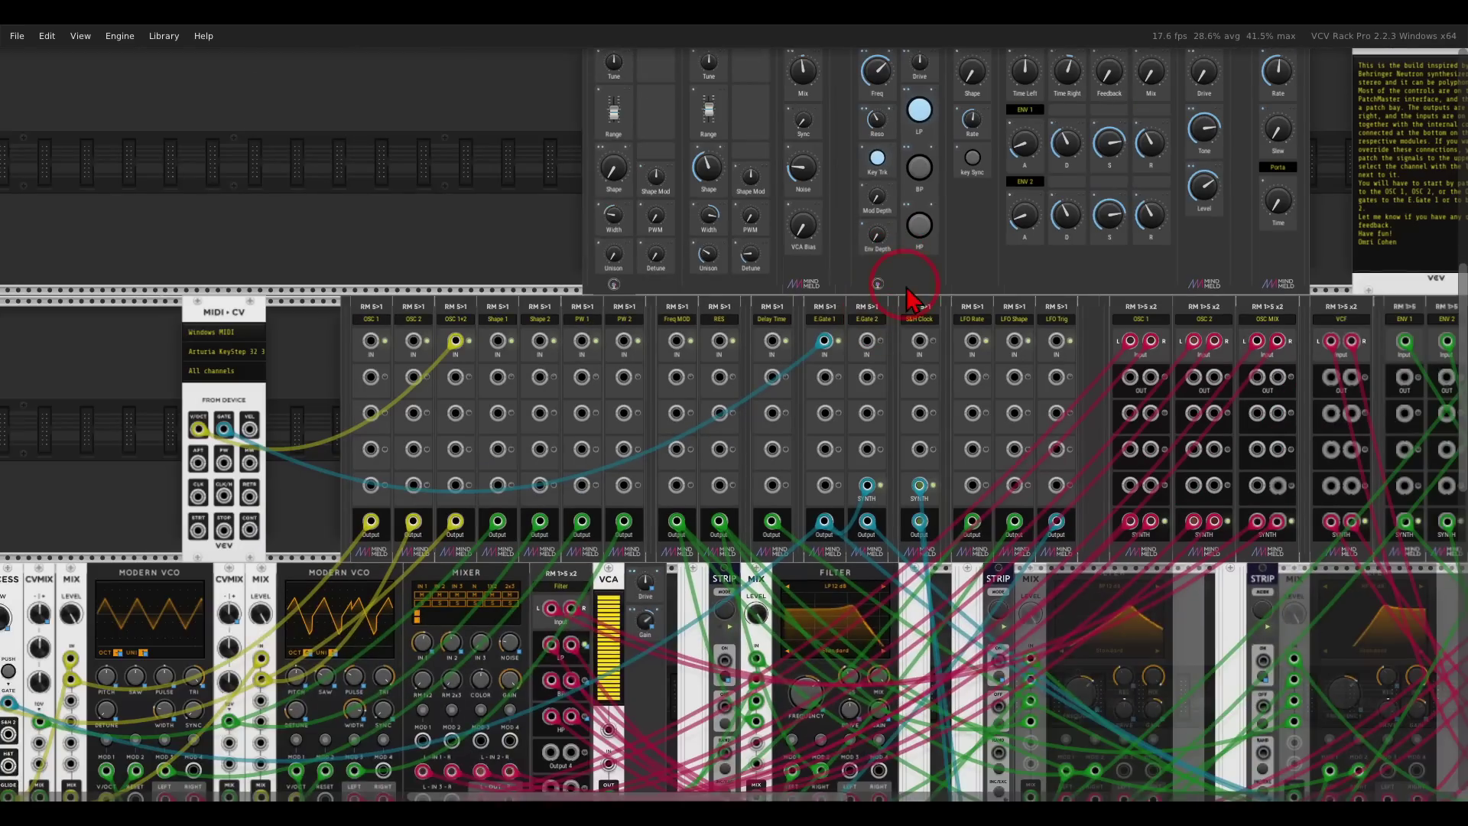
{"action": "scroll", "coordinate": [911, 302], "scroll_direction": "up", "scroll_amount": 2}
{"action": "scroll", "coordinate": [831, 325], "scroll_direction": "down", "scroll_amount": 4}
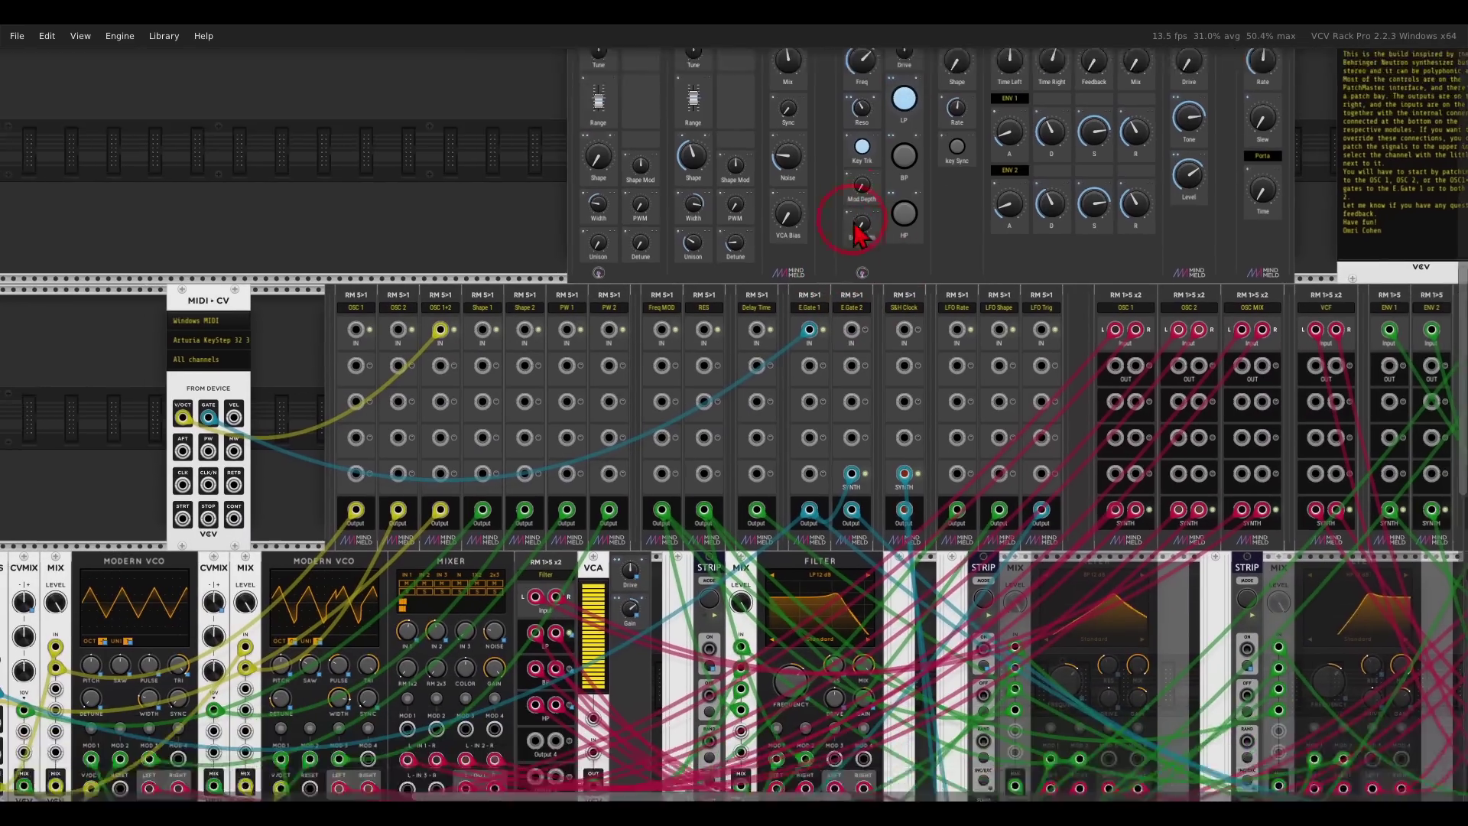
{"action": "scroll", "coordinate": [747, 426], "scroll_direction": "up", "scroll_amount": 3}
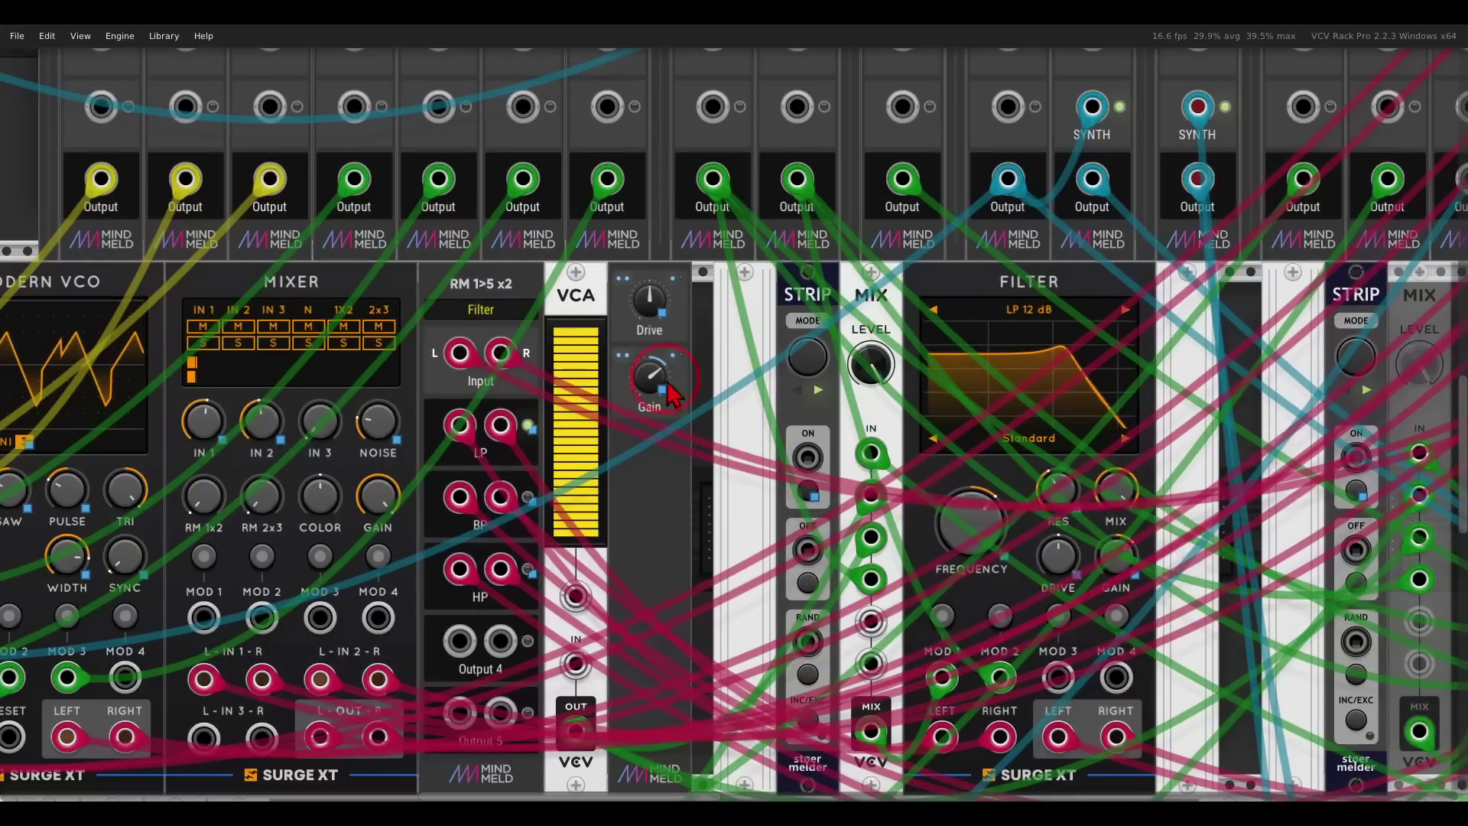
{"action": "mouse_move", "coordinate": [641, 376]}
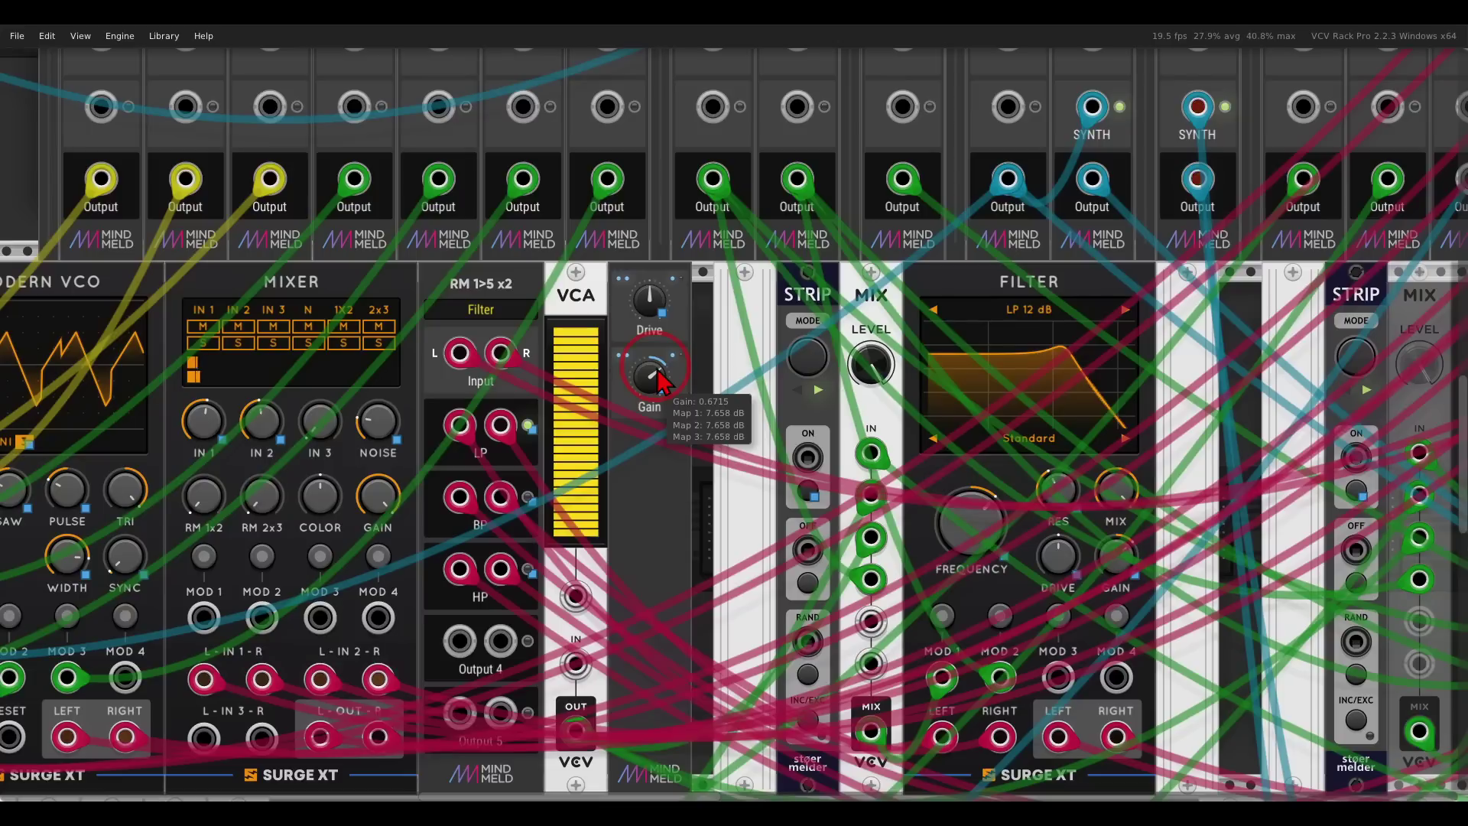
{"action": "scroll", "coordinate": [656, 380], "scroll_direction": "down", "scroll_amount": 6}
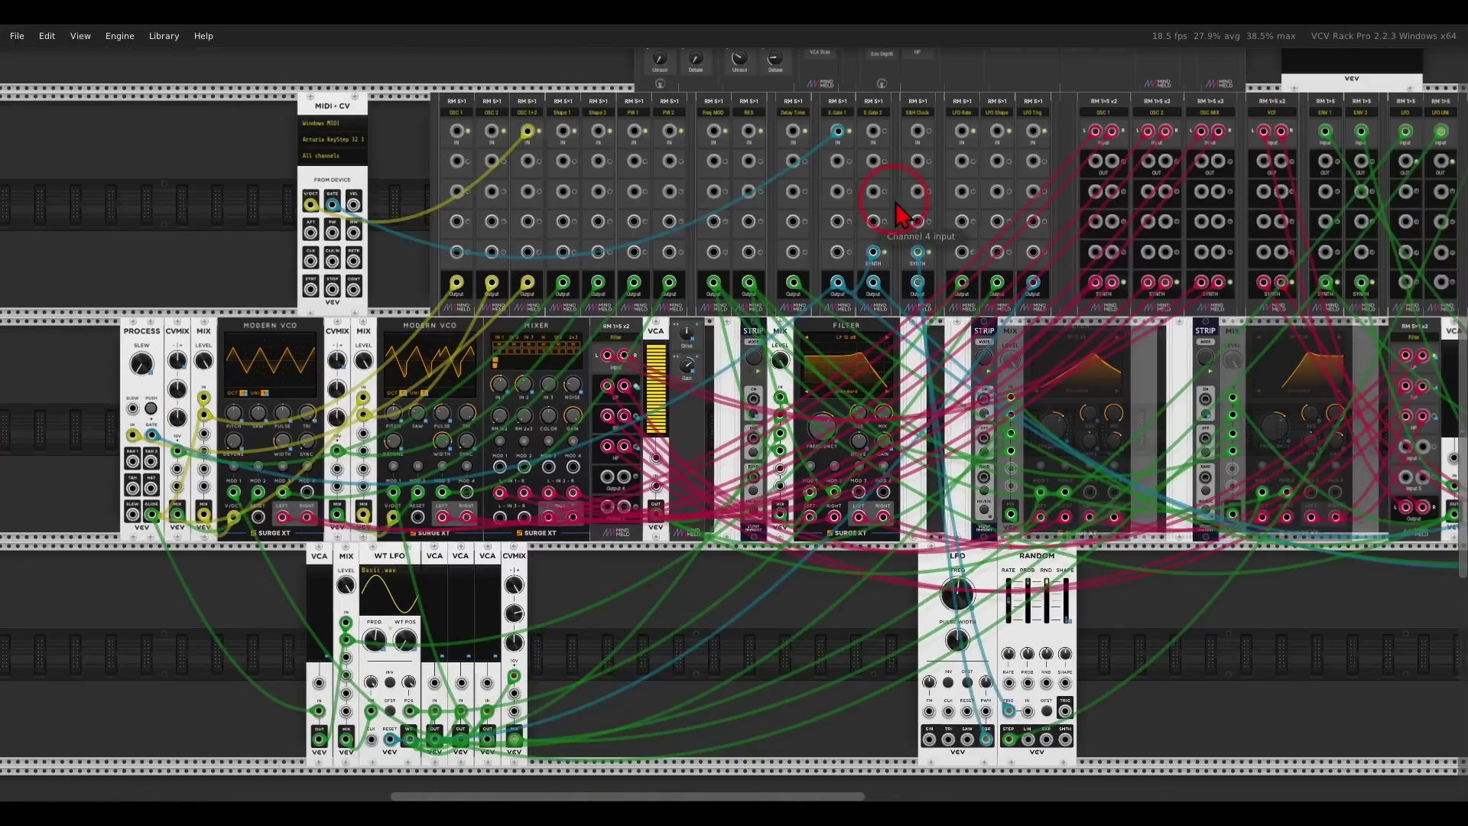
{"action": "scroll", "coordinate": [716, 441], "scroll_direction": "up", "scroll_amount": 3}
{"action": "scroll", "coordinate": [716, 442], "scroll_direction": "up", "scroll_amount": 2}
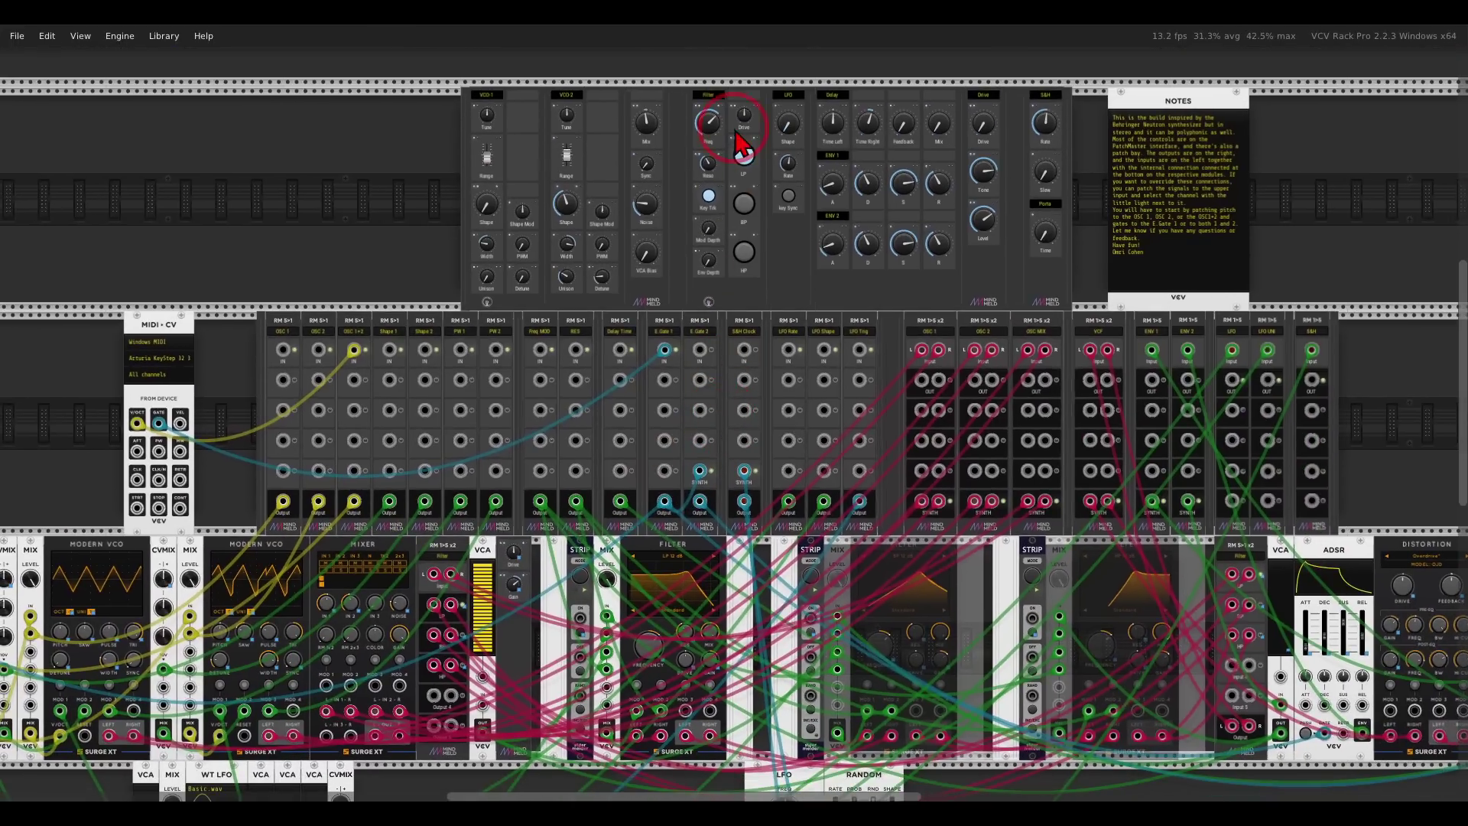
{"action": "mouse_move", "coordinate": [755, 115]}
{"action": "left_mouse_down"}
{"action": "mouse_move", "coordinate": [714, 115]}
{"action": "mouse_move", "coordinate": [768, 140]}
{"action": "left_mouse_up"}
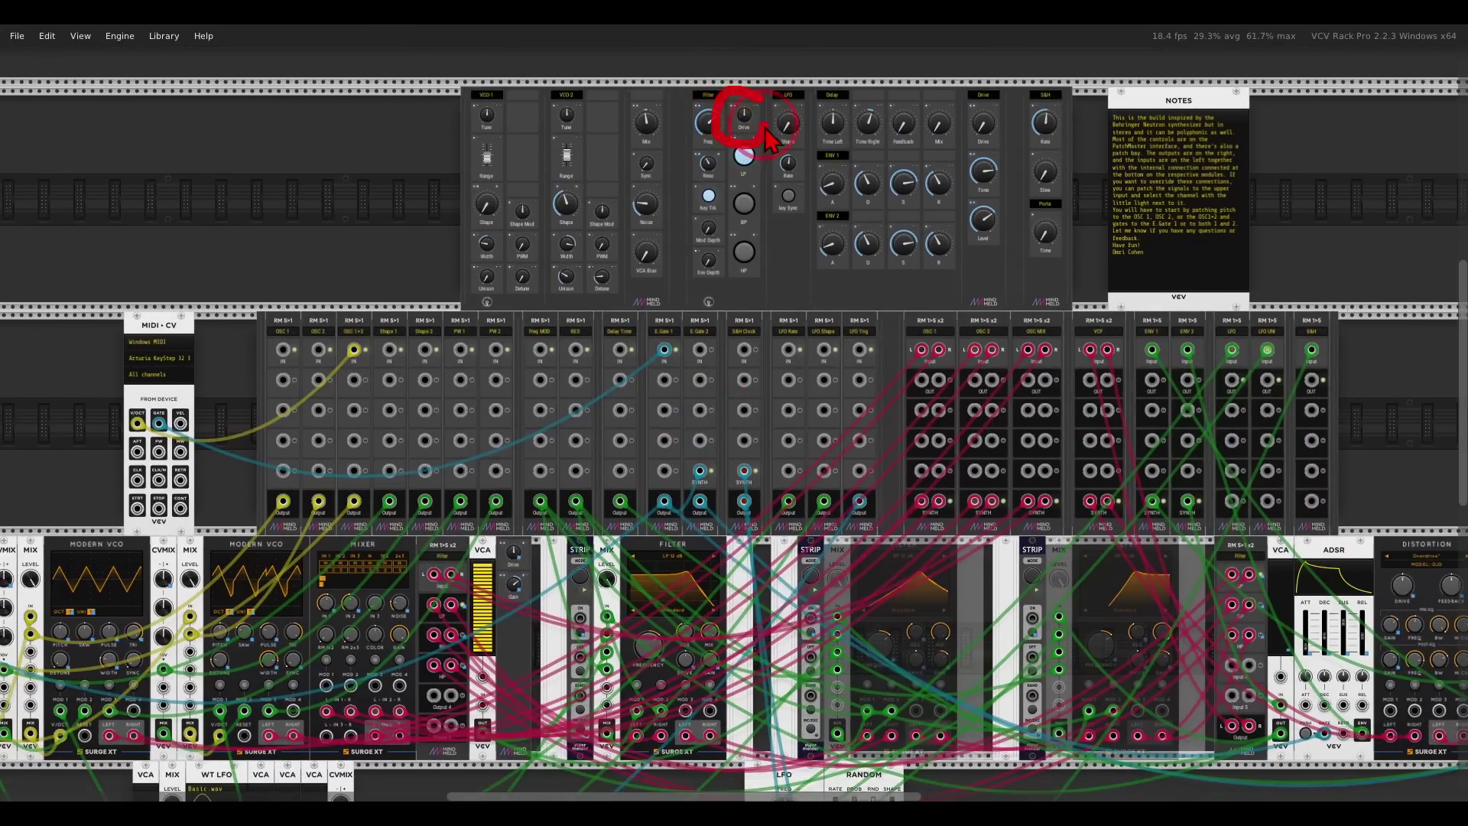
{"action": "mouse_move", "coordinate": [539, 532]}
{"action": "left_mouse_down"}
{"action": "mouse_move", "coordinate": [497, 536]}
{"action": "mouse_move", "coordinate": [489, 616]}
{"action": "mouse_move", "coordinate": [549, 592]}
{"action": "mouse_move", "coordinate": [538, 541]}
{"action": "left_mouse_up"}
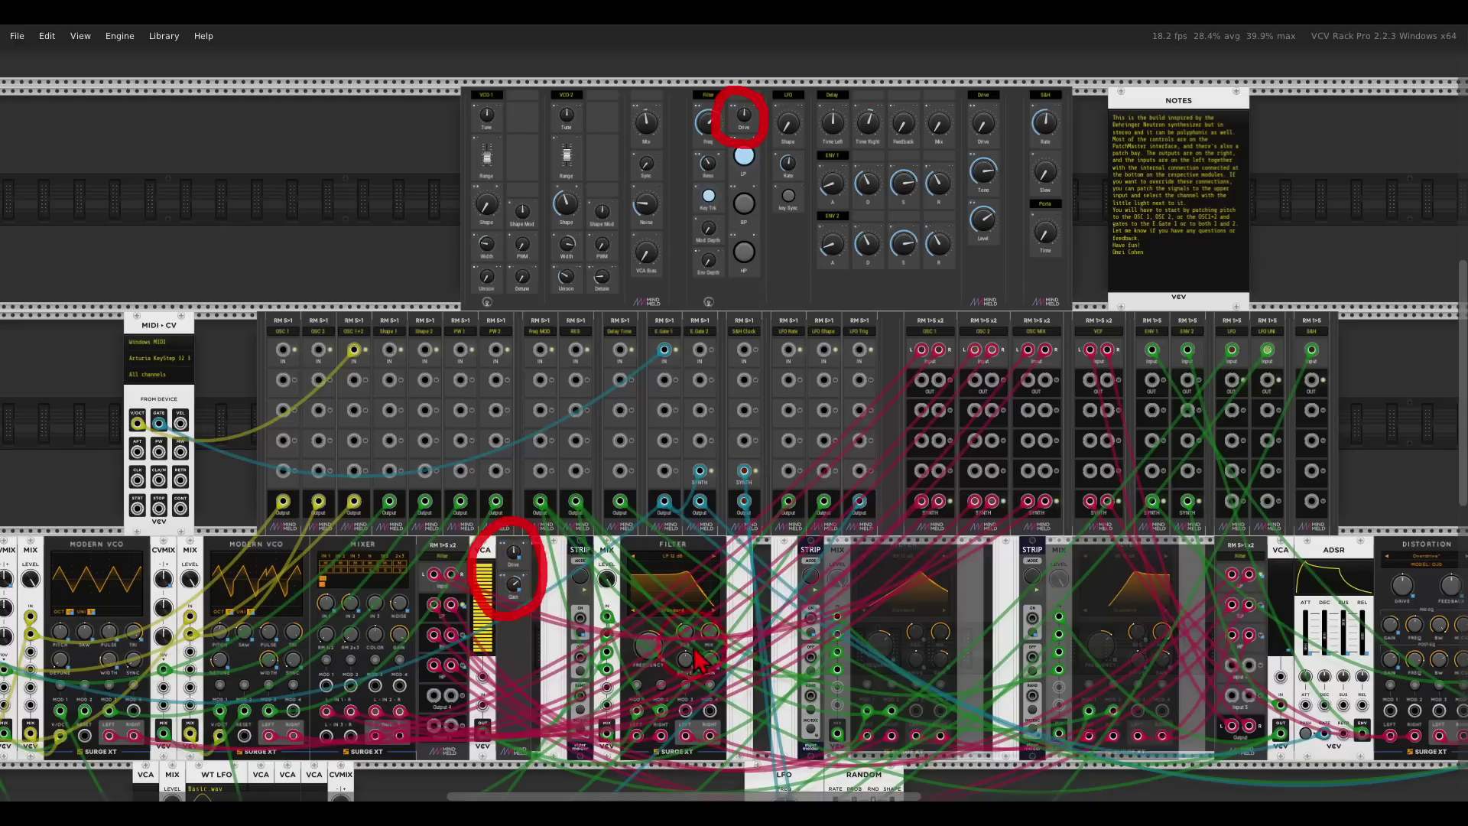
{"action": "mouse_move", "coordinate": [740, 651]}
{"action": "left_mouse_down"}
{"action": "mouse_move", "coordinate": [692, 634]}
{"action": "mouse_move", "coordinate": [675, 692]}
{"action": "mouse_move", "coordinate": [740, 650]}
{"action": "left_mouse_up"}
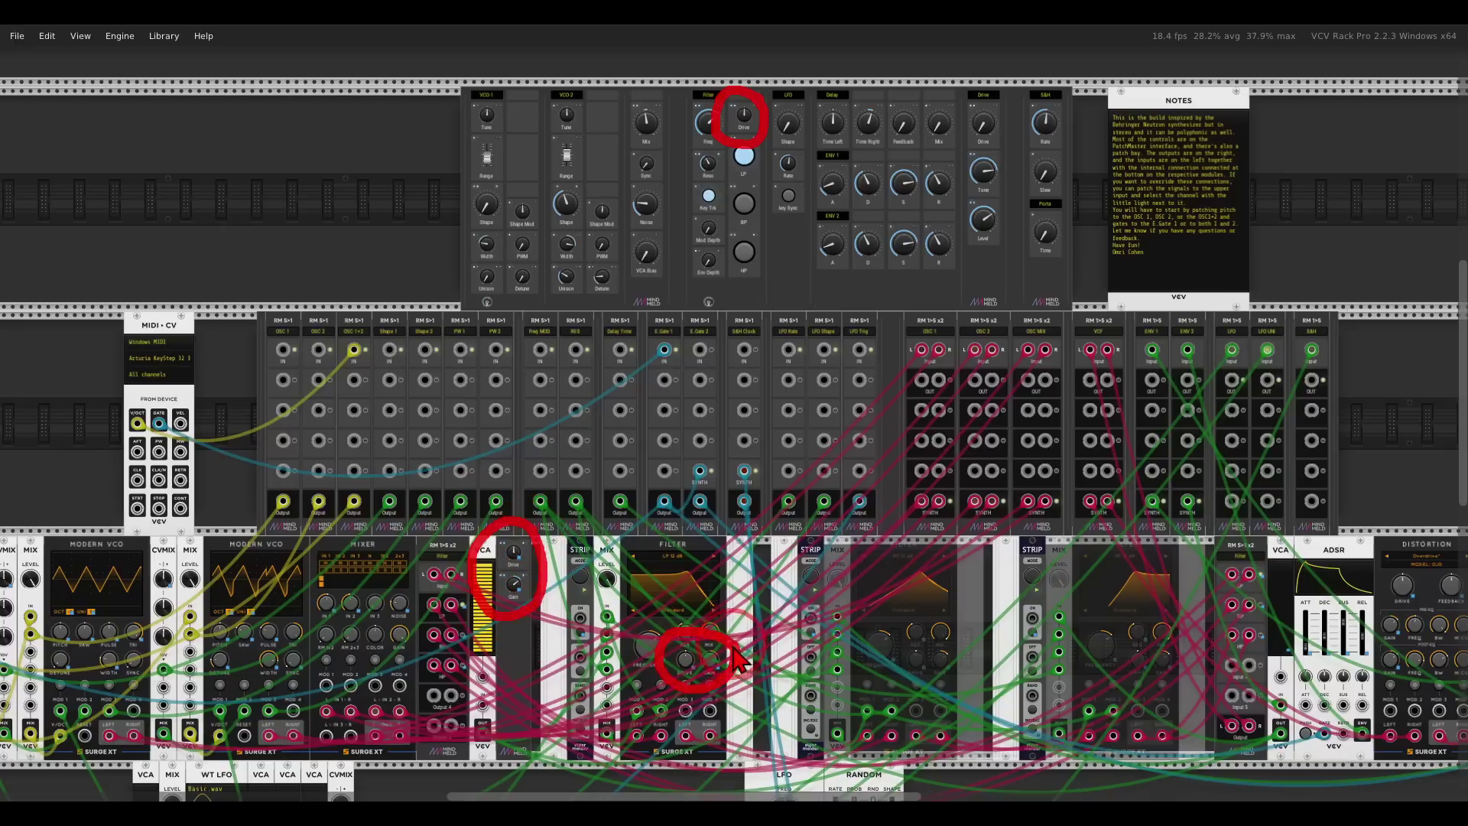
- Try out the filter's Drive, reset it to 0.5 and turn it up above its centre position
{"action": "mouse_move", "coordinate": [747, 116]}
{"action": "left_click_drag", "start_coordinate": [745, 122], "coordinate": [740, 55]}
{"action": "double_click", "coordinate": [745, 116]}
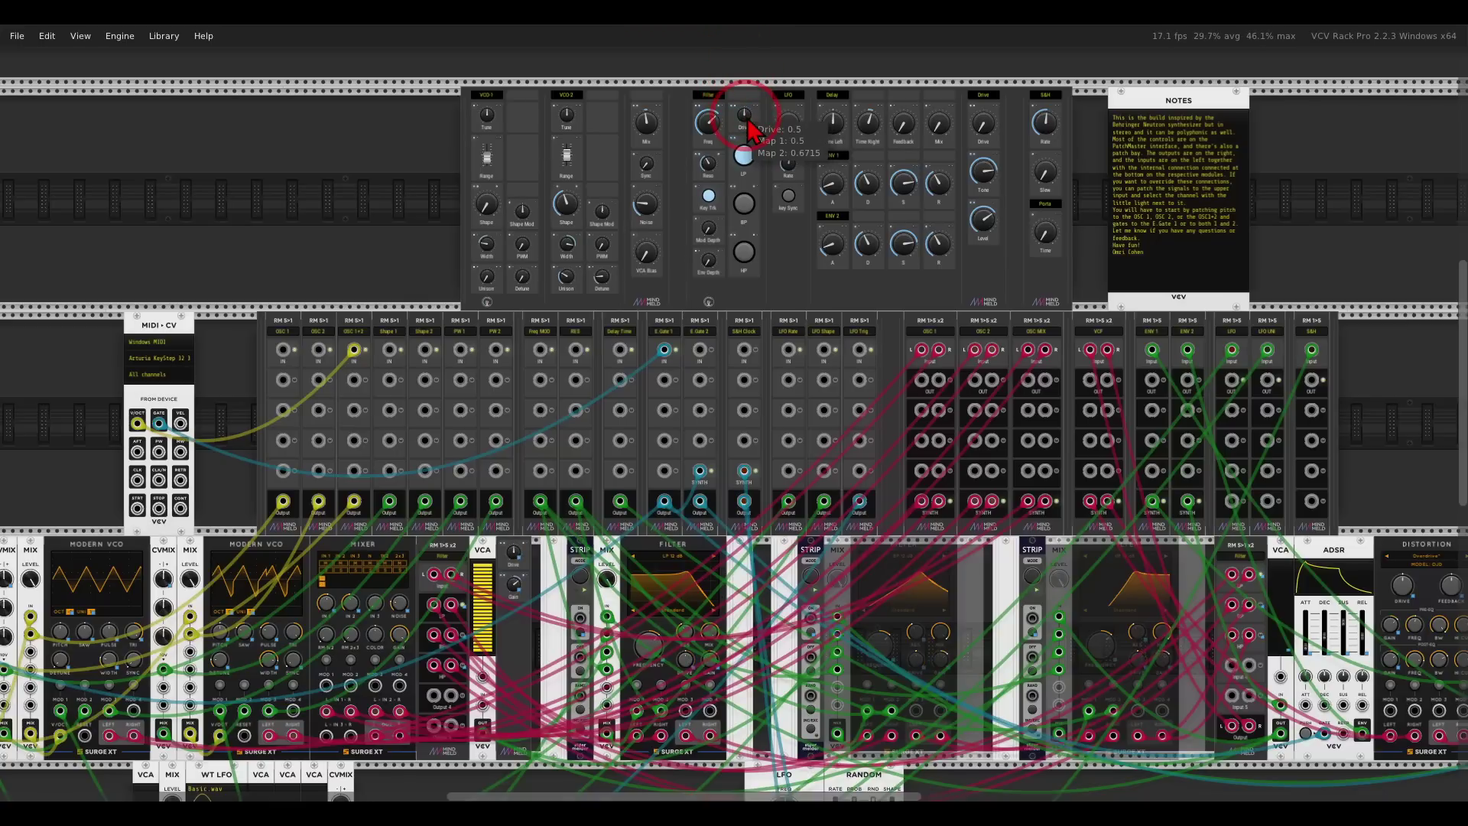
{"action": "mouse_move", "coordinate": [748, 130]}
{"action": "left_mouse_down"}
{"action": "mouse_move", "coordinate": [733, 70]}
{"action": "mouse_move", "coordinate": [702, 113]}
{"action": "mouse_move", "coordinate": [743, 113]}
{"action": "left_mouse_up"}
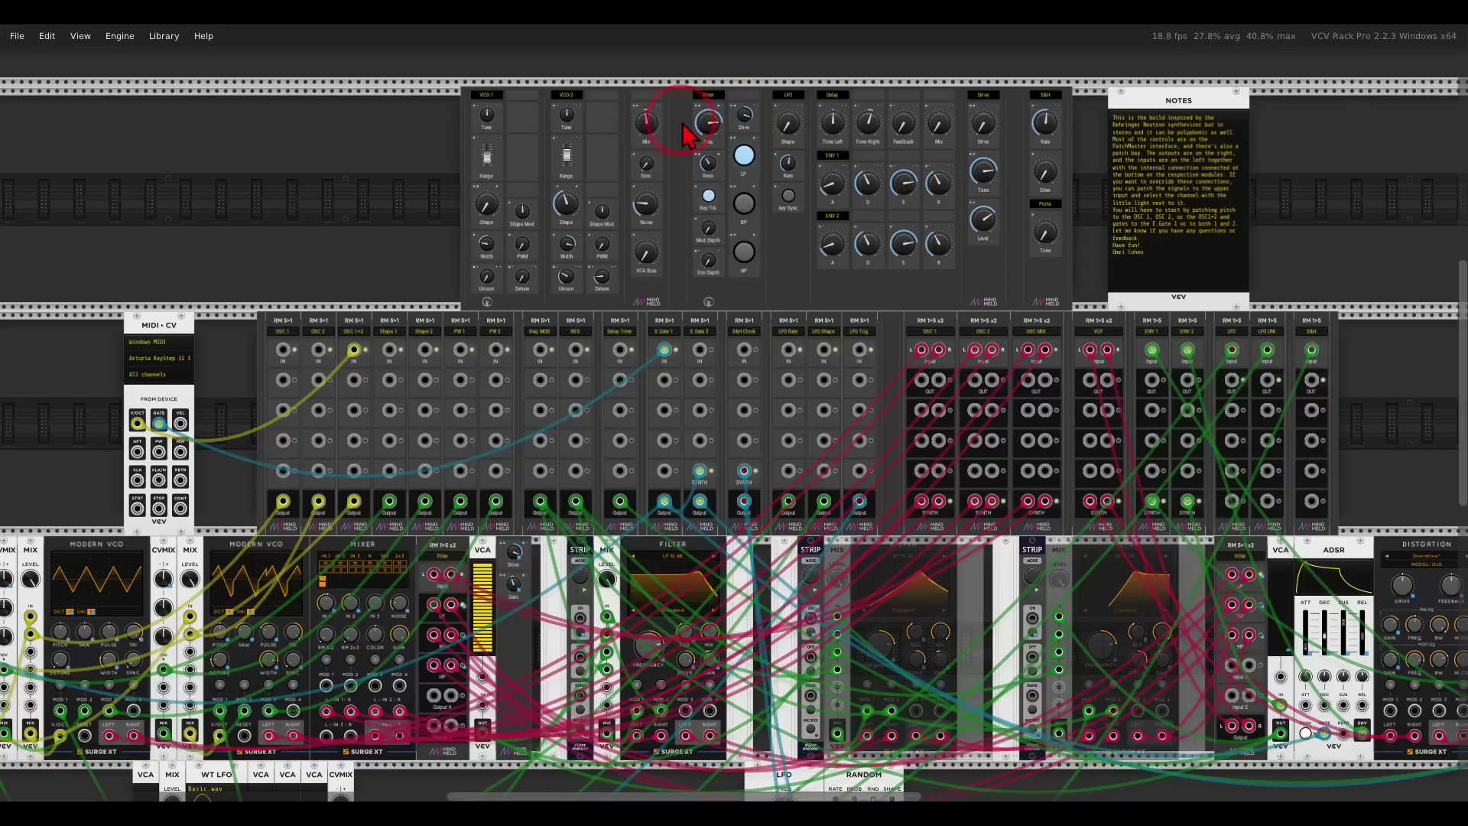
- Lower the oscillator Mix to about 0.42, try the Noise level and raise VCO-2's Shape
{"action": "left_click_drag", "start_coordinate": [642, 198], "coordinate": [645, 230]}
{"action": "left_click_drag", "start_coordinate": [654, 132], "coordinate": [639, 57]}
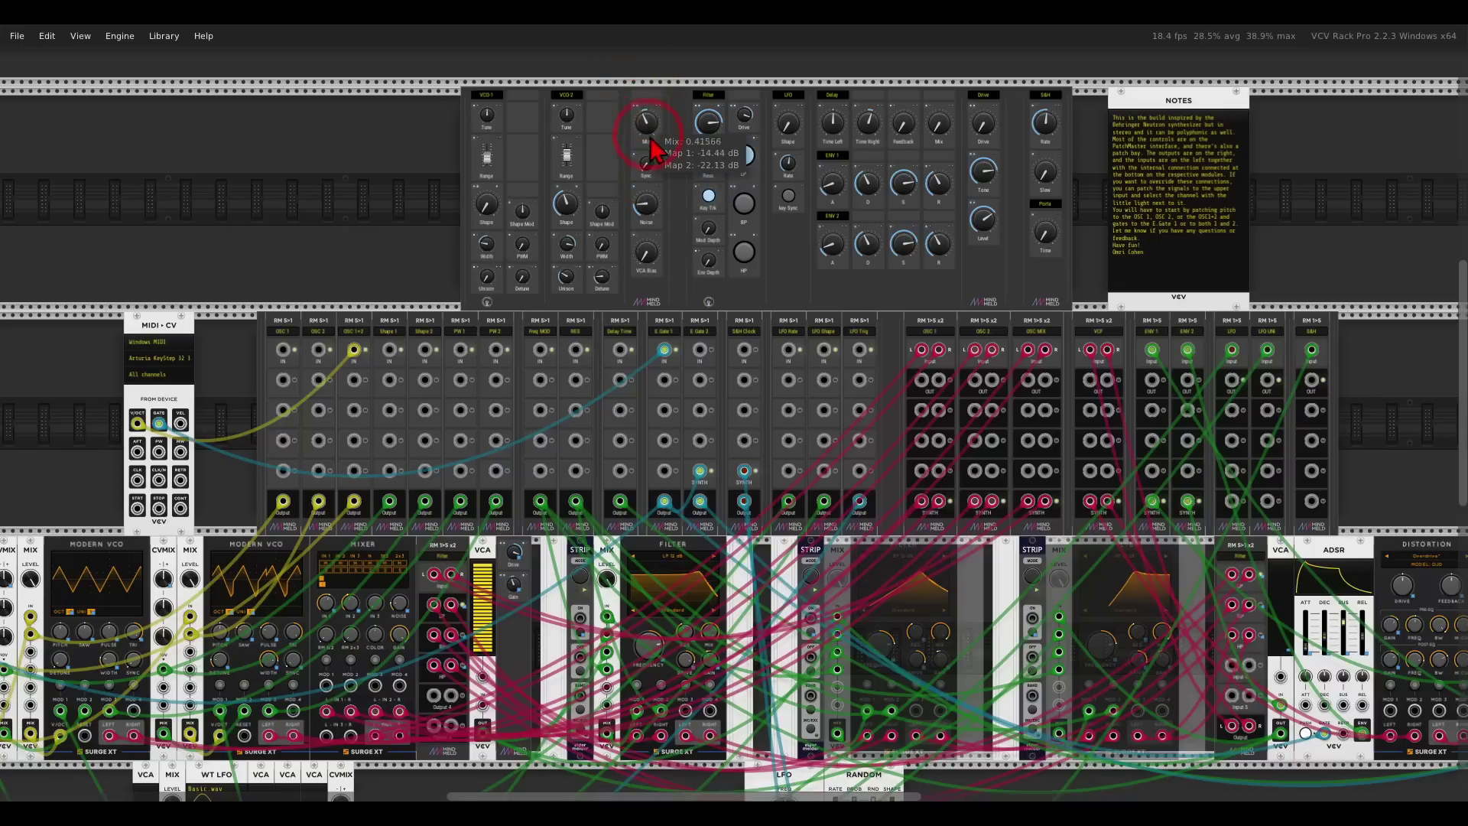
{"action": "left_click_drag", "start_coordinate": [662, 186], "coordinate": [640, 104]}
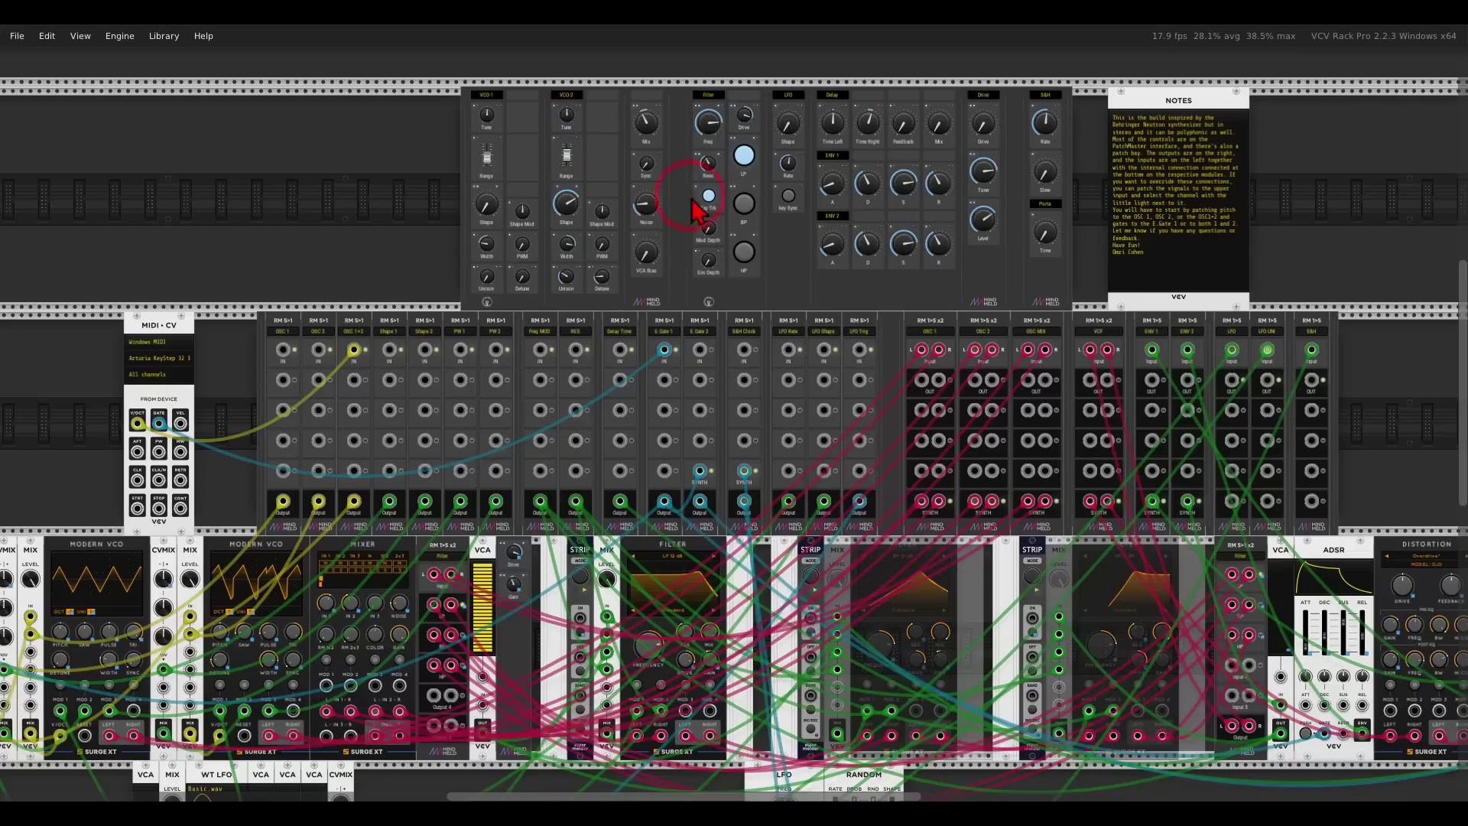
- Raise the filter's Mod Depth for LFO modulation, lower its Freq slightly and reduce the LFO's Rate
{"action": "scroll", "coordinate": [795, 152], "scroll_direction": "up", "scroll_amount": 5}
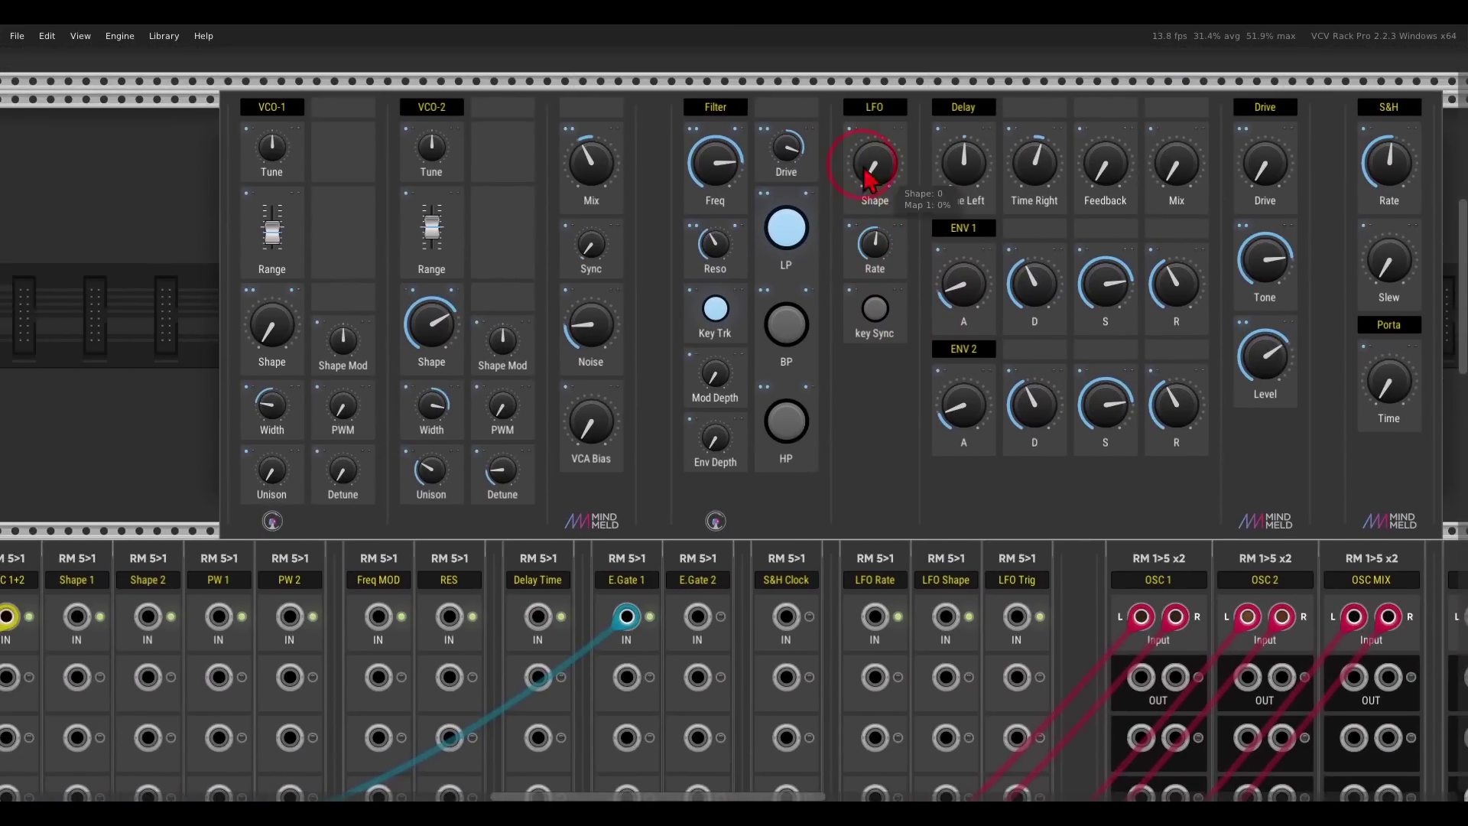
{"action": "mouse_move", "coordinate": [884, 185]}
{"action": "left_mouse_down"}
{"action": "mouse_move", "coordinate": [879, 32]}
{"action": "mouse_move", "coordinate": [891, 174]}
{"action": "left_mouse_up"}
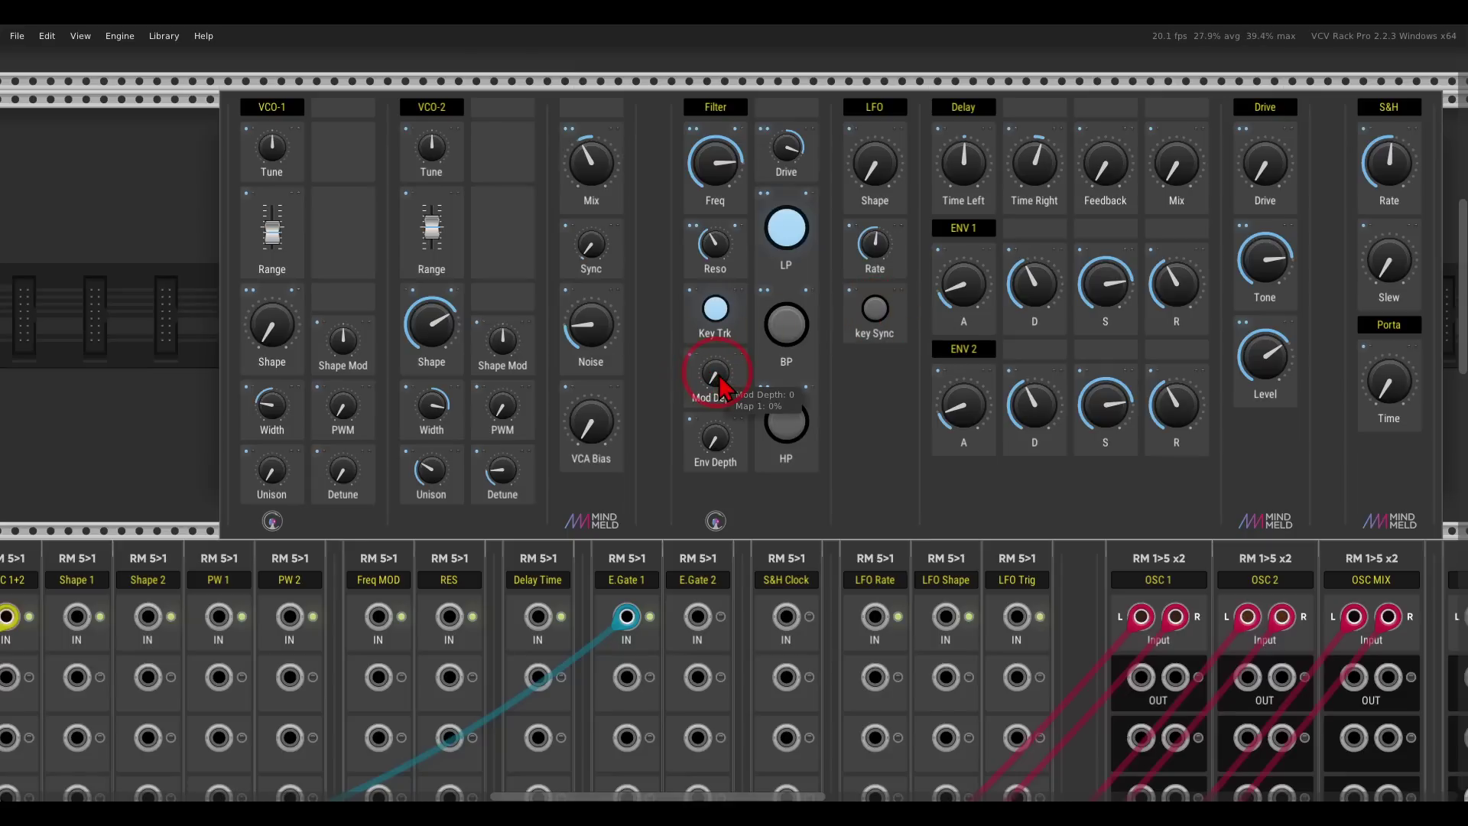
{"action": "left_click_drag", "start_coordinate": [722, 390], "coordinate": [719, 325]}
{"action": "mouse_move", "coordinate": [730, 184]}
{"action": "left_mouse_down"}
{"action": "mouse_move", "coordinate": [734, 171]}
{"action": "mouse_move", "coordinate": [727, 196]}
{"action": "left_mouse_up"}
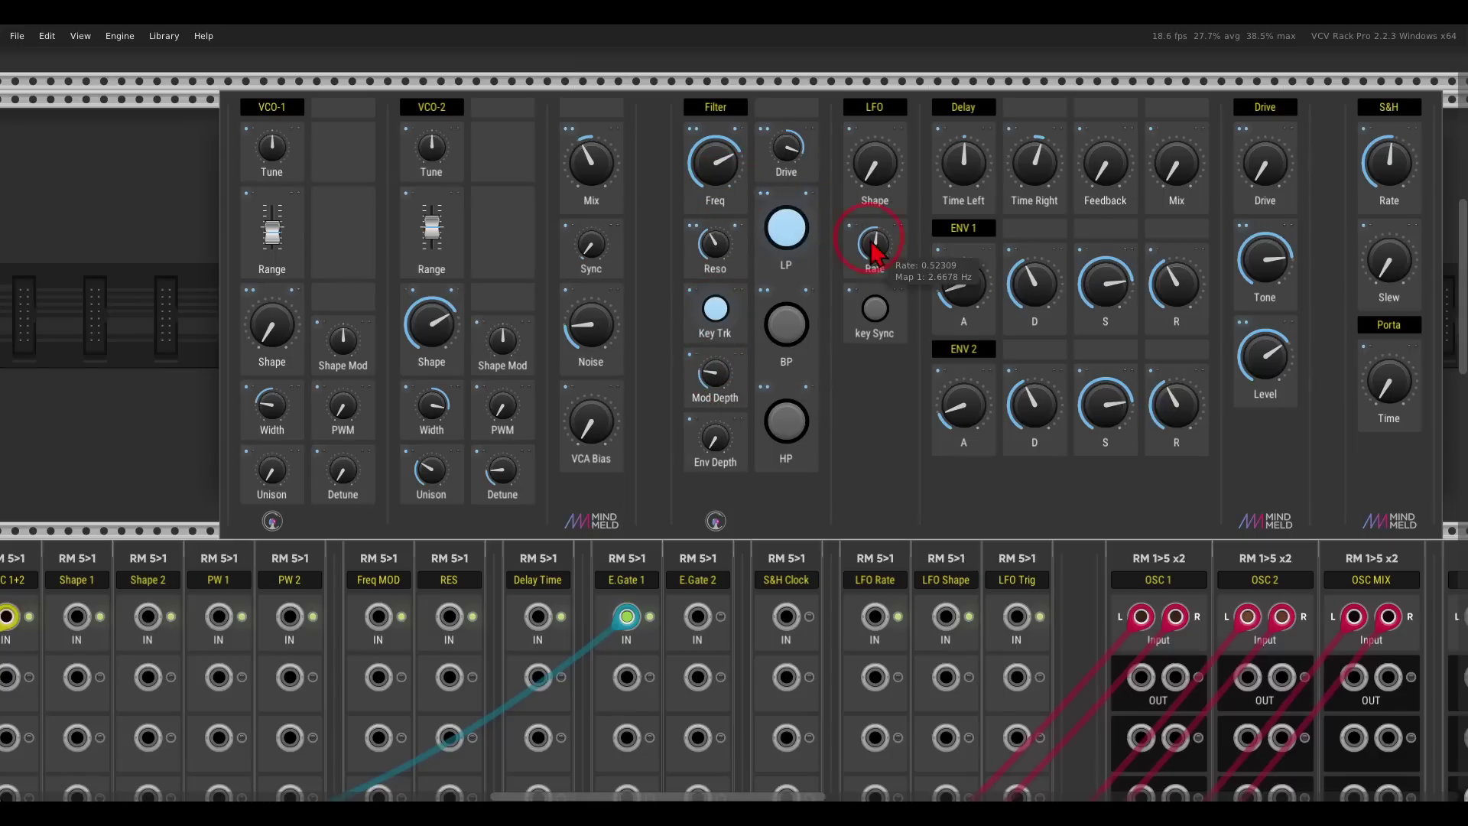
{"action": "left_click_drag", "start_coordinate": [872, 239], "coordinate": [895, 264]}
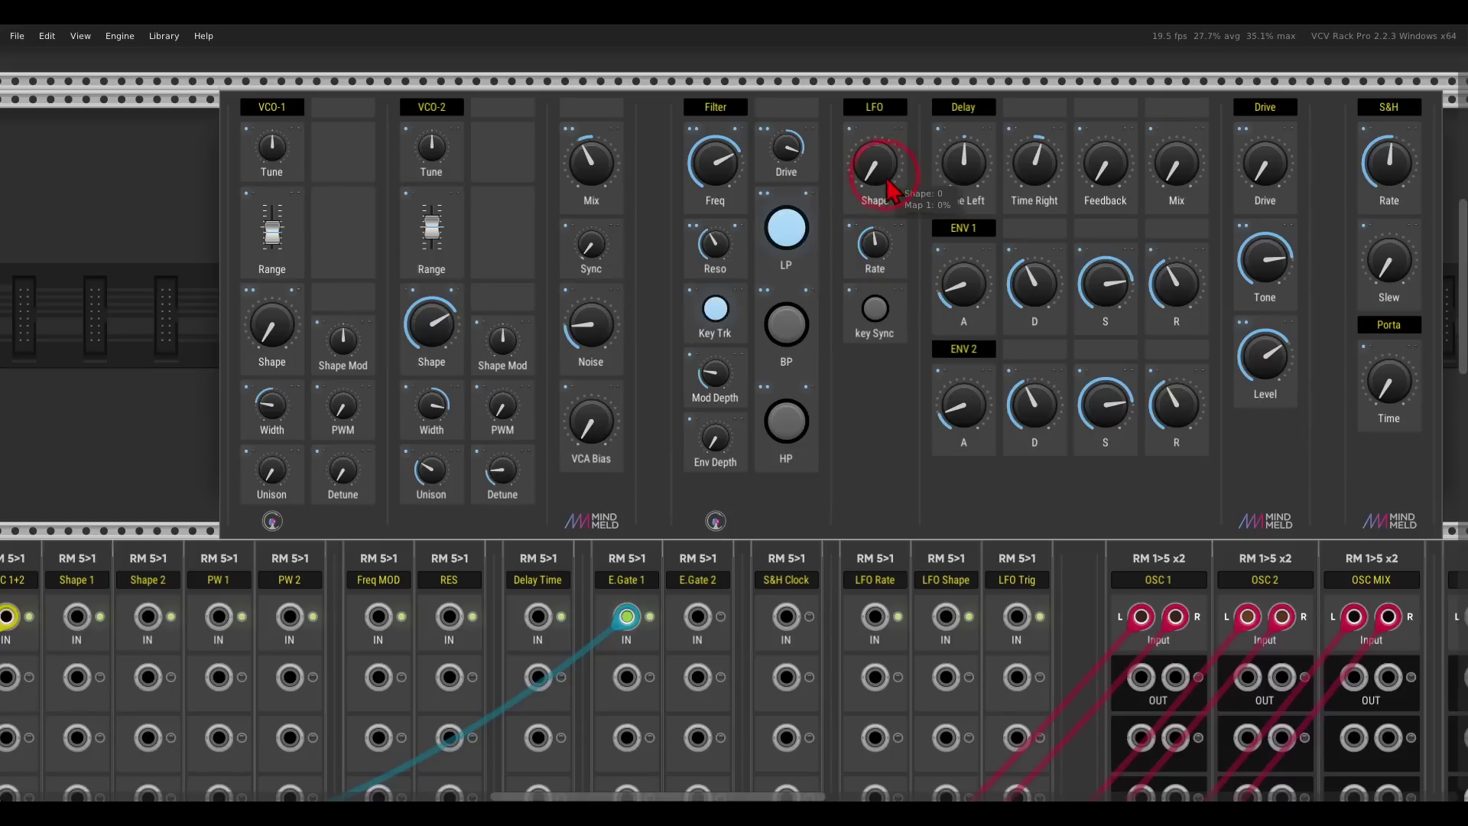
- Raise the LFO's Shape and increase the filter's Reso to about 0.67
{"action": "double_click", "coordinate": [870, 151]}
{"action": "left_click_drag", "start_coordinate": [865, 142], "coordinate": [857, 99]}
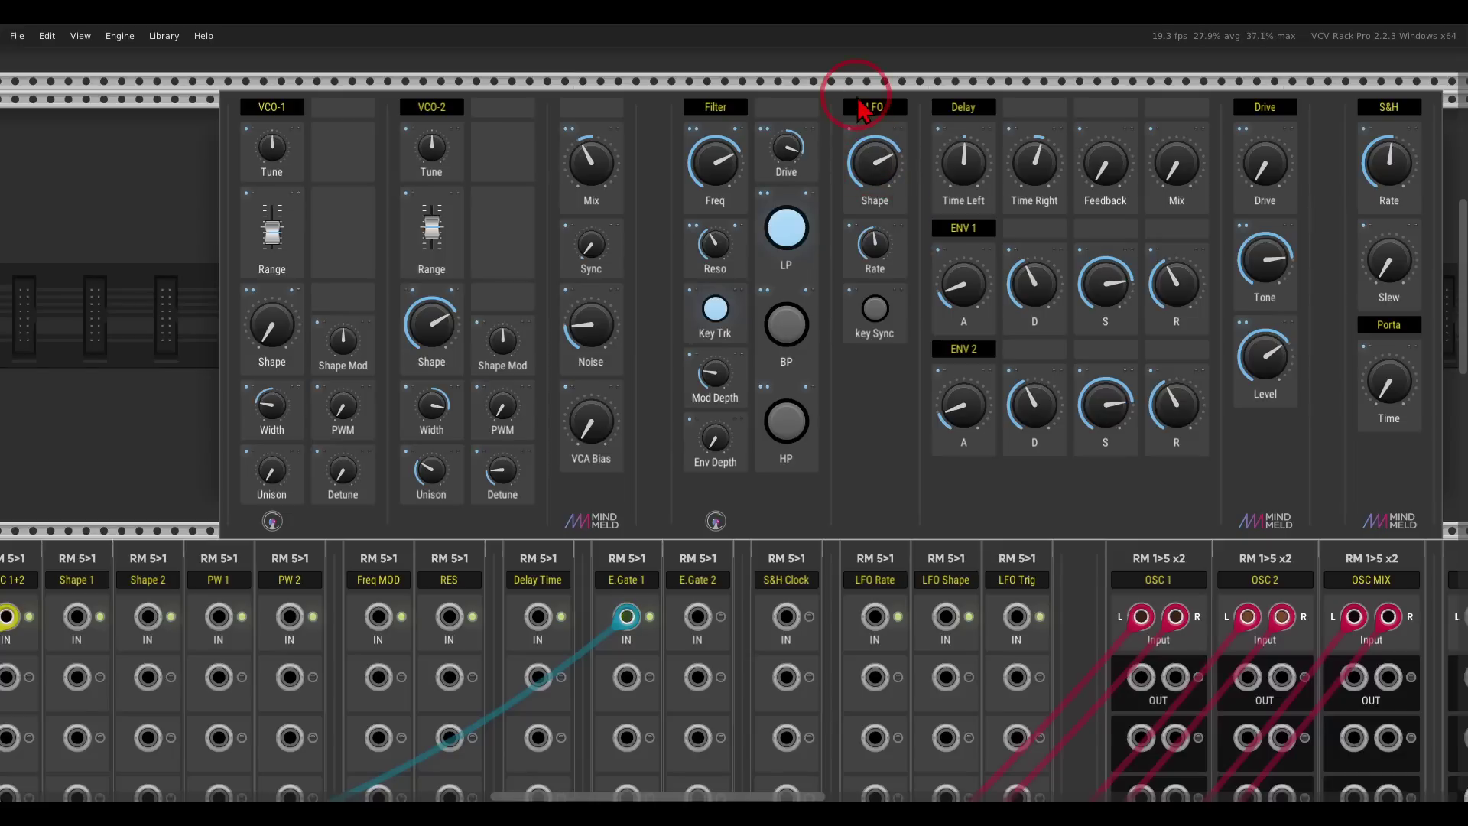
{"action": "left_click", "coordinate": [707, 178]}
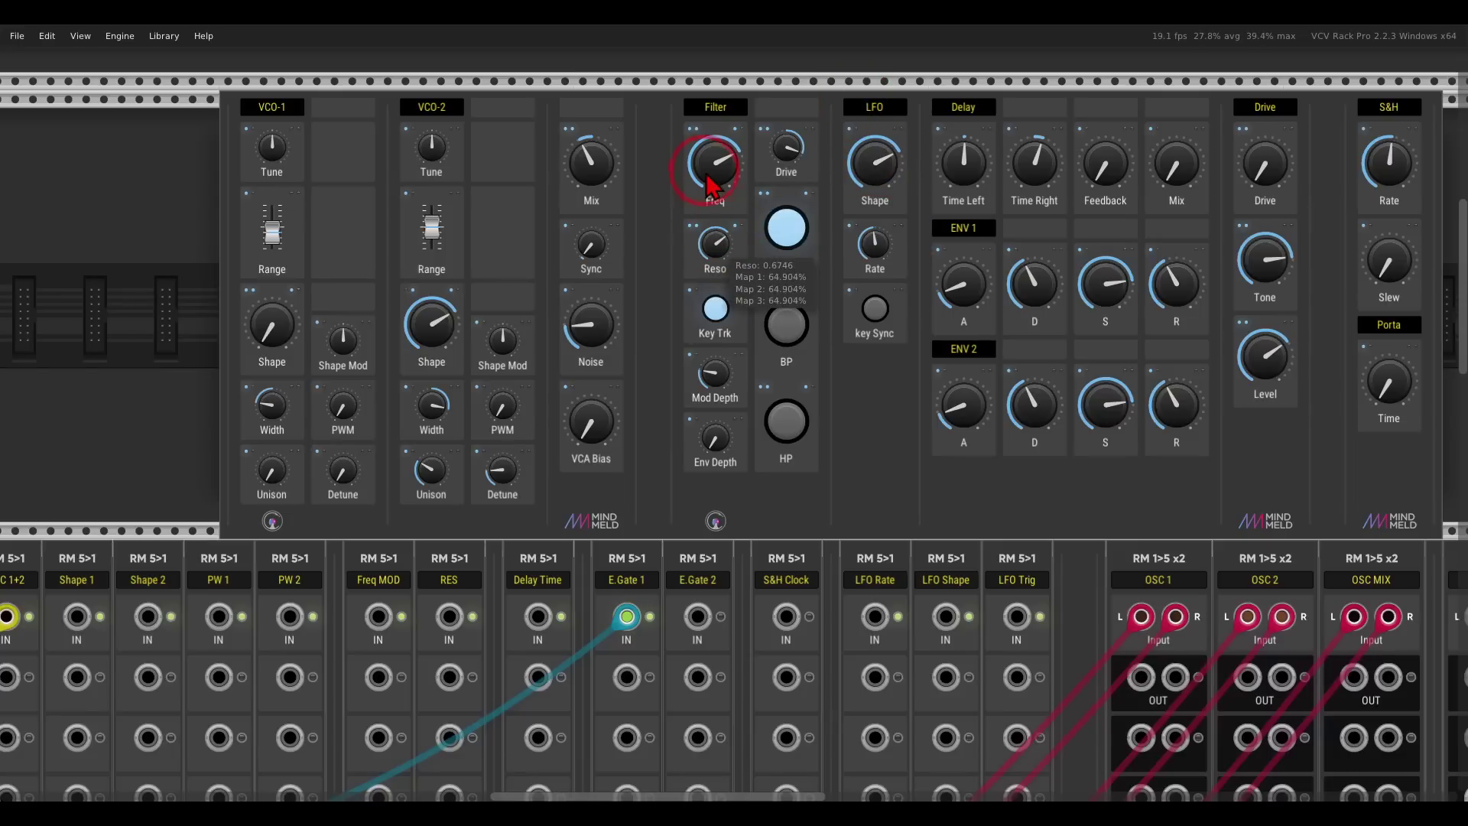
- Lower the LFO's Shape, readjust the filter's Freq, reduce Reso and turn Mod Depth down to zero
{"action": "left_click_drag", "start_coordinate": [707, 177], "coordinate": [730, 237]}
{"action": "left_click_drag", "start_coordinate": [871, 187], "coordinate": [910, 275]}
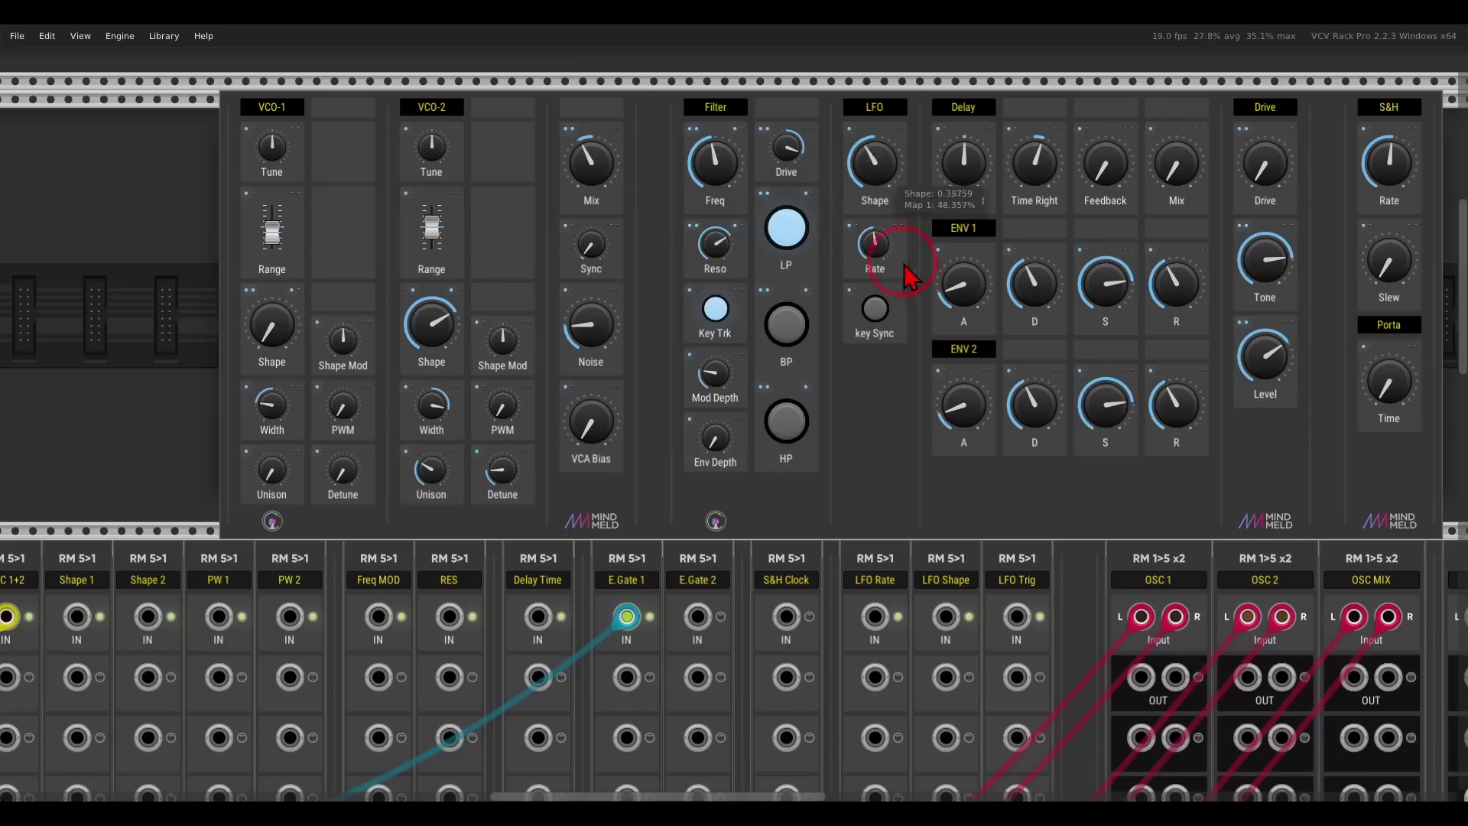
{"action": "left_click_drag", "start_coordinate": [711, 180], "coordinate": [707, 145]}
{"action": "left_click_drag", "start_coordinate": [722, 252], "coordinate": [735, 312]}
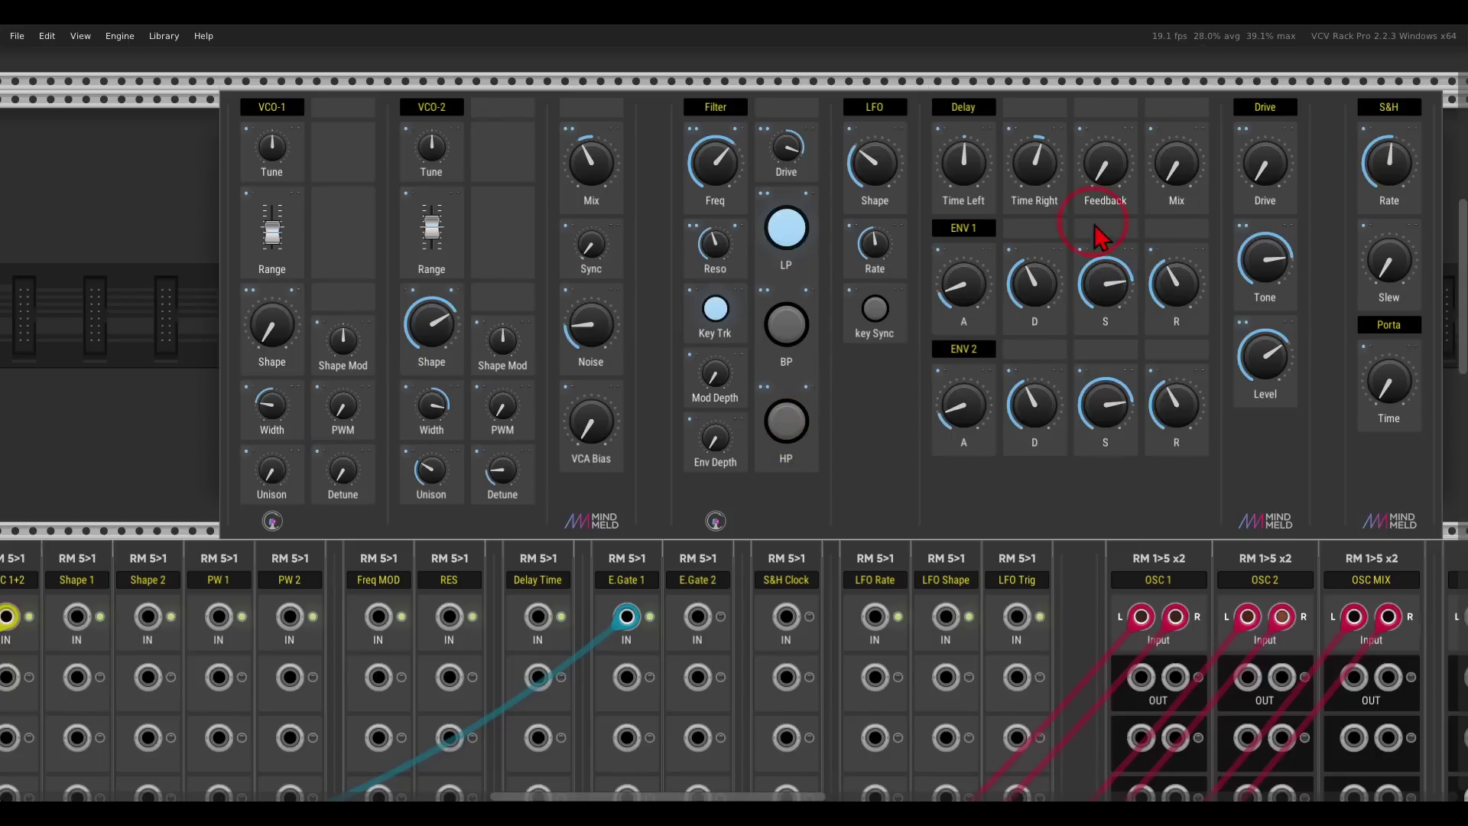
- Set ENV 1's Sustain to 100% and Attack to zero, lengthen its Release, and lower the Drive section's Level
{"action": "mouse_move", "coordinate": [1175, 222]}
{"action": "left_mouse_down"}
{"action": "mouse_move", "coordinate": [937, 263]}
{"action": "mouse_move", "coordinate": [1164, 249]}
{"action": "mouse_move", "coordinate": [1147, 354]}
{"action": "mouse_move", "coordinate": [968, 469]}
{"action": "mouse_move", "coordinate": [1139, 340]}
{"action": "left_mouse_up"}
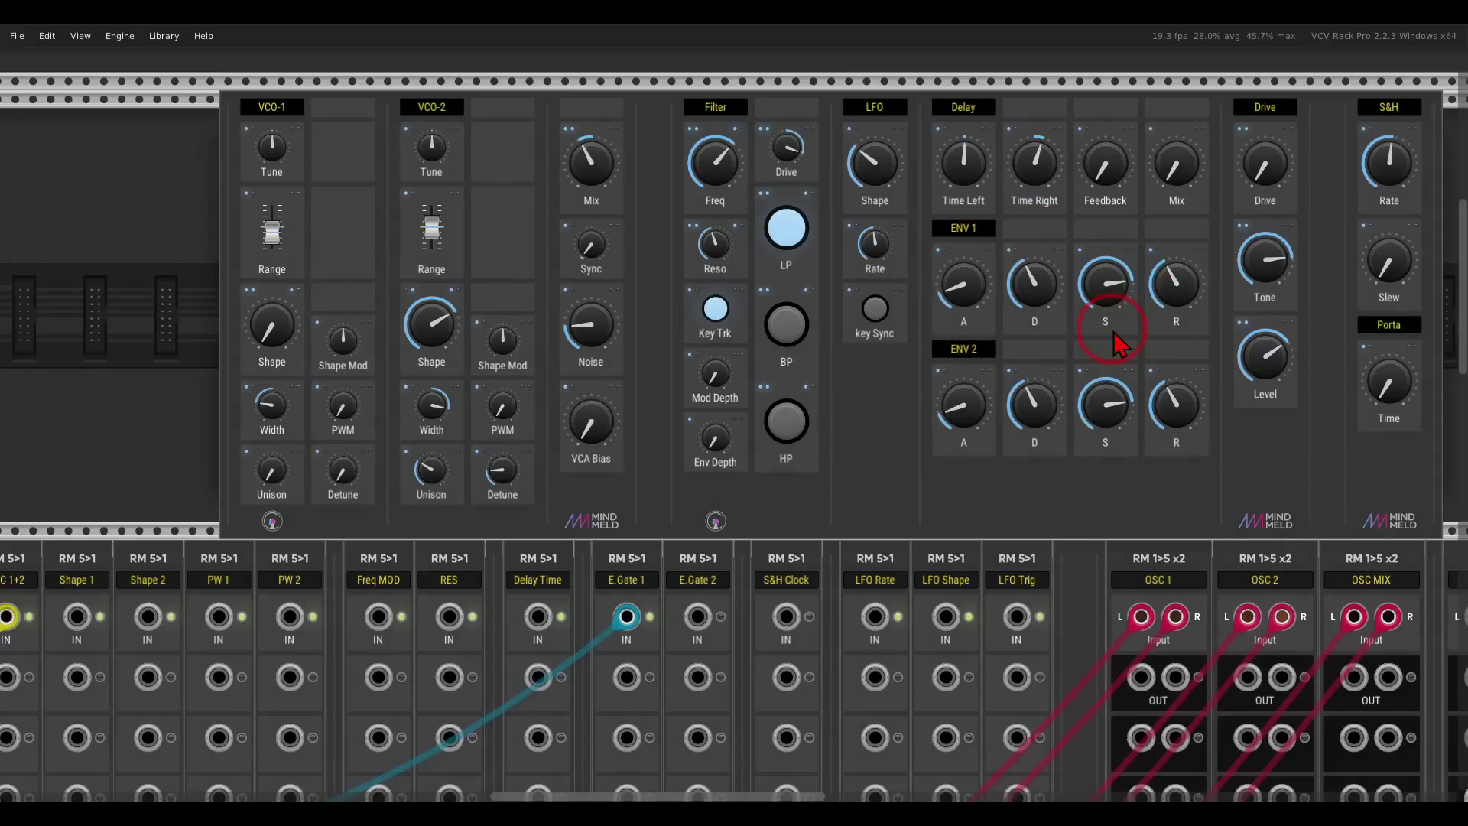
{"action": "mouse_move", "coordinate": [869, 306]}
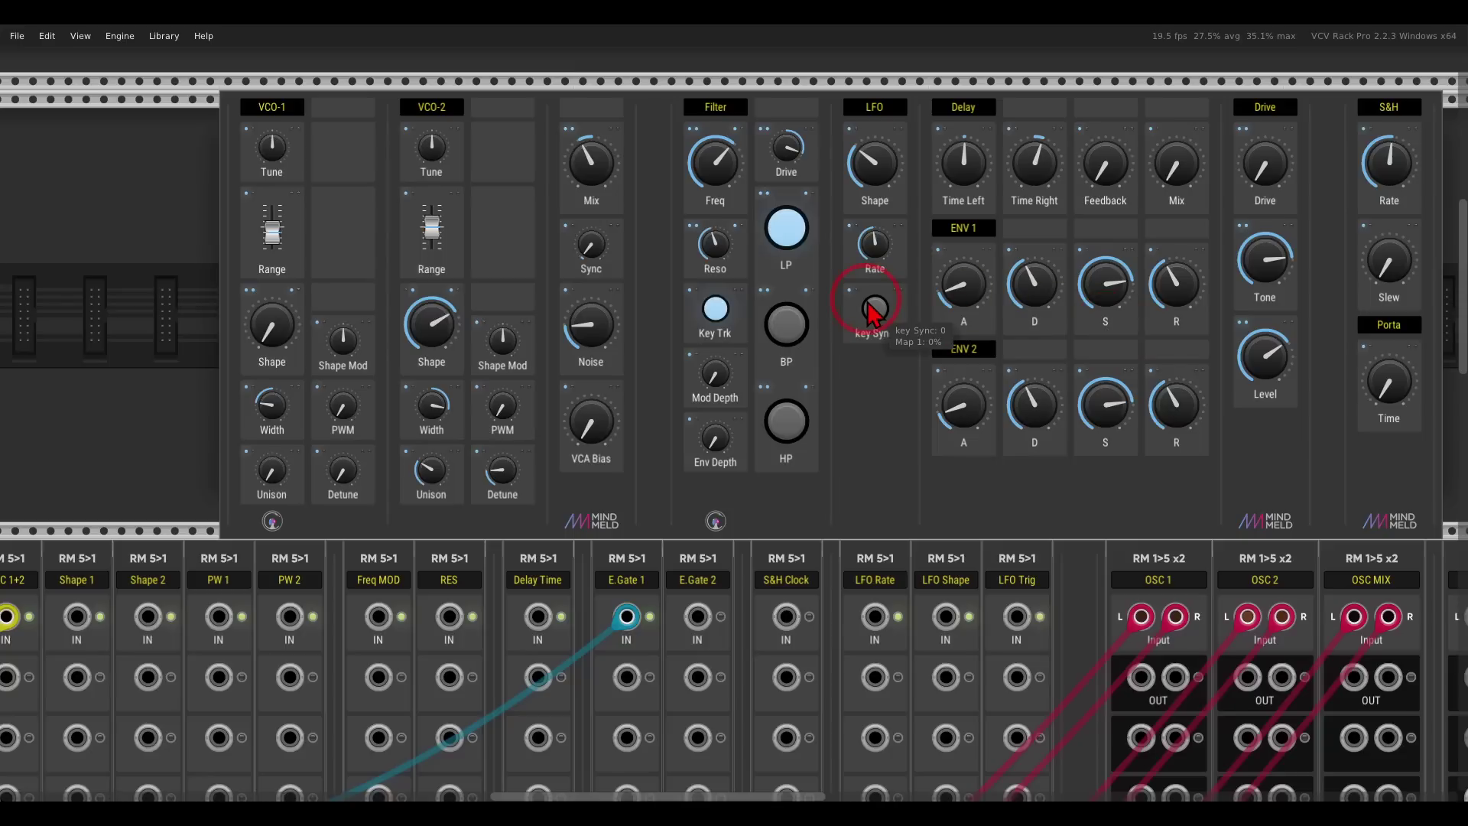
{"action": "left_click_drag", "start_coordinate": [1098, 295], "coordinate": [1048, 191]}
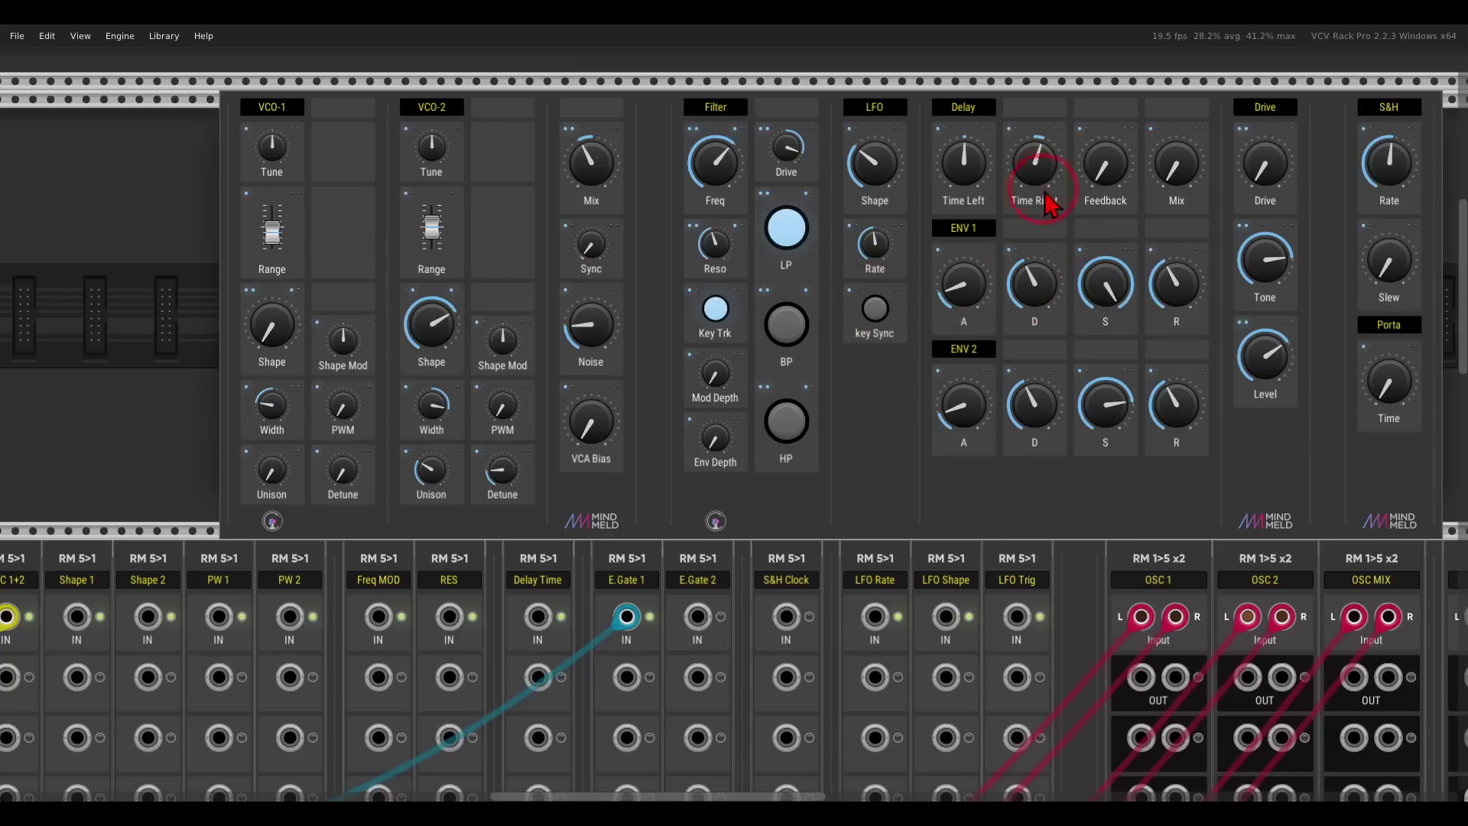
{"action": "mouse_move", "coordinate": [977, 299]}
{"action": "left_click_drag", "start_coordinate": [977, 300], "coordinate": [1016, 354]}
{"action": "left_click_drag", "start_coordinate": [1177, 300], "coordinate": [1170, 262]}
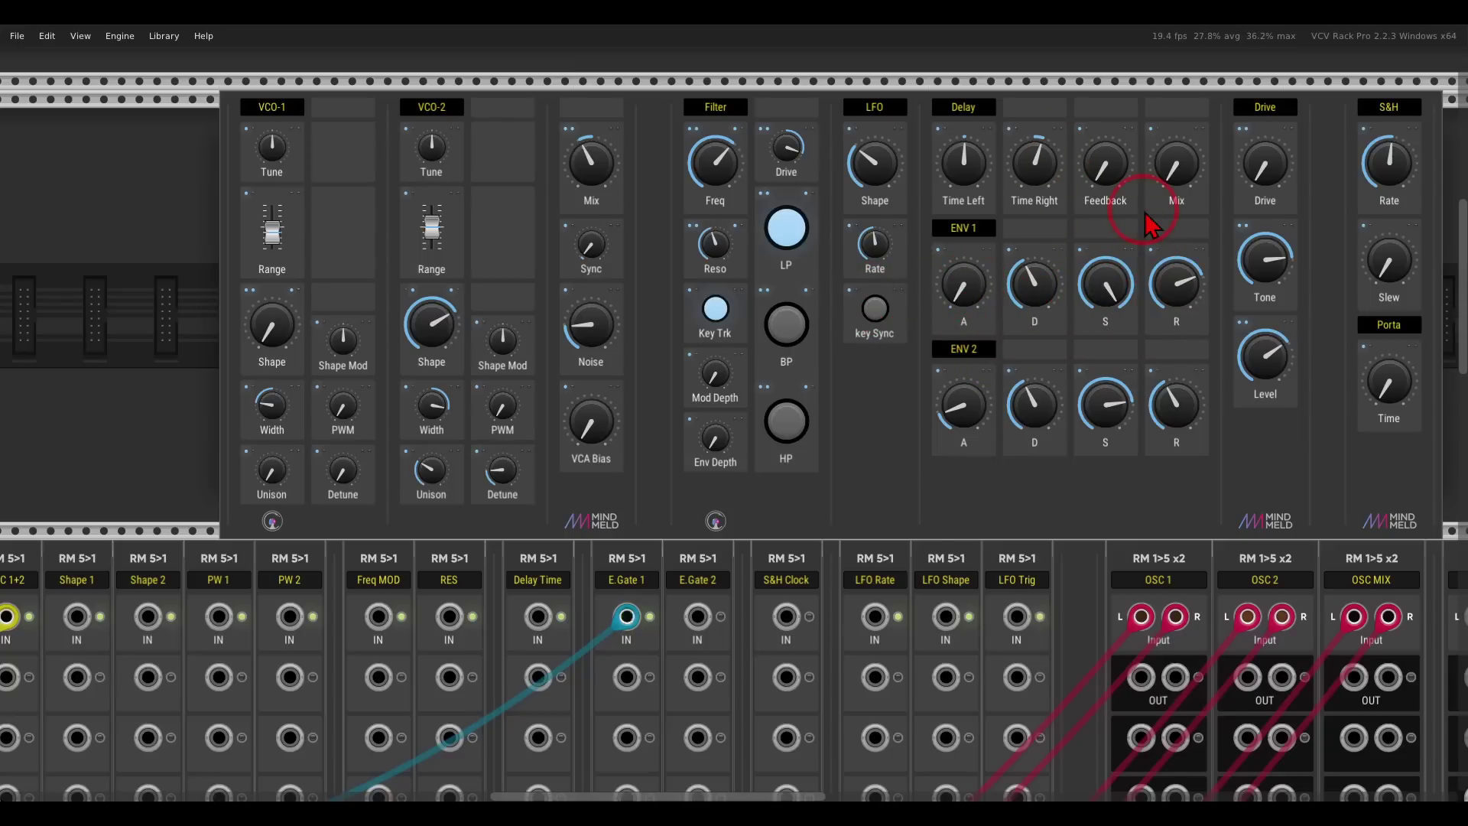
{"action": "mouse_move", "coordinate": [1260, 356]}
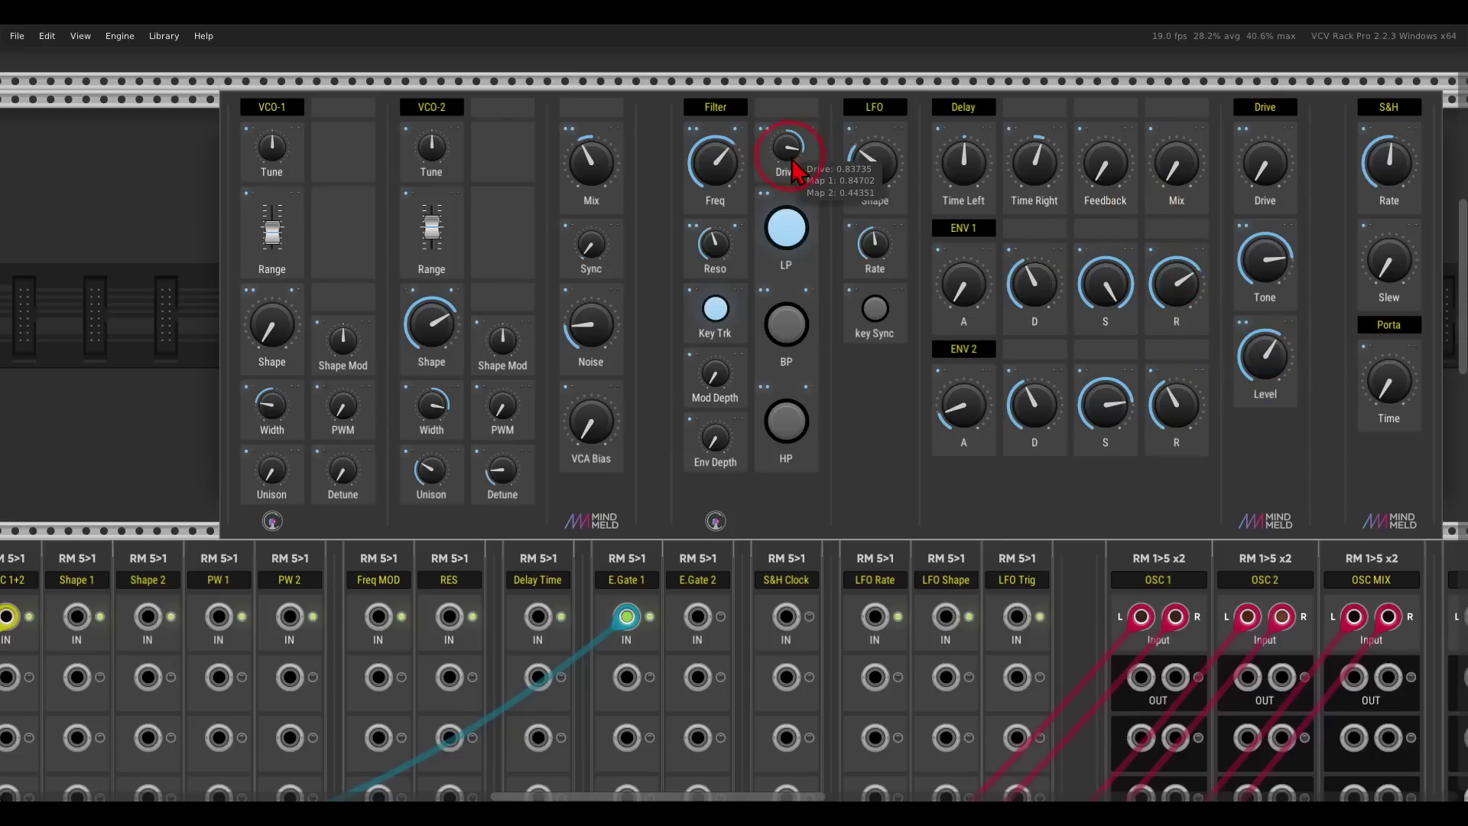
{"action": "left_click_drag", "start_coordinate": [1262, 402], "coordinate": [1257, 376]}
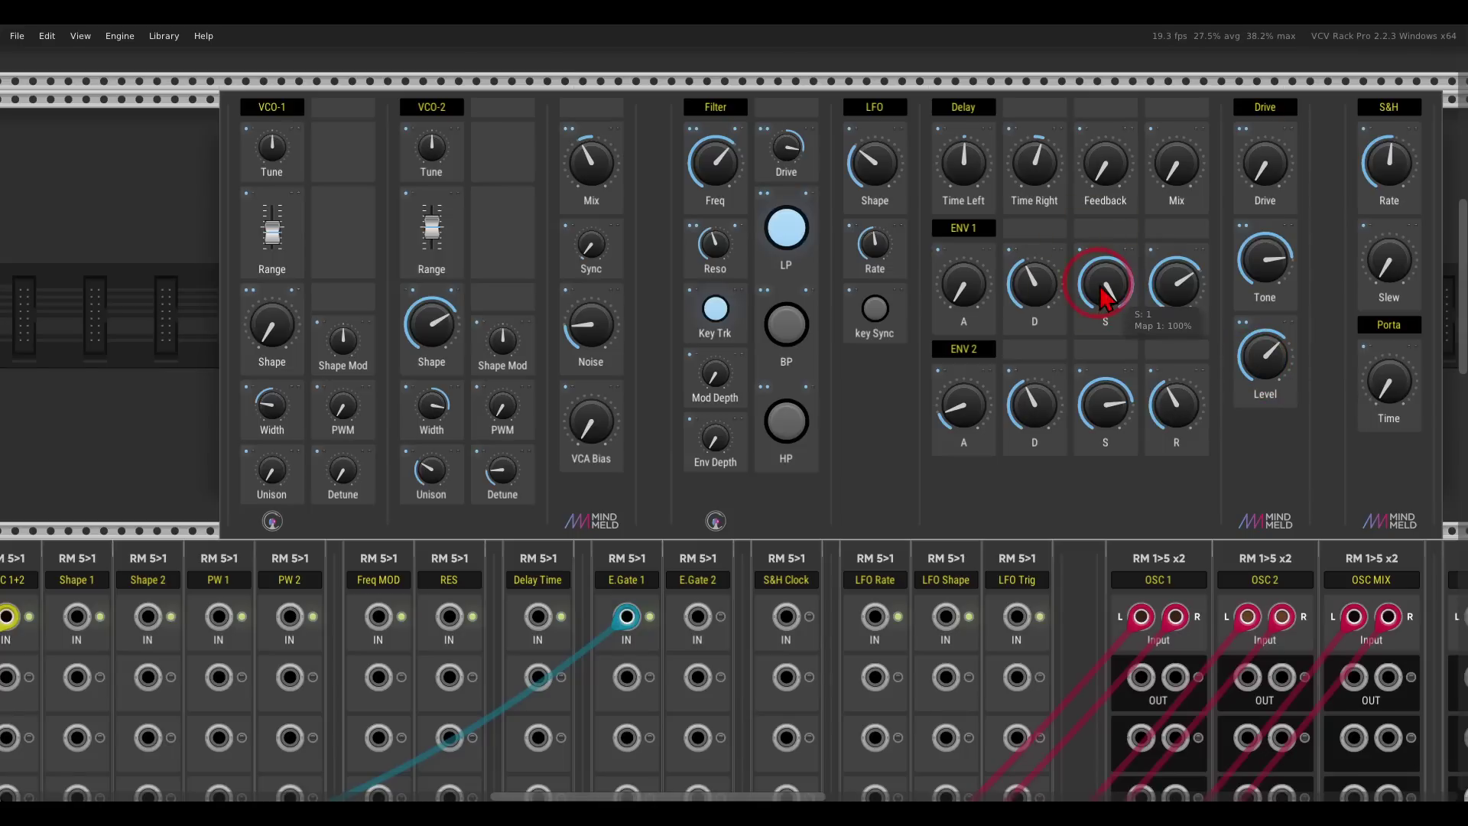
- Lower the filter's Freq and raise its Env Depth from zero to about a third
{"action": "mouse_move", "coordinate": [726, 437]}
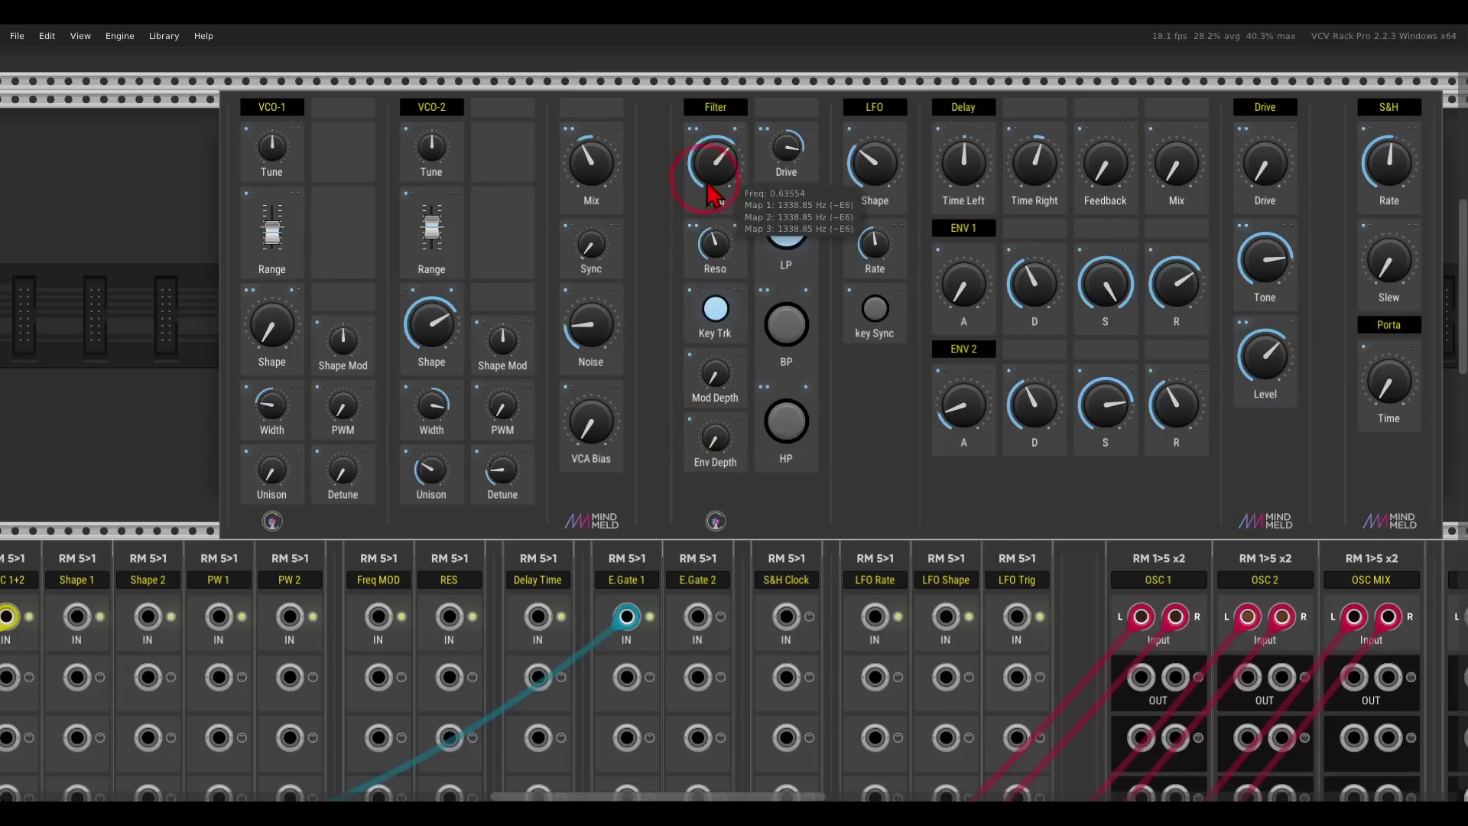
{"action": "left_click_drag", "start_coordinate": [704, 181], "coordinate": [710, 197]}
{"action": "scroll", "coordinate": [711, 204], "scroll_direction": "up", "scroll_amount": 1}
{"action": "left_click_drag", "start_coordinate": [719, 480], "coordinate": [705, 402]}
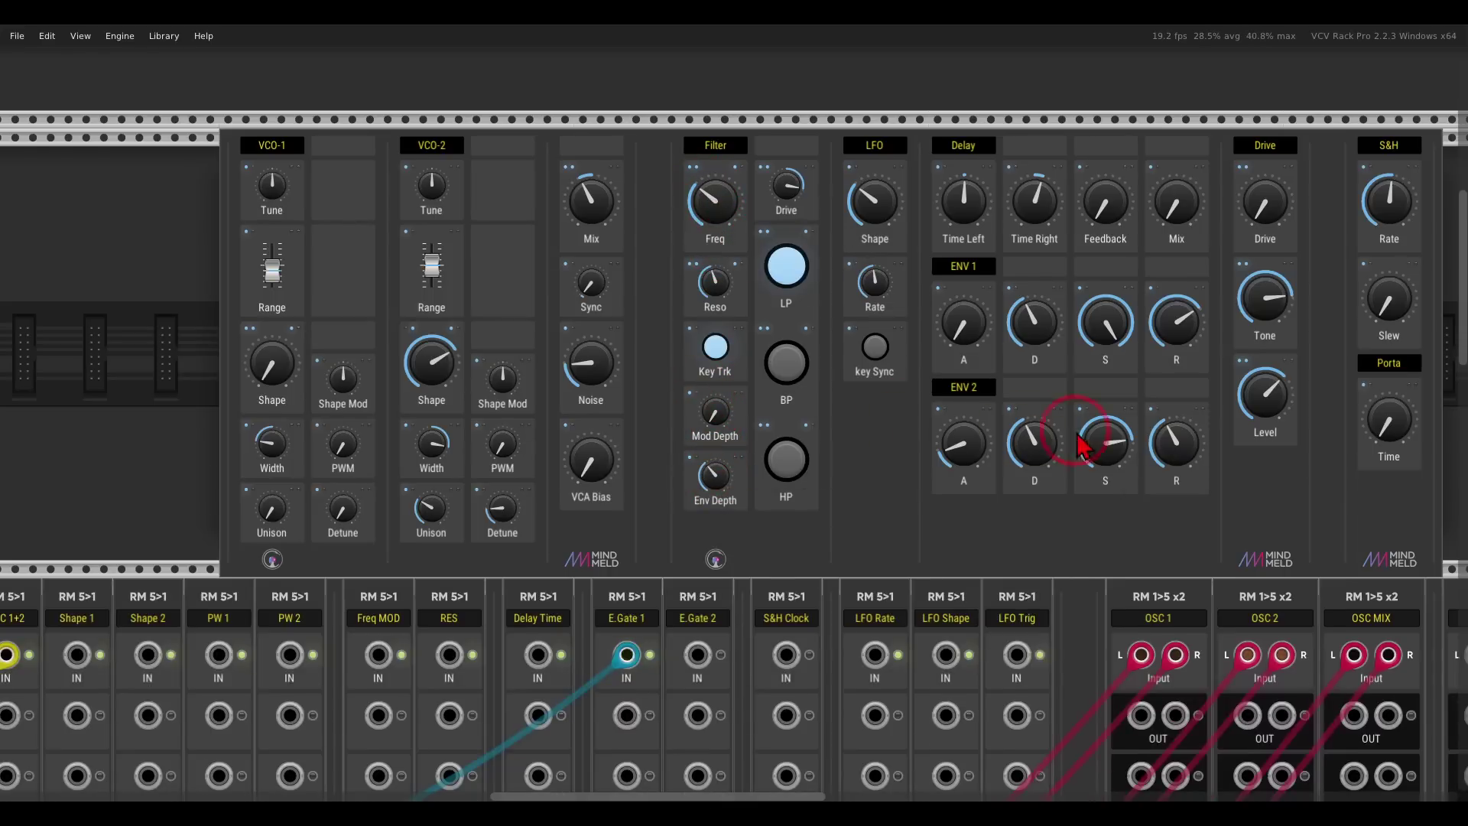
- Raise ENV 2's Attack and Release, lower its Sustain to about half, and increase the filter's Env Depth to about half
{"action": "left_click_drag", "start_coordinate": [1081, 426], "coordinate": [1130, 475]}
{"action": "mouse_move", "coordinate": [983, 426]}
{"action": "left_mouse_down"}
{"action": "mouse_move", "coordinate": [956, 404]}
{"action": "mouse_move", "coordinate": [960, 444]}
{"action": "left_mouse_up"}
{"action": "left_click_drag", "start_coordinate": [1170, 446], "coordinate": [1147, 374]}
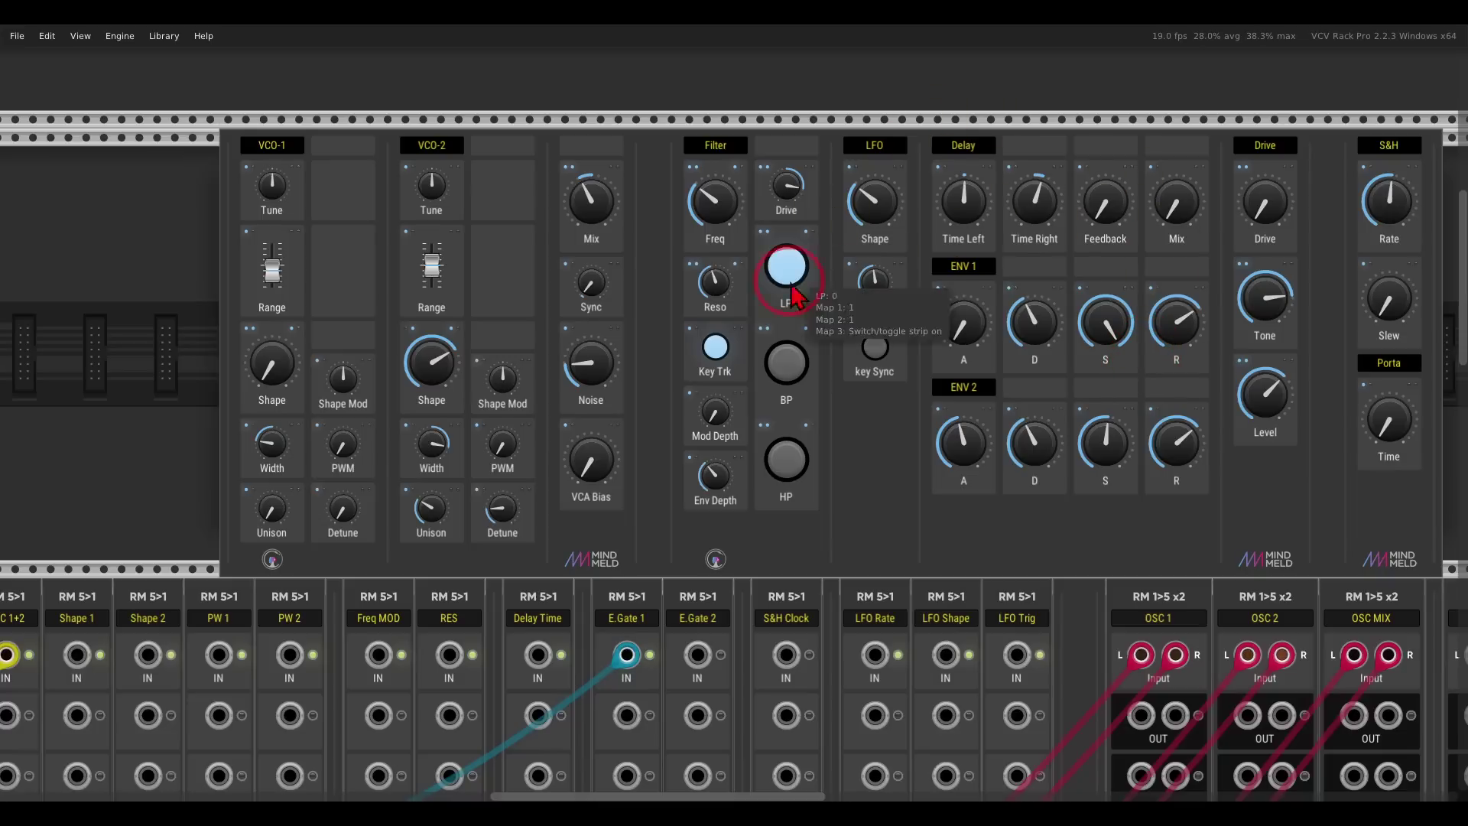
{"action": "double_click", "coordinate": [720, 499]}
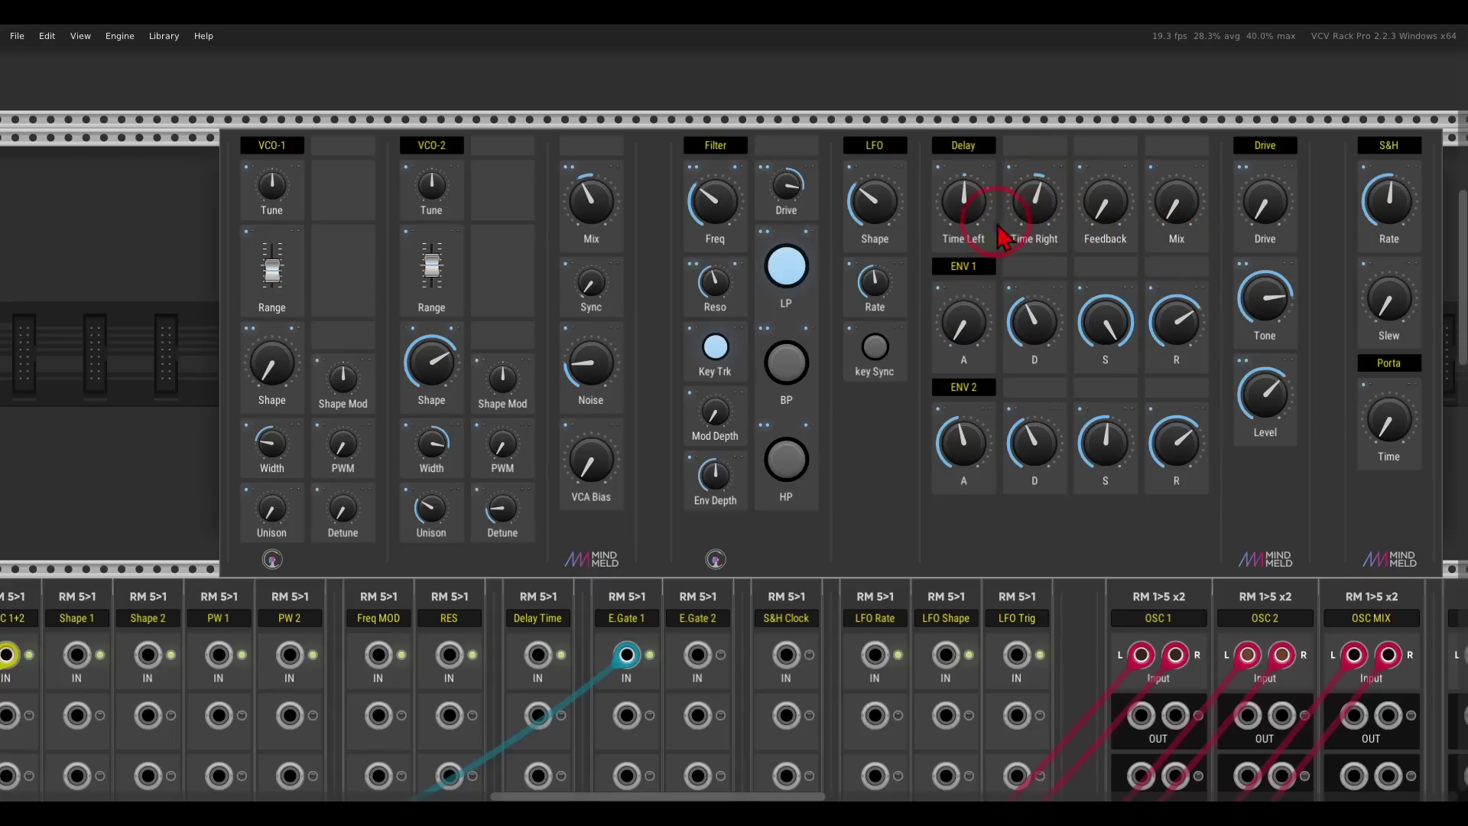
- Raise the Delay's Mix and Feedback, shorten both delay times, and increase the filter's Env Depth further
{"action": "mouse_move", "coordinate": [974, 229]}
{"action": "left_click_drag", "start_coordinate": [1180, 214], "coordinate": [1154, 126]}
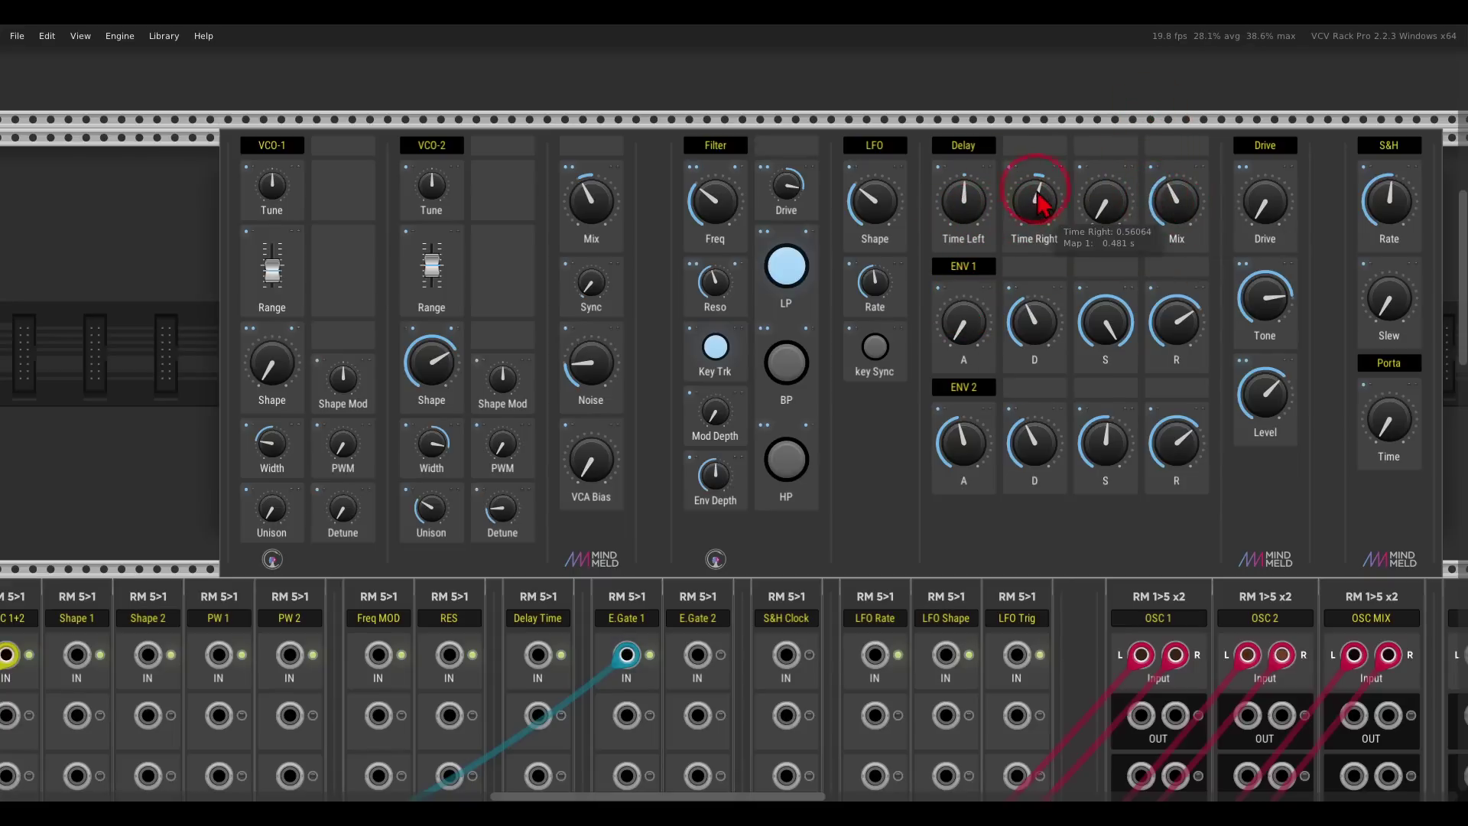
{"action": "left_click_drag", "start_coordinate": [1042, 190], "coordinate": [1037, 47]}
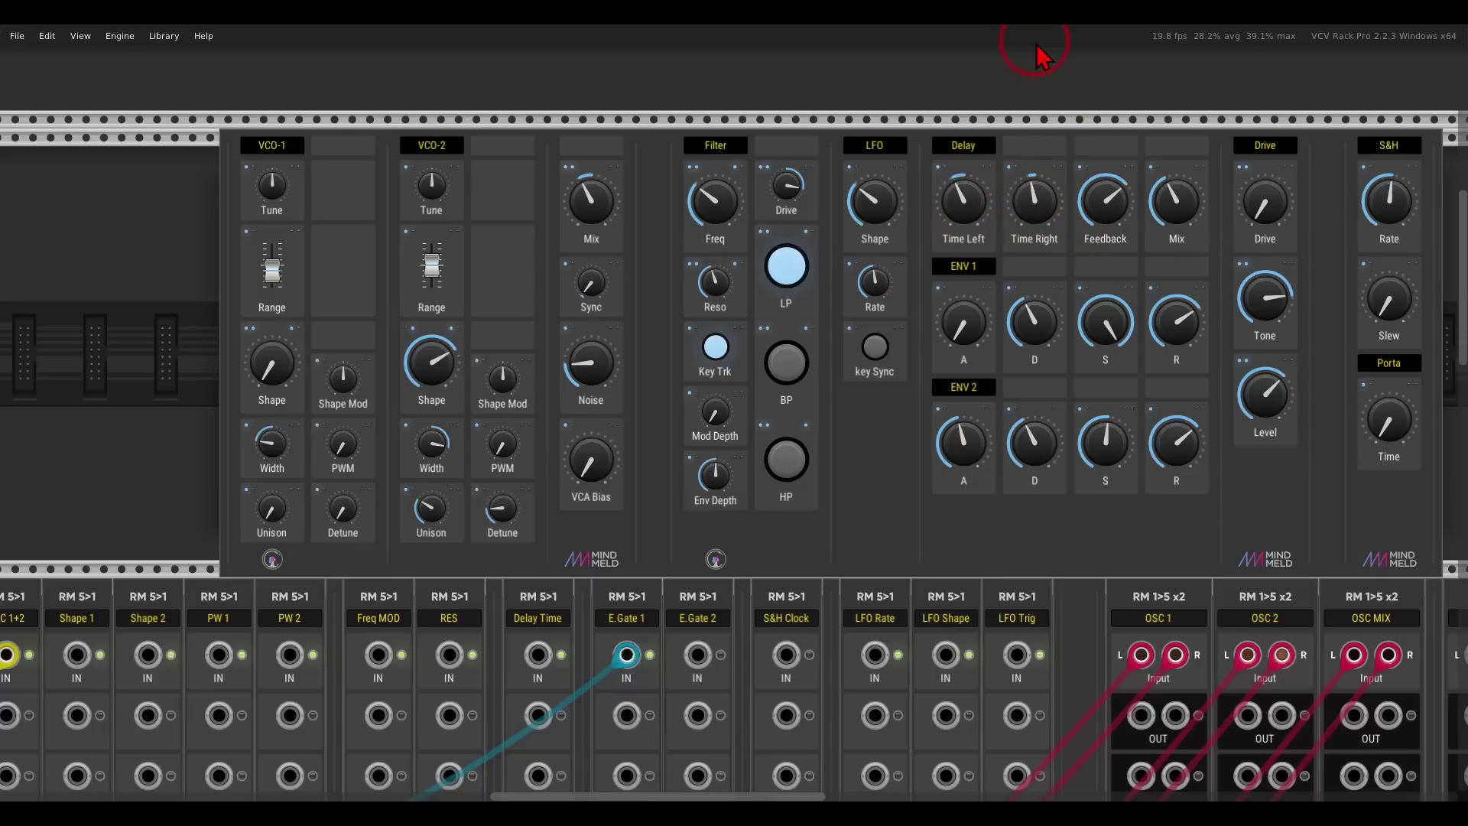
{"action": "left_click_drag", "start_coordinate": [713, 474], "coordinate": [698, 411]}
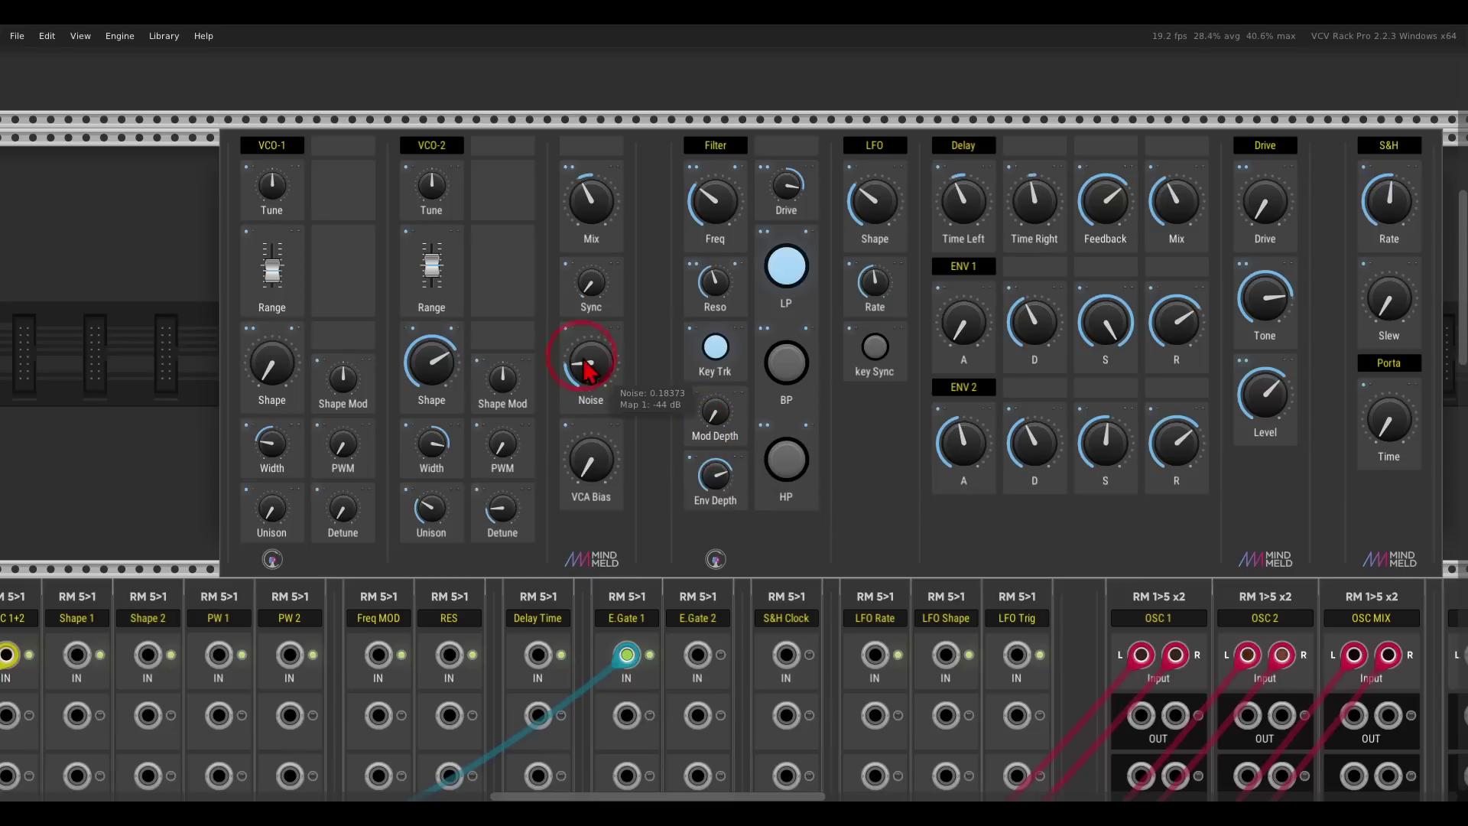
- Raise VCO-2's PWM to about half, readjust its Shape, and fine-tune the oscillator Mix and Noise levels
{"action": "left_click_drag", "start_coordinate": [587, 371], "coordinate": [583, 361]}
{"action": "mouse_move", "coordinate": [426, 360]}
{"action": "left_mouse_down"}
{"action": "mouse_move", "coordinate": [429, 341]}
{"action": "mouse_move", "coordinate": [437, 368]}
{"action": "left_mouse_up"}
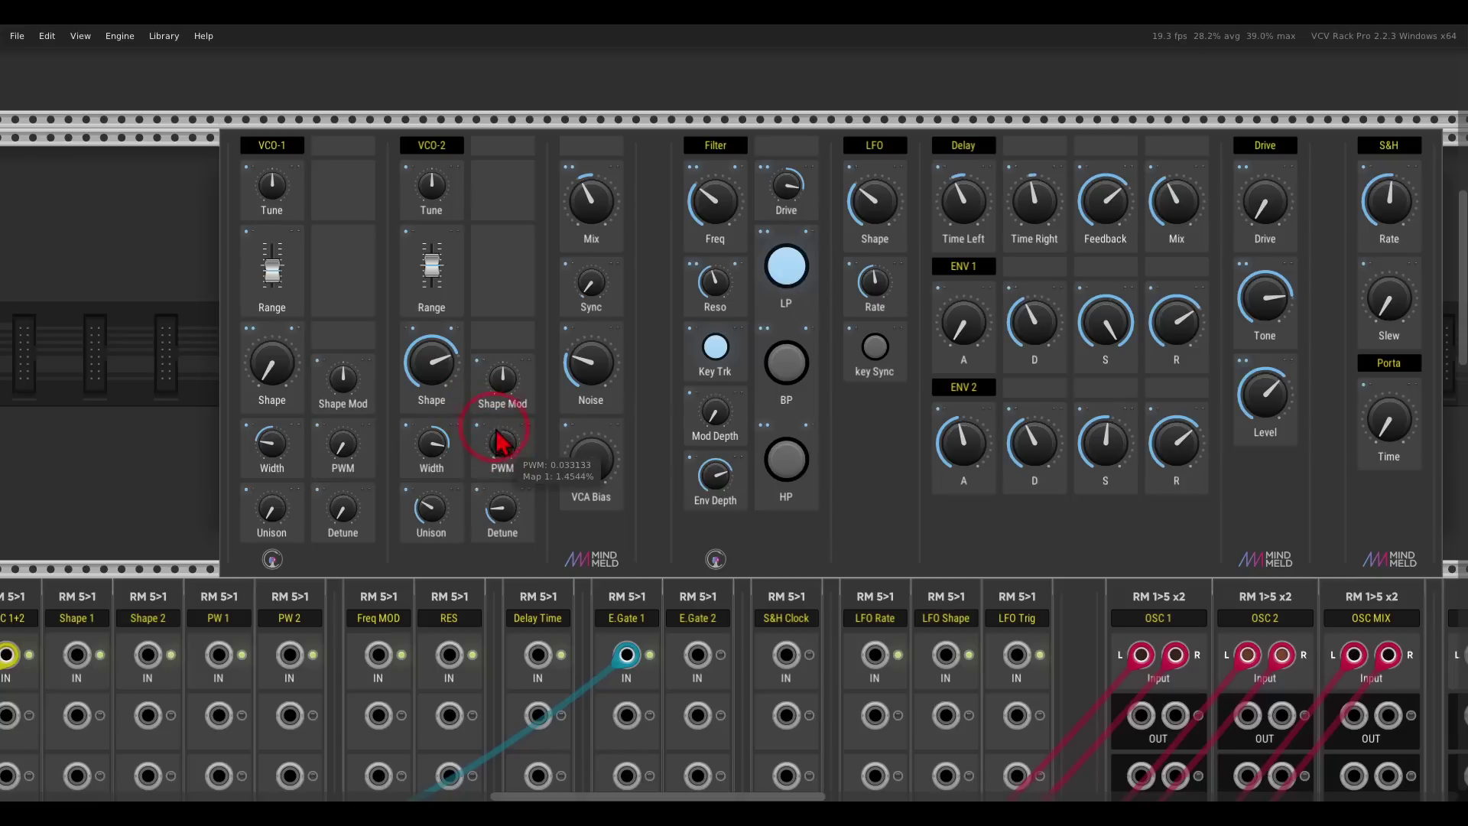
{"action": "mouse_move", "coordinate": [499, 442]}
{"action": "left_mouse_down"}
{"action": "mouse_move", "coordinate": [478, 344]}
{"action": "mouse_move", "coordinate": [493, 422]}
{"action": "left_mouse_up"}
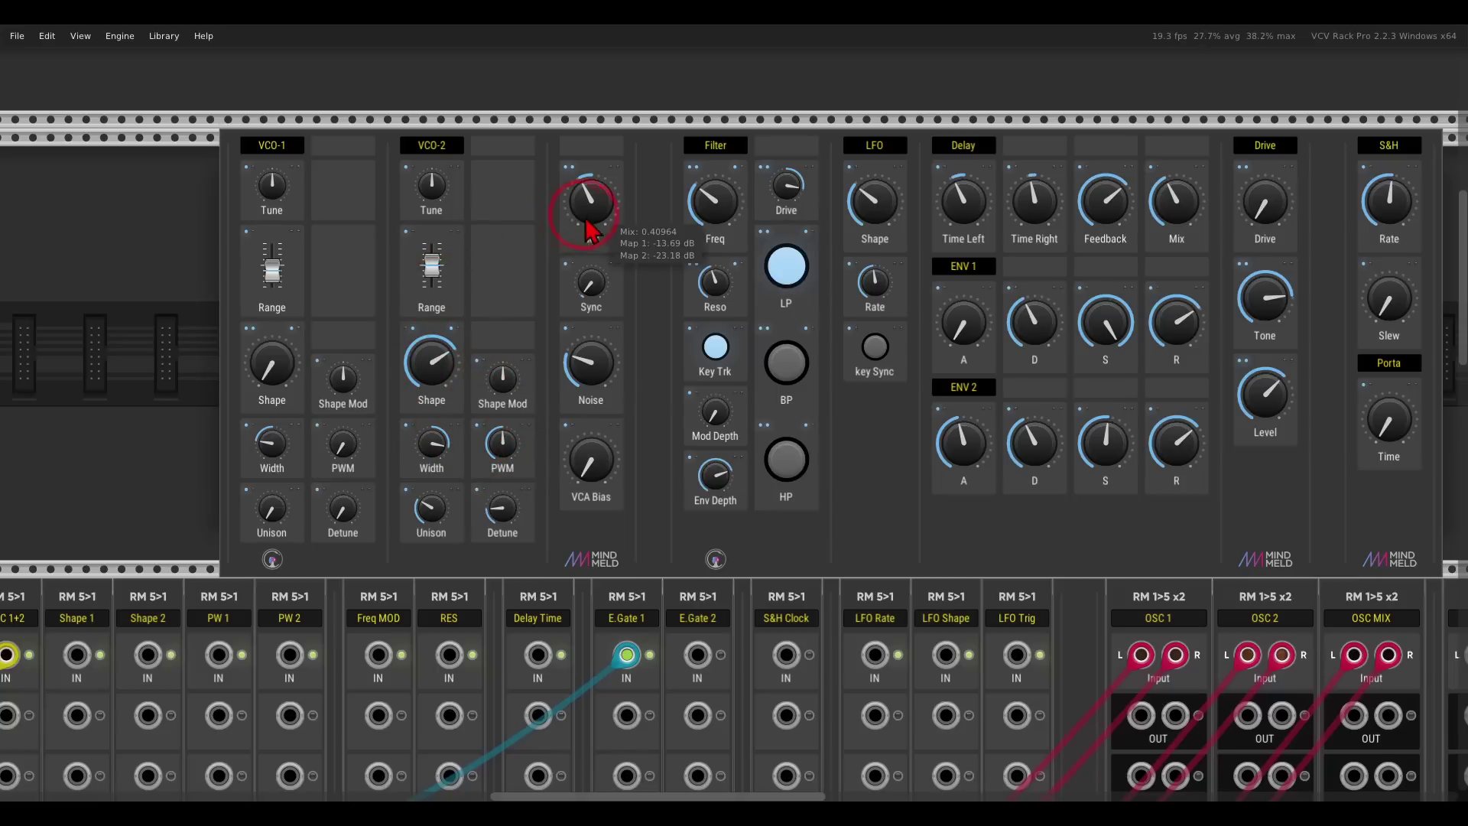
{"action": "left_click_drag", "start_coordinate": [587, 220], "coordinate": [580, 215]}
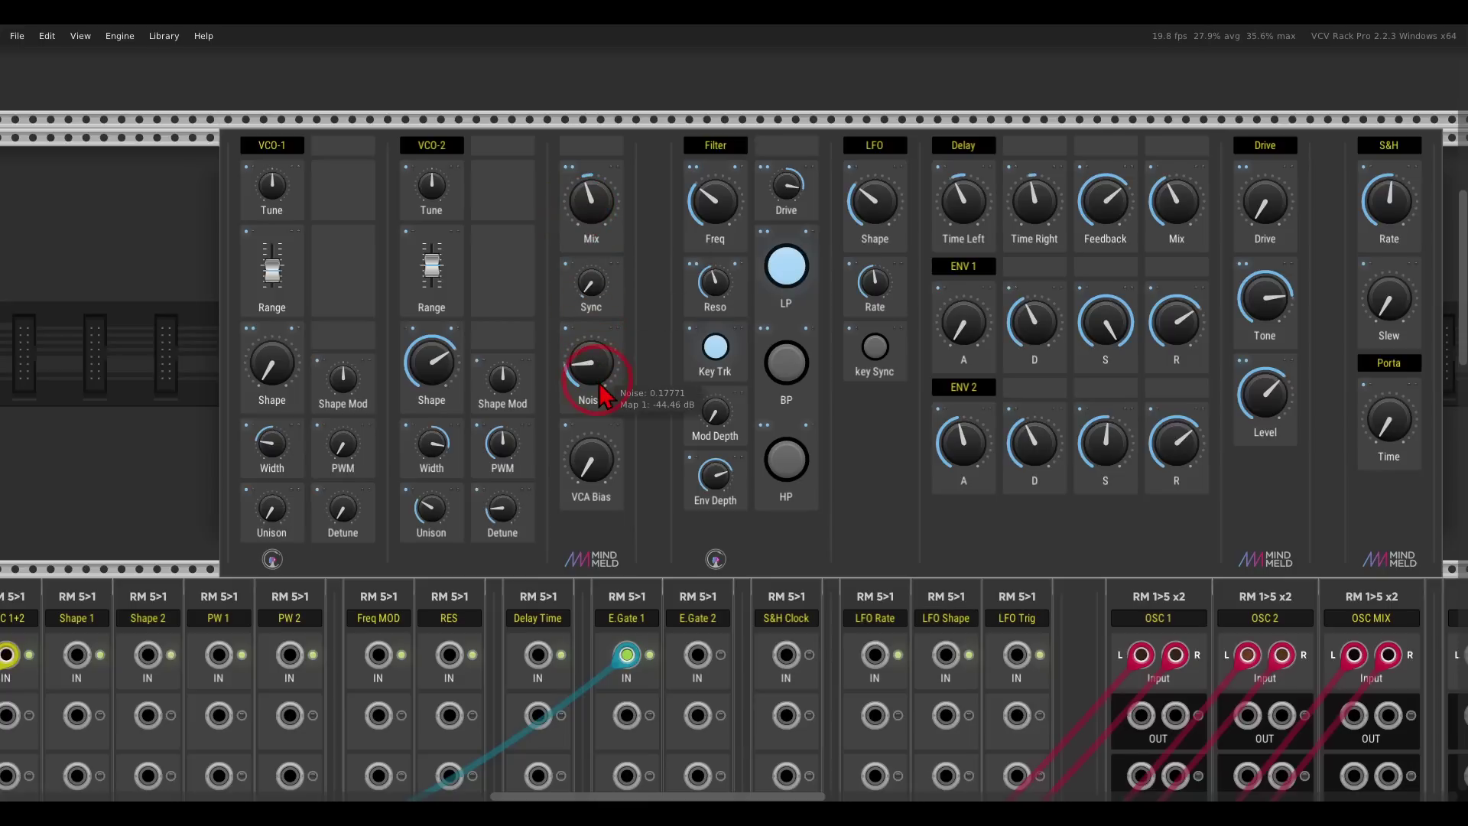
{"action": "left_click_drag", "start_coordinate": [595, 380], "coordinate": [594, 381]}
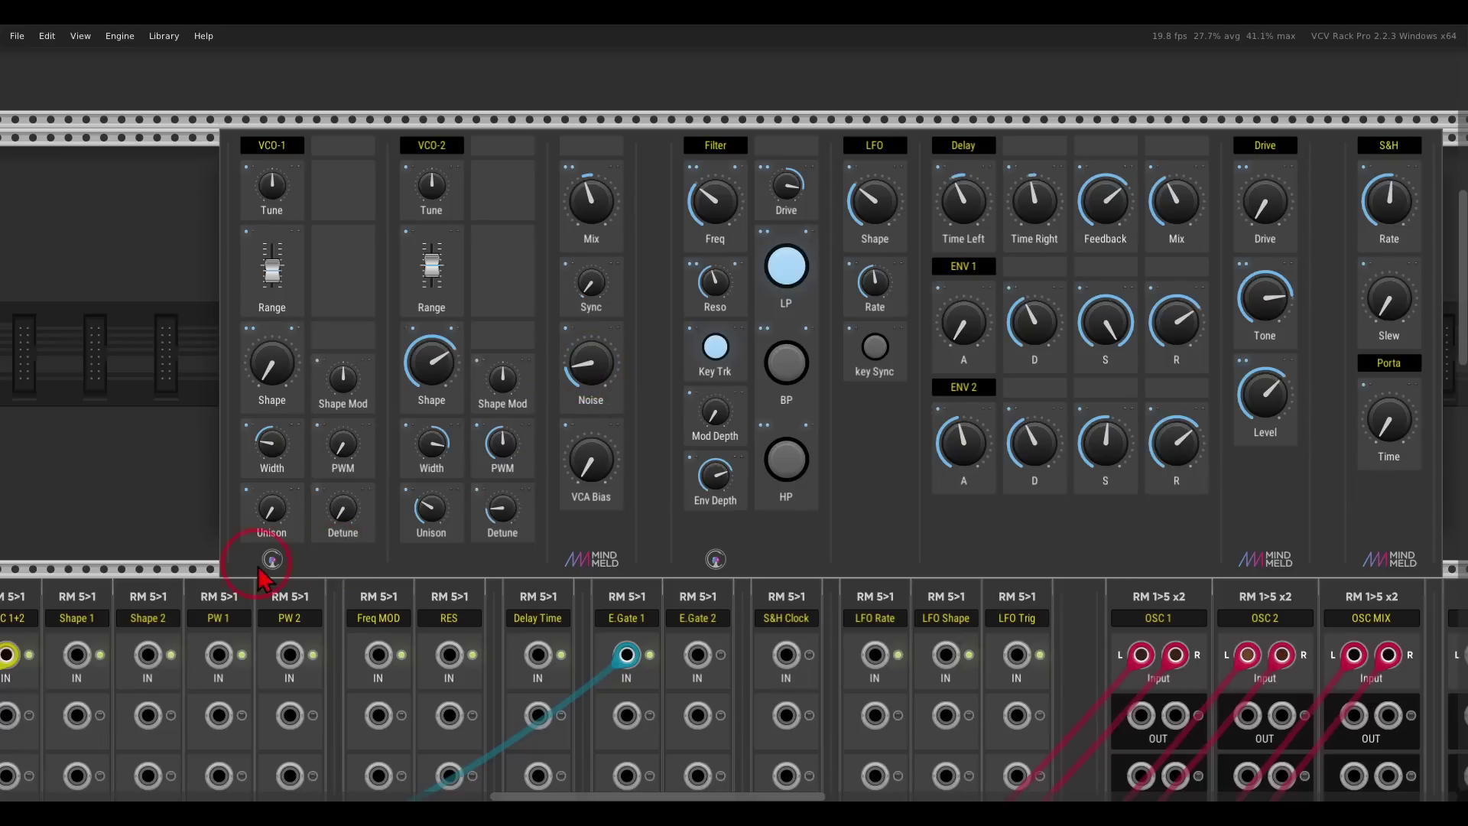
- Set the MIDI-CV module's polyphony channels to 5
{"action": "left_click_drag", "start_coordinate": [255, 576], "coordinate": [1025, 172]}
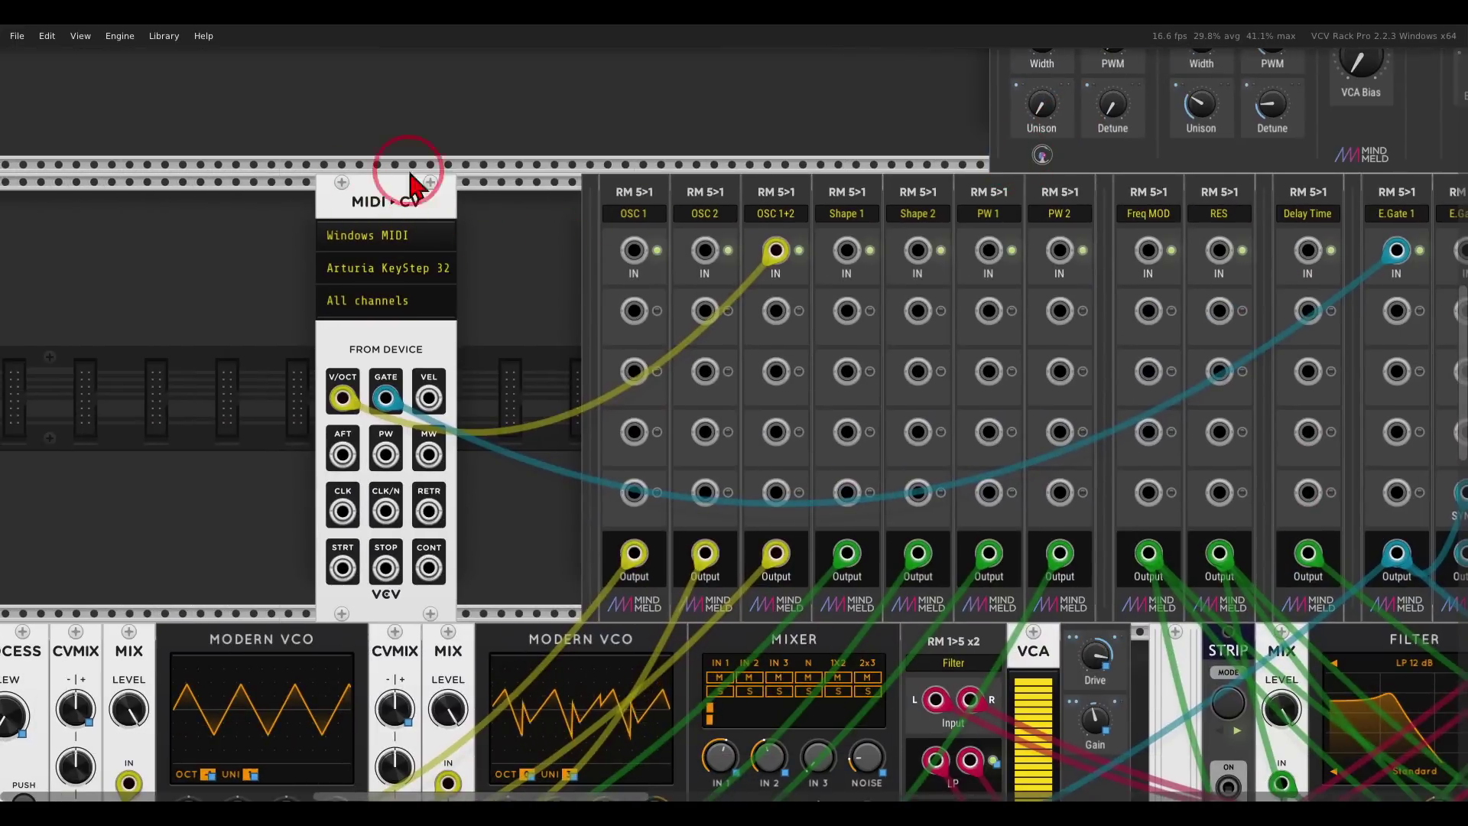
{"action": "right_click", "coordinate": [386, 223]}
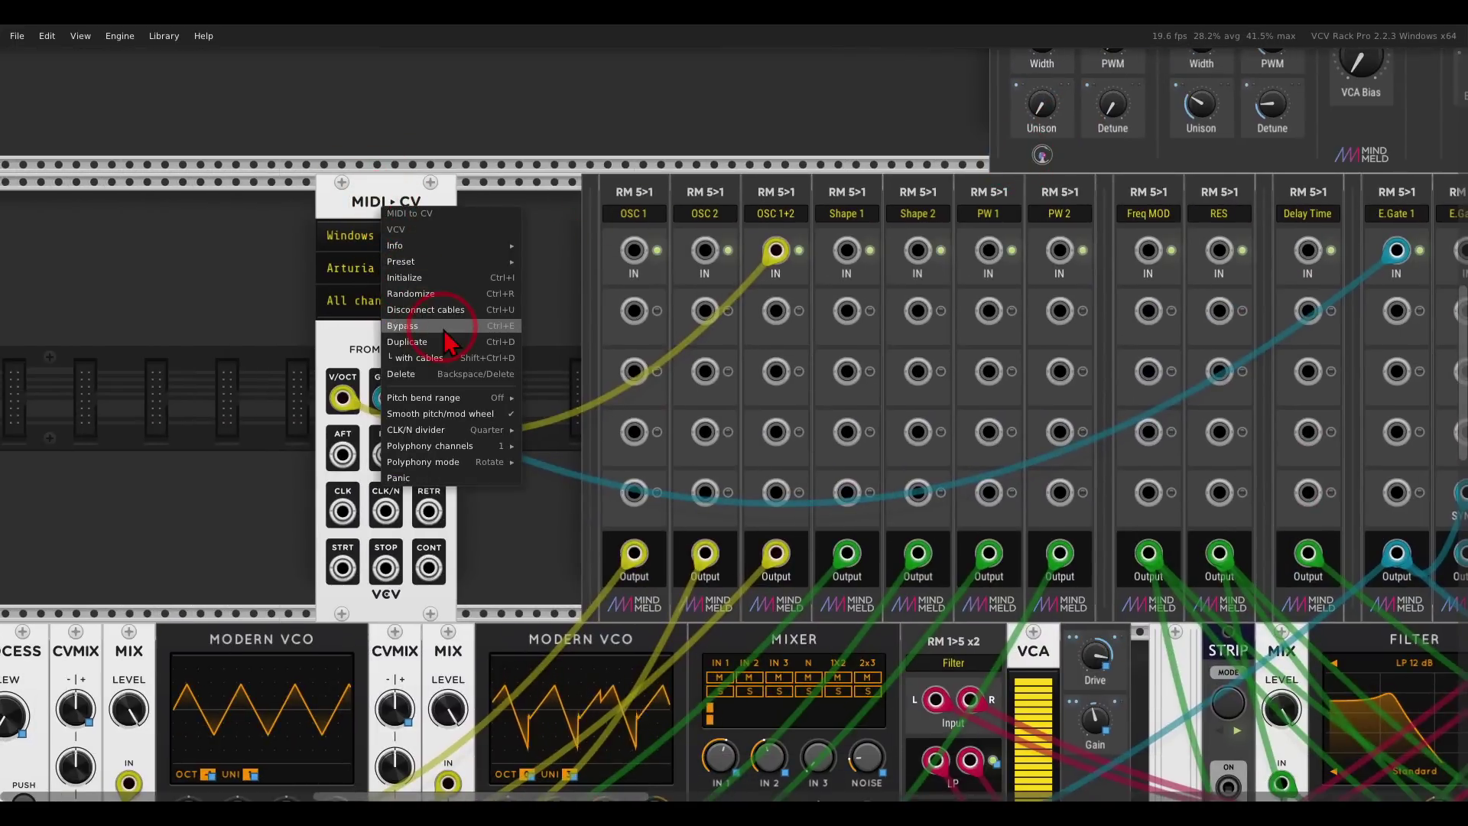
{"action": "mouse_move", "coordinate": [443, 433]}
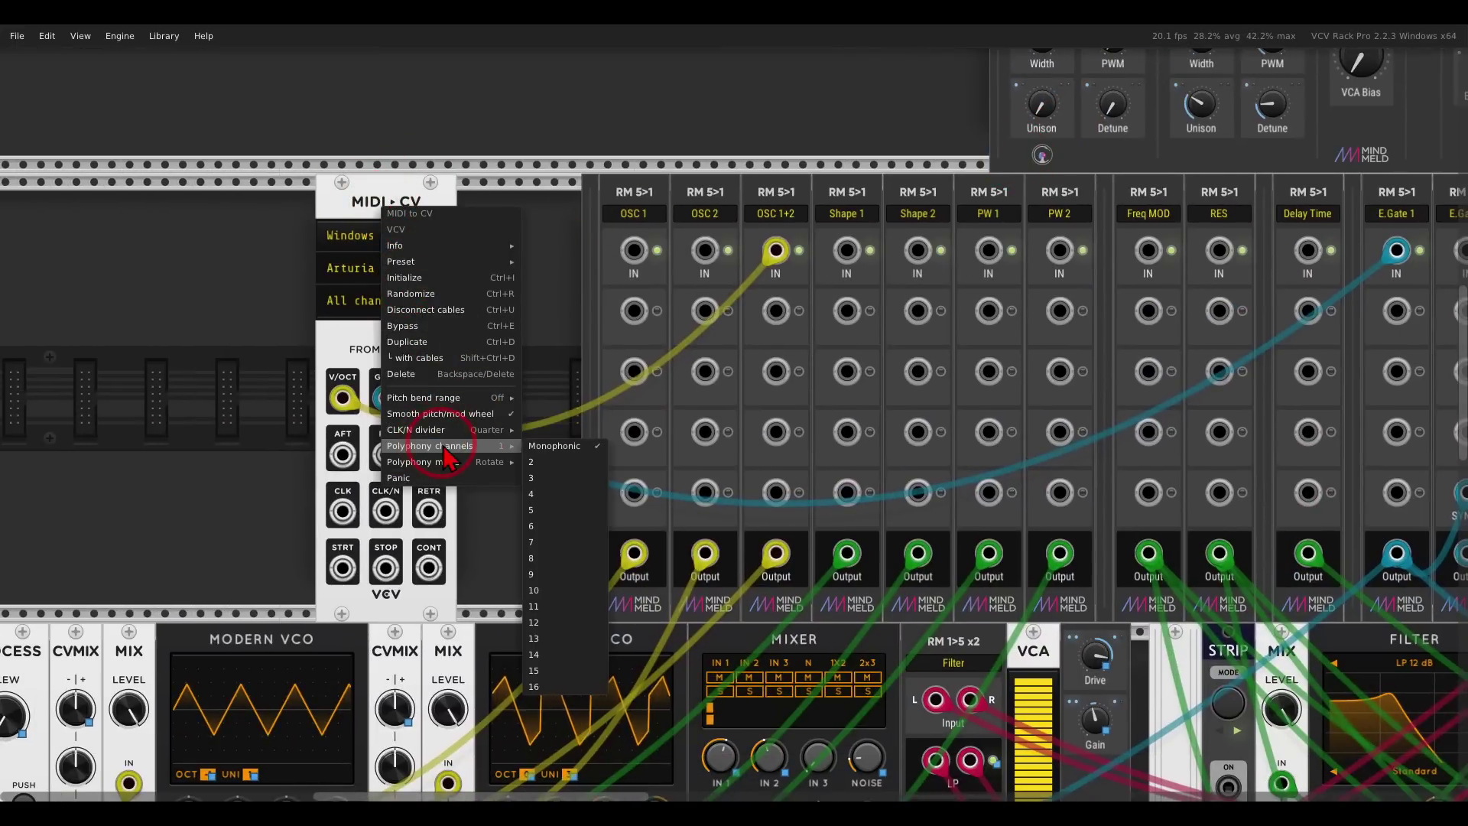
{"action": "left_click", "coordinate": [548, 510]}
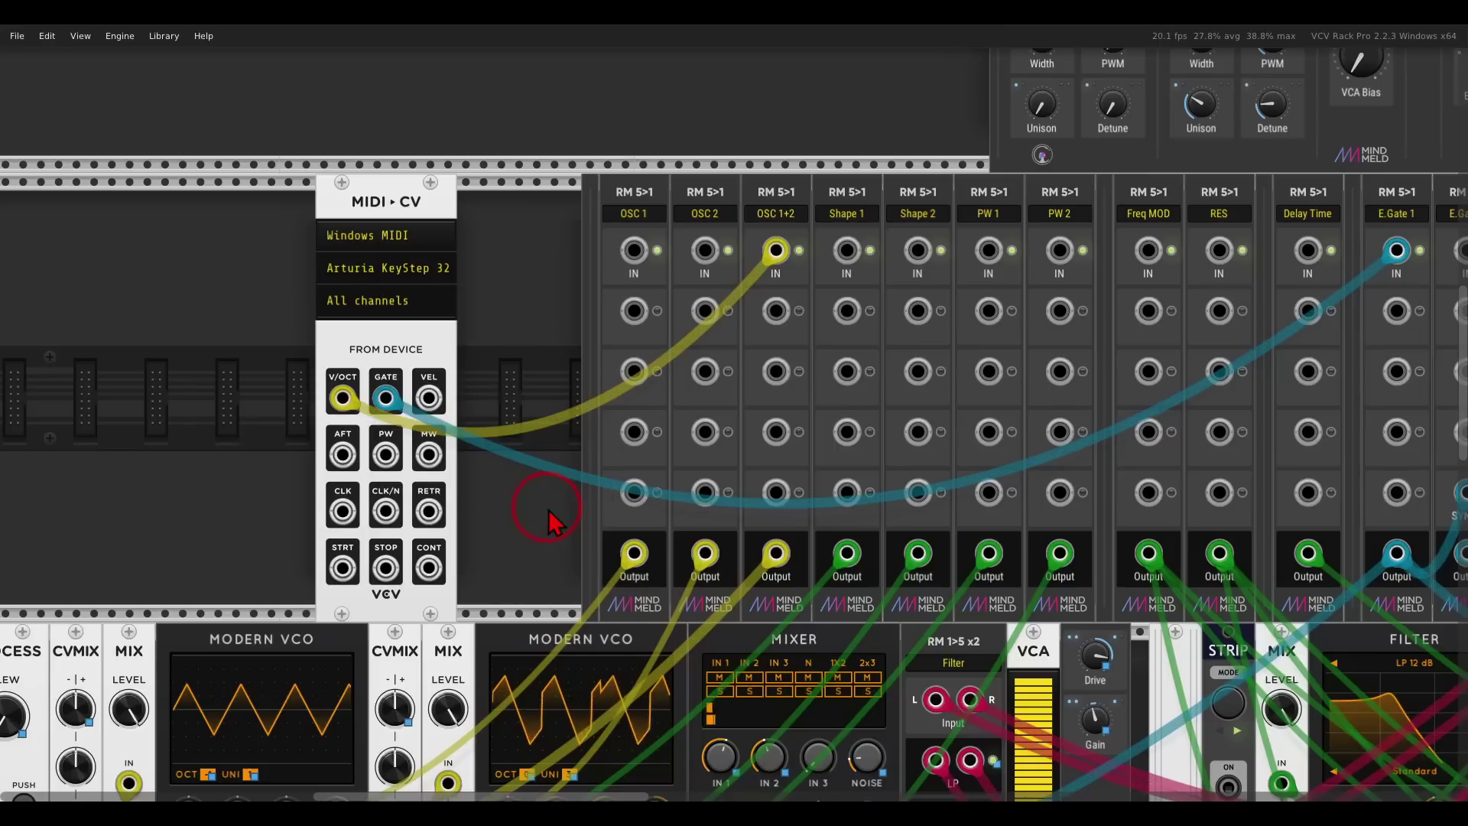
- Return to the synth's control panel and readjust the Drive section's Level for polyphonic playing
{"action": "scroll", "coordinate": [1245, 181], "scroll_direction": "right", "scroll_amount": 10}
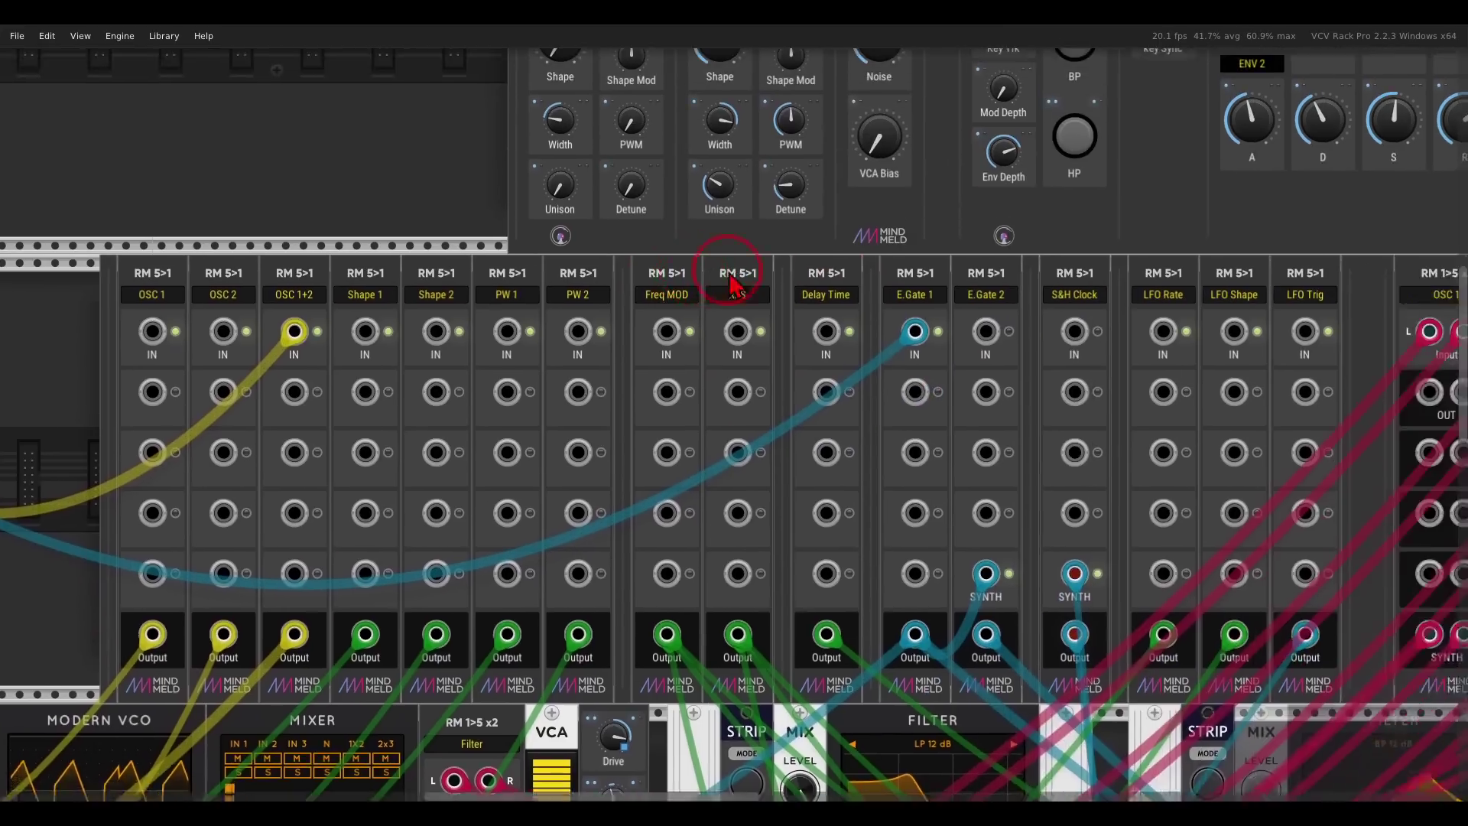
{"action": "scroll", "coordinate": [728, 295], "scroll_direction": "up", "scroll_amount": 5}
{"action": "scroll", "coordinate": [970, 463], "scroll_direction": "up", "scroll_amount": 2}
{"action": "scroll", "coordinate": [970, 463], "scroll_direction": "right", "scroll_amount": 4}
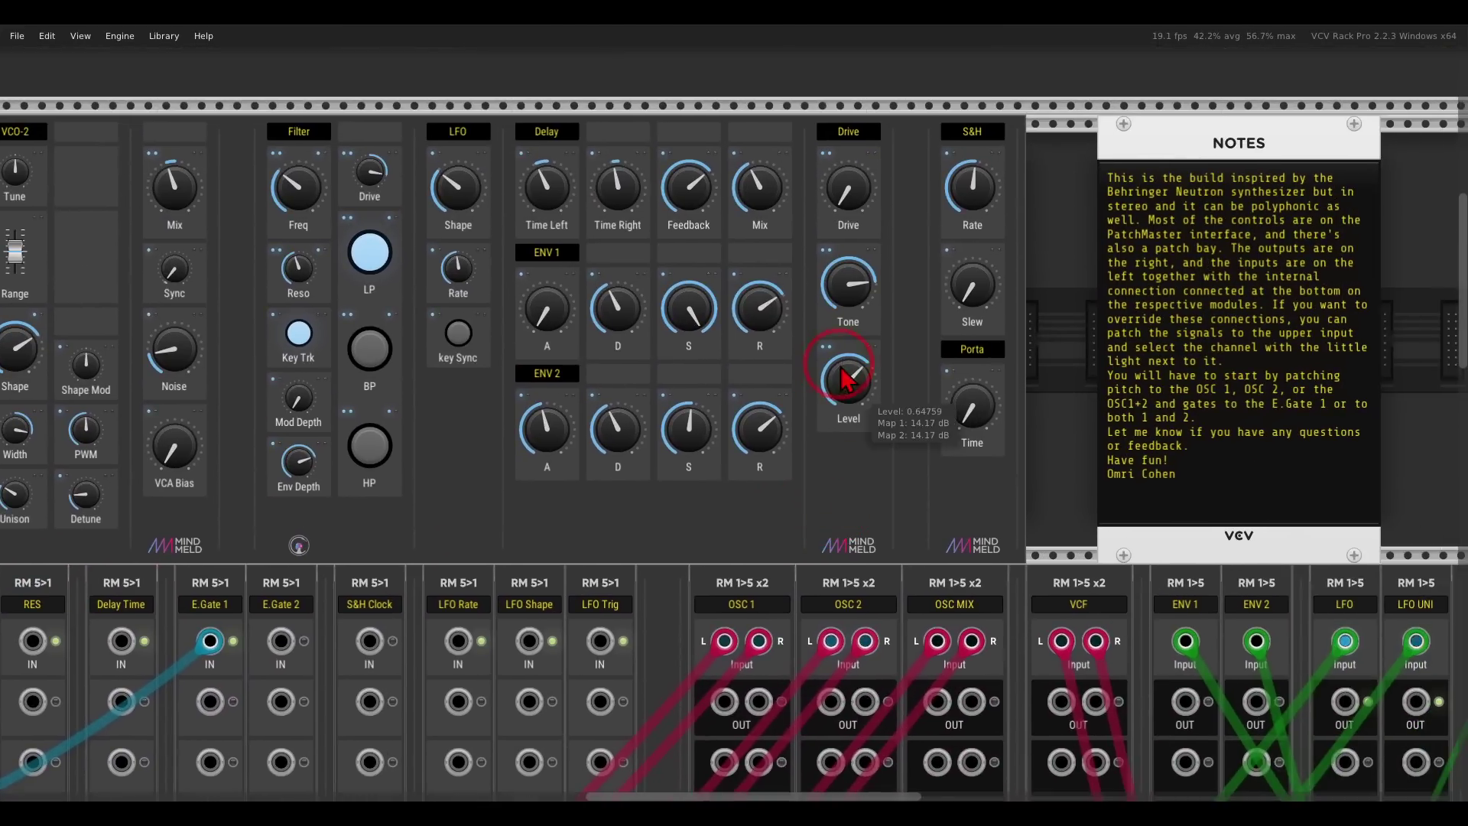
{"action": "left_click_drag", "start_coordinate": [847, 386], "coordinate": [824, 348]}
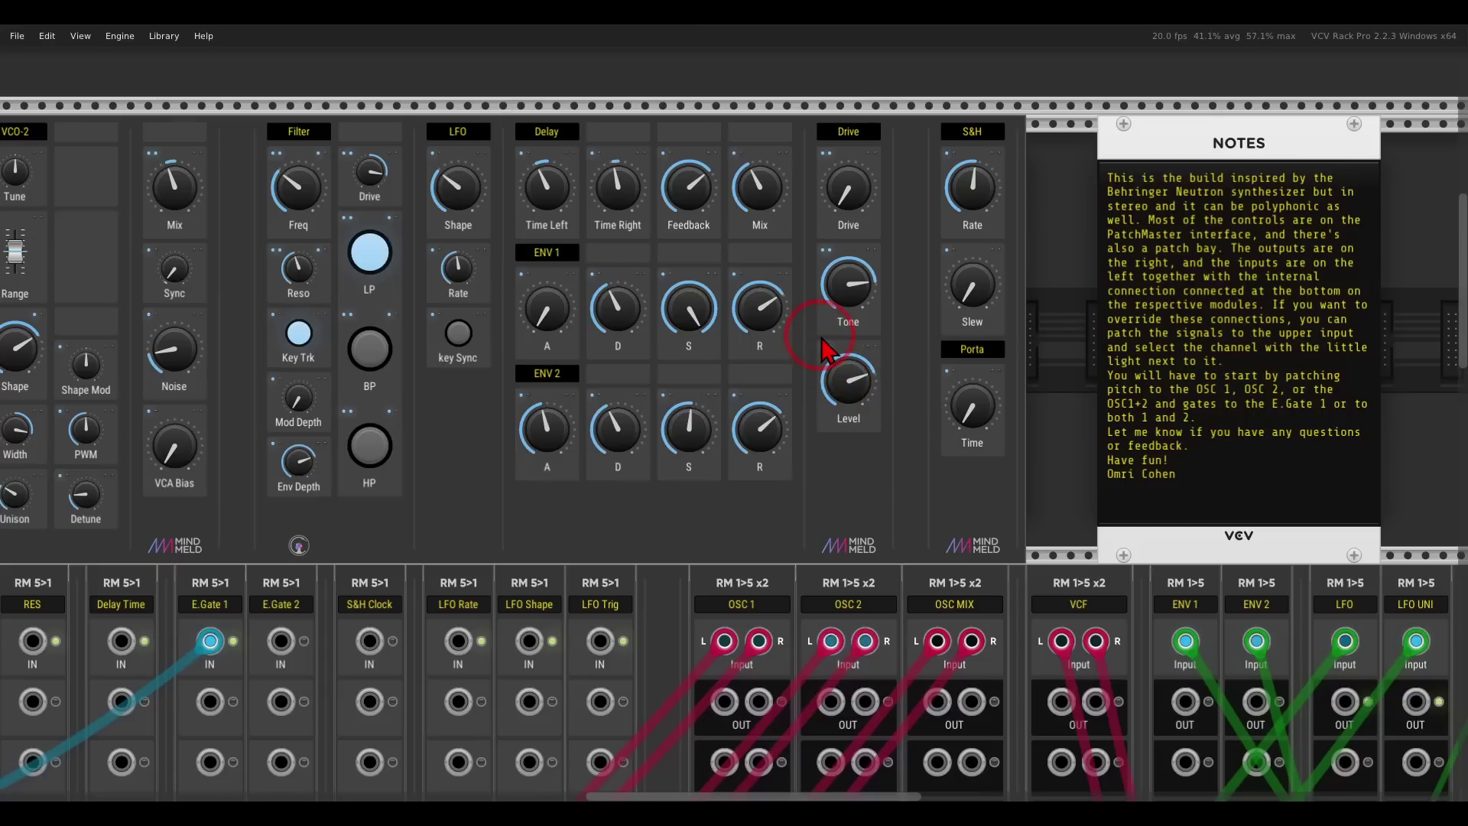
{"action": "mouse_move", "coordinate": [847, 394]}
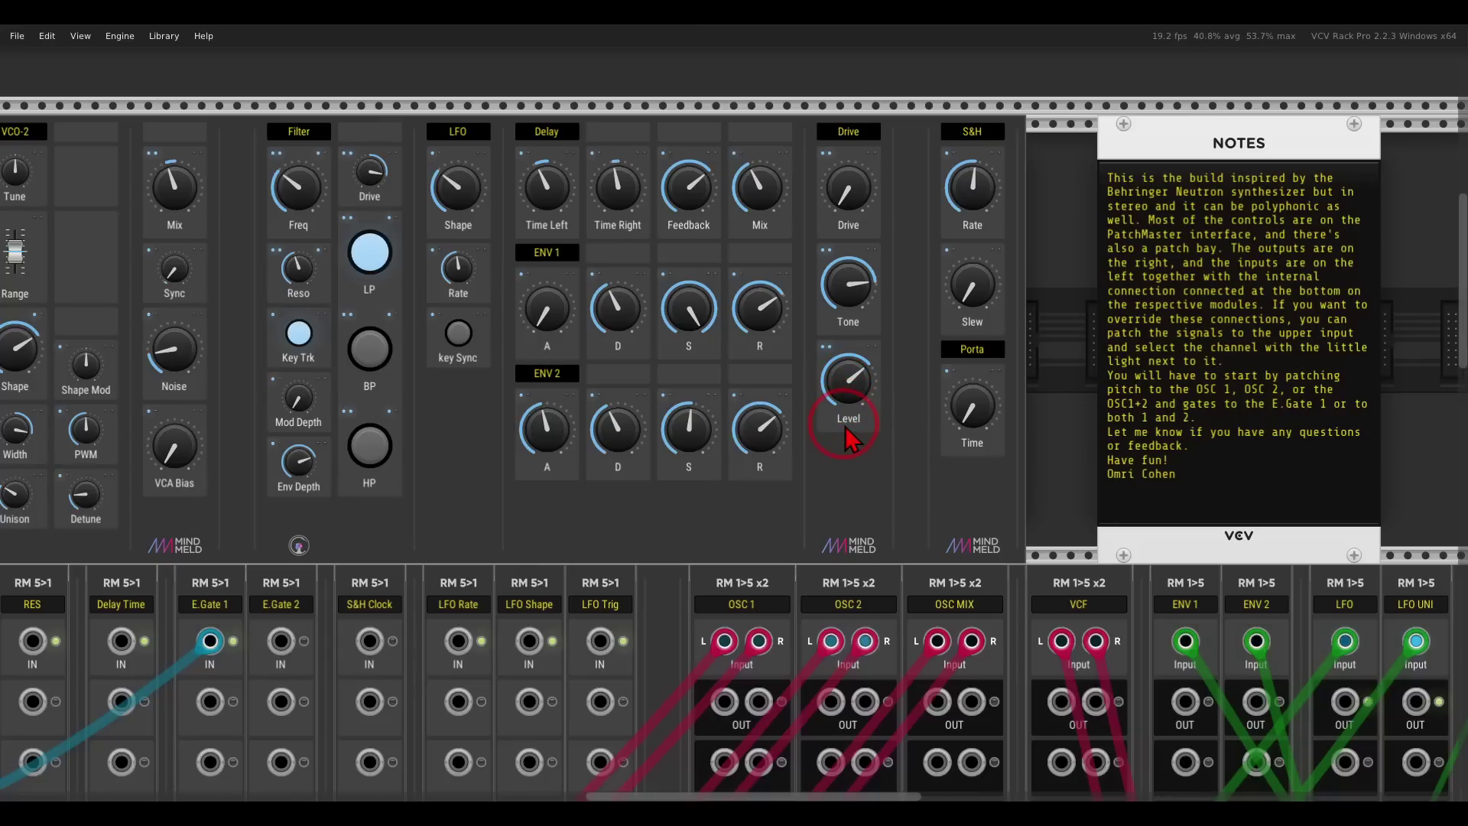
- Raise the Drive section's Drive to slightly above half, increase Tone a little and reduce Level
{"action": "left_click_drag", "start_coordinate": [845, 191], "coordinate": [819, 98]}
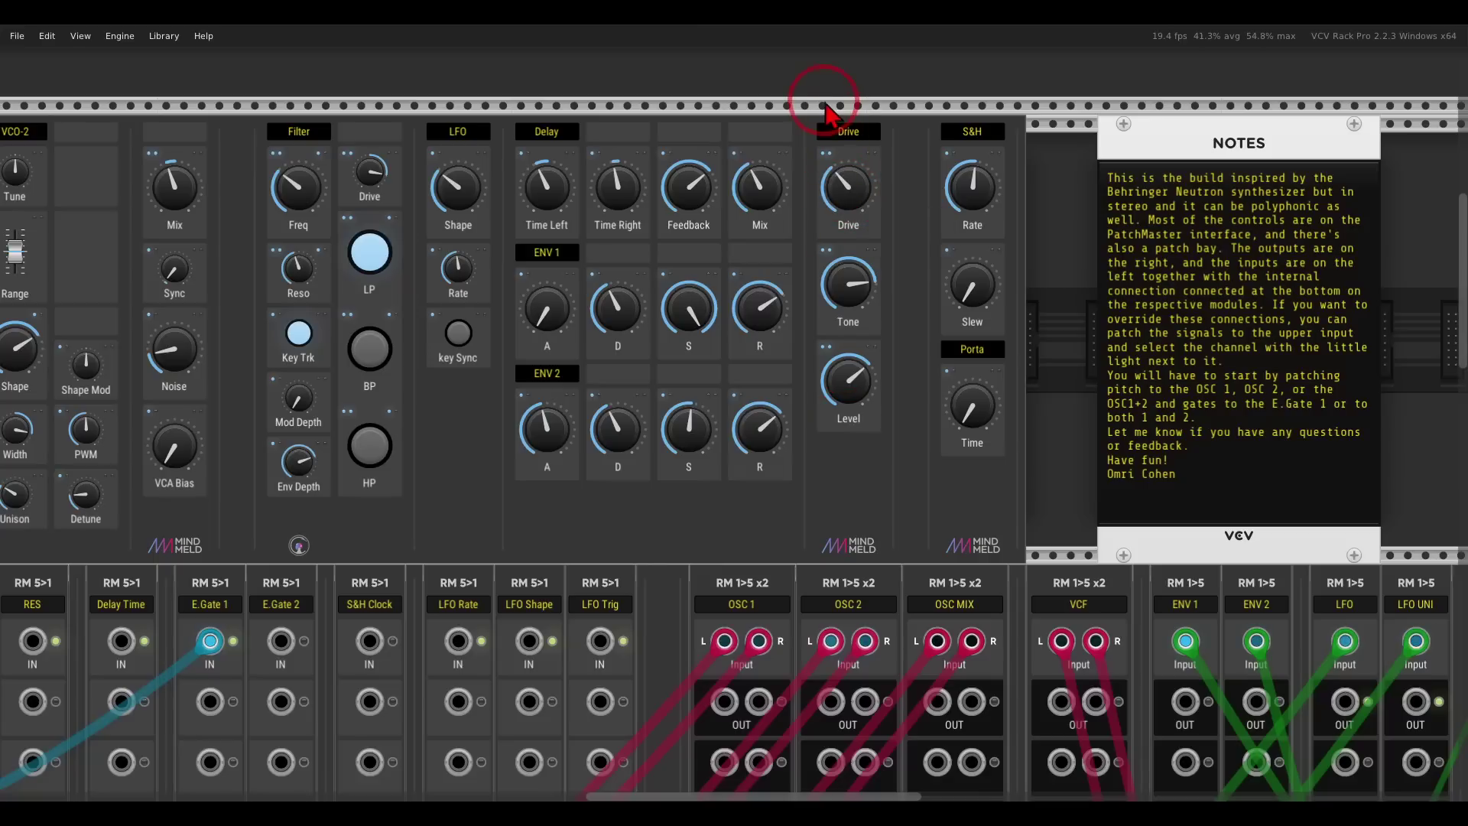
{"action": "double_click", "coordinate": [847, 197]}
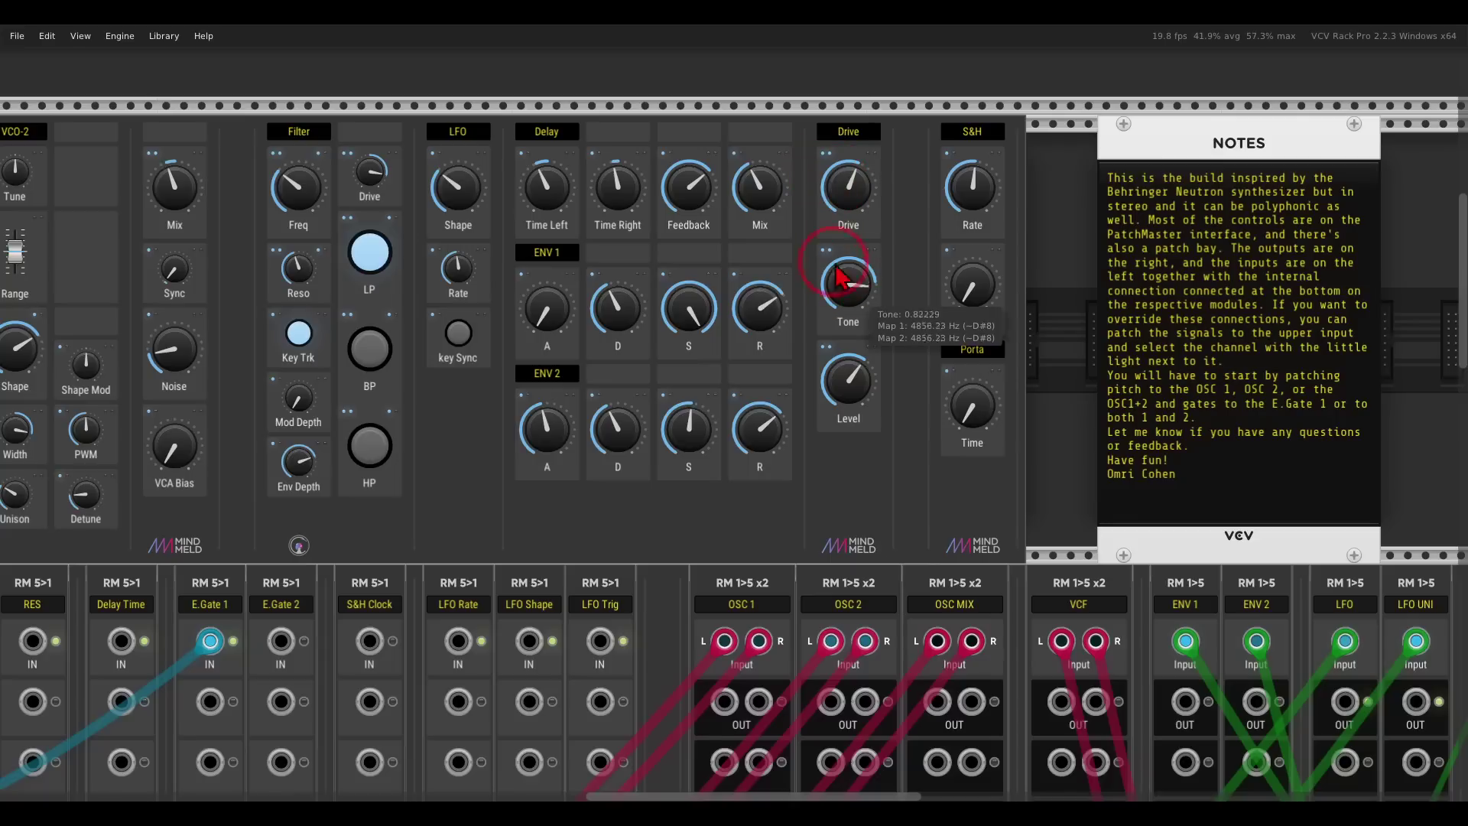
{"action": "left_click_drag", "start_coordinate": [831, 254], "coordinate": [835, 281]}
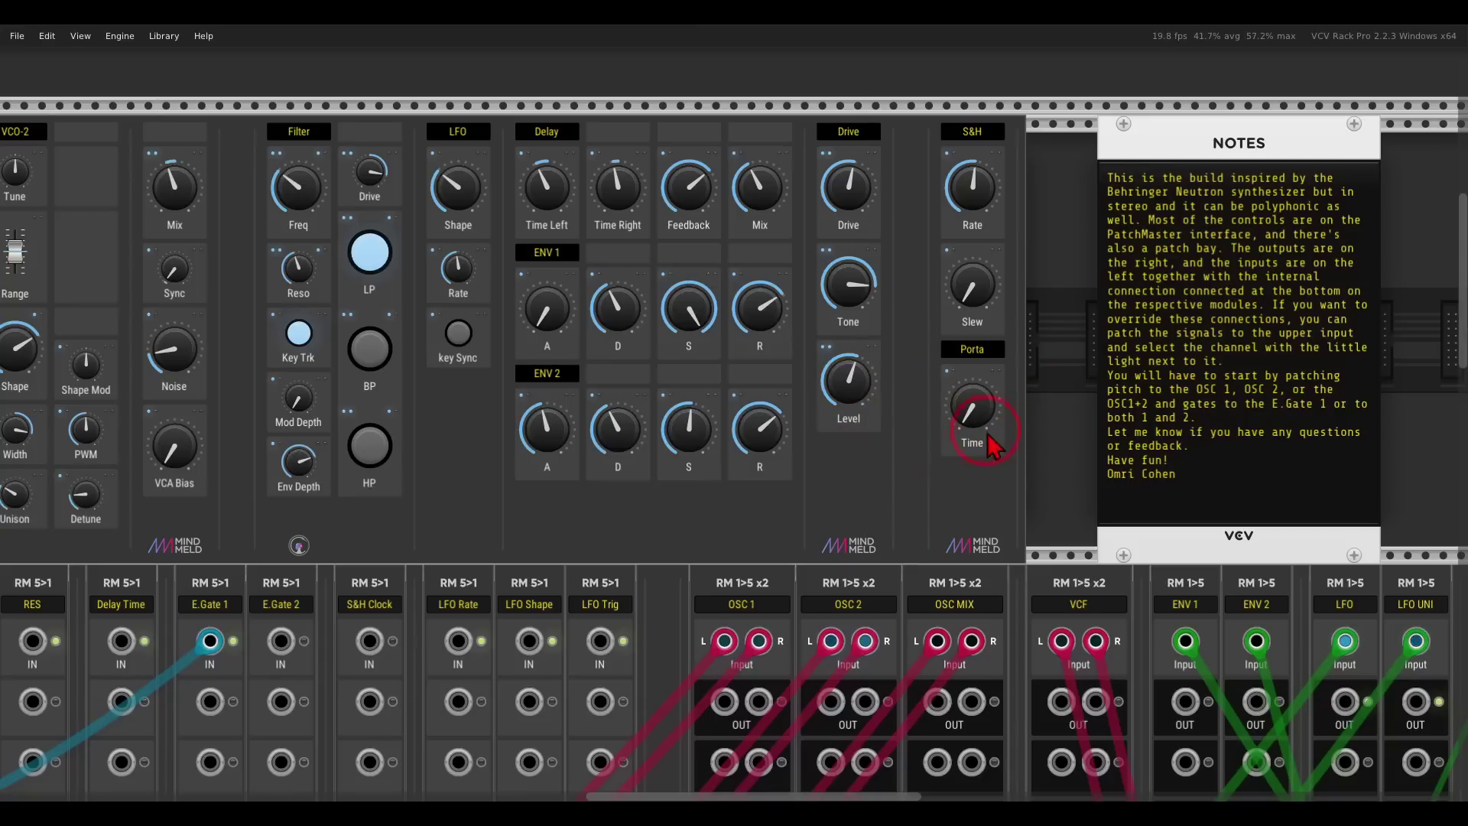
- Raise the portamento Time to about half, and reduce it to roughly a fifth
{"action": "mouse_move", "coordinate": [979, 413]}
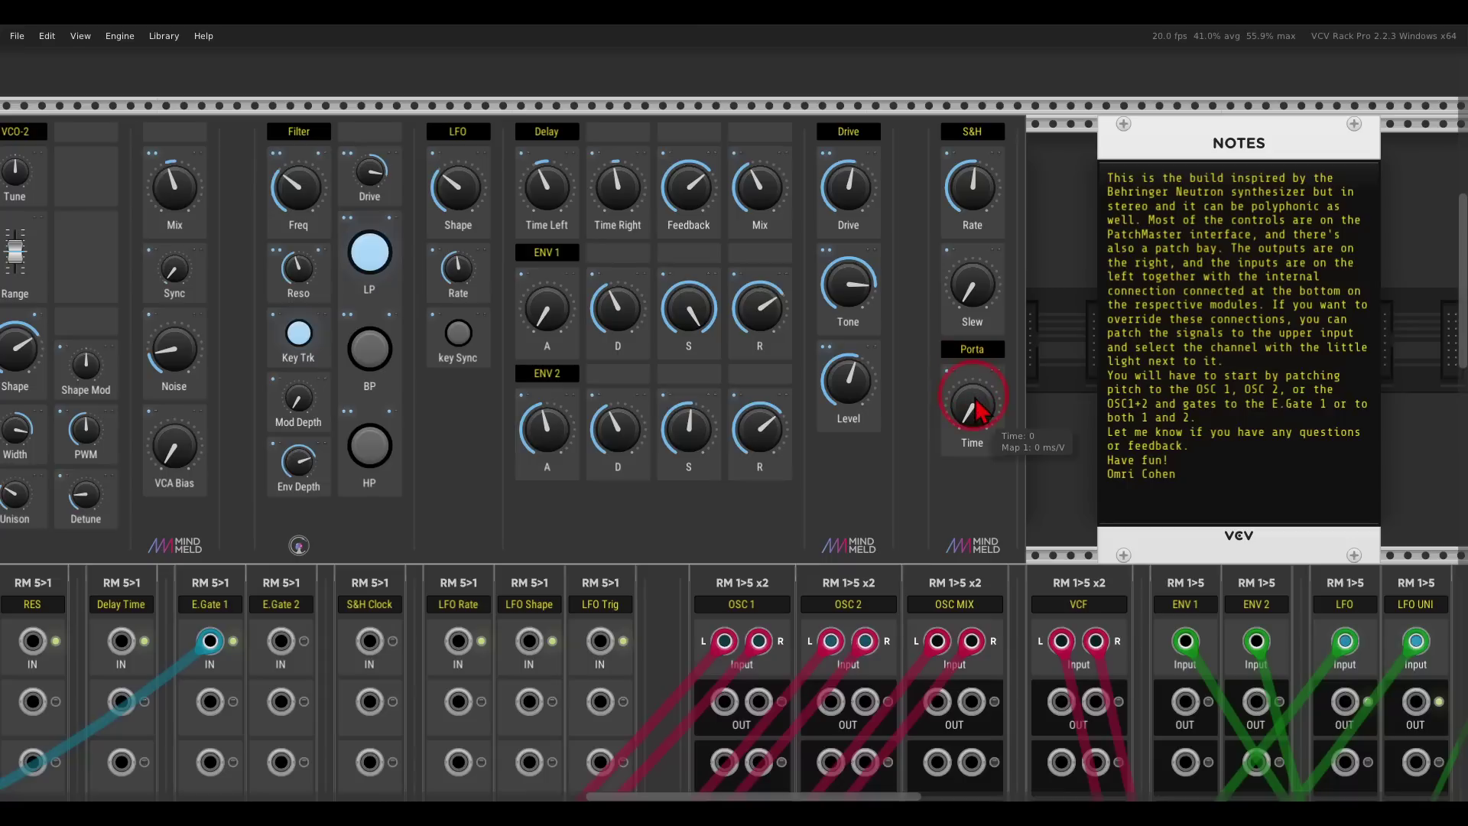
{"action": "left_click_drag", "start_coordinate": [979, 417], "coordinate": [967, 286]}
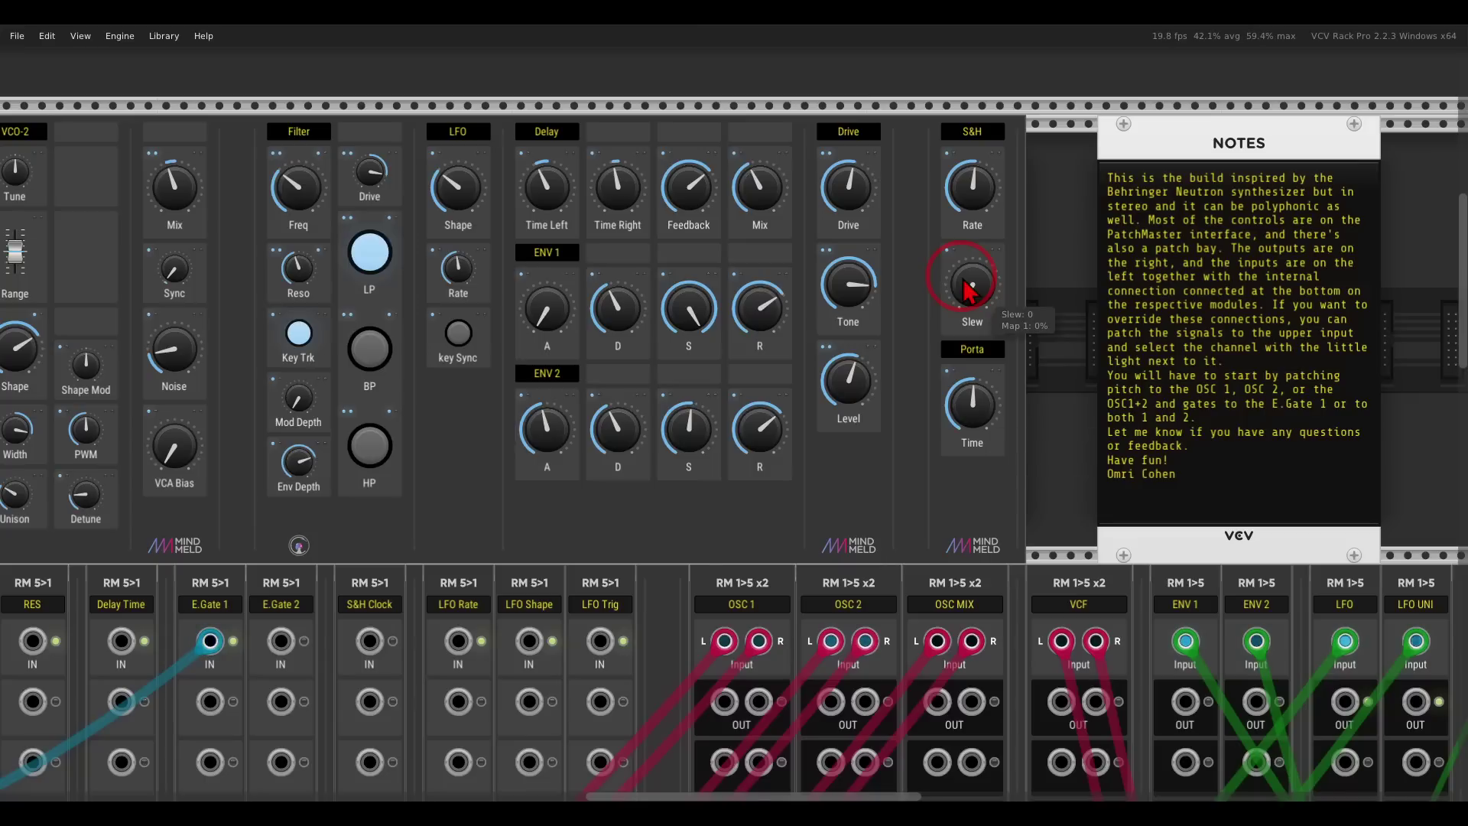
{"action": "left_click_drag", "start_coordinate": [969, 409], "coordinate": [983, 470]}
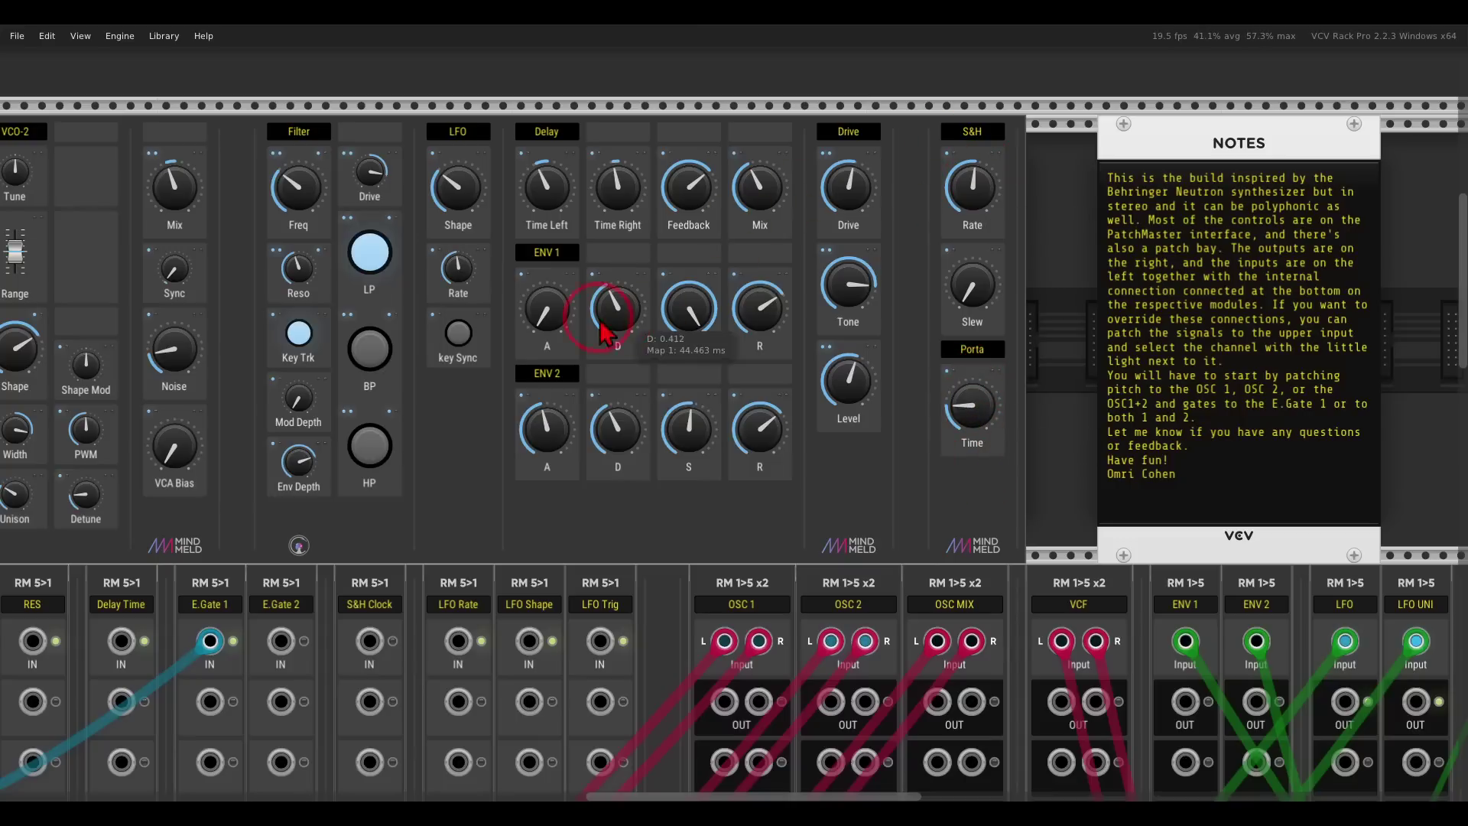
- Review the patch bay's input and output modules from OSC 1 through S&H, and look over the whole patch
{"action": "scroll", "coordinate": [600, 241], "scroll_direction": "down", "scroll_amount": 3}
{"action": "scroll", "coordinate": [601, 240], "scroll_direction": "right", "scroll_amount": 2}
{"action": "scroll", "coordinate": [600, 241], "scroll_direction": "down", "scroll_amount": 4}
{"action": "scroll", "coordinate": [600, 241], "scroll_direction": "left", "scroll_amount": 8}
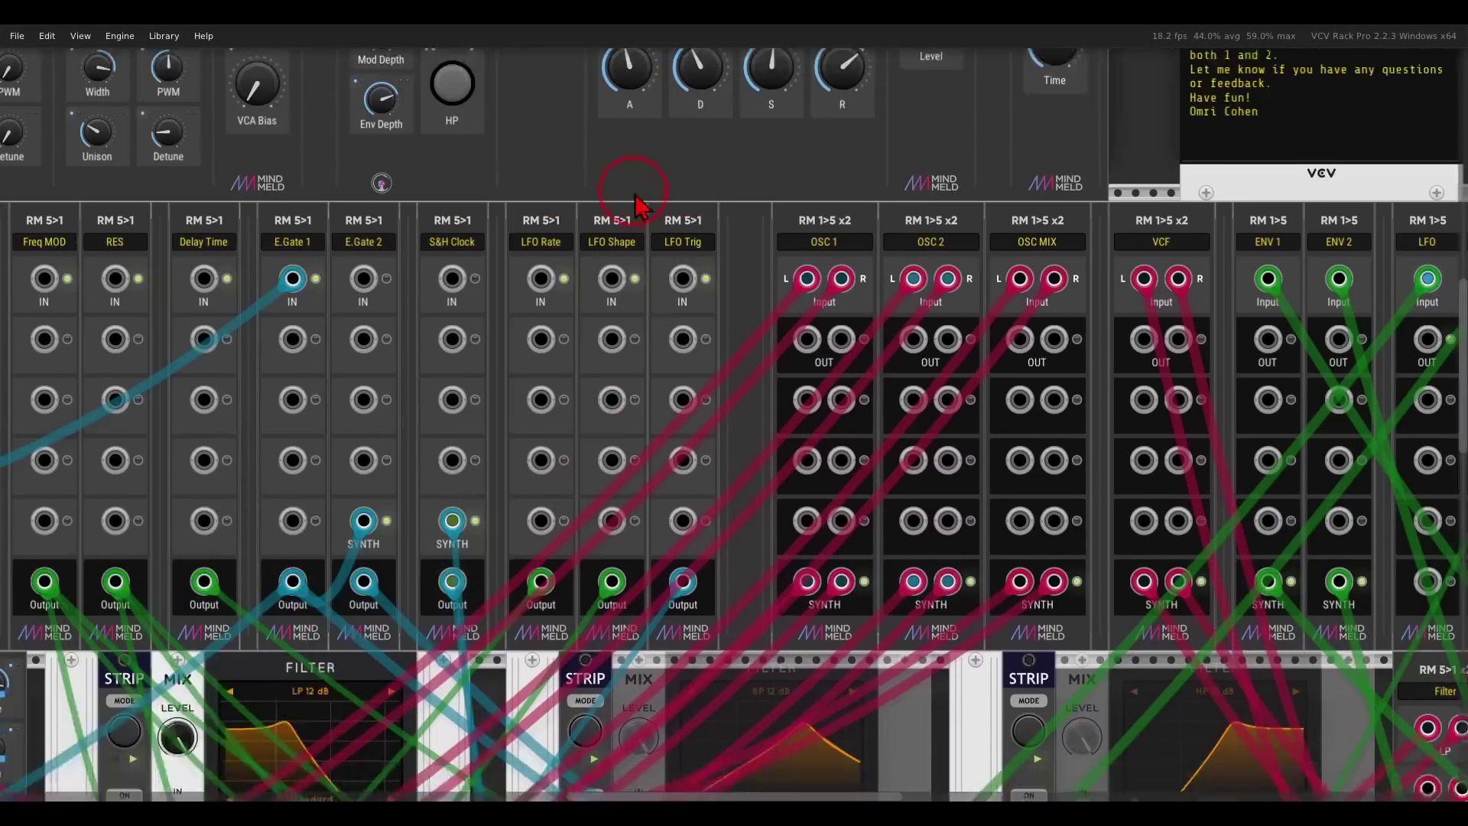
{"action": "scroll", "coordinate": [1124, 194], "scroll_direction": "left", "scroll_amount": 1}
{"action": "scroll", "coordinate": [1124, 195], "scroll_direction": "down", "scroll_amount": 1}
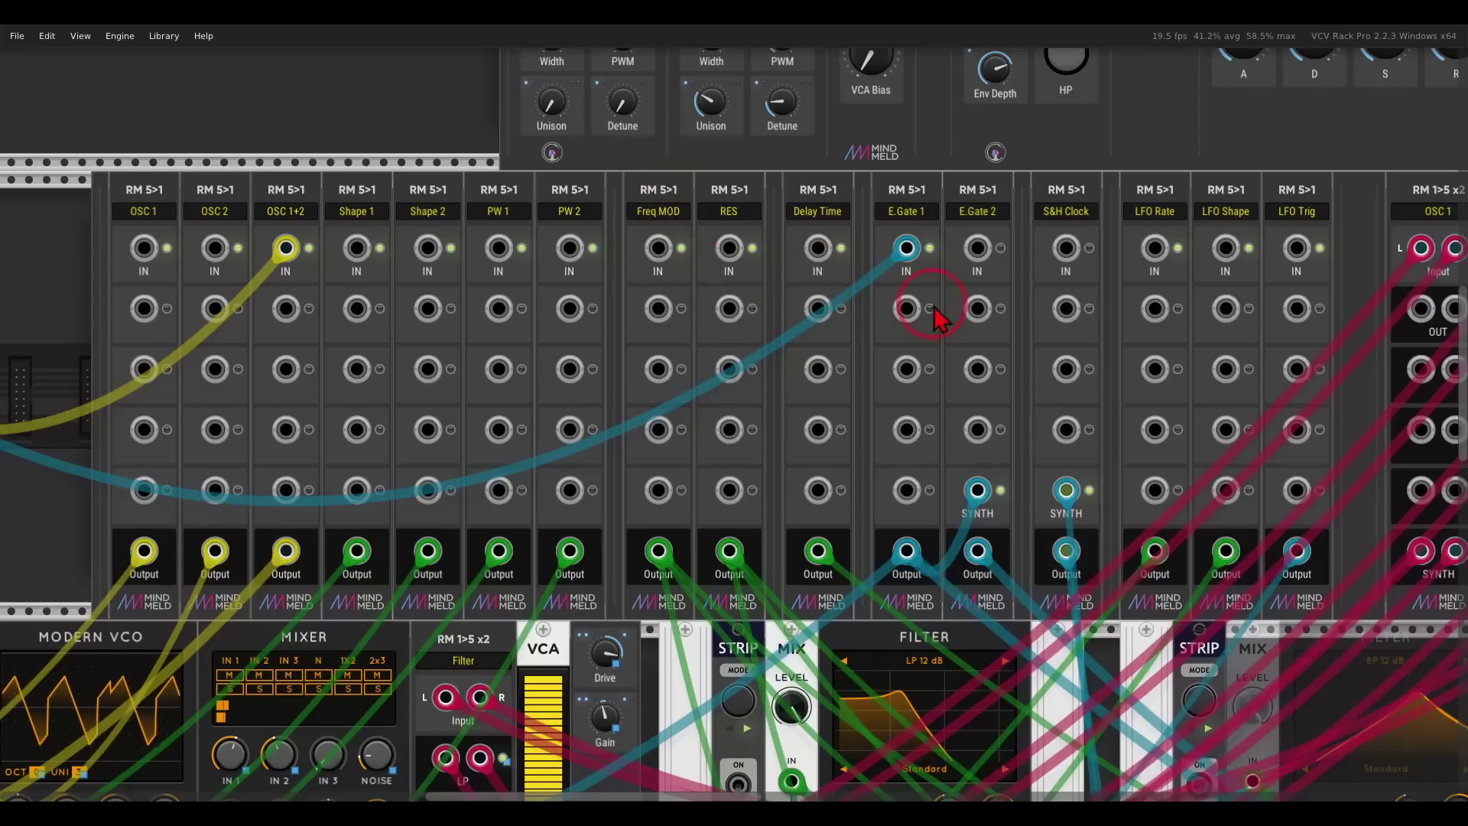
{"action": "left_click_drag", "start_coordinate": [1023, 318], "coordinate": [695, 318]}
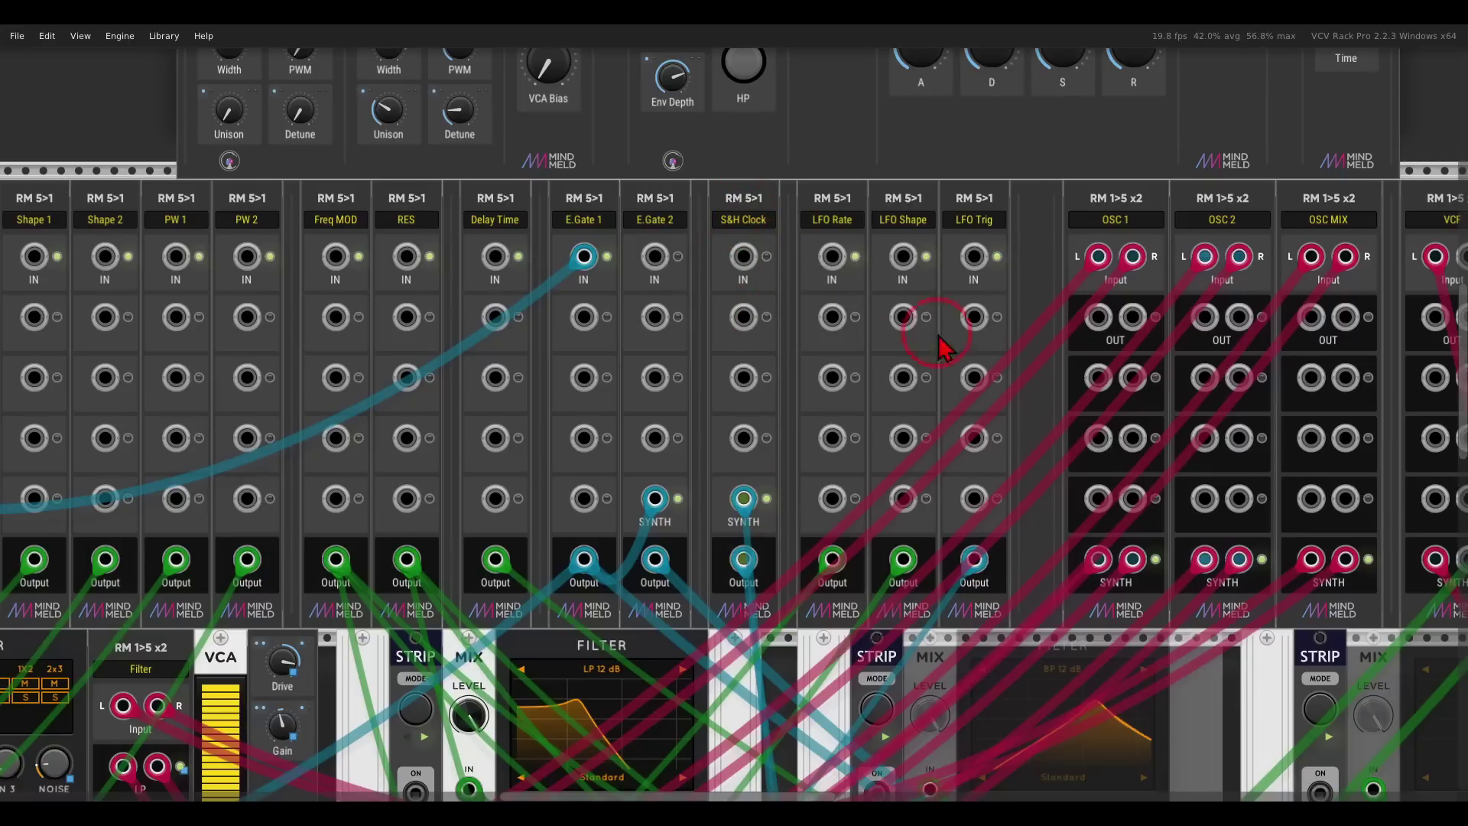
{"action": "left_click_drag", "start_coordinate": [934, 311], "coordinate": [279, 302]}
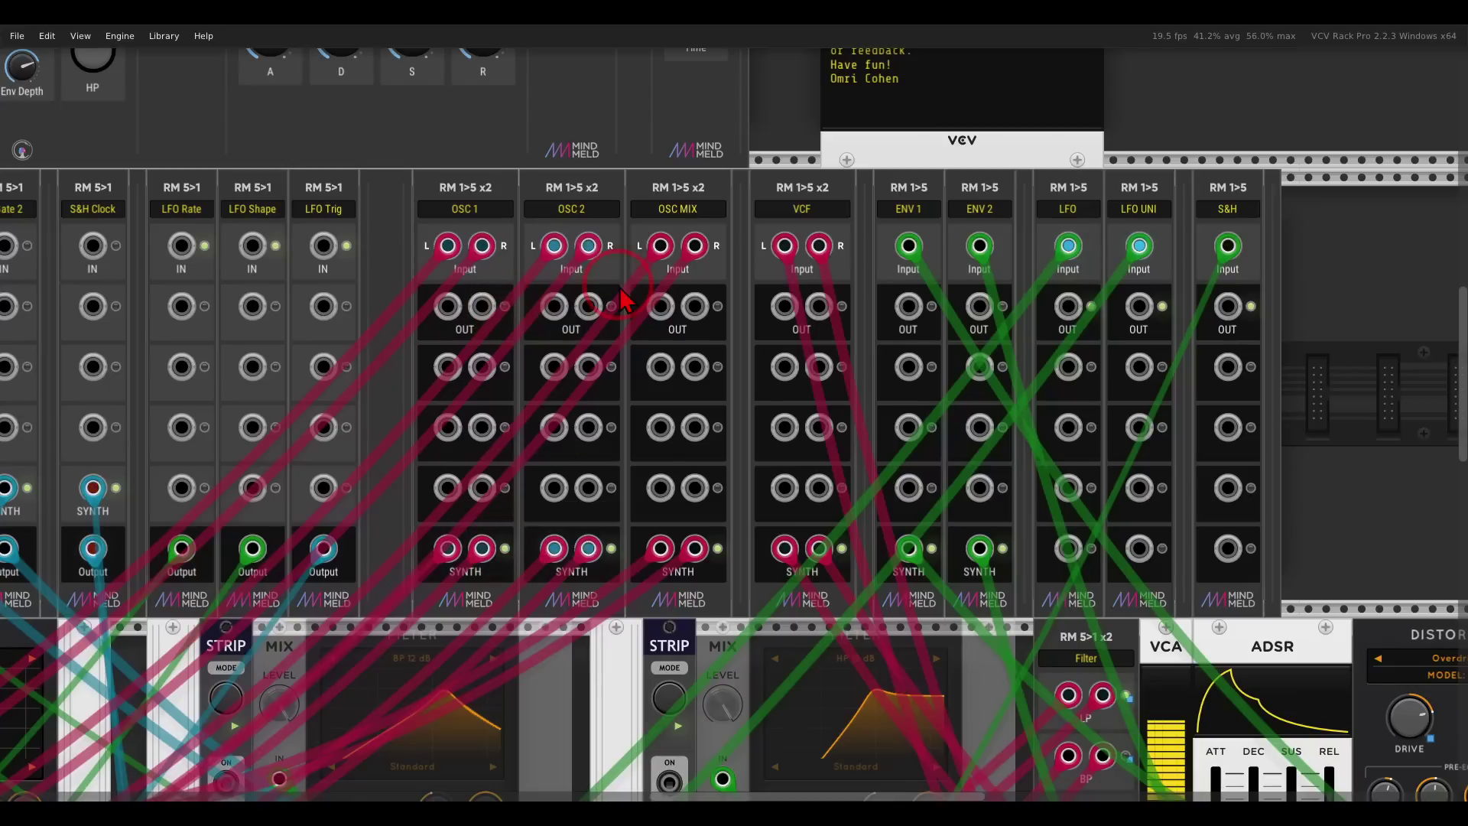
{"action": "scroll", "coordinate": [734, 214], "scroll_direction": "right", "scroll_amount": 2}
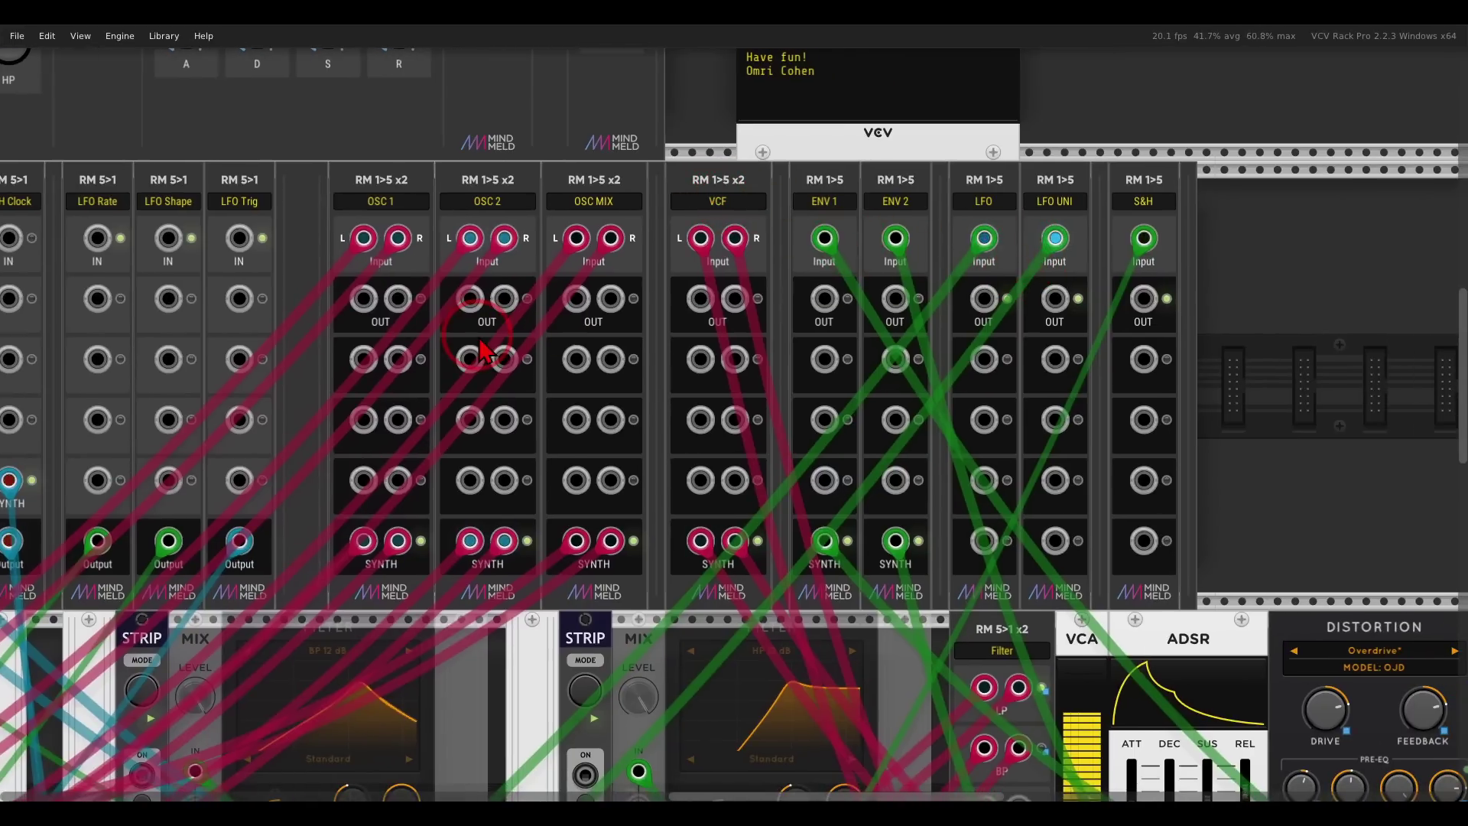
{"action": "scroll", "coordinate": [493, 348], "scroll_direction": "down", "scroll_amount": 5}
{"action": "scroll", "coordinate": [446, 331], "scroll_direction": "up", "scroll_amount": 3}
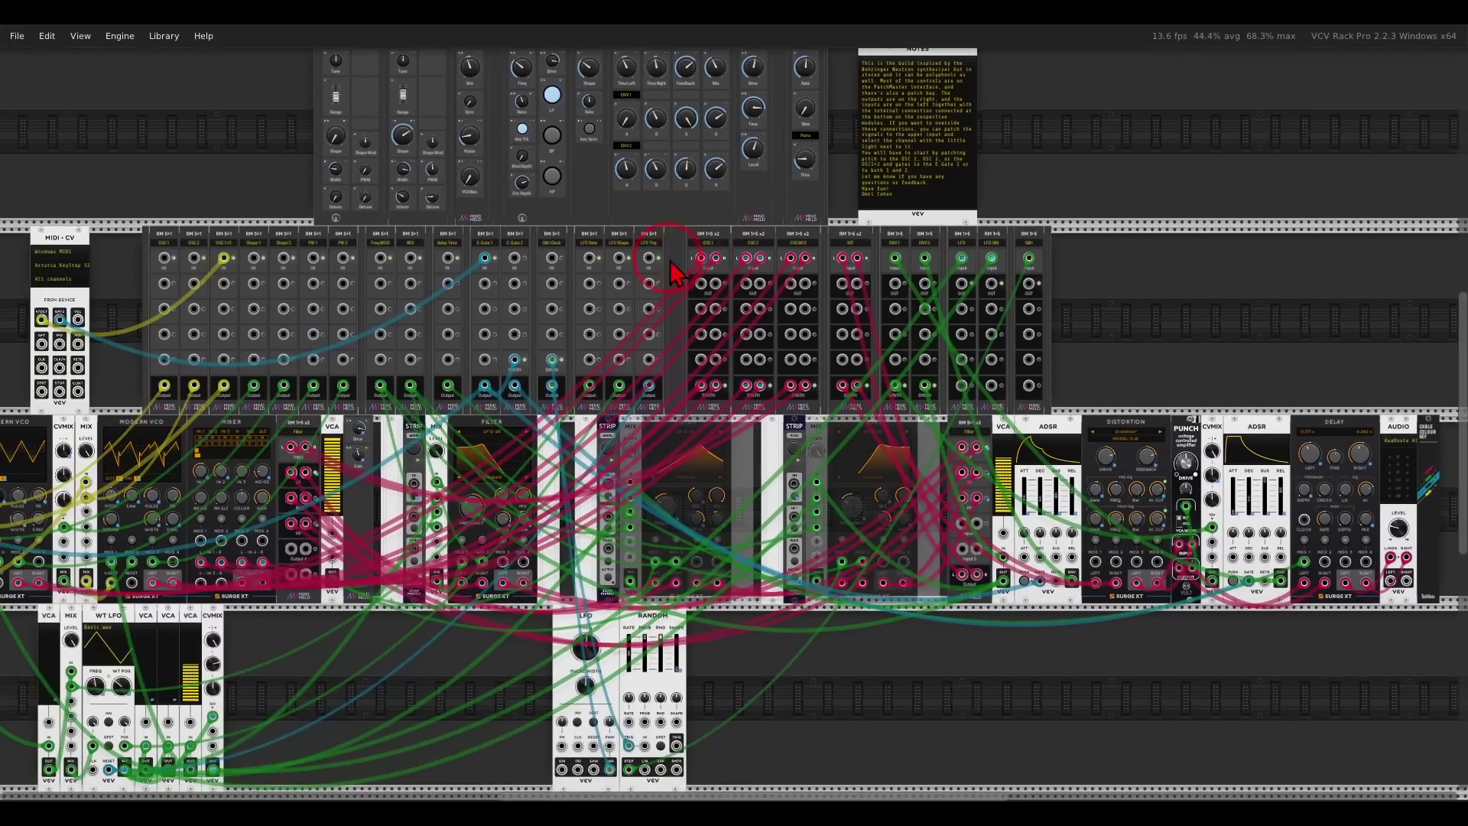
{"action": "scroll", "coordinate": [686, 280], "scroll_direction": "down", "scroll_amount": 3}
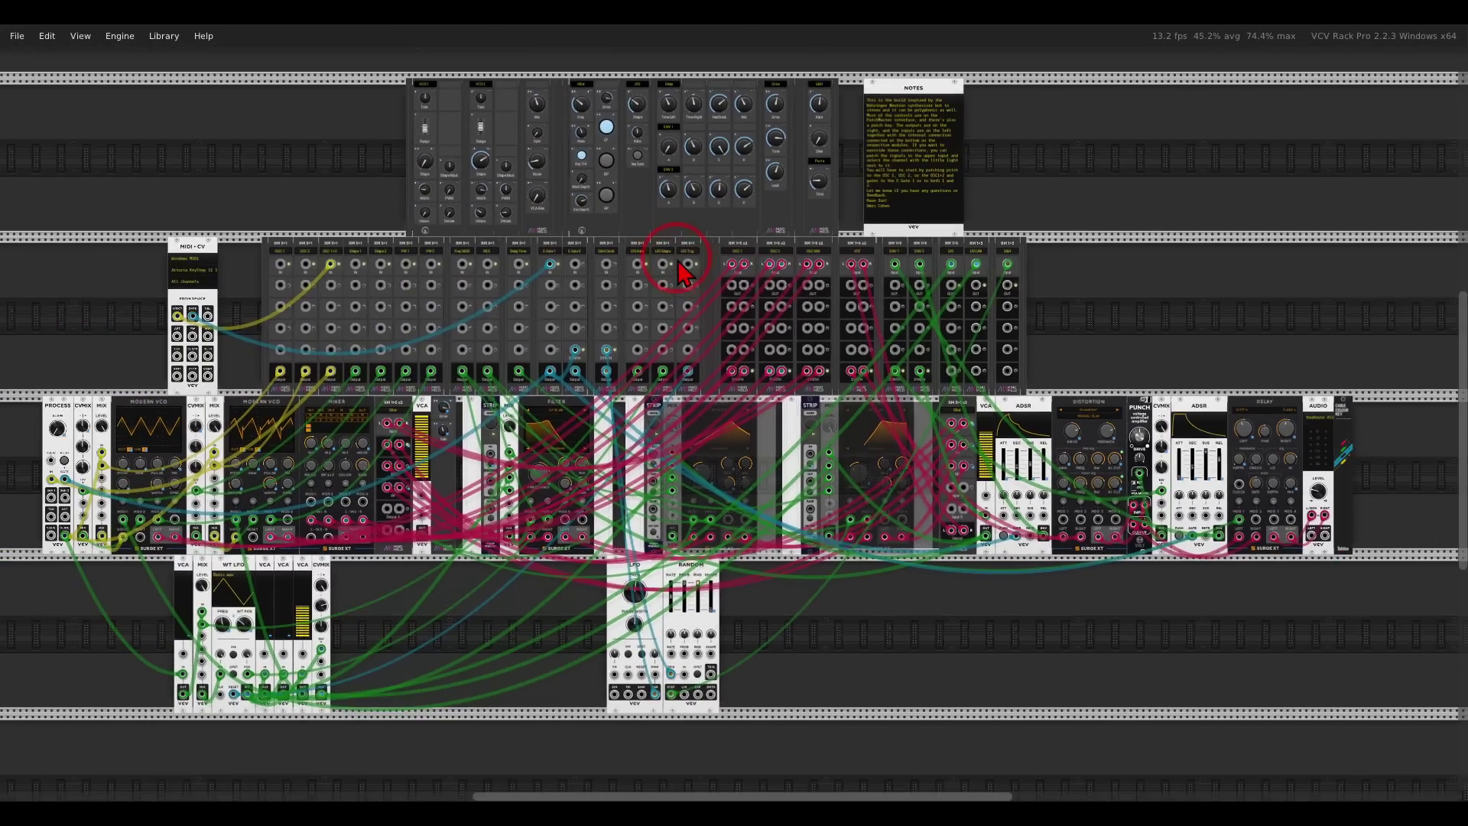